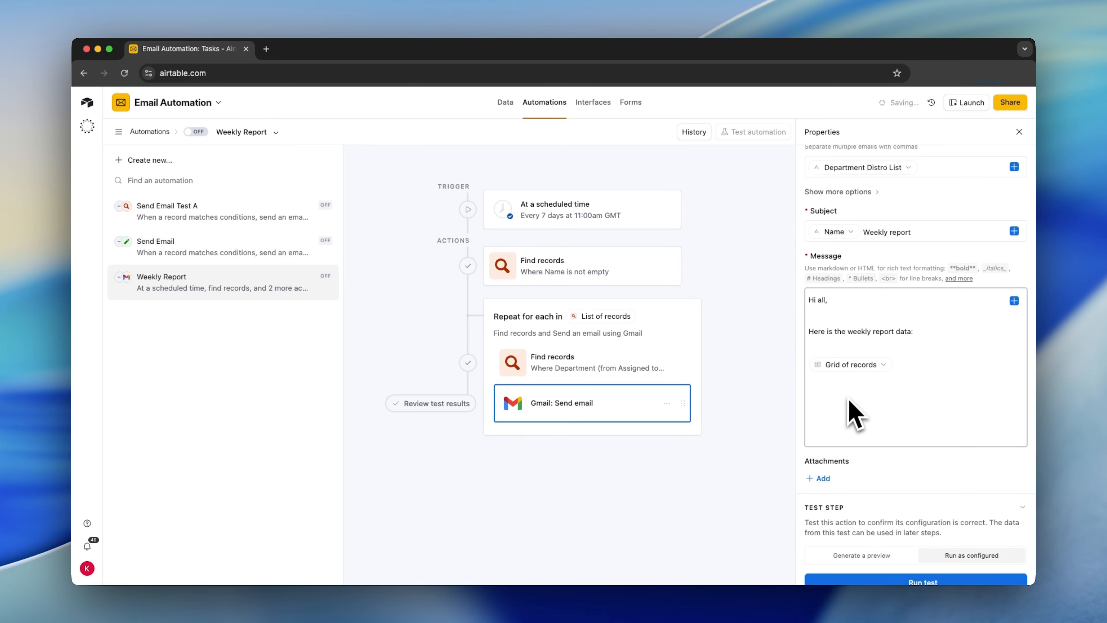
- Test the Gmail send email action as configured, and remove the Grid of records token from its message body
mouse_move(819, 374)
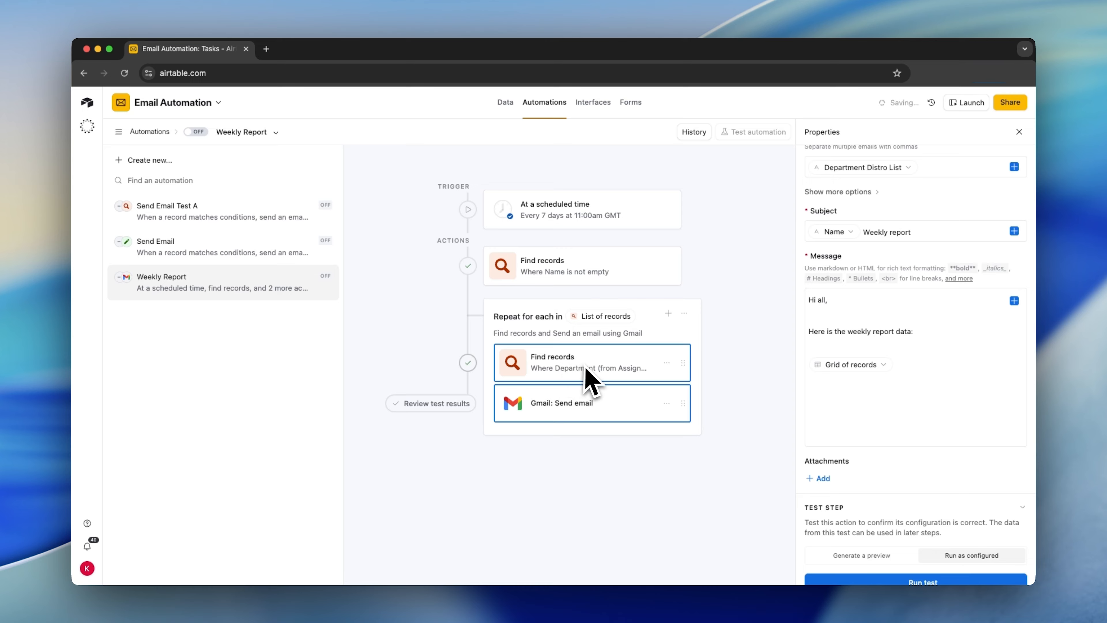
scroll(906, 383, down, 5)
click(896, 348)
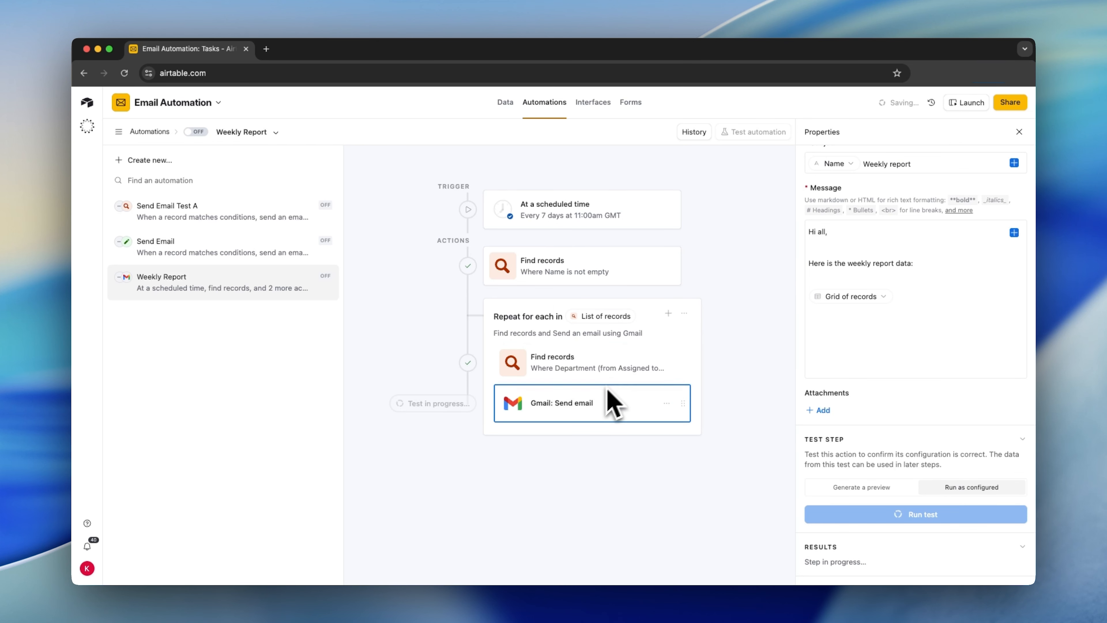
click(869, 346)
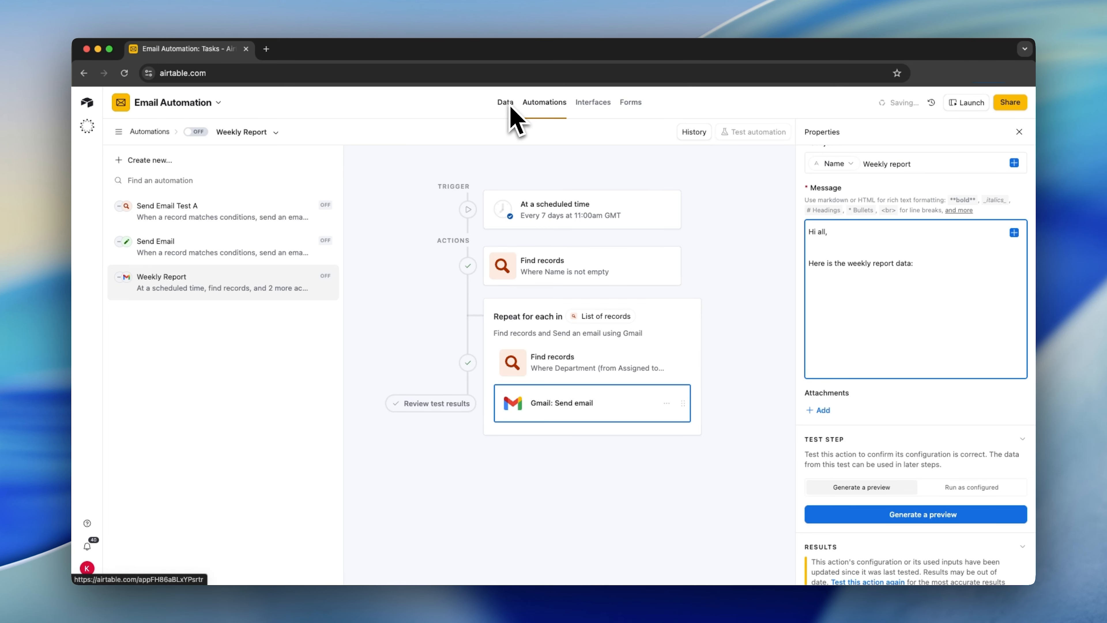
- Examine the message field's rich text formatting hints for Markdown, HTML and bold syntax
scroll(854, 294, up, 2)
double_click(821, 275)
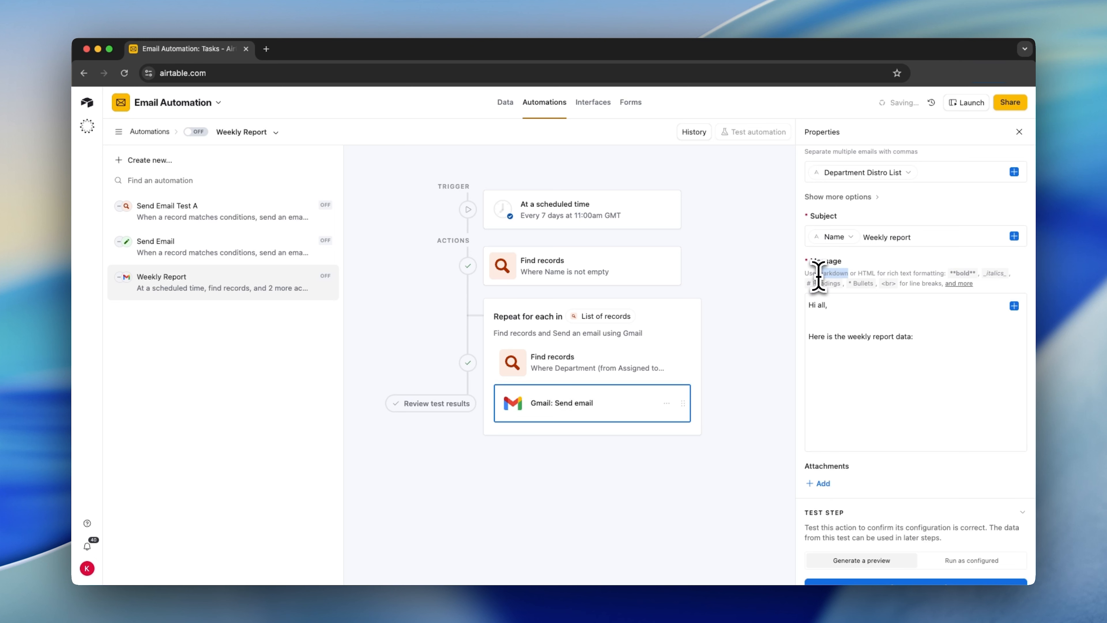
click(867, 275)
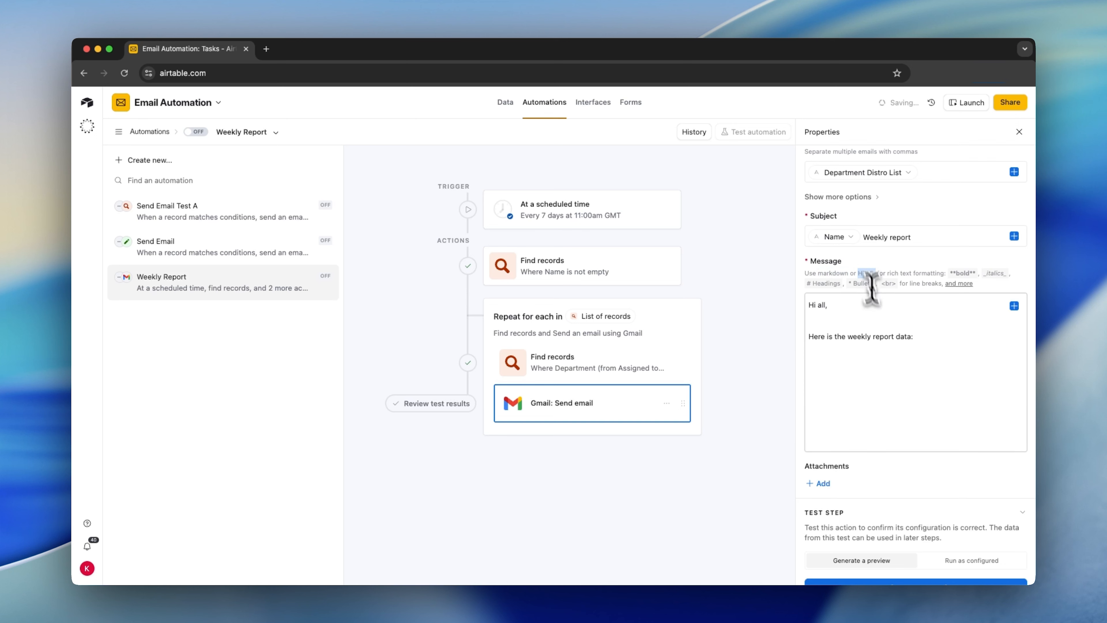
drag(952, 273, 975, 274)
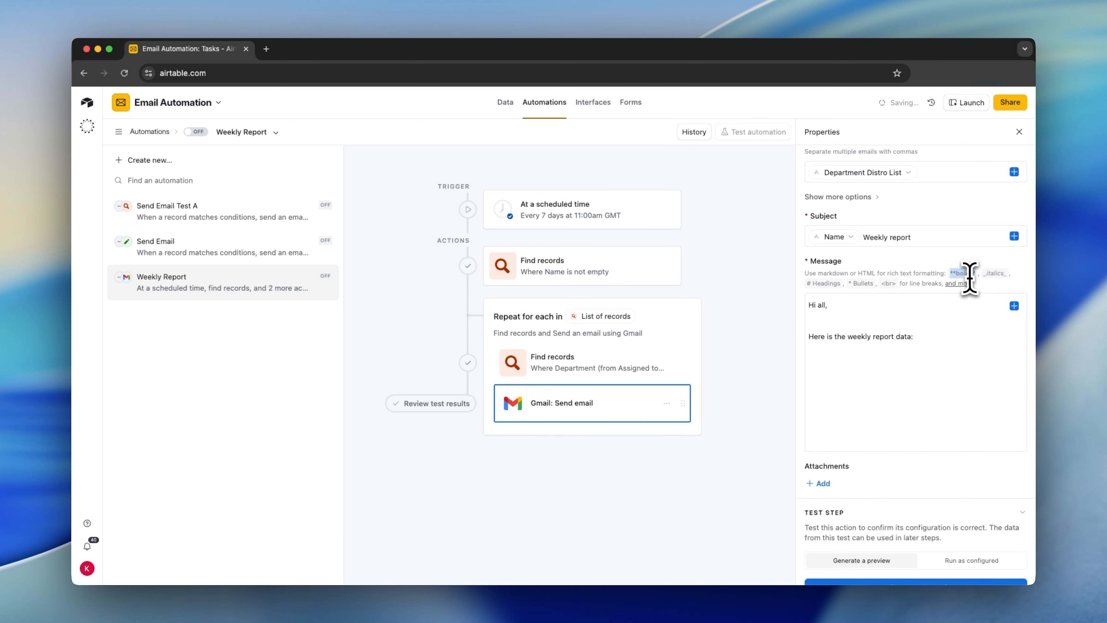
click(920, 332)
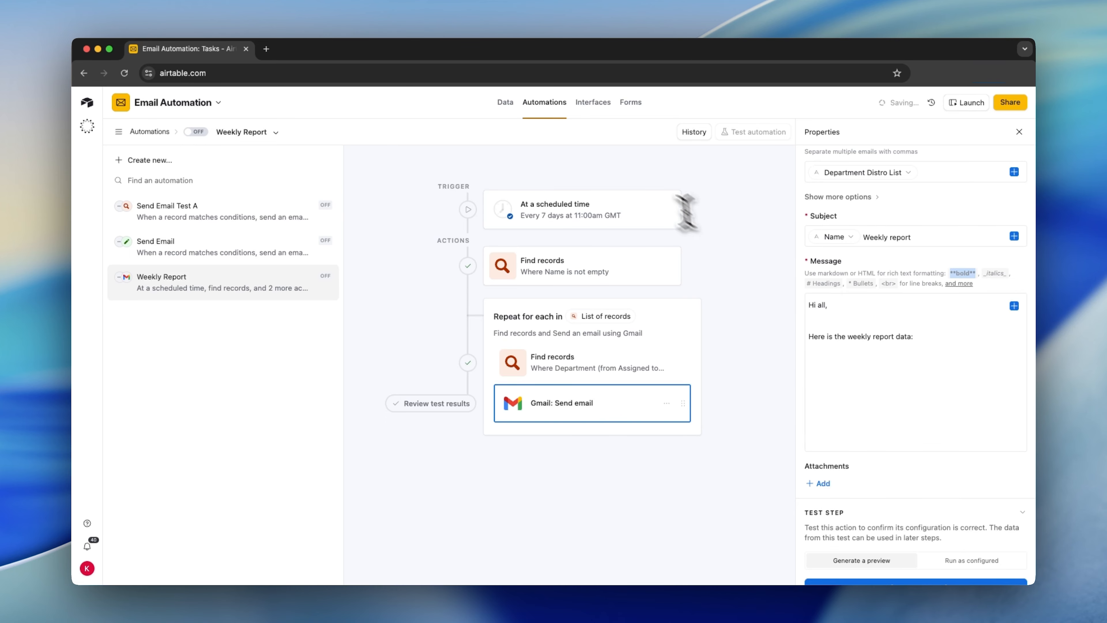
- Add a formula field named Task Report Info to the Tasks table
click(505, 102)
click(879, 179)
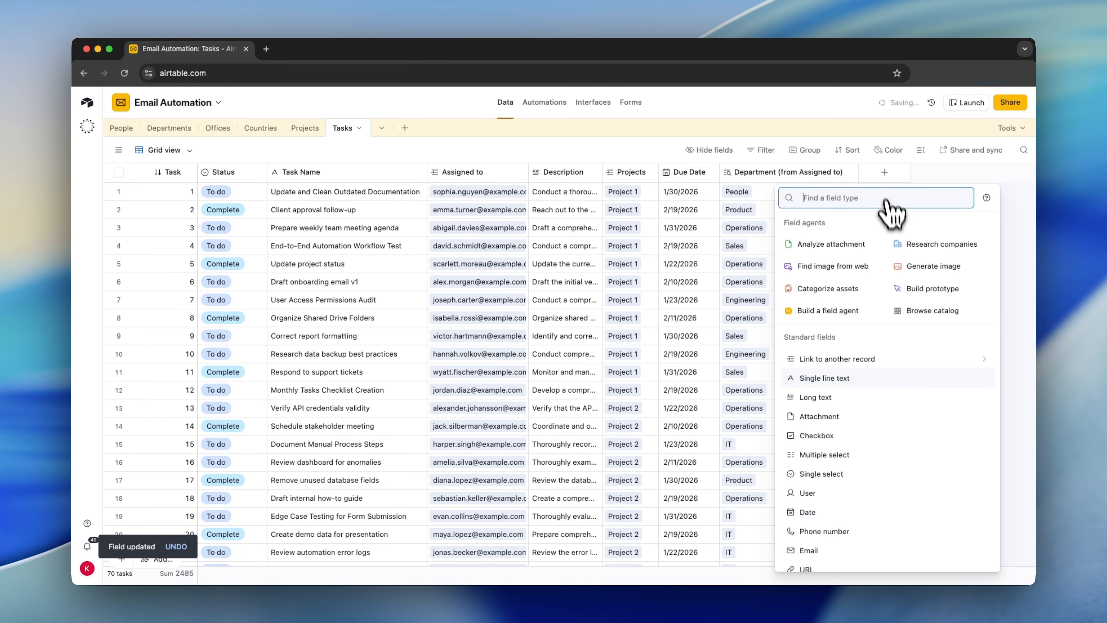
text(form)
click(872, 225)
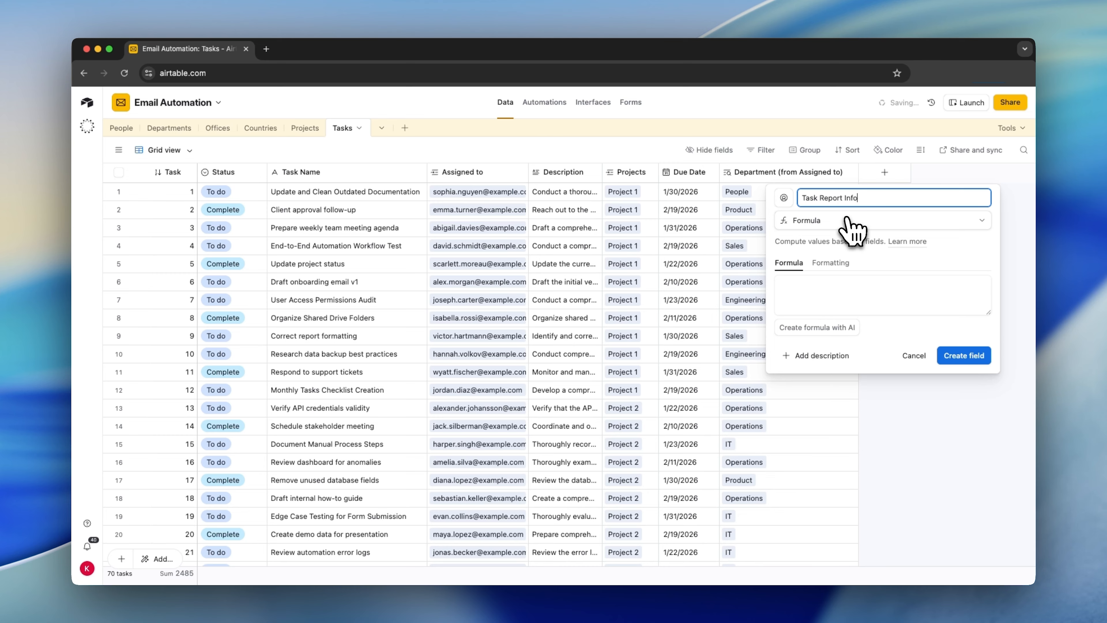
- Enter the formula CONCATENATE({Task Name}, ": \nDue Date:") and create the field
click(818, 286)
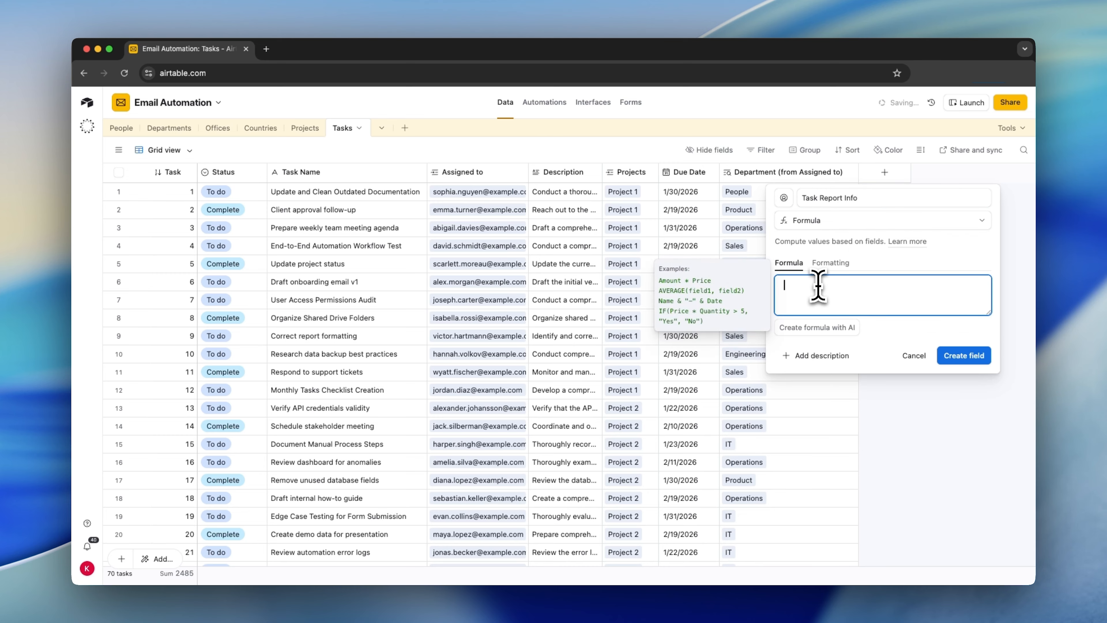
text(CONCATENATE(task)
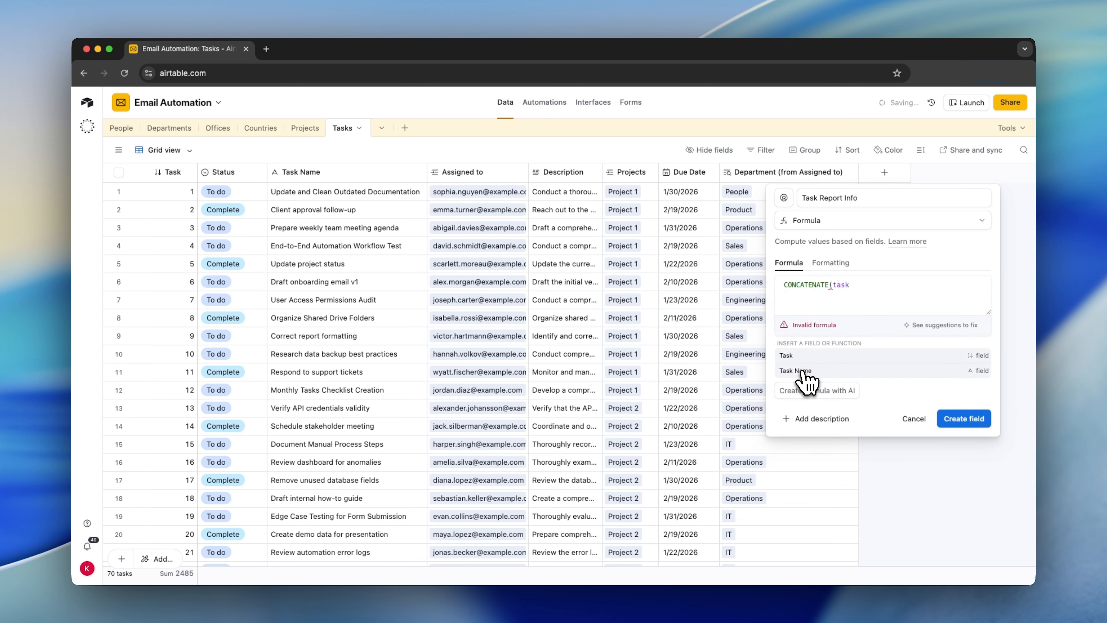
click(804, 376)
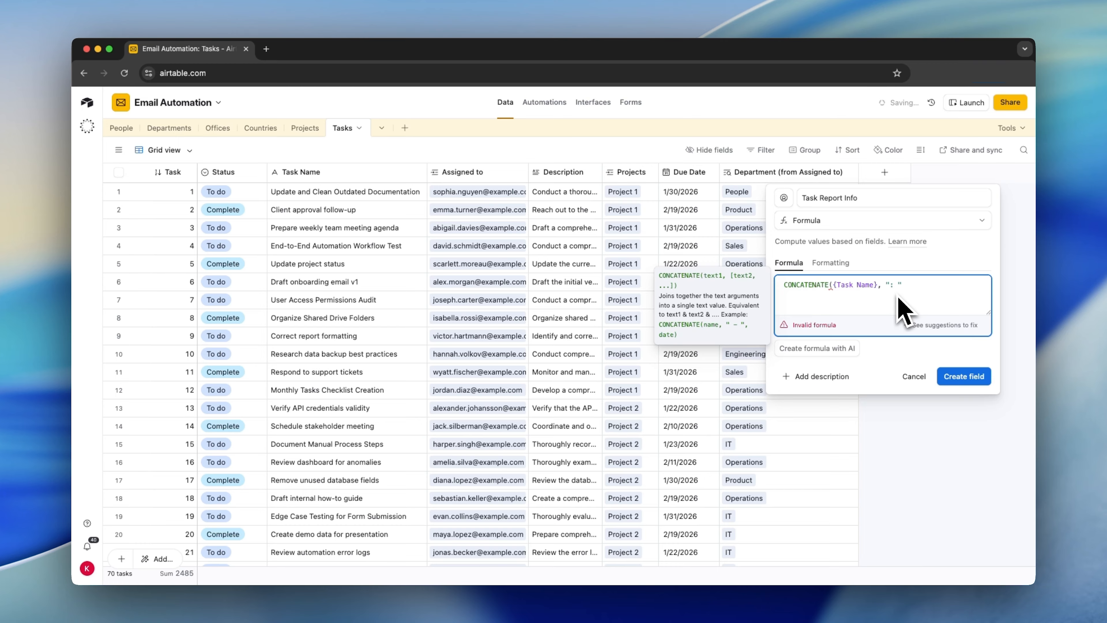
text(nDue Date:)
click(956, 290)
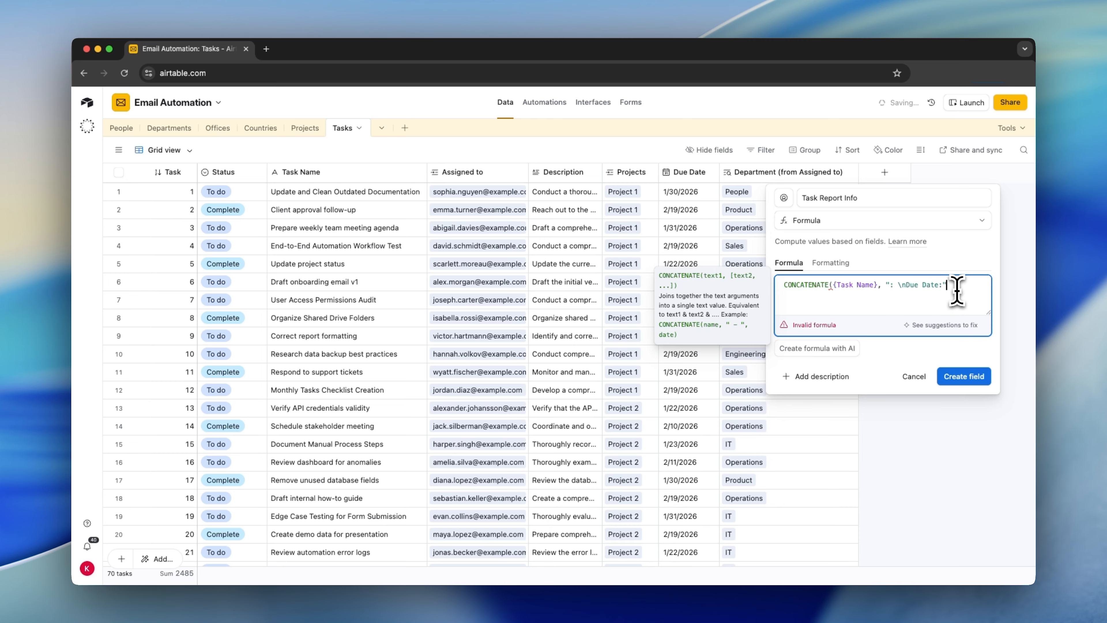
text())
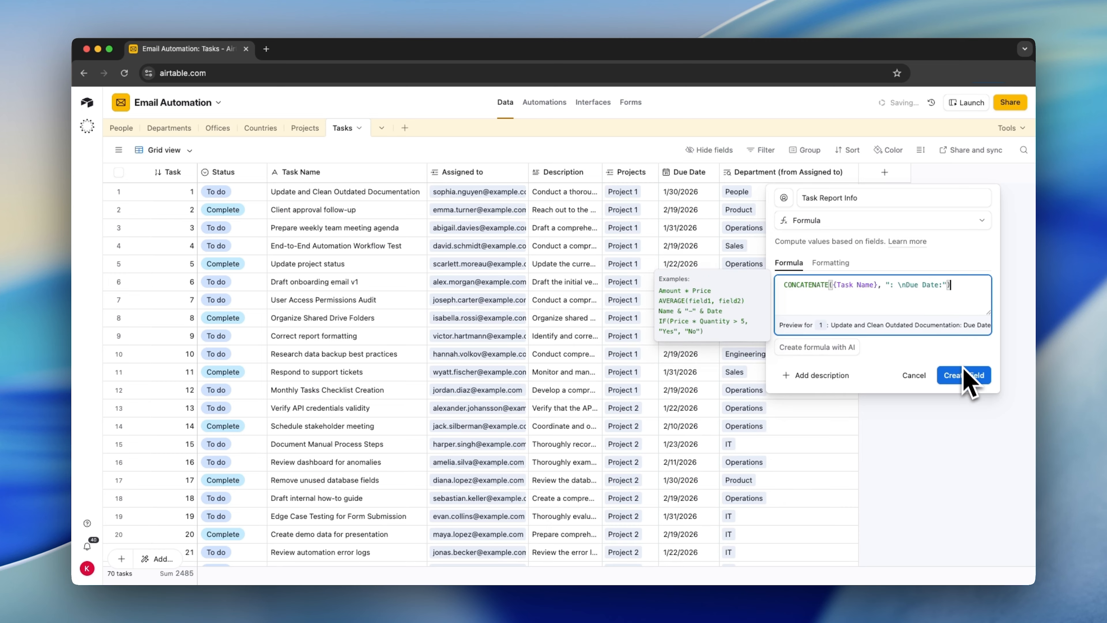
click(965, 377)
- Expand the first record's Task Report Info value and examine how the task name and due date label split across lines
click(889, 194)
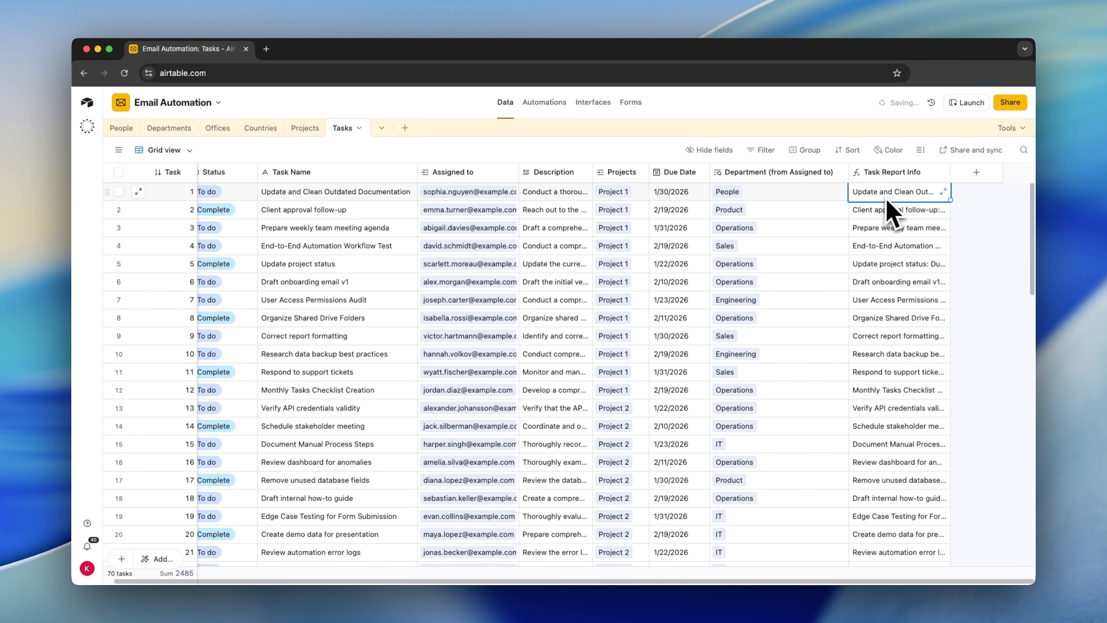
click(942, 192)
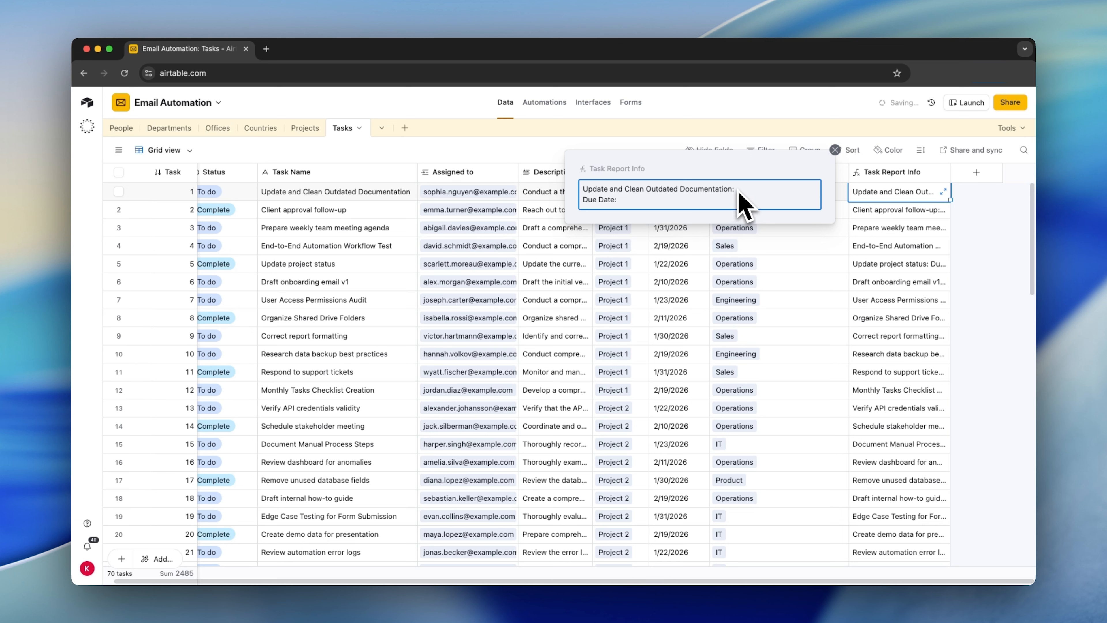
drag(624, 205, 581, 188)
click(623, 206)
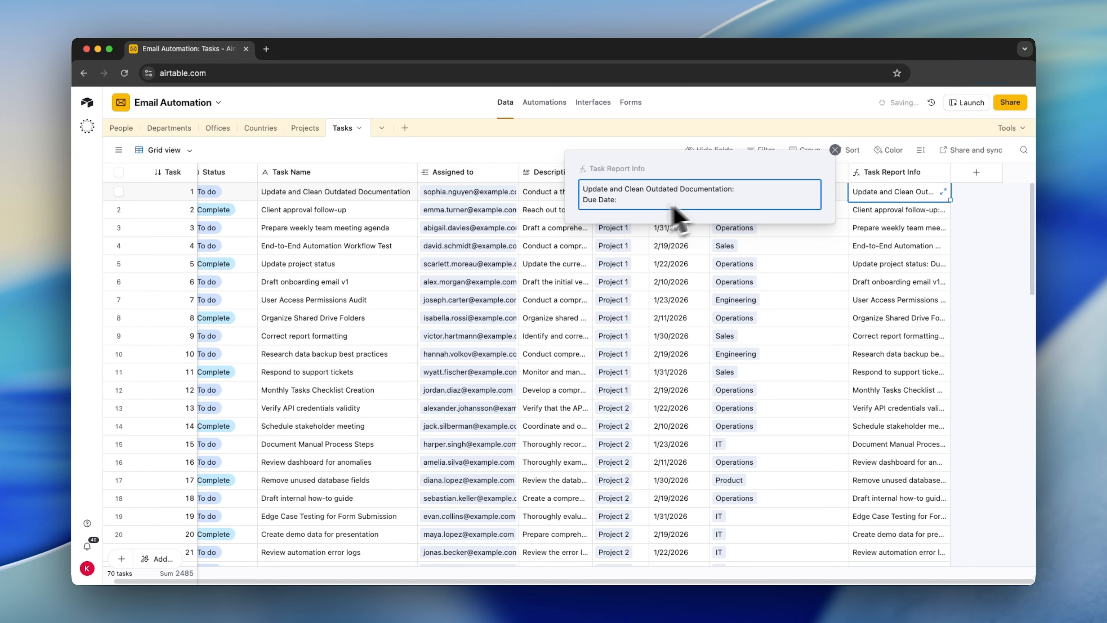
drag(615, 208, 583, 202)
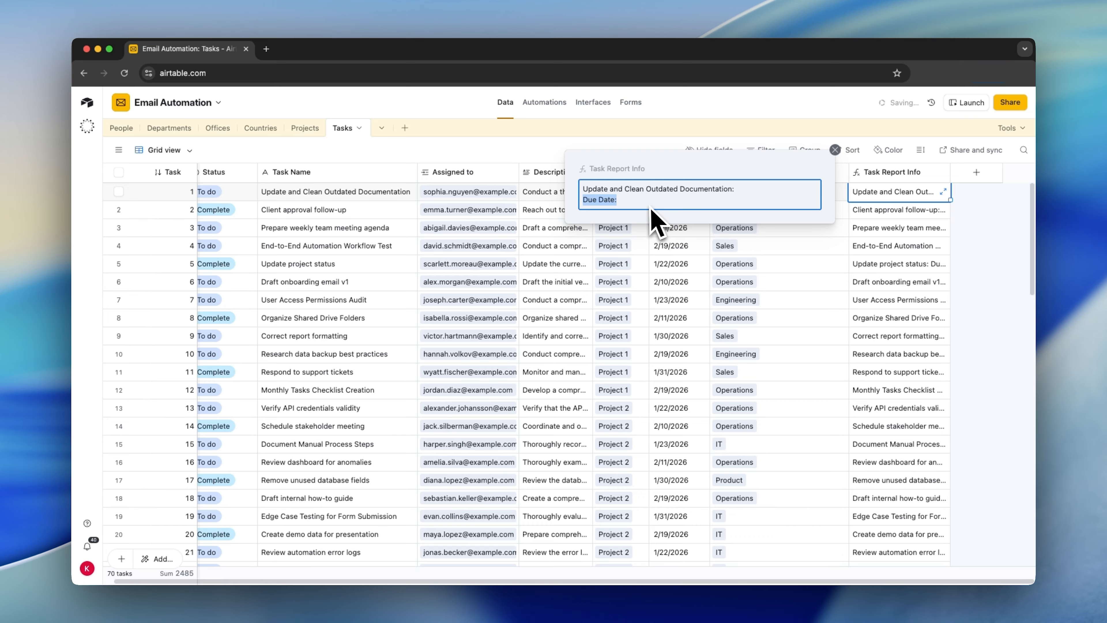
click(584, 198)
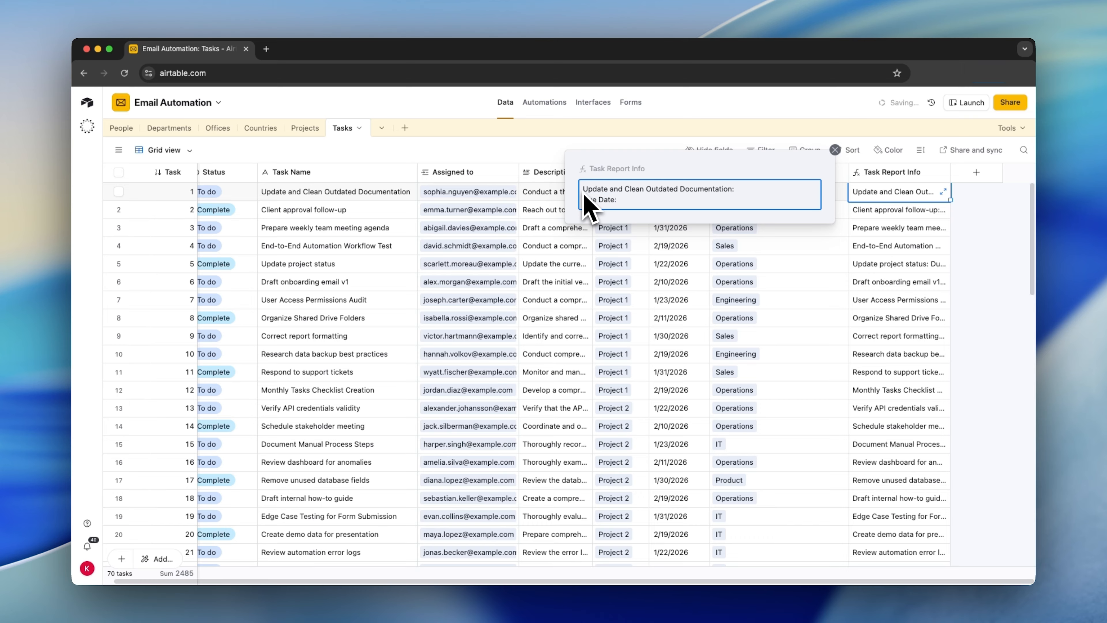
drag(586, 193, 736, 192)
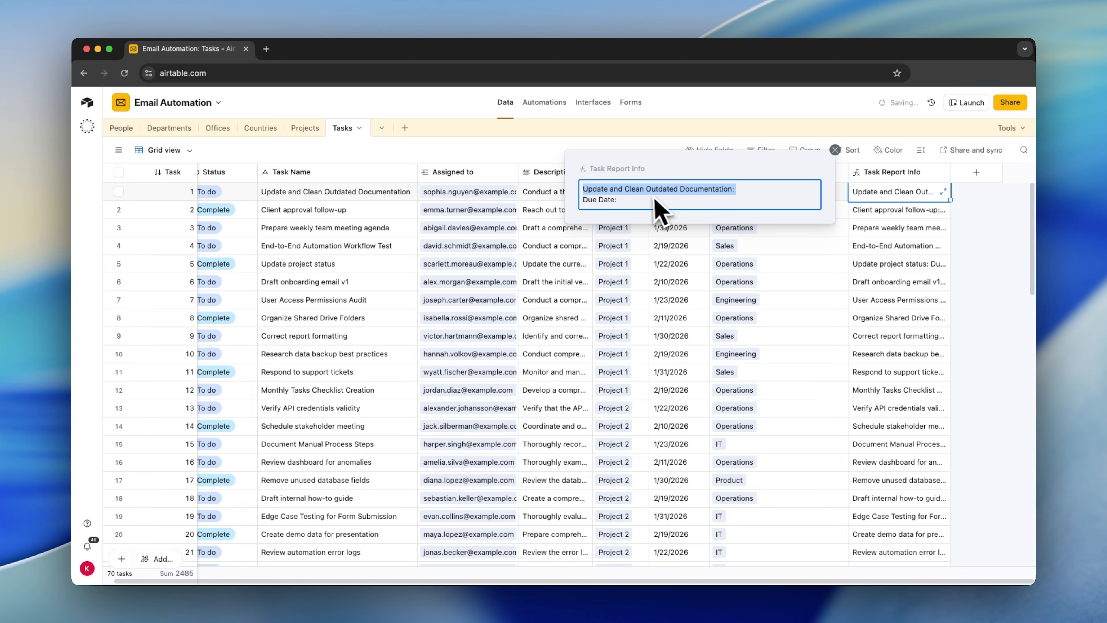
click(634, 200)
drag(635, 202, 584, 207)
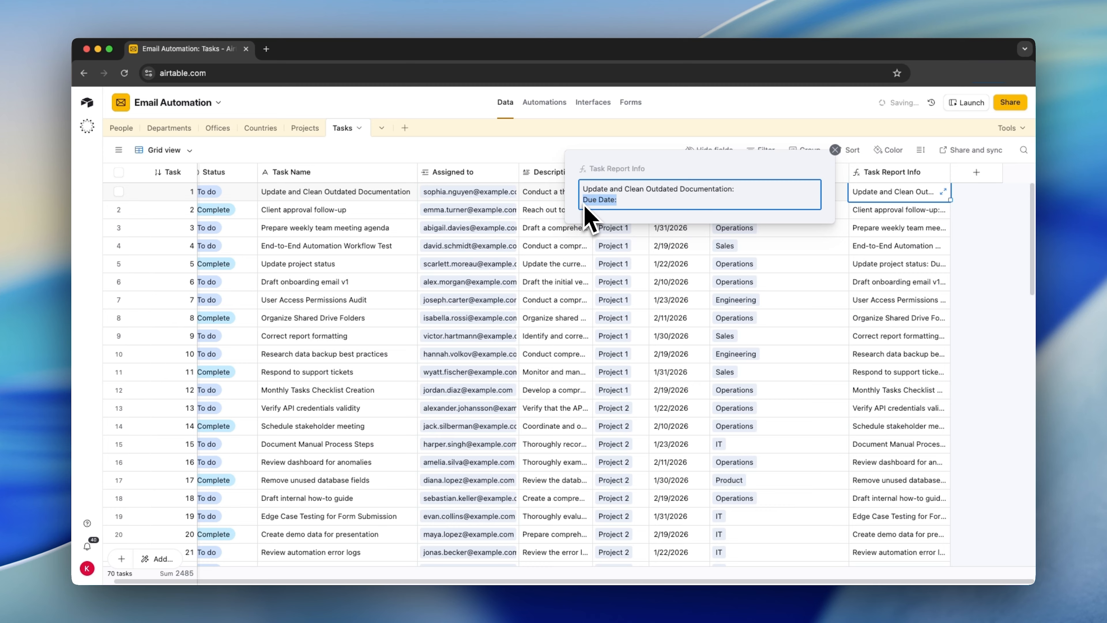
click(620, 206)
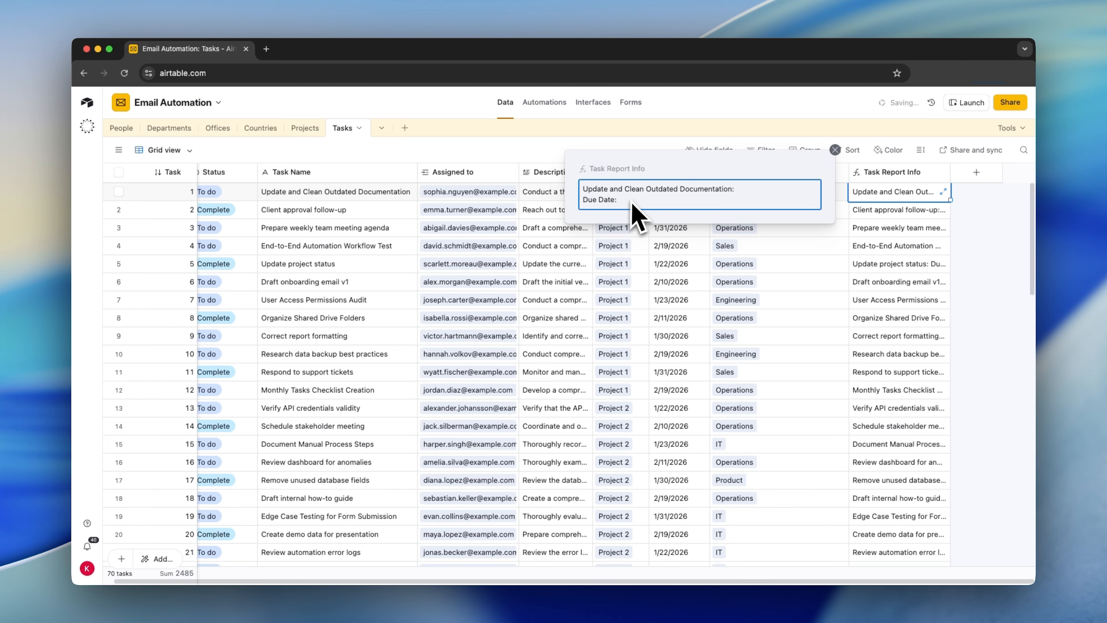
click(973, 229)
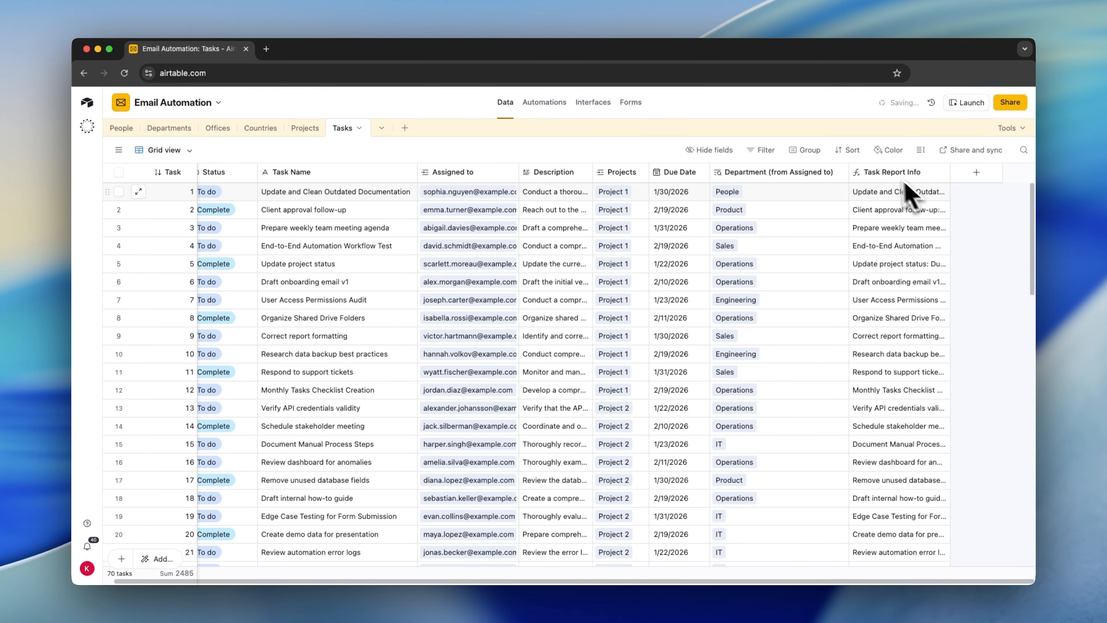
- Add "**" before and after {Task Name} in the Task Report Info formula, save it, and expand the first record's value
double_click(887, 169)
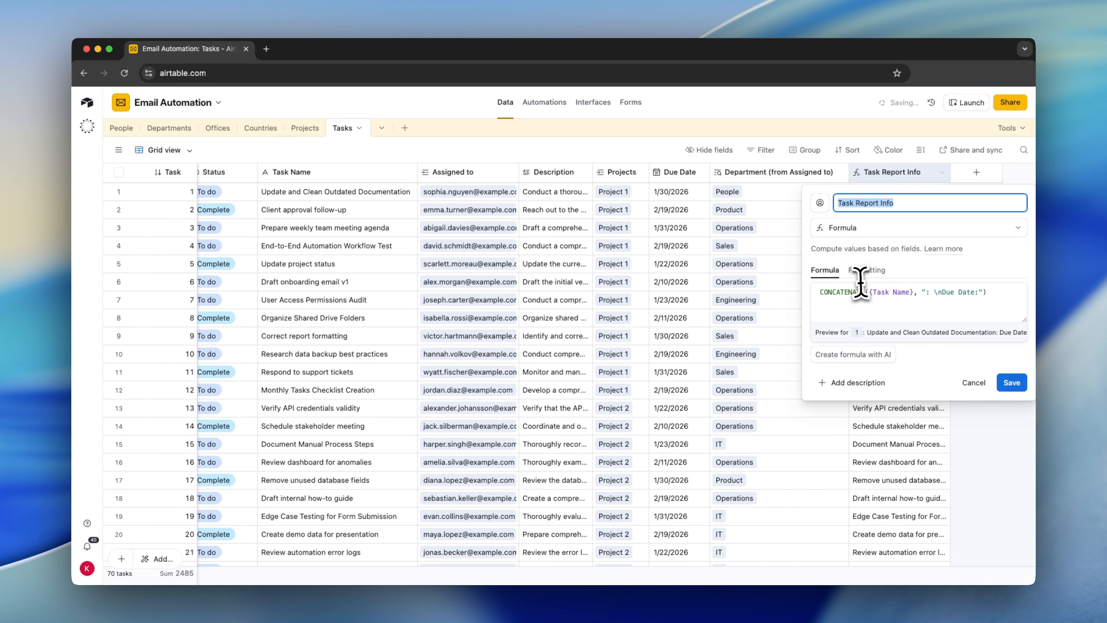
click(868, 292)
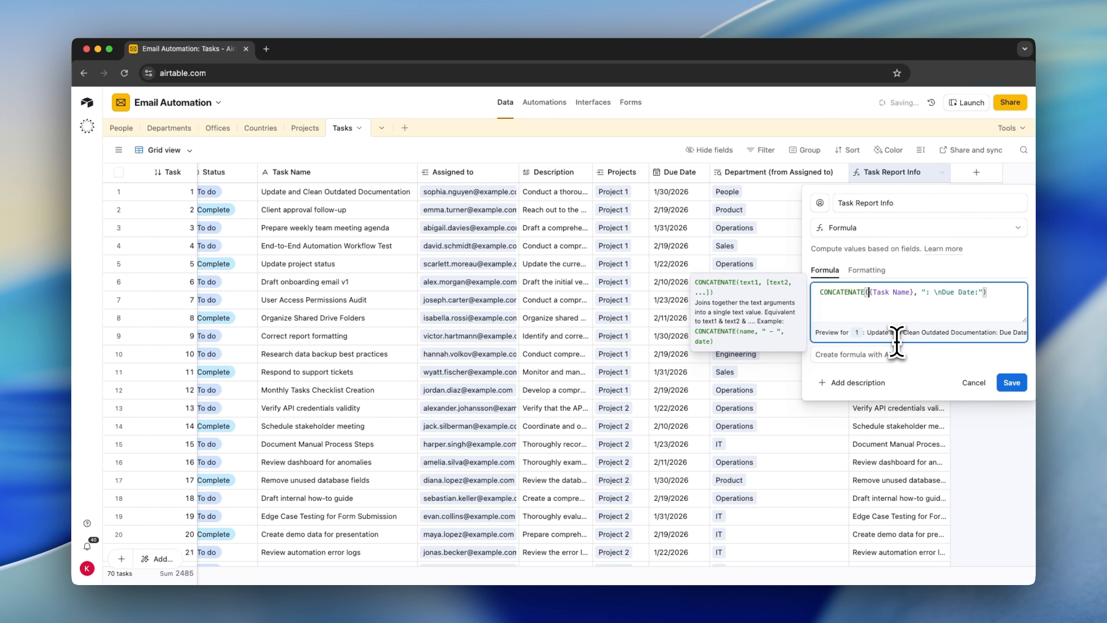
text("")
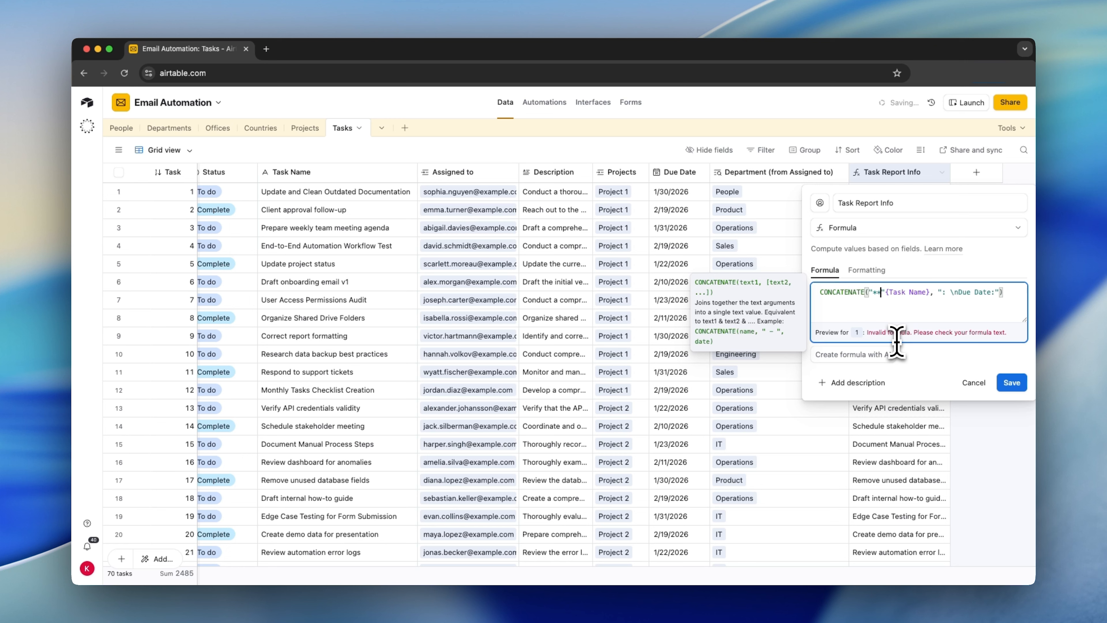
click(887, 296)
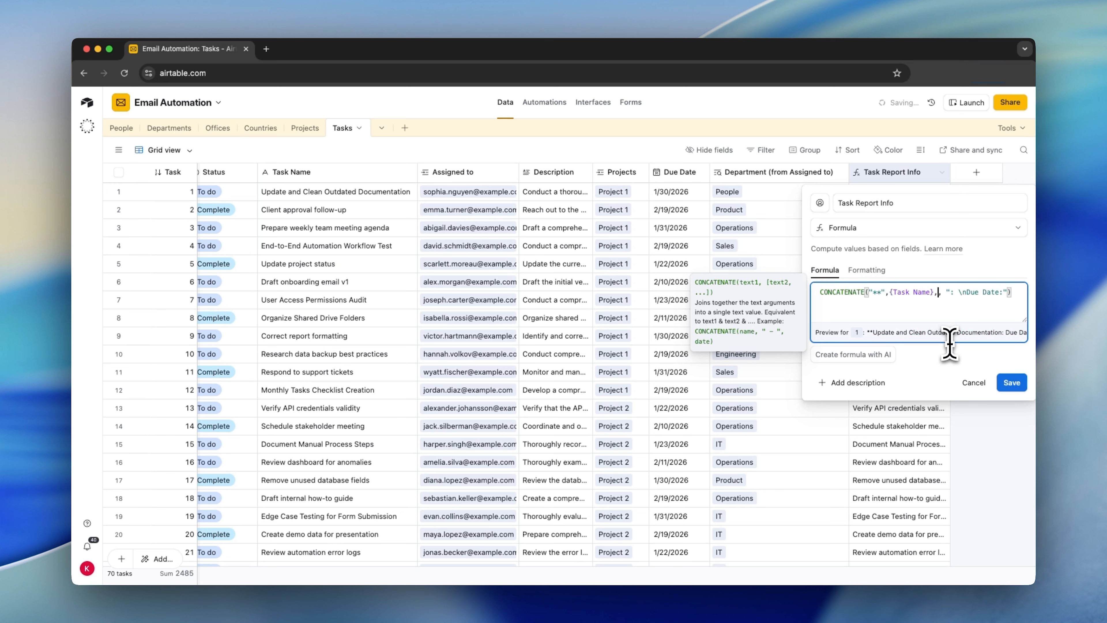
text("**",)
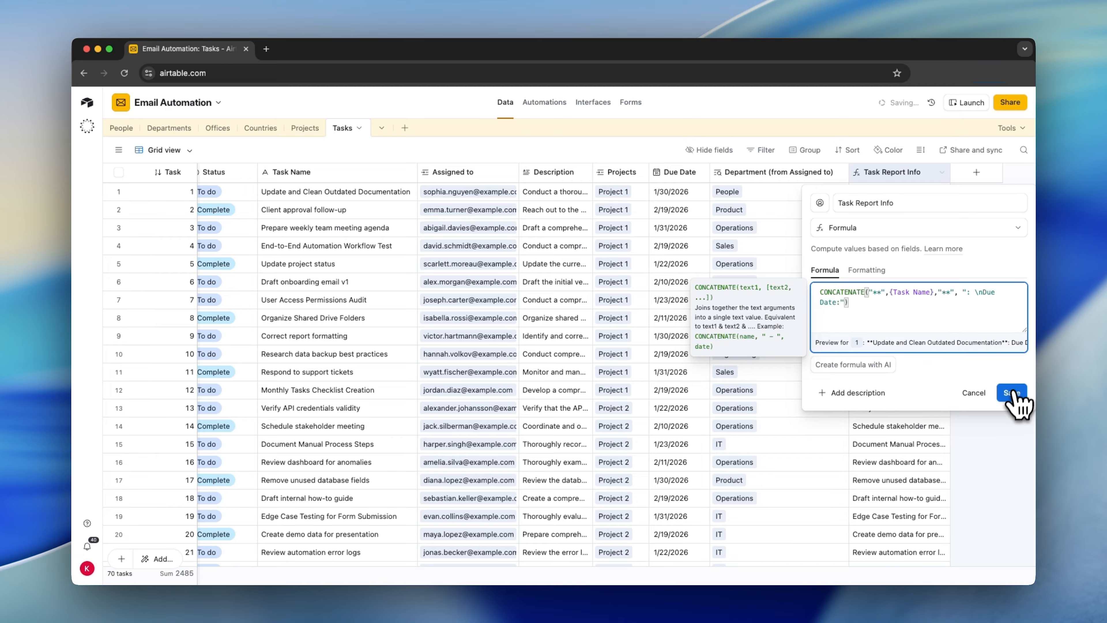
click(1012, 392)
click(920, 193)
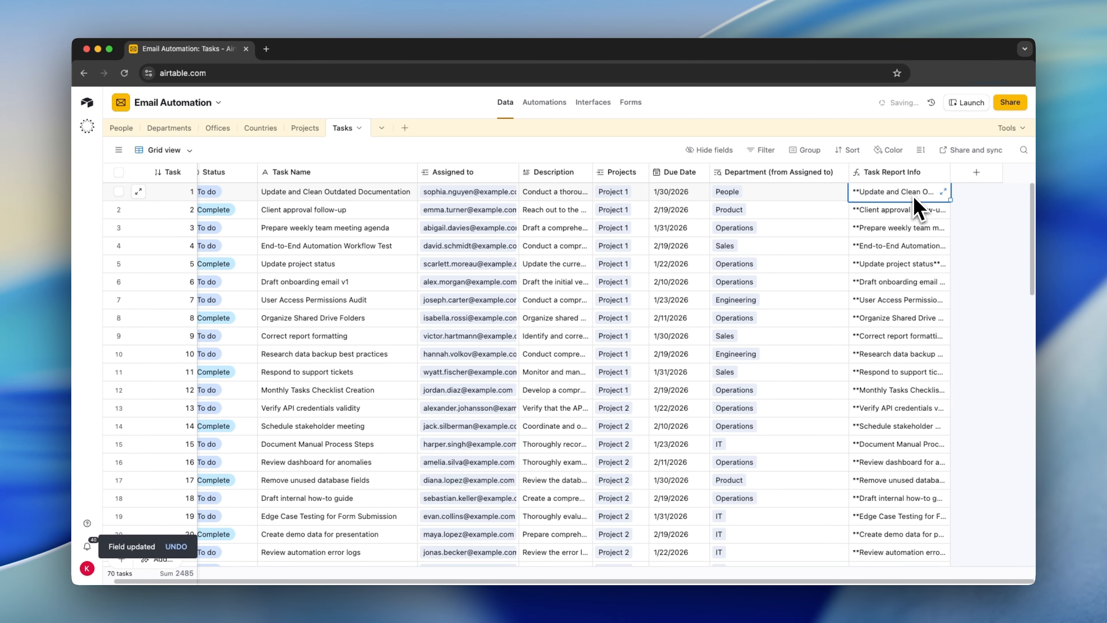
click(943, 191)
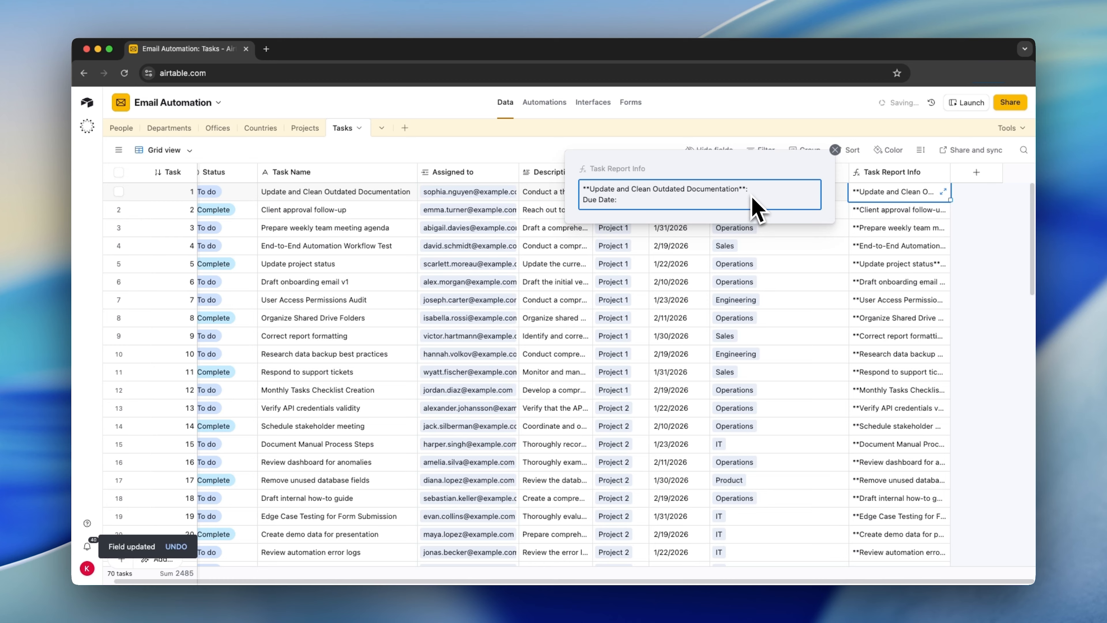
- Remove the colon and space before \nDue Date: in the Task Report Info formula, save it, and check the first record's value
double_click(893, 171)
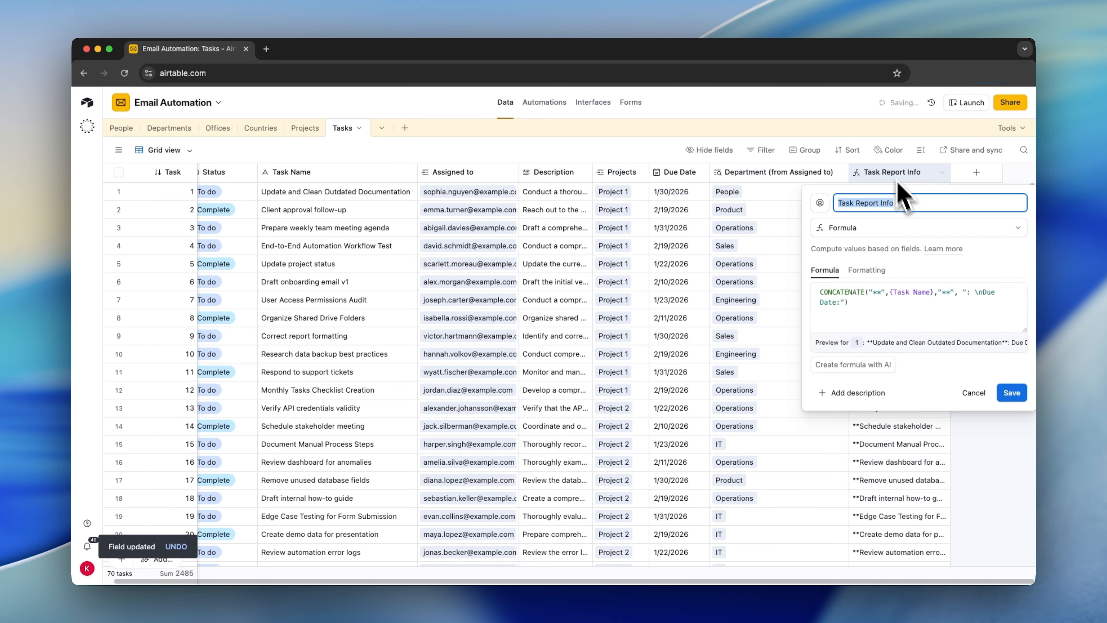
click(968, 297)
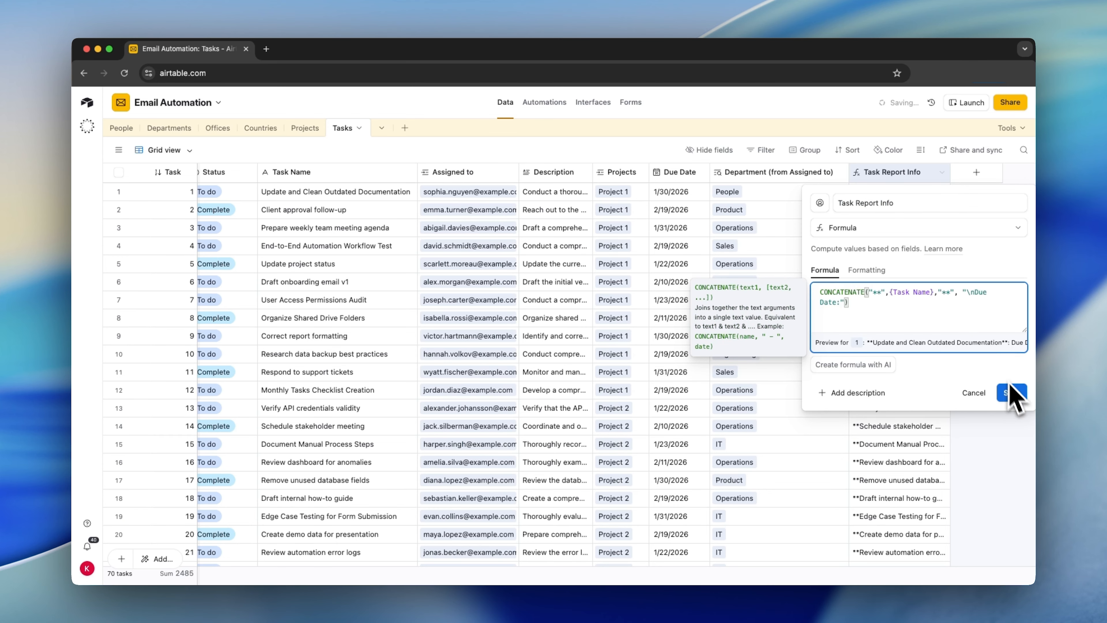
click(1012, 392)
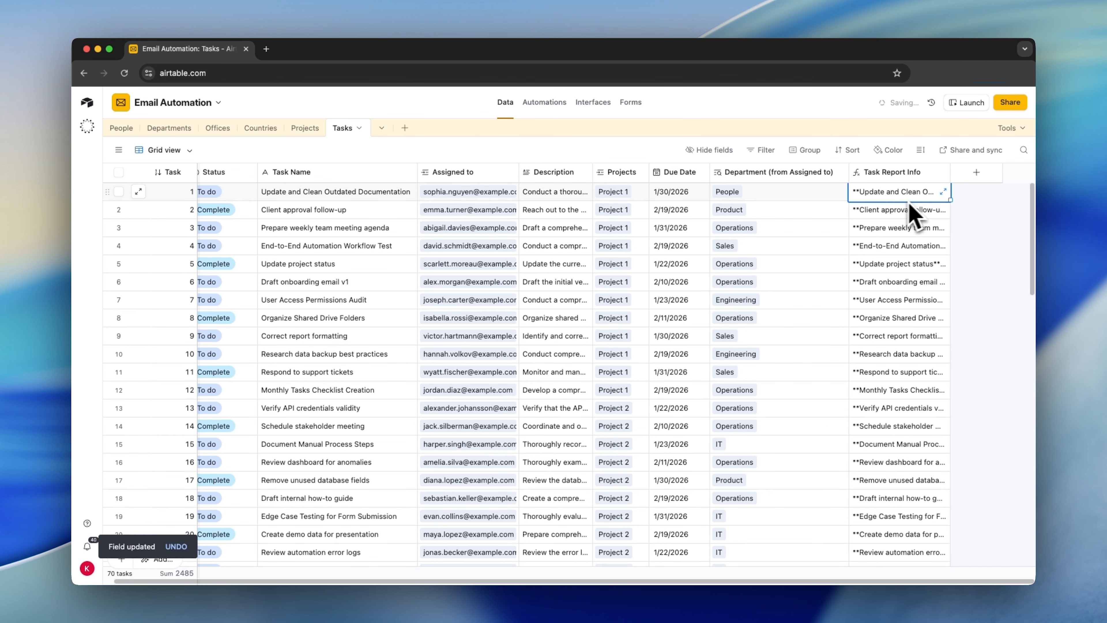
click(942, 192)
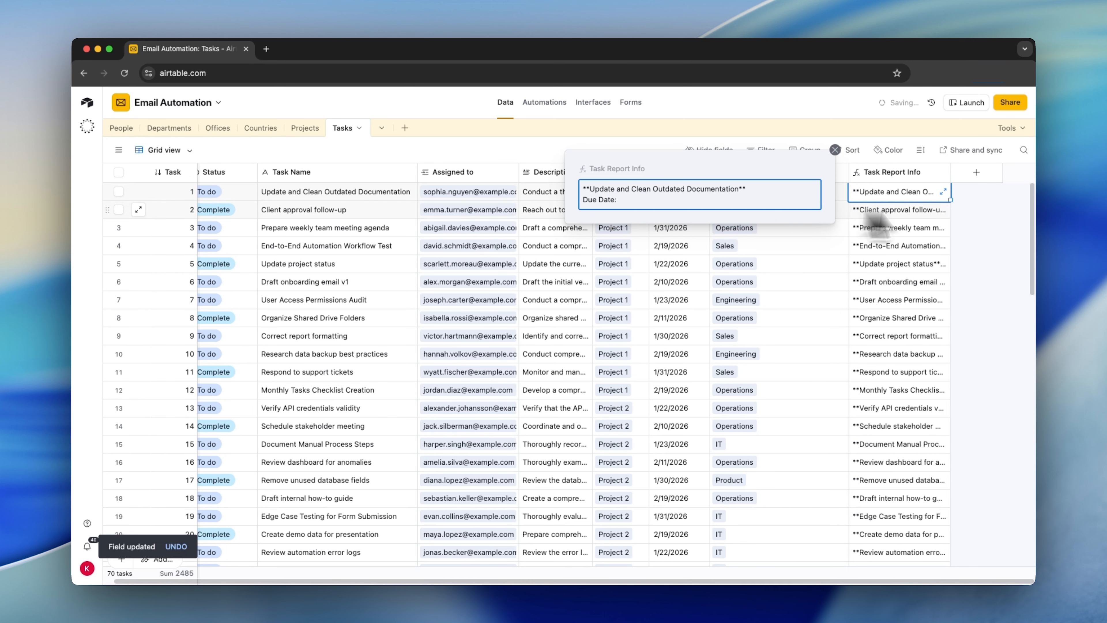
click(976, 222)
- Add ** before and after the Due Date: label in the Task Report Info formula, save it, and check the first record's value
double_click(904, 174)
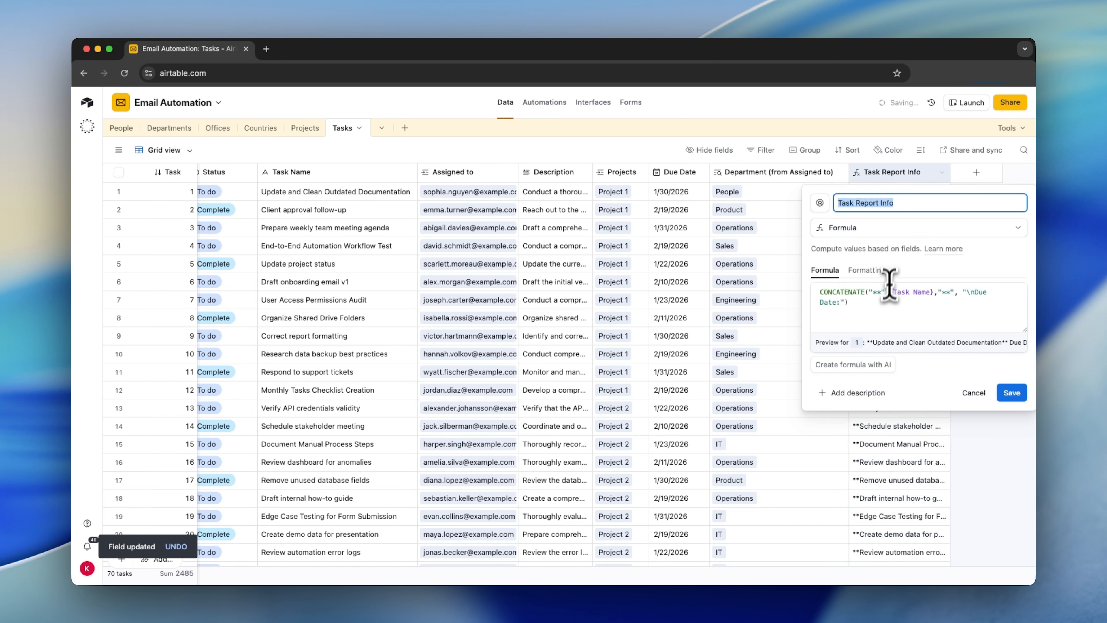
click(975, 294)
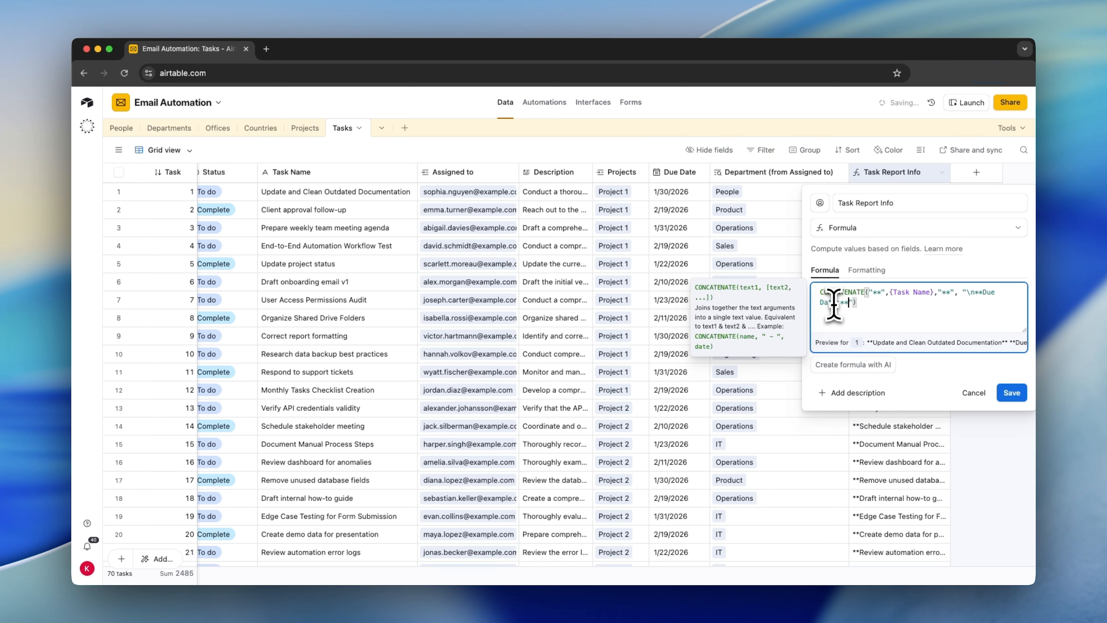
click(1013, 394)
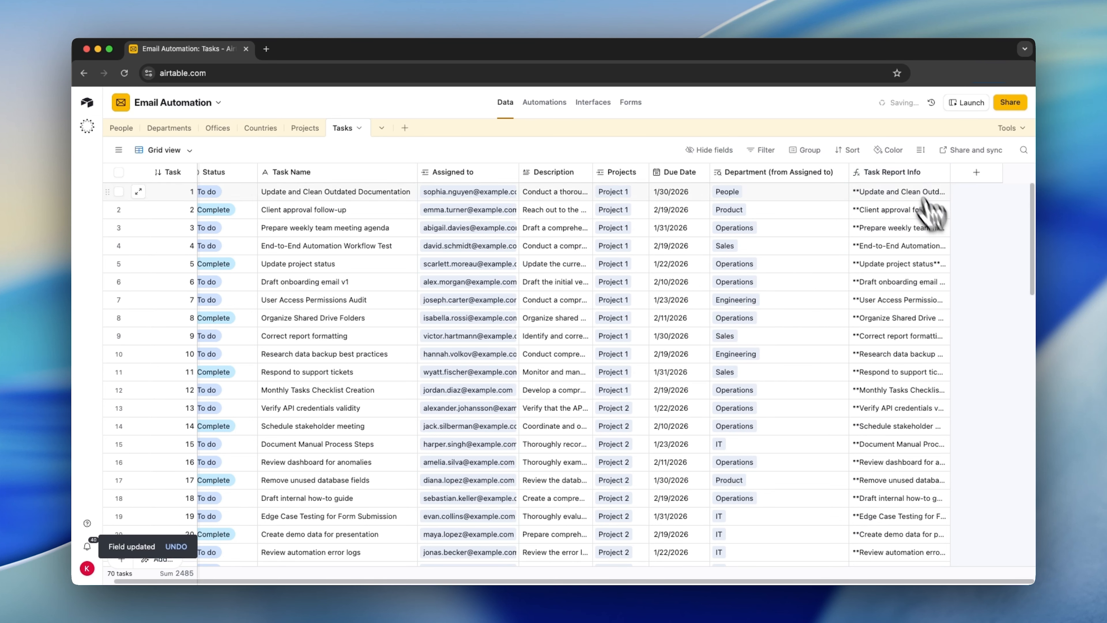
double_click(909, 174)
click(971, 454)
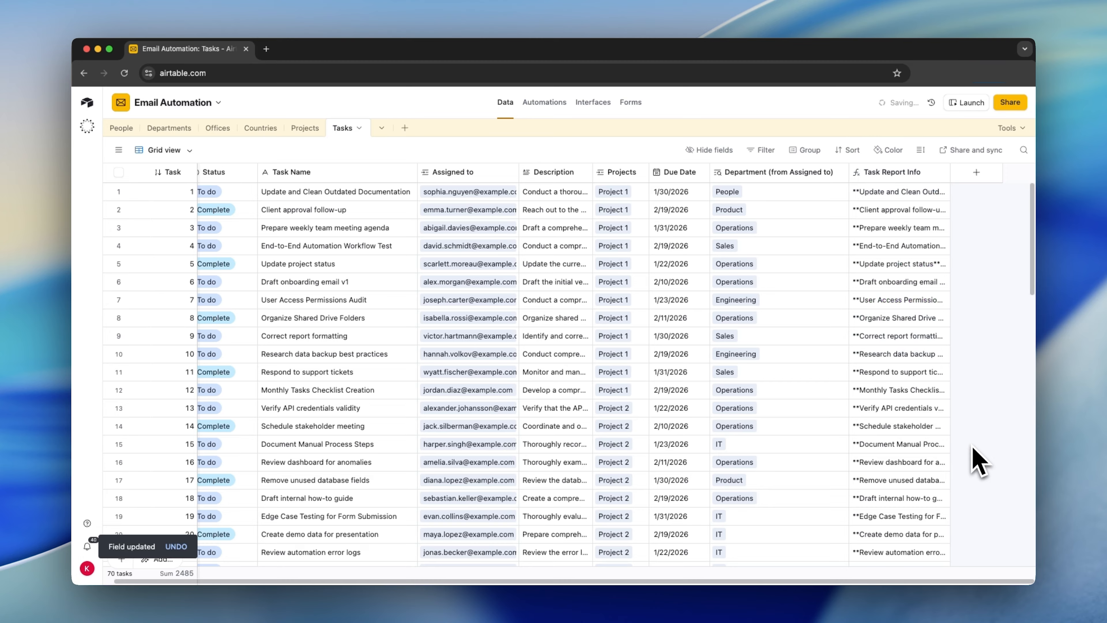
click(921, 196)
click(943, 192)
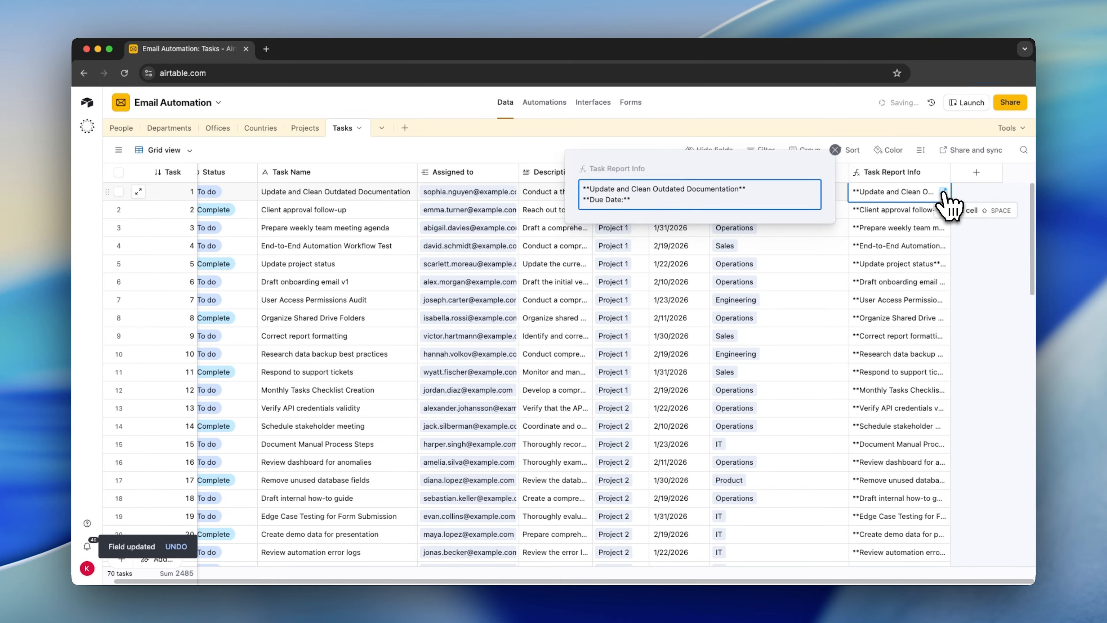
key(Escape)
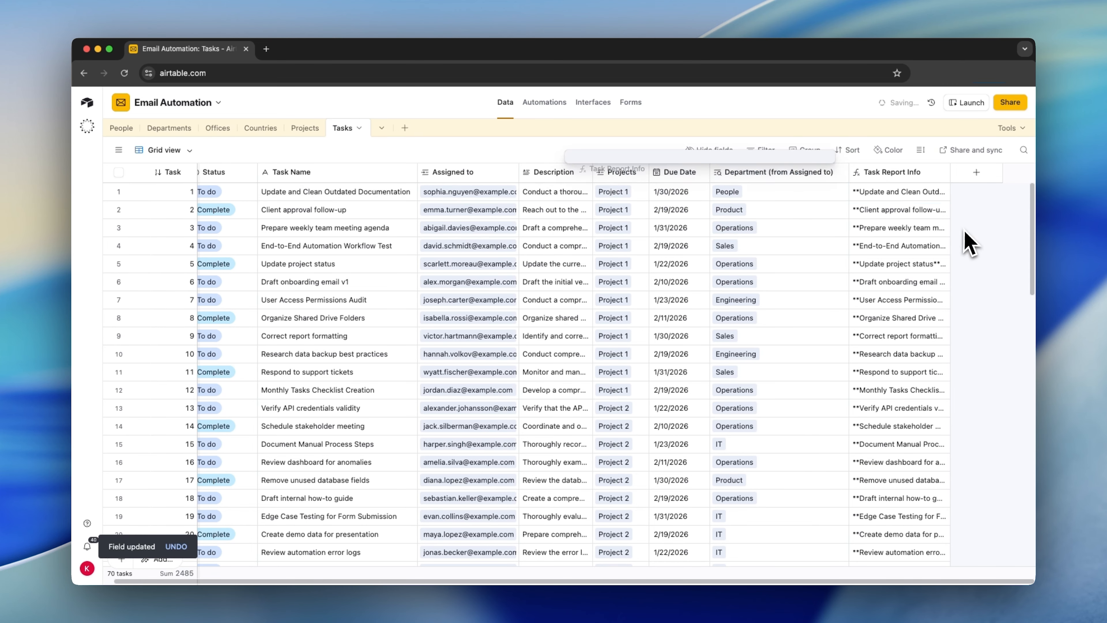
- Add a space after the bold Due Date label and append {Due Date} to the formula, save it, and inspect the first record's date
double_click(869, 174)
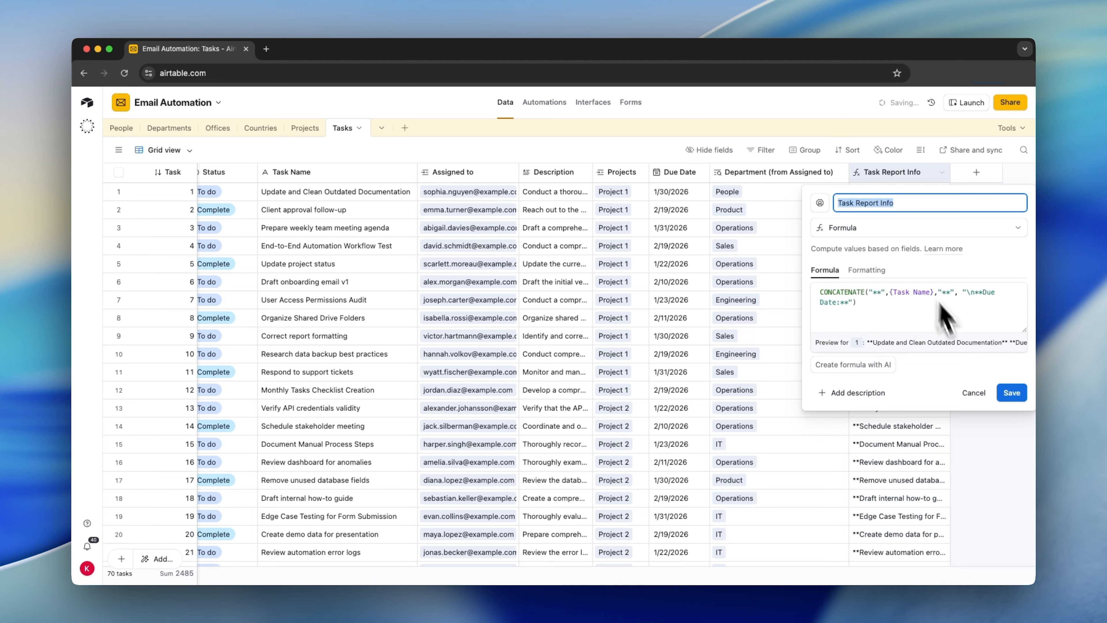
click(852, 303)
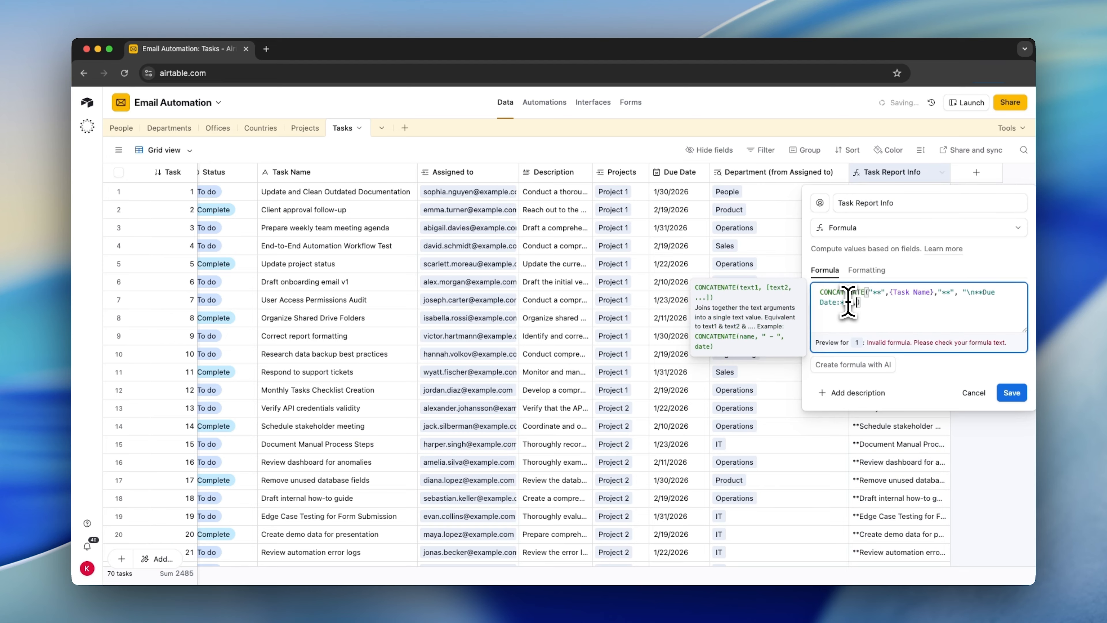
click(850, 307)
click(859, 306)
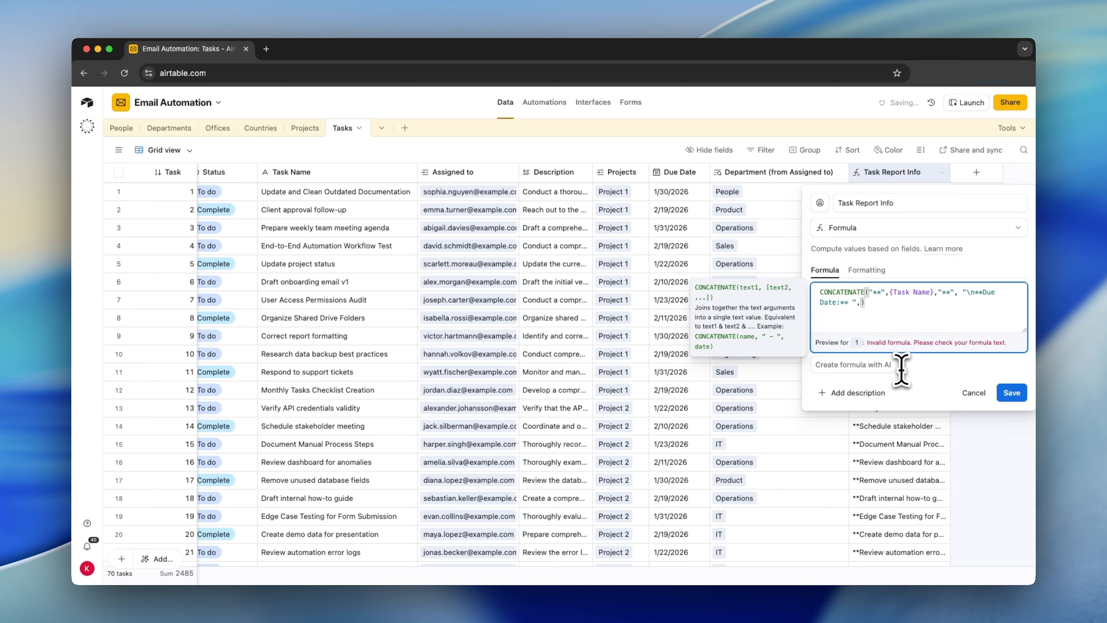
text(due)
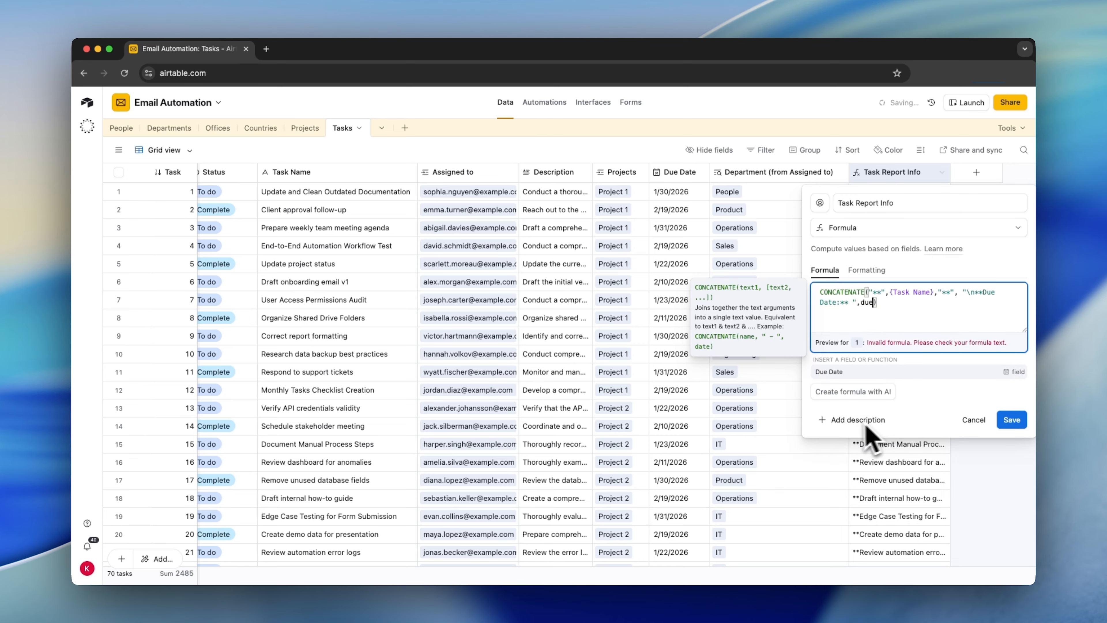
click(836, 379)
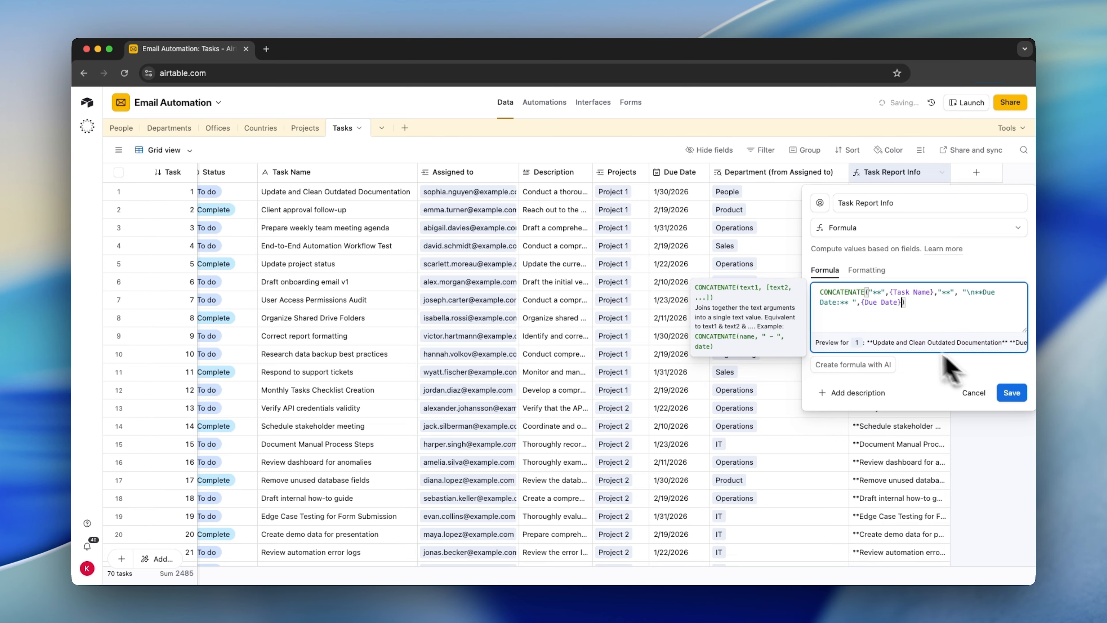
click(1012, 393)
double_click(937, 194)
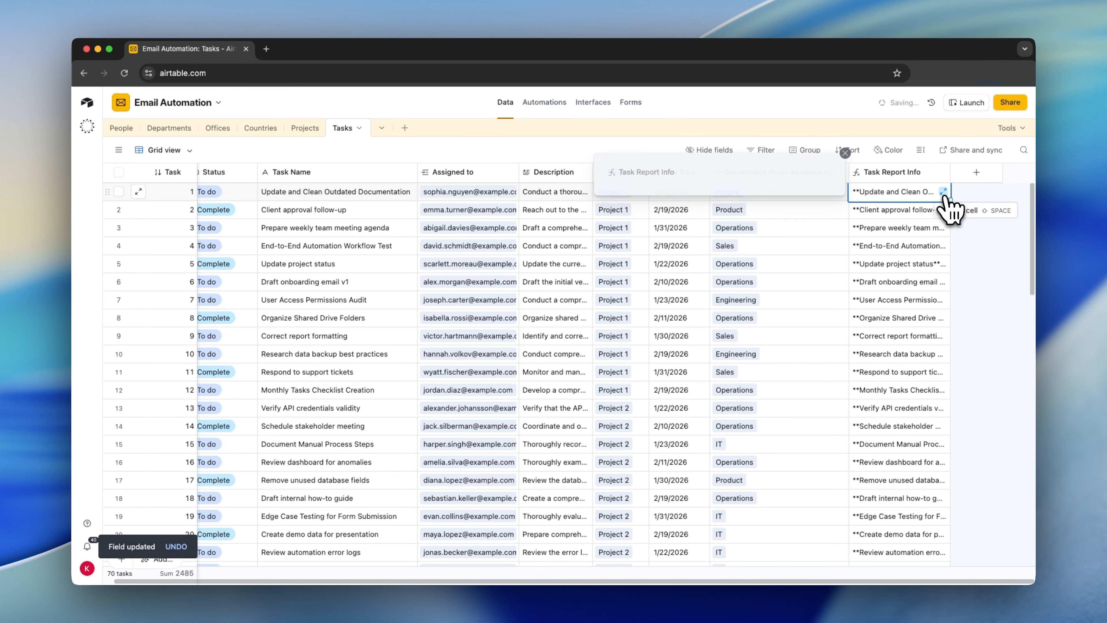
drag(732, 203, 640, 206)
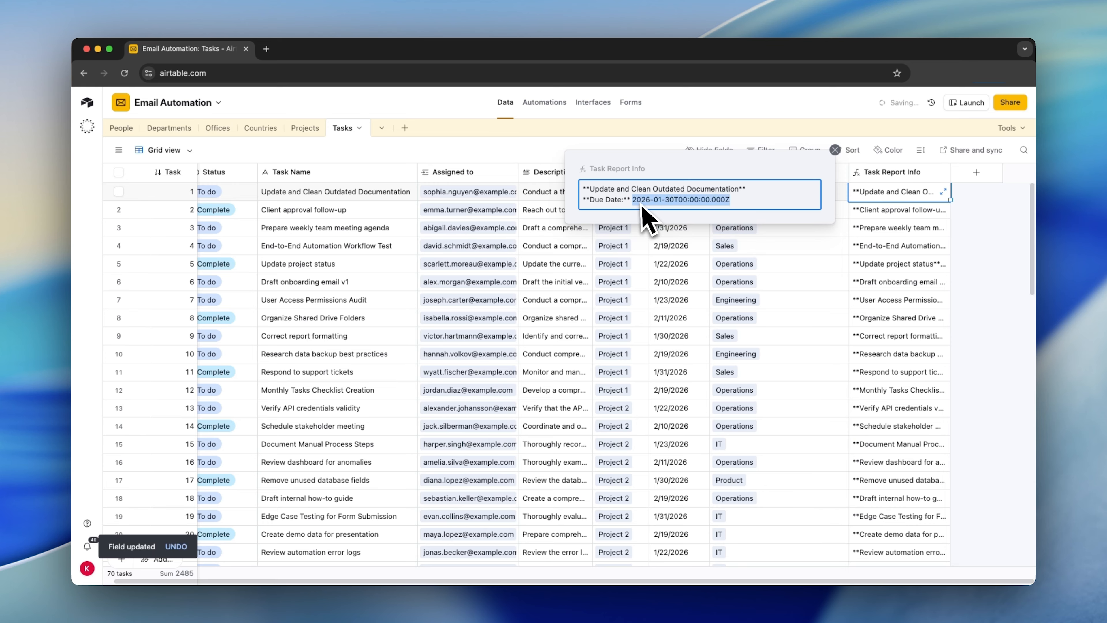
key(Escape)
- Insert the DATETIME_FORMAT function before {Due Date} in the Task Report Info formula so the field becomes its first argument
double_click(875, 172)
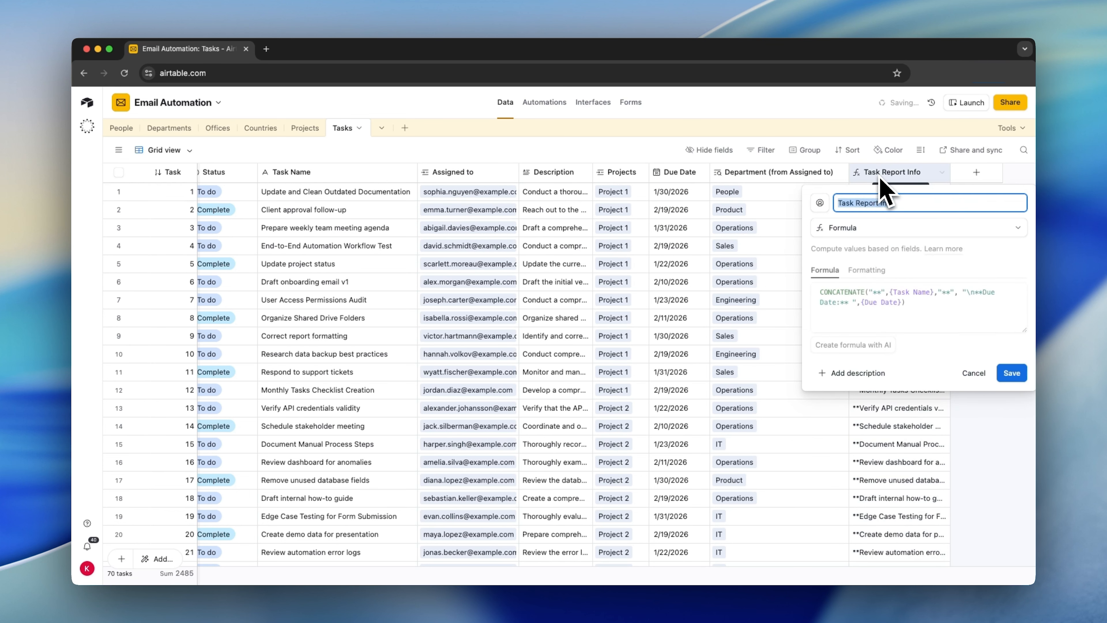
click(867, 311)
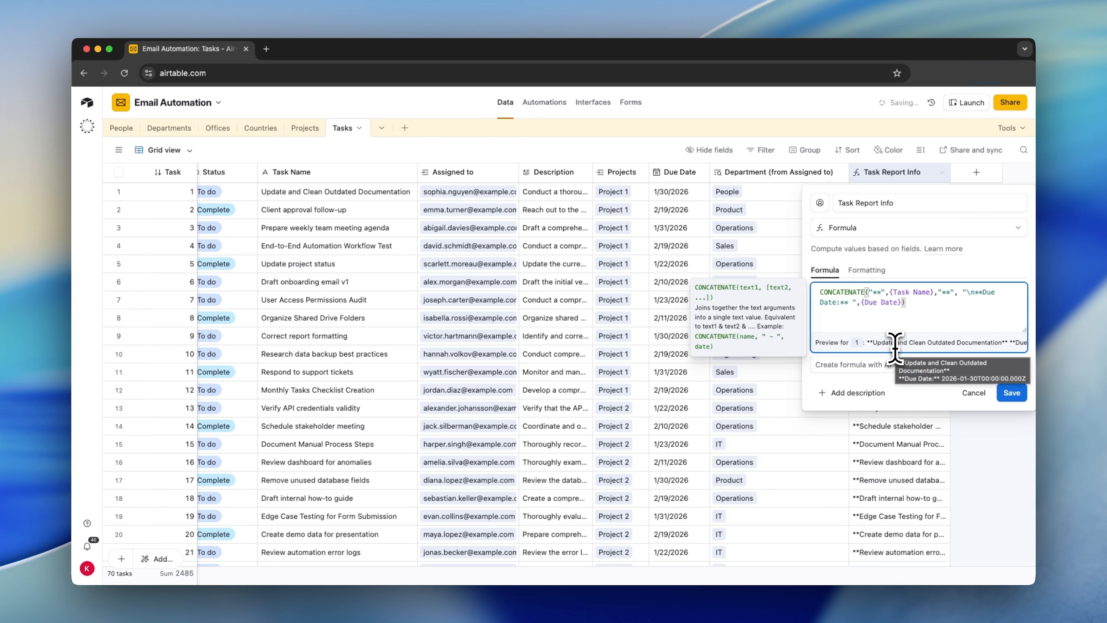
text(DATE)
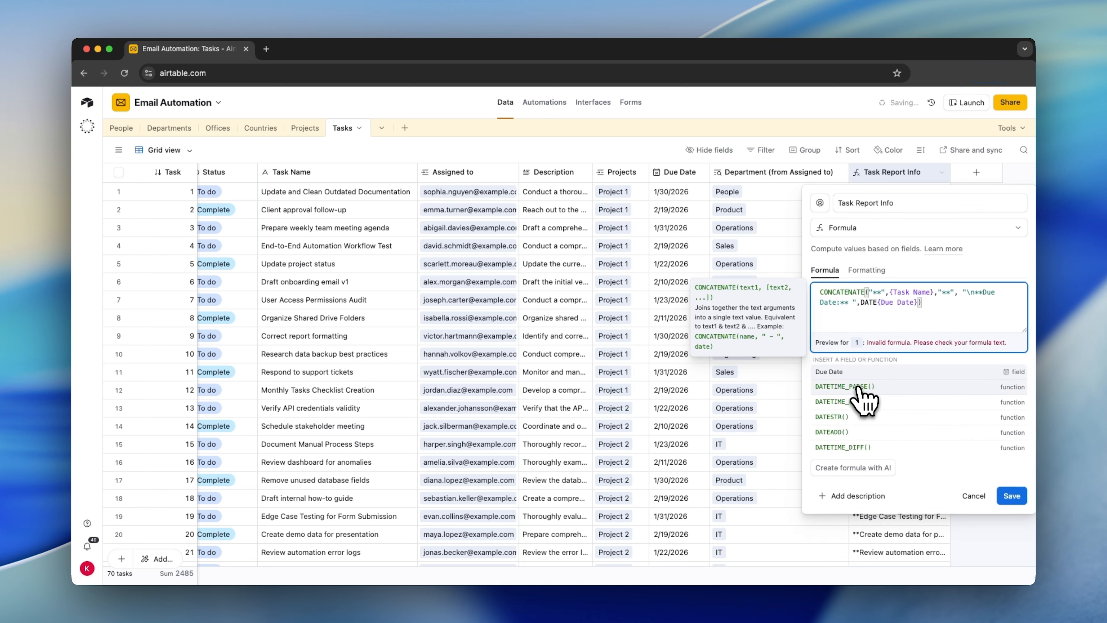
click(857, 401)
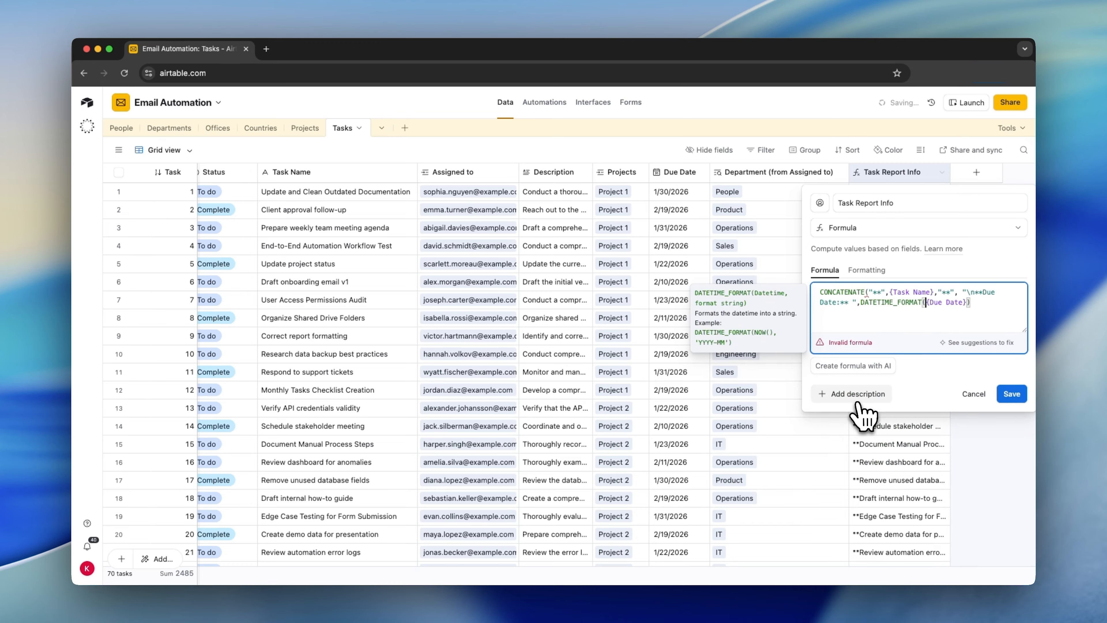
click(928, 303)
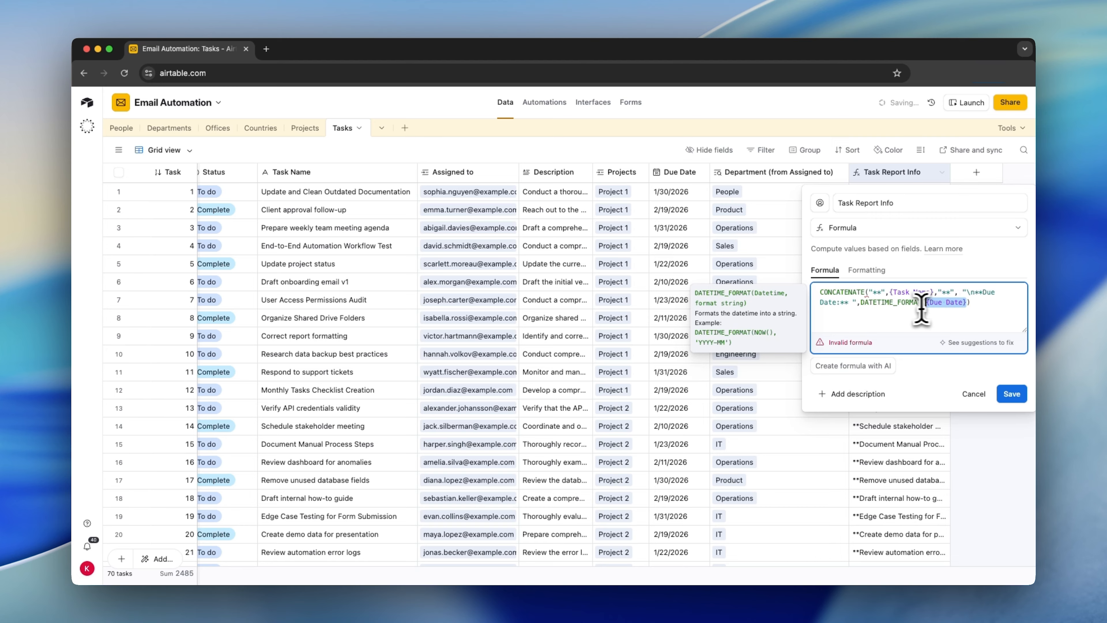
click(965, 303)
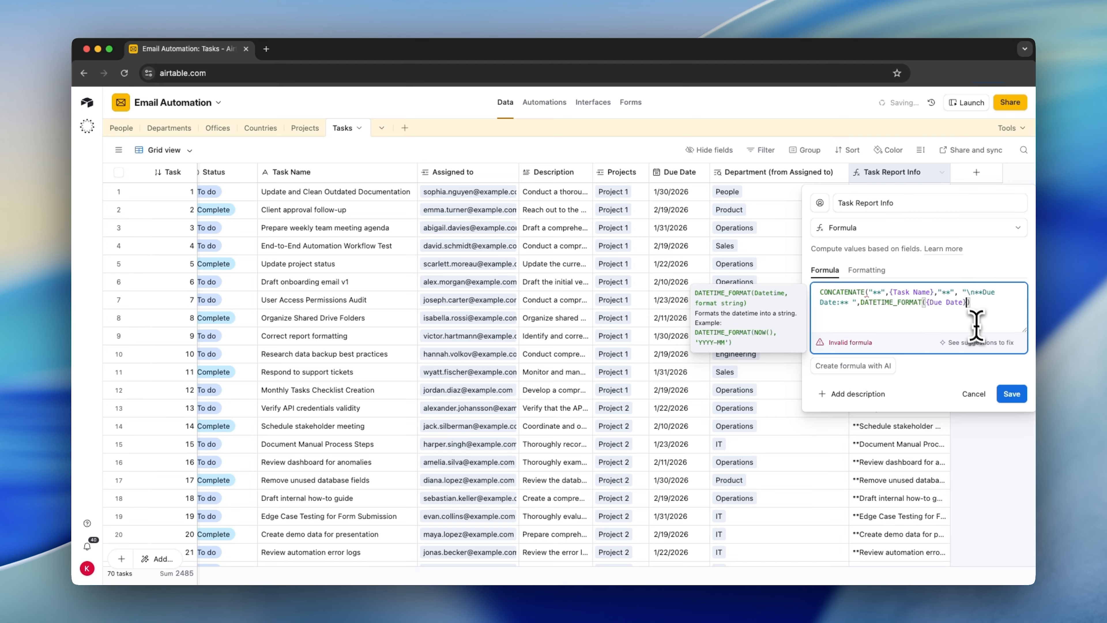
- Complete DATETIME_FORMAT with the format string 'MM-DD-YYYY' and its closing parenthesis, save the formula, and check the first record's value
text(,)
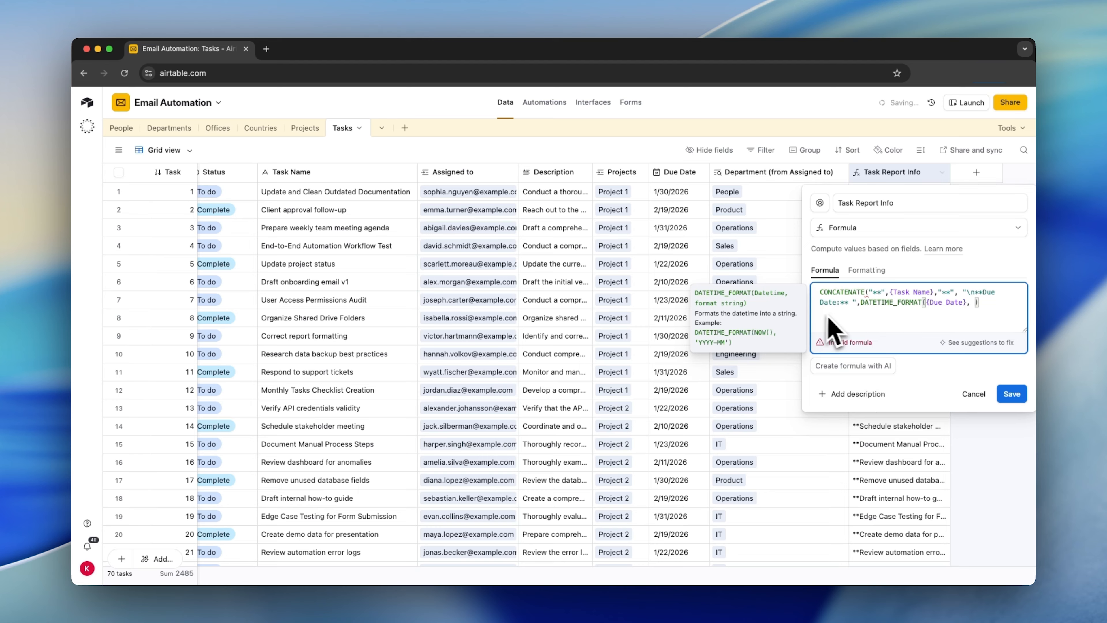
drag(742, 304, 720, 306)
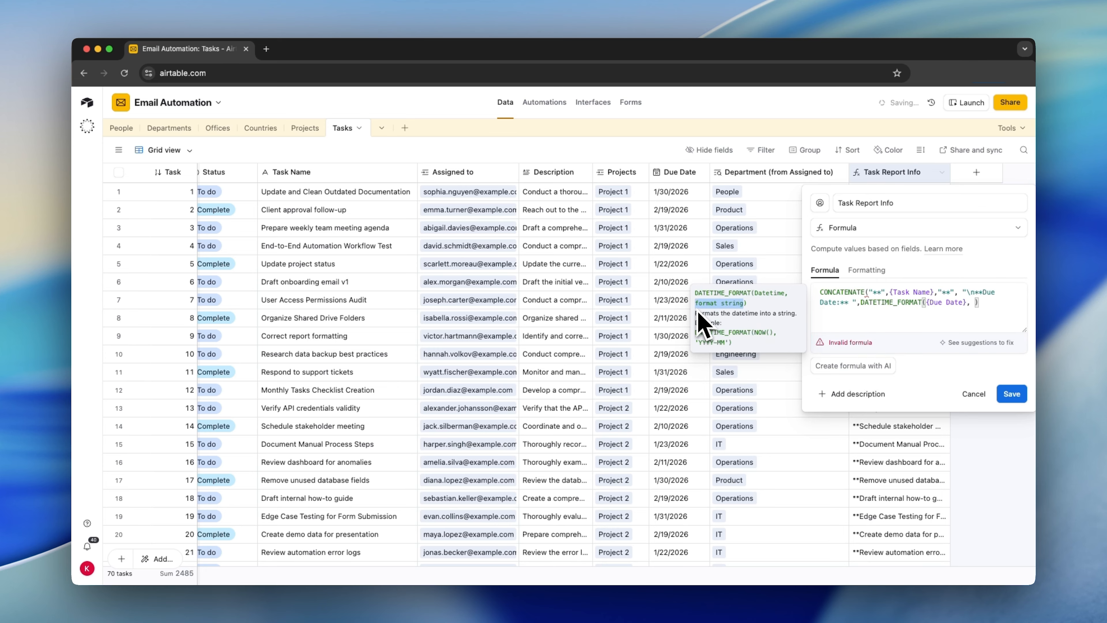
click(982, 322)
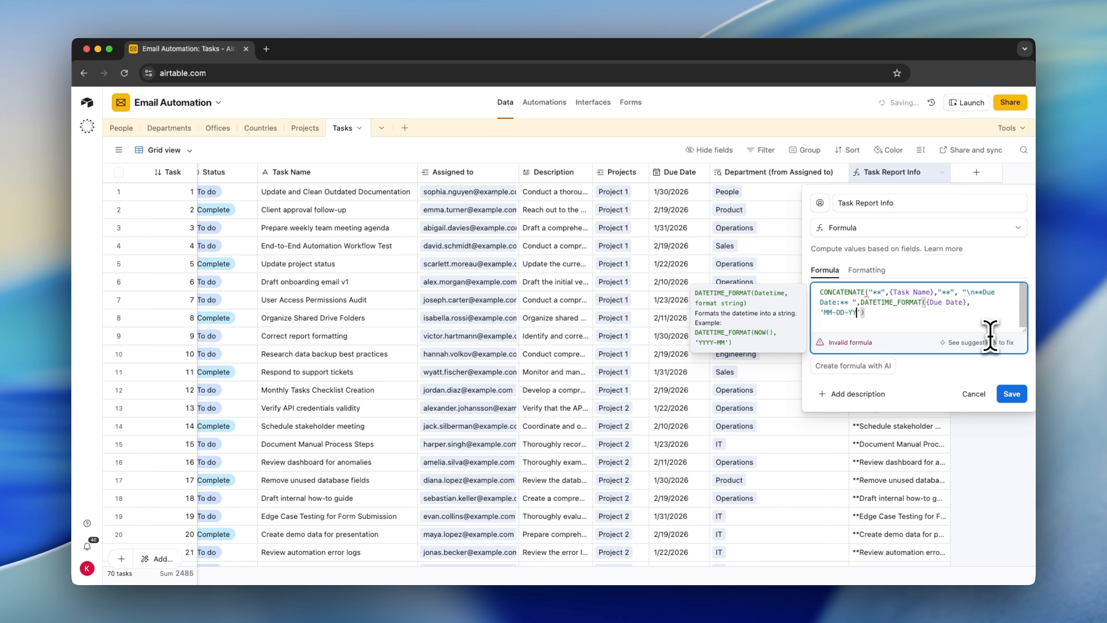
text(YY)
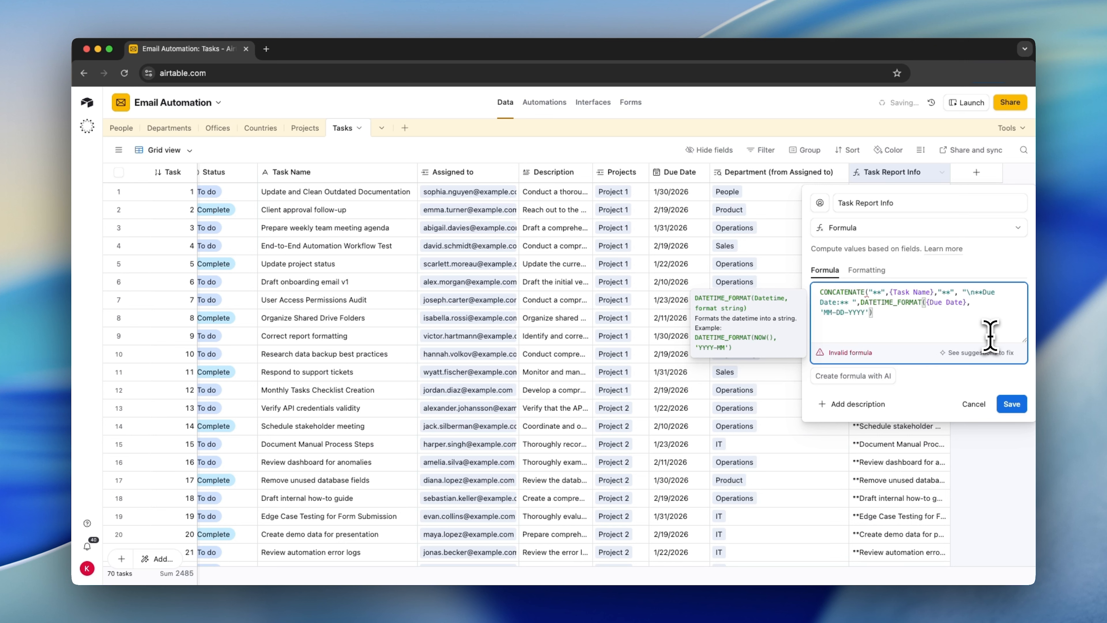
click(929, 321)
text())
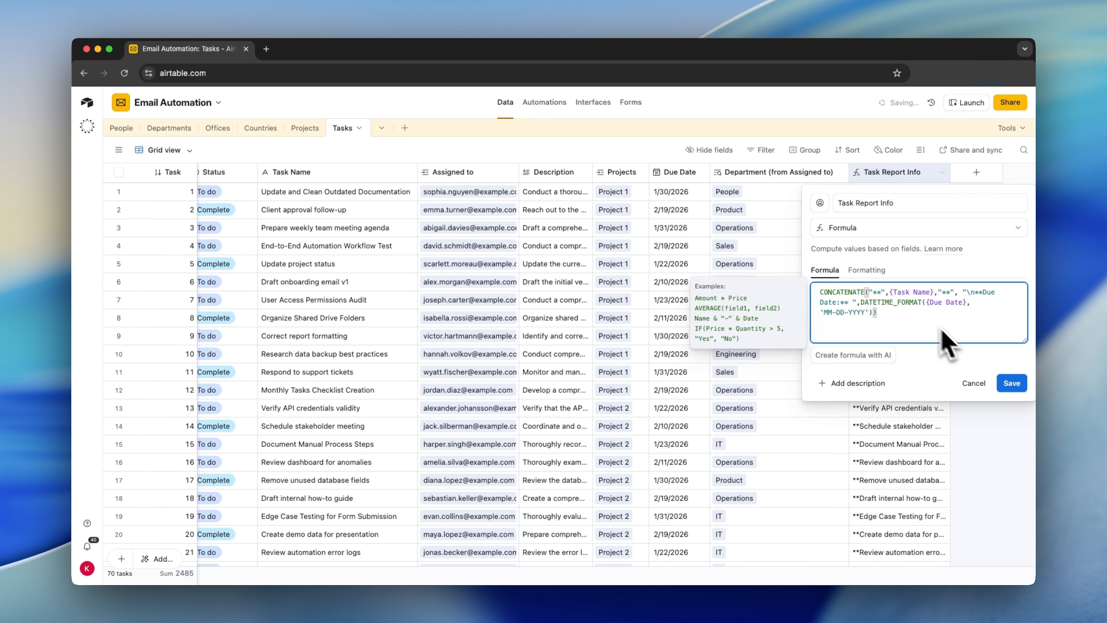
click(1011, 403)
click(941, 195)
click(945, 196)
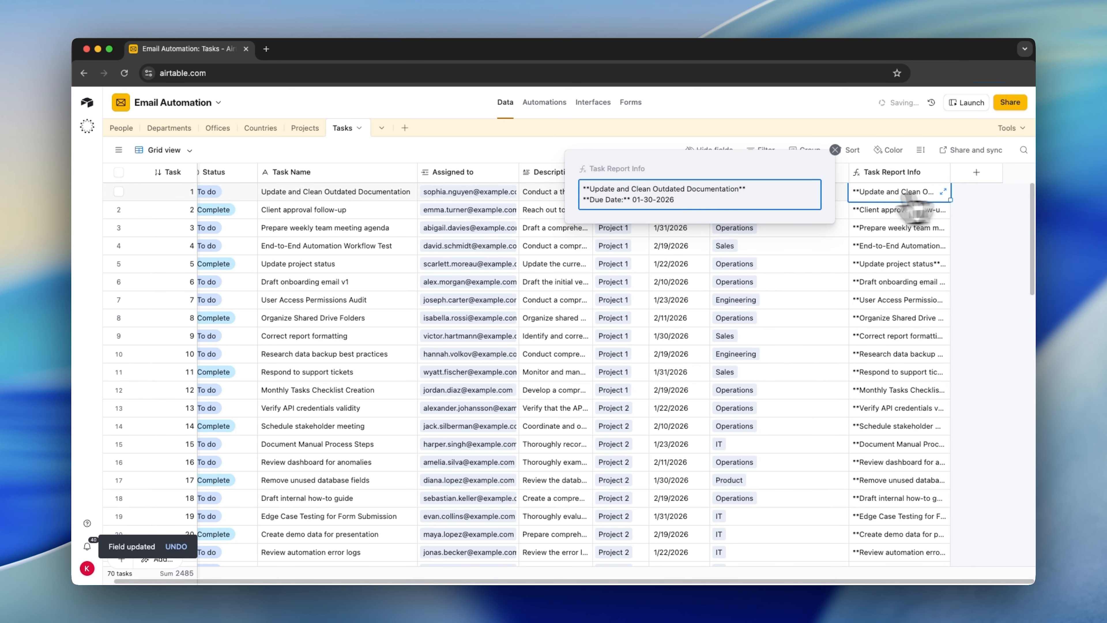
- Change the formula's date format string to 'MM/DD/YYYY', save it, and expand the first record's Task Report Info value
double_click(885, 173)
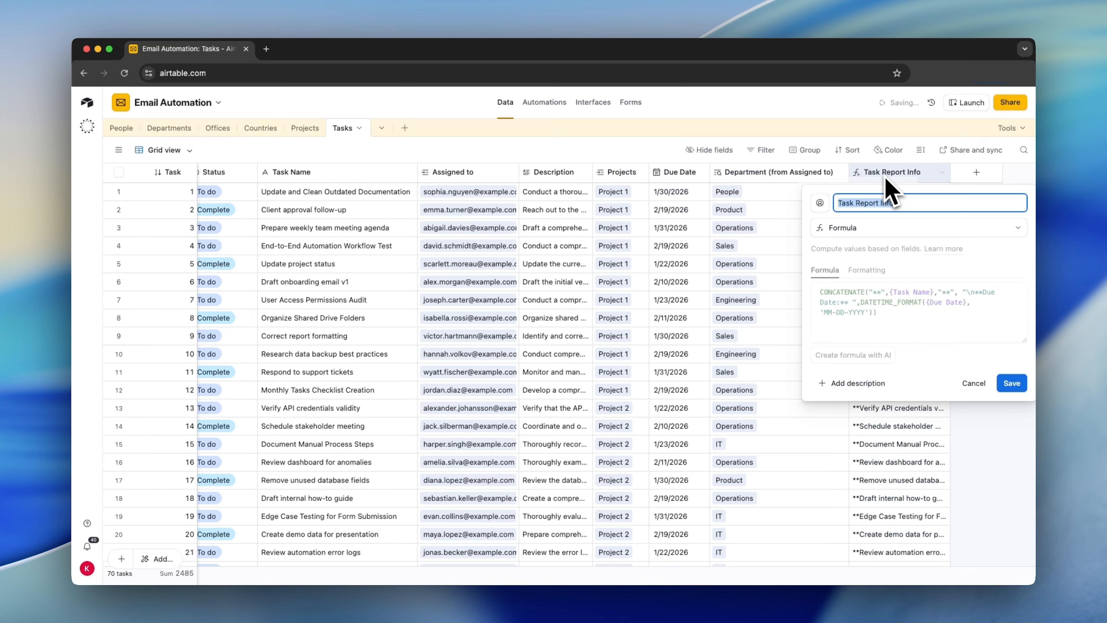
click(836, 312)
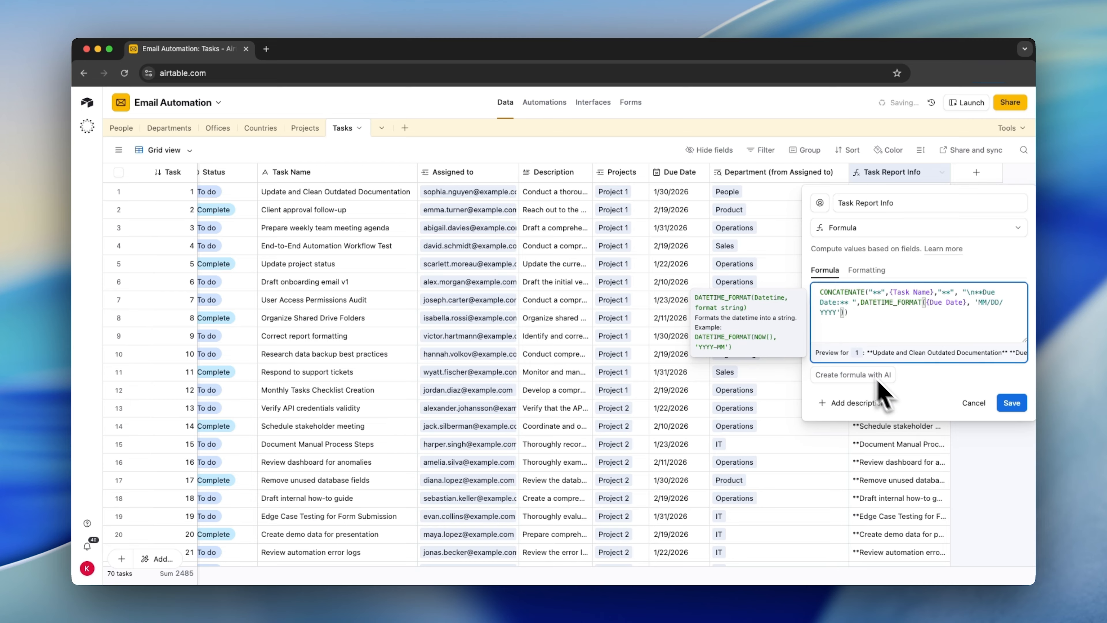
click(1012, 403)
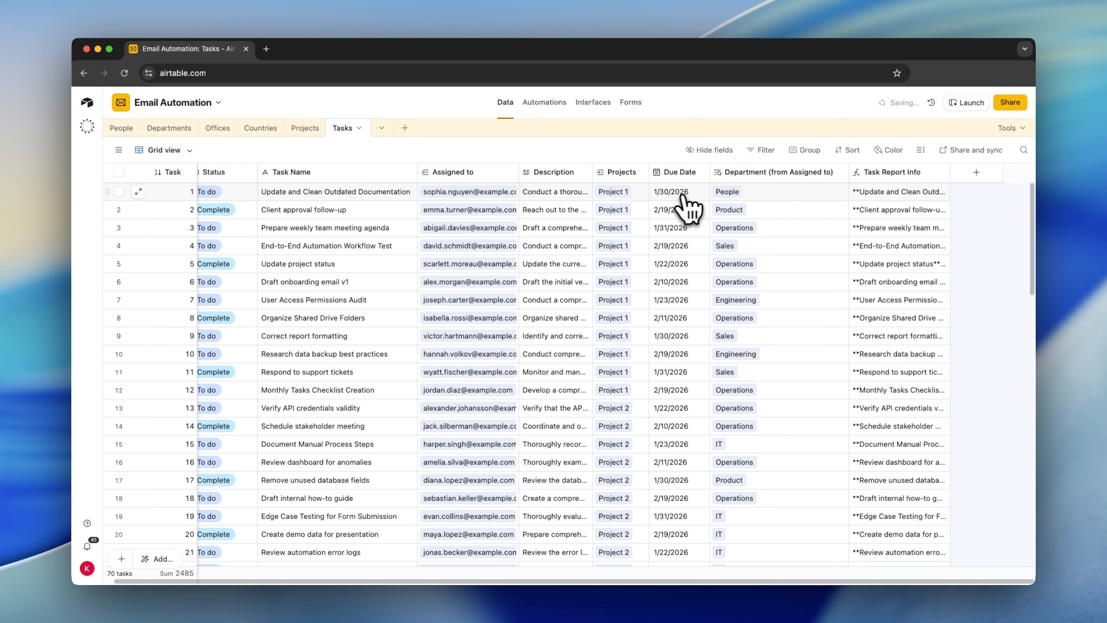
click(897, 194)
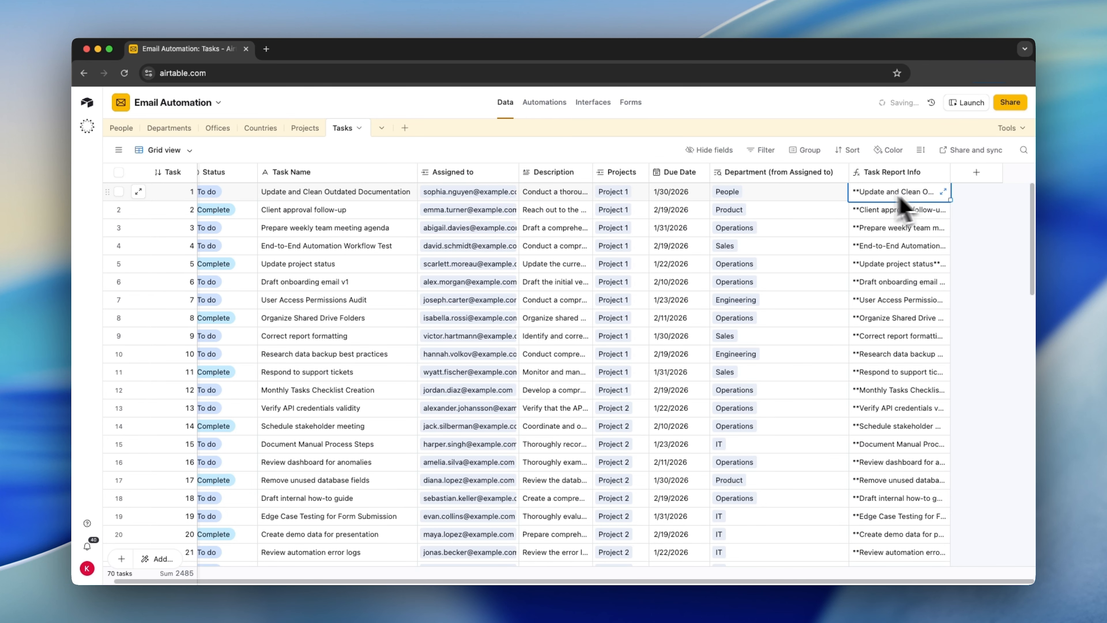
click(943, 193)
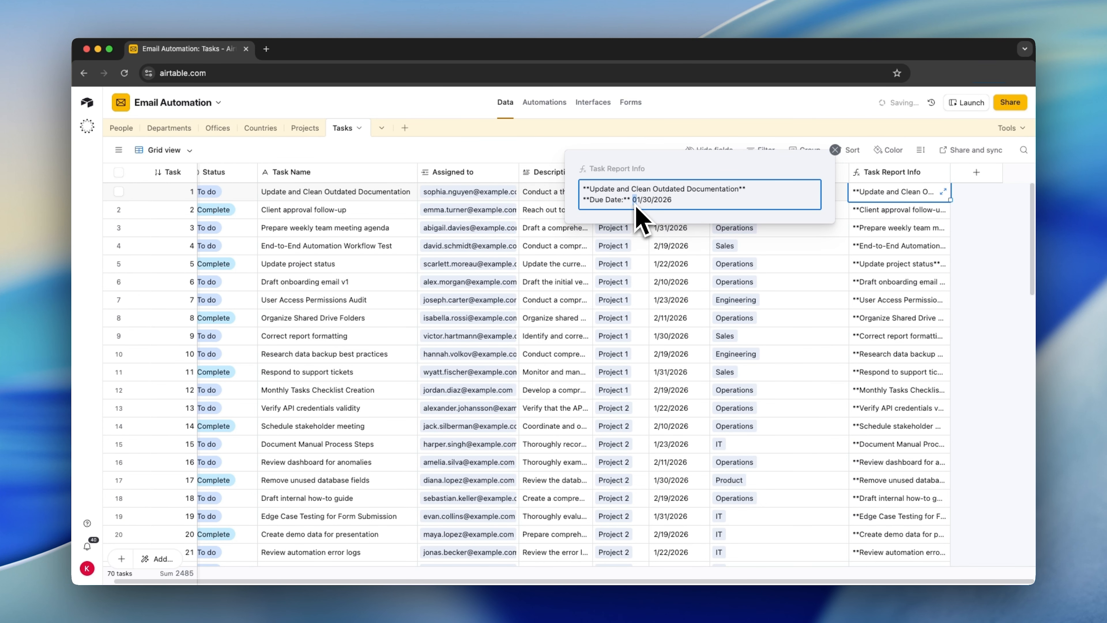
click(915, 281)
- Shorten the formula's date format string to 'M/D/YYYY', save it, and check the first record's Task Report Info value
click(894, 174)
double_click(891, 175)
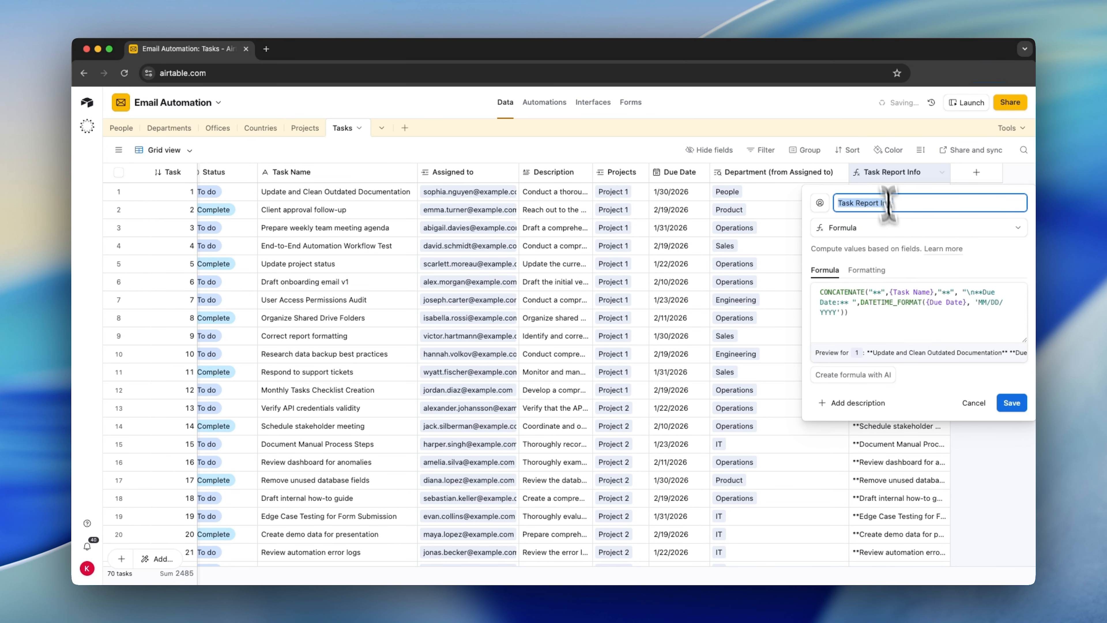
click(988, 305)
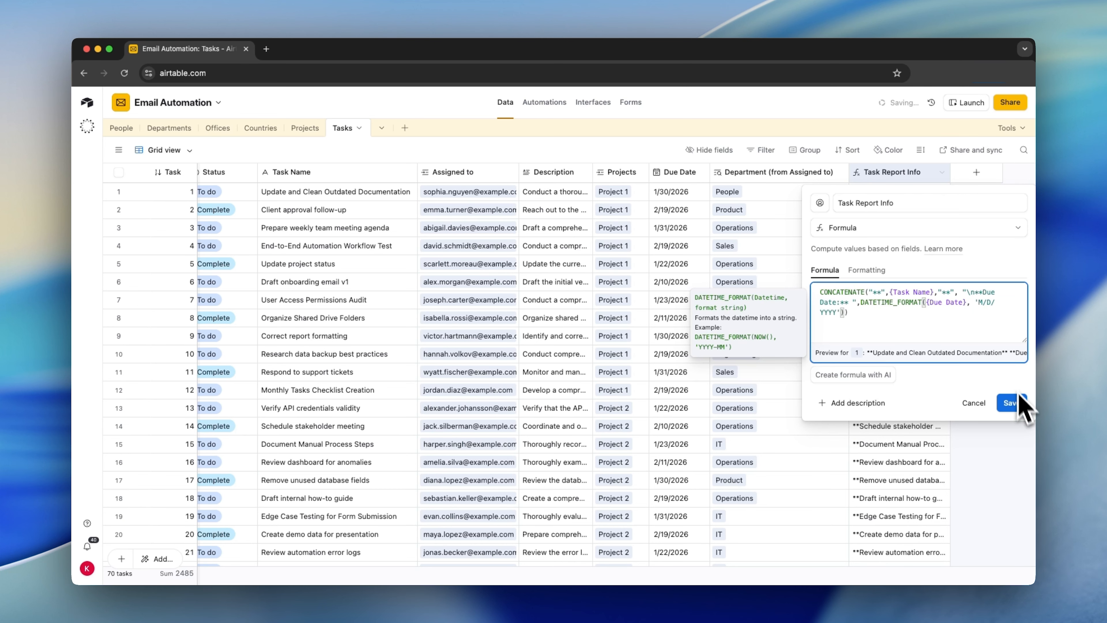
click(1011, 402)
click(891, 196)
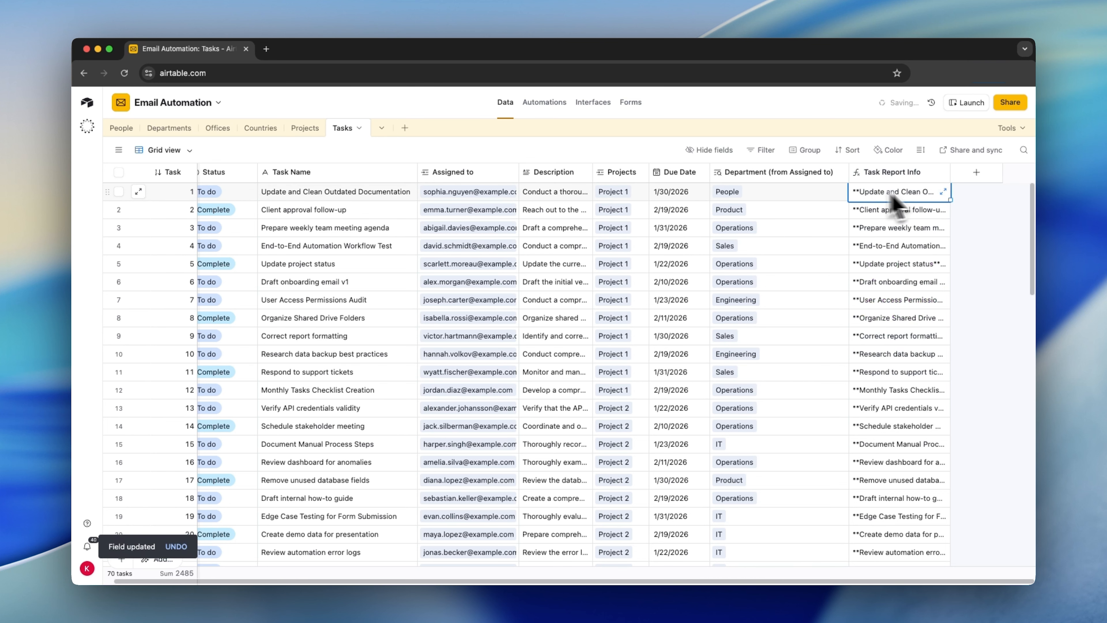
click(942, 193)
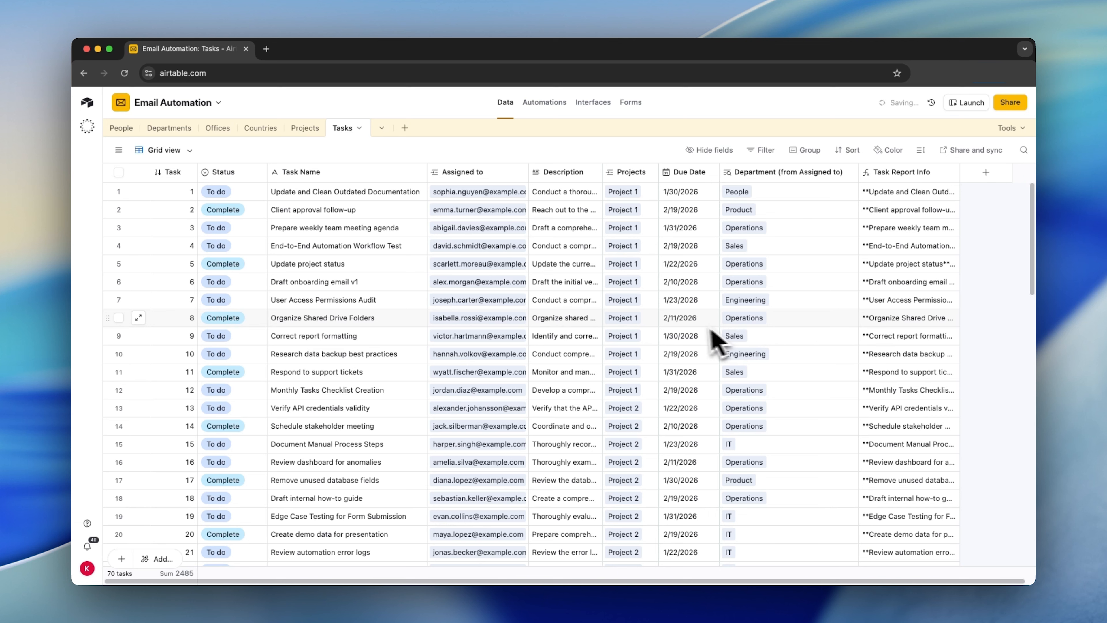
- Set the due date of the Organize Shared Drive Folders task to 2/4/2026 and check its expanded Task Report Info value
double_click(683, 322)
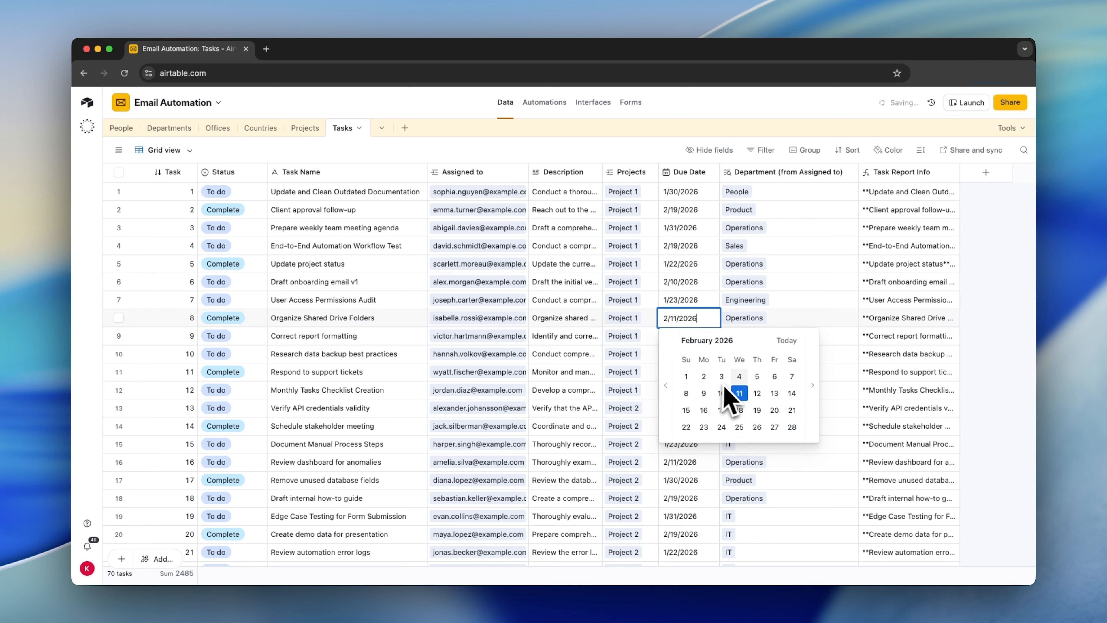
click(739, 377)
click(933, 320)
click(954, 319)
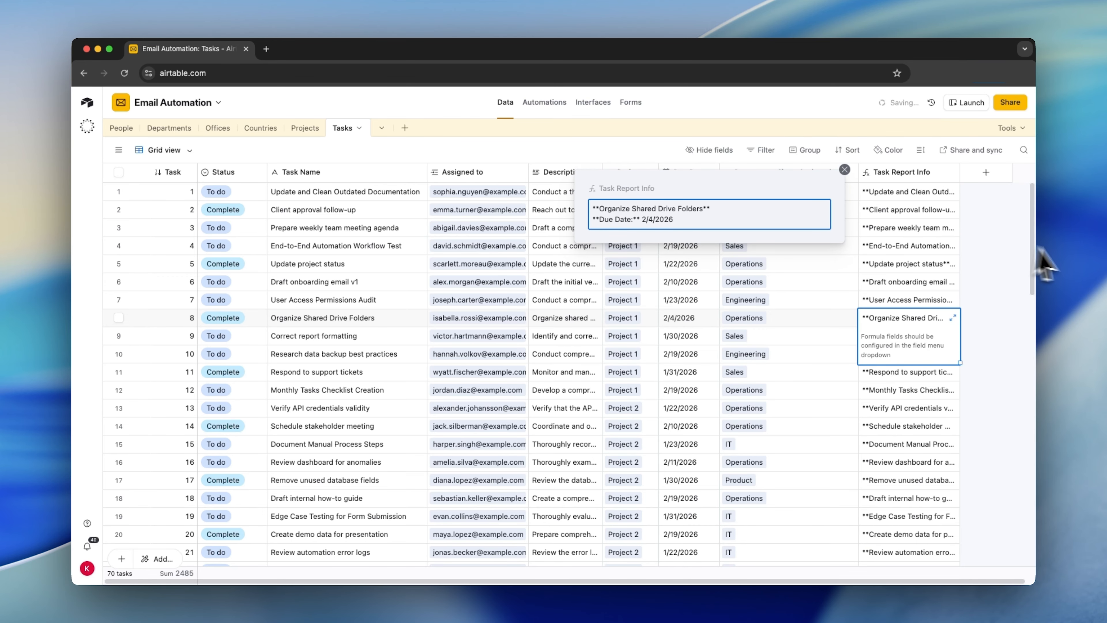
click(844, 169)
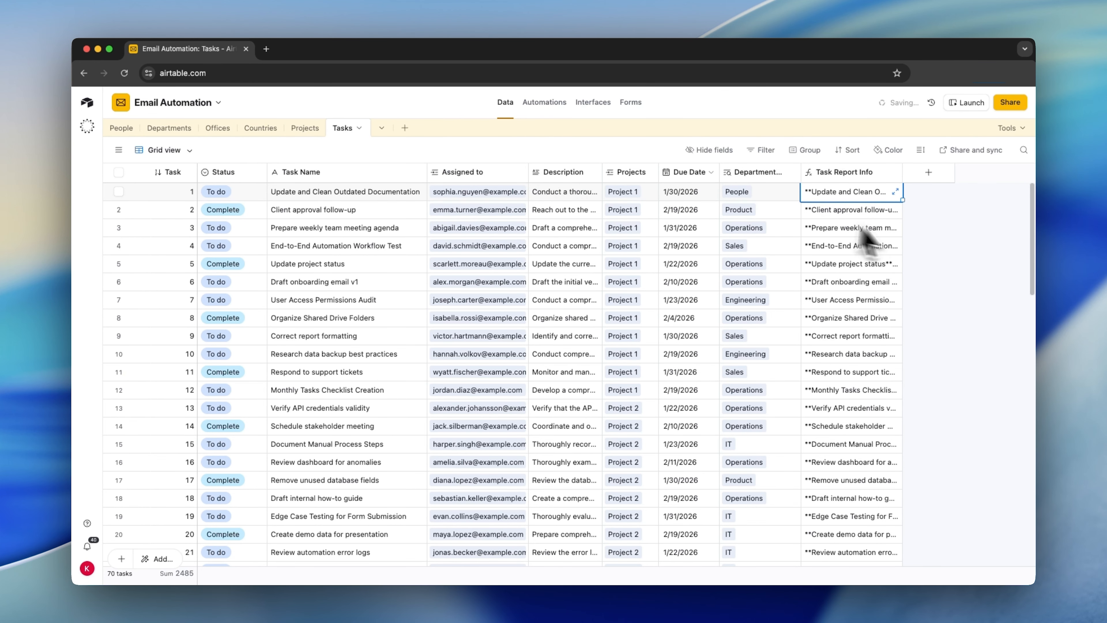
- Examine the Tasks lookup field in the Departments table and return to the Tasks table
click(171, 131)
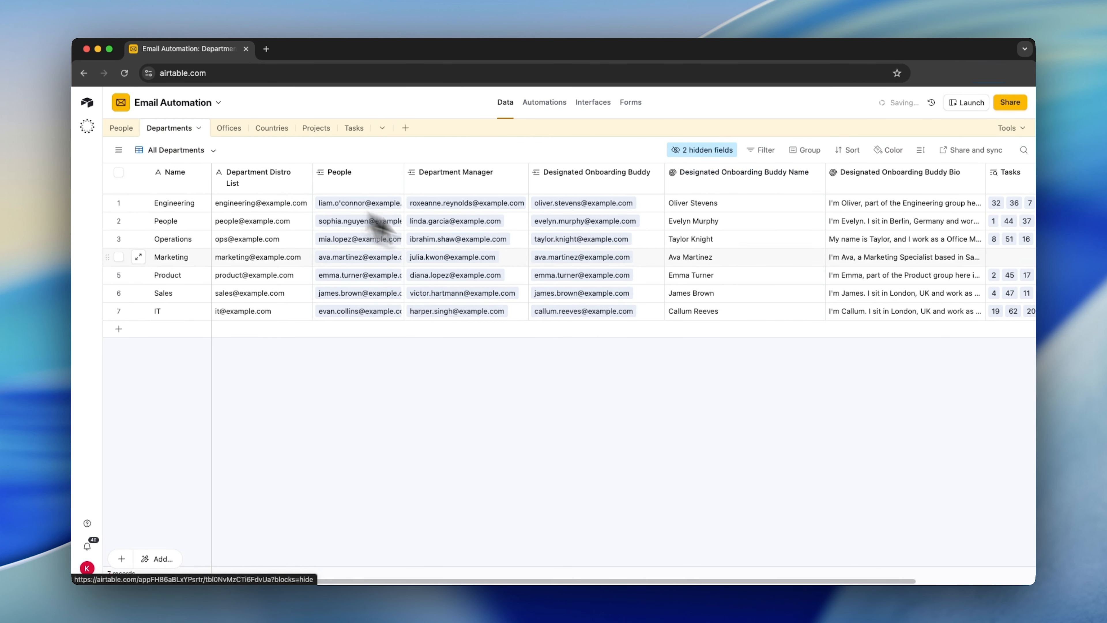
scroll(477, 265, right, 5)
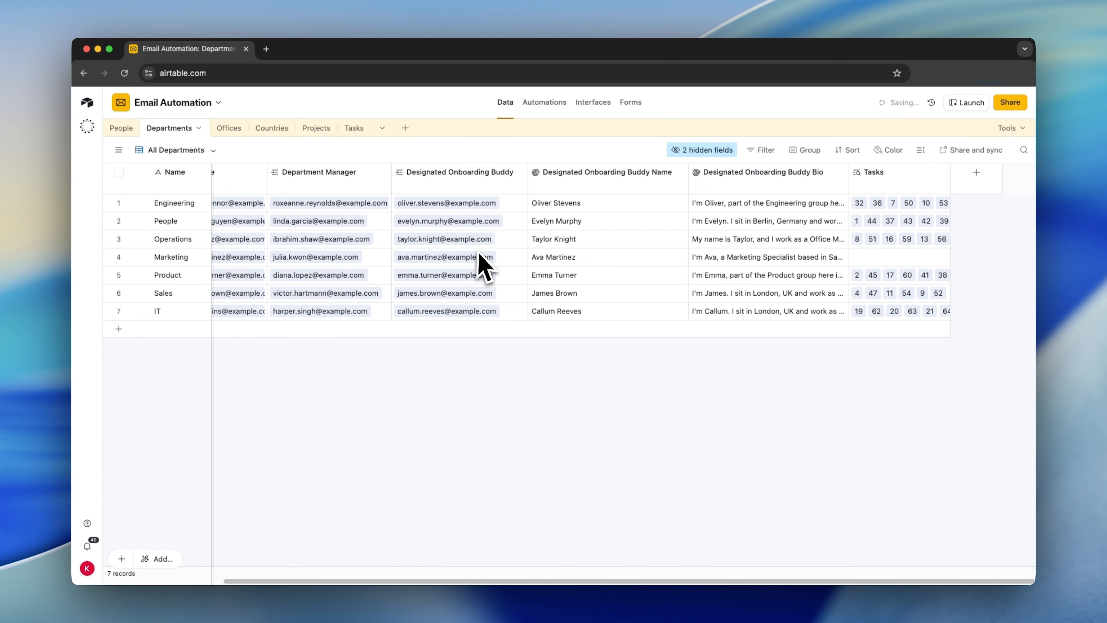
click(354, 129)
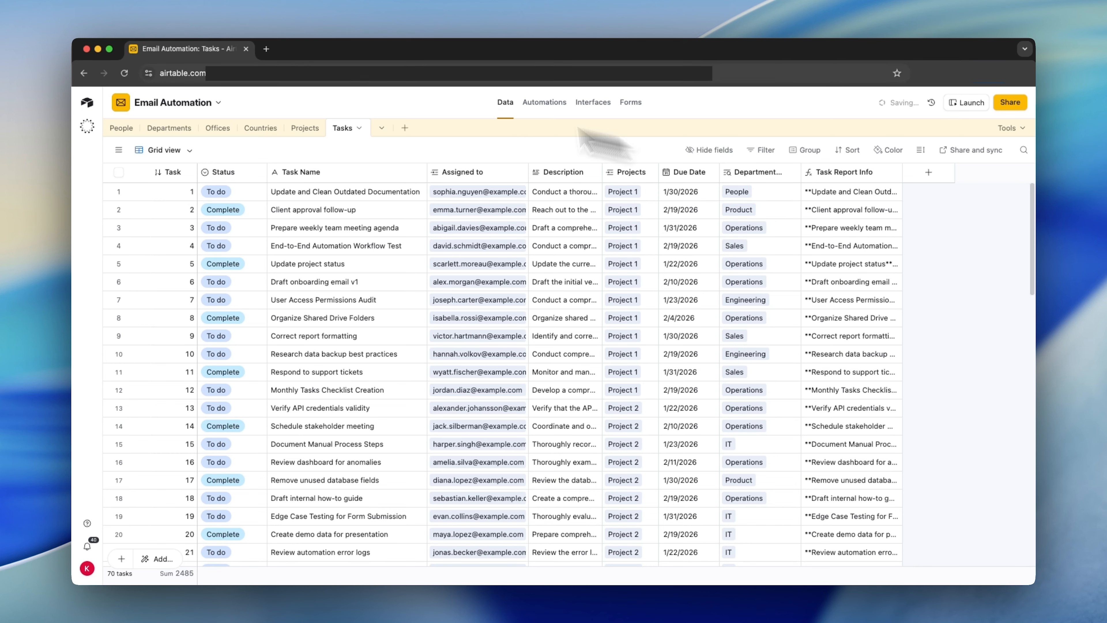
- Add a Rollup field to the People table and open its choice of source field
click(124, 129)
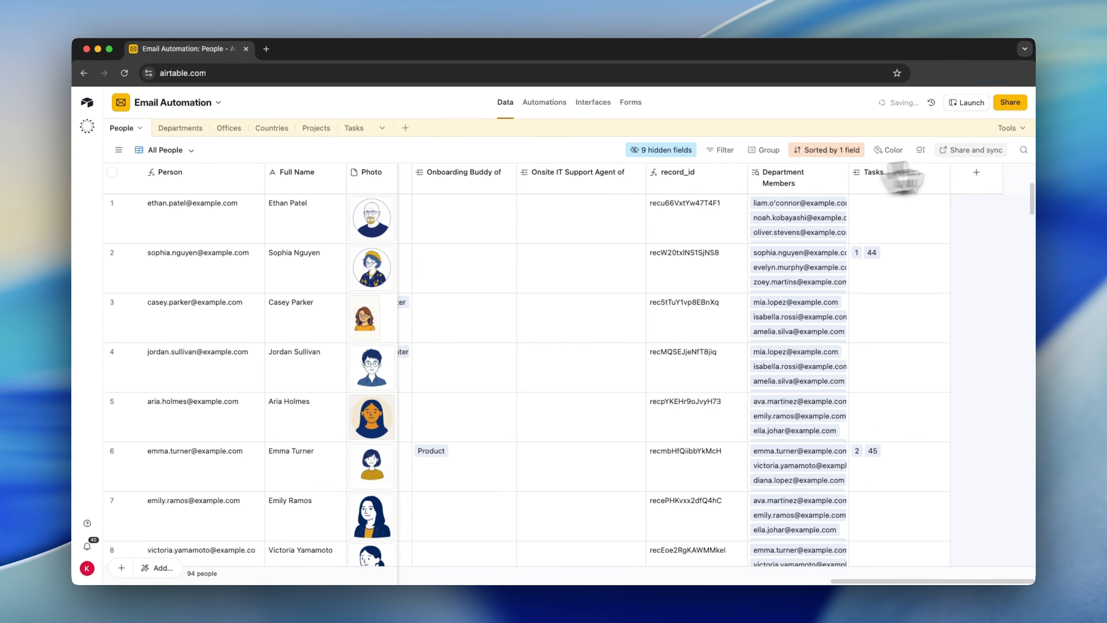
click(910, 266)
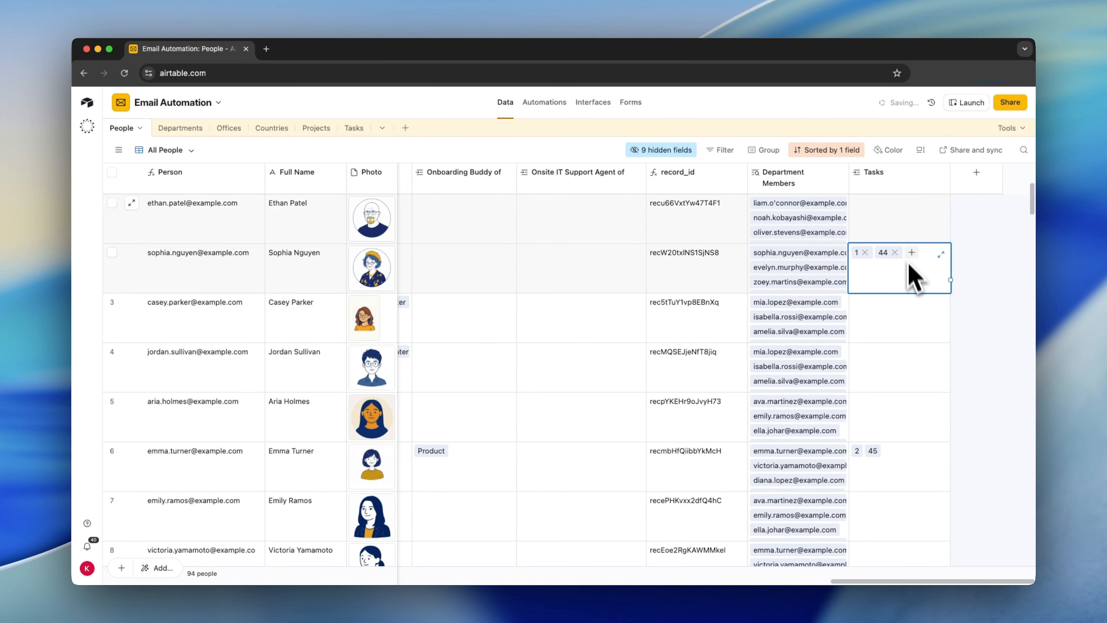
click(976, 173)
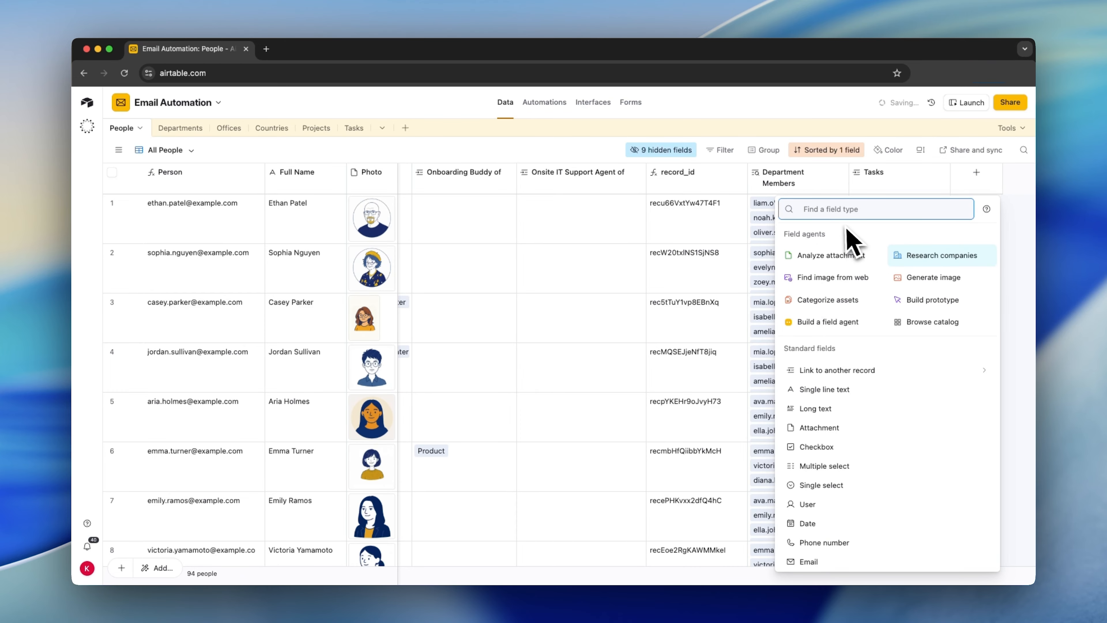
text(roll)
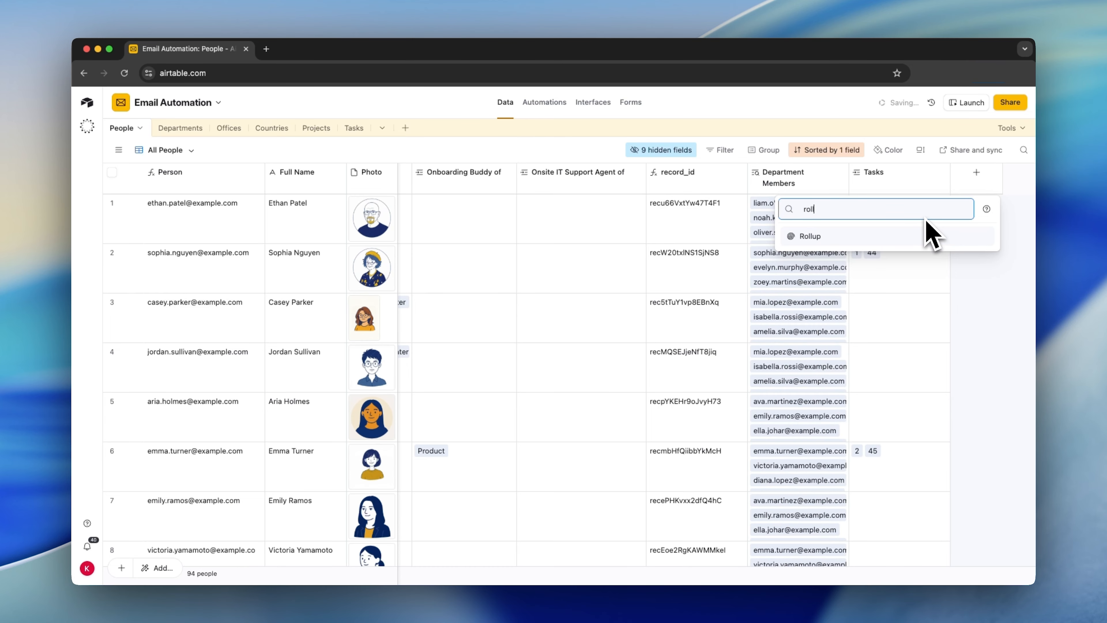
click(894, 235)
click(852, 311)
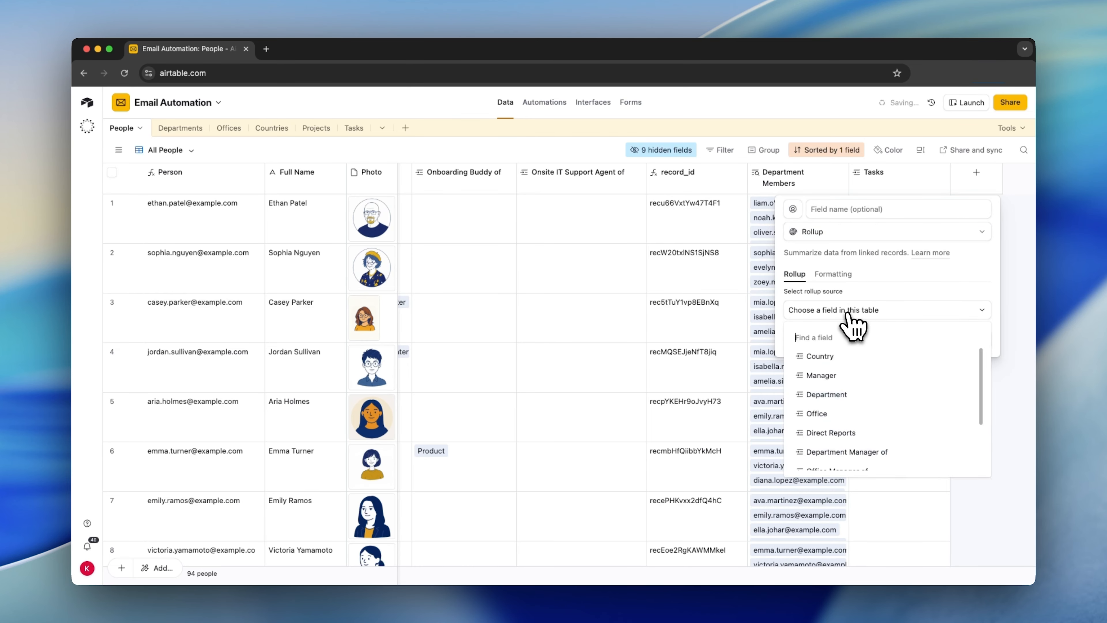
- Choose Tasks as the rollup source and Task Report Info as the field to roll up
scroll(846, 419, down, 3)
click(848, 454)
scroll(848, 456, down, 3)
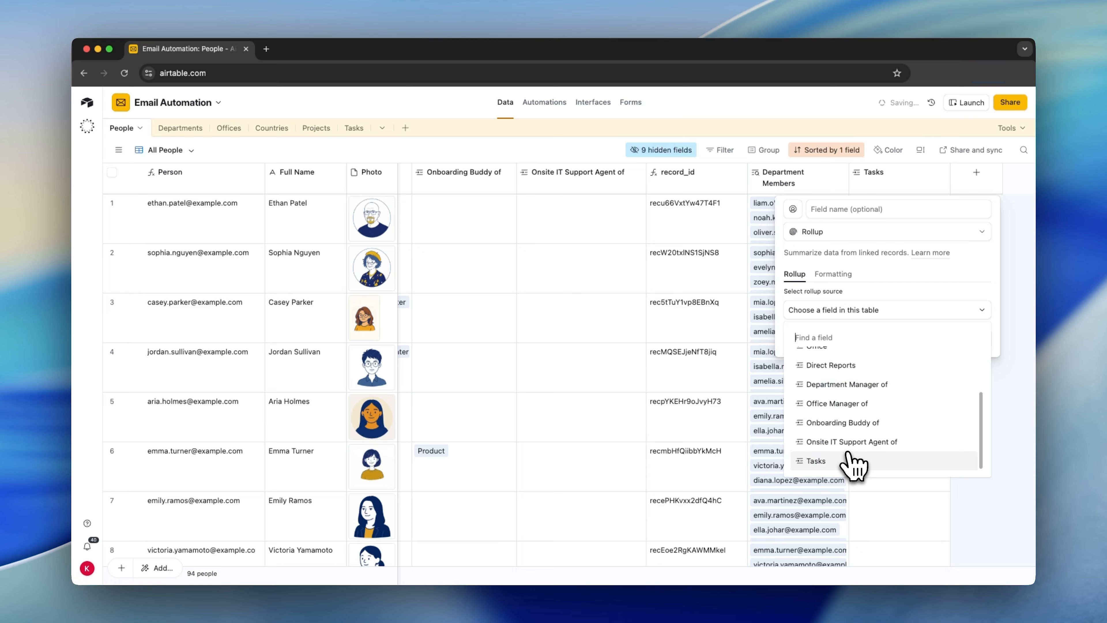
click(838, 463)
click(814, 348)
scroll(827, 432, down, 2)
click(834, 497)
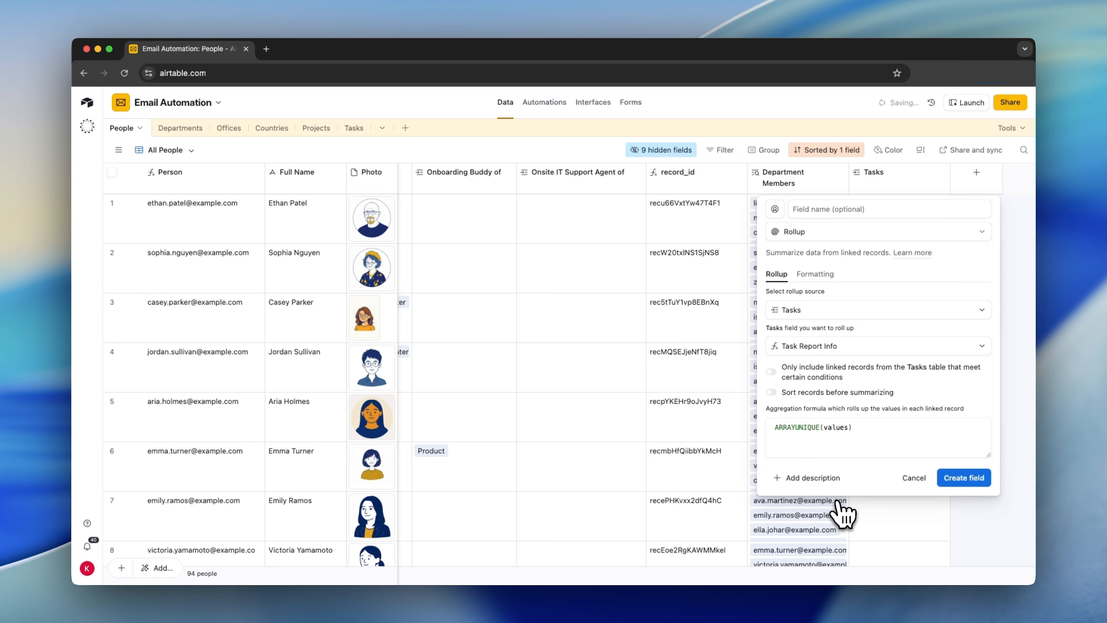
- Replace the rollup's ARRAYUNIQUE aggregation formula with a concatenate function and create the field
drag(845, 436, 760, 436)
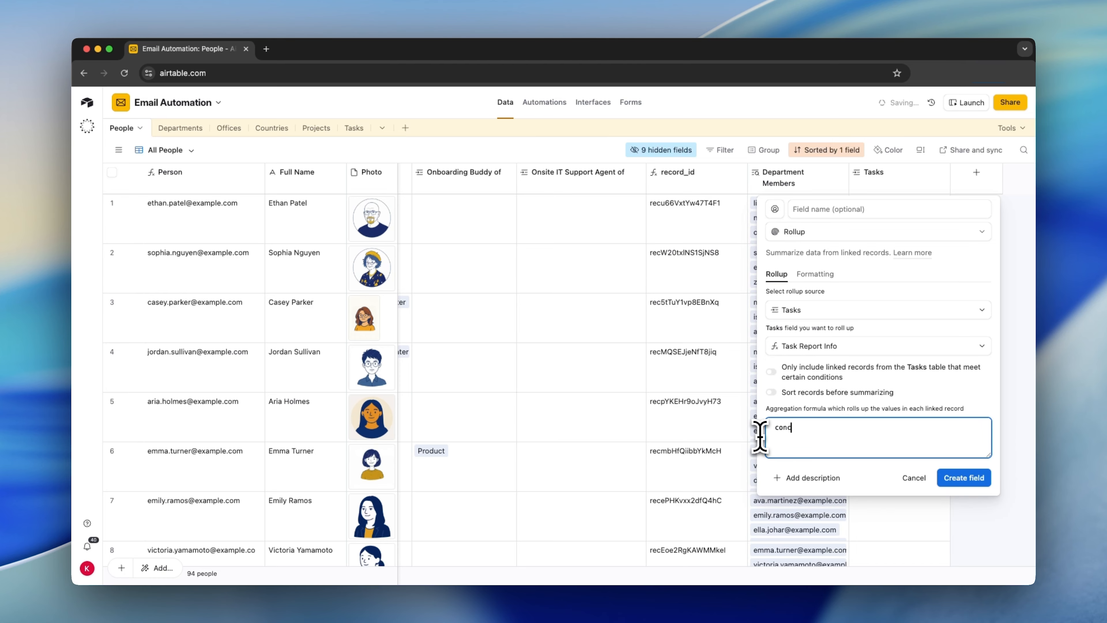
text(conc)
click(791, 477)
click(963, 477)
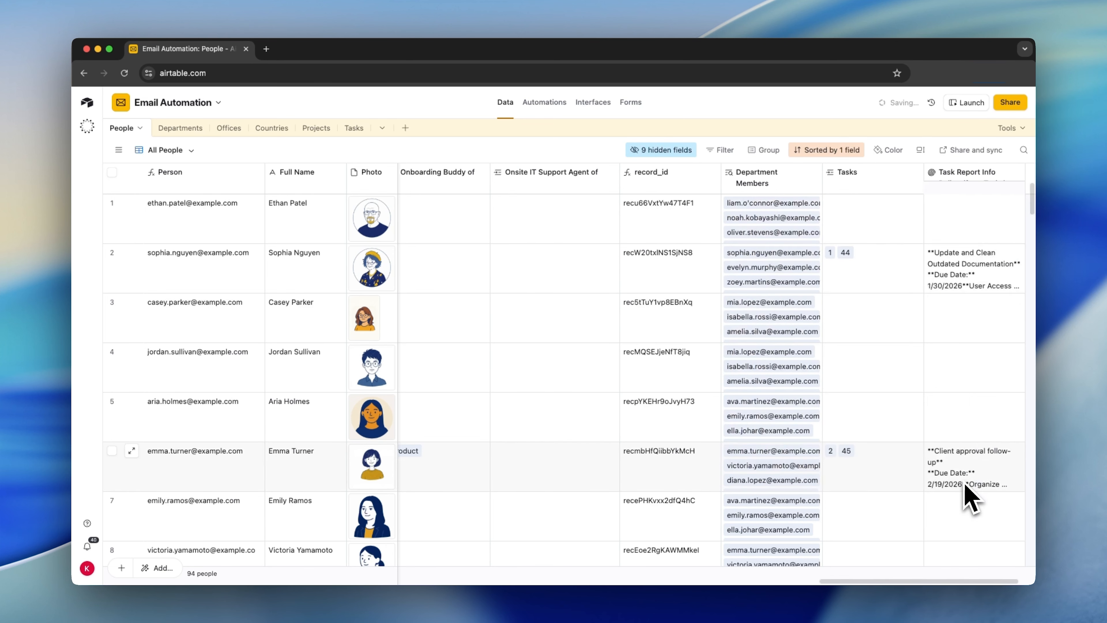
- Expand the second person's Task Report Info rollup and examine how the two tasks' text is joined
click(904, 280)
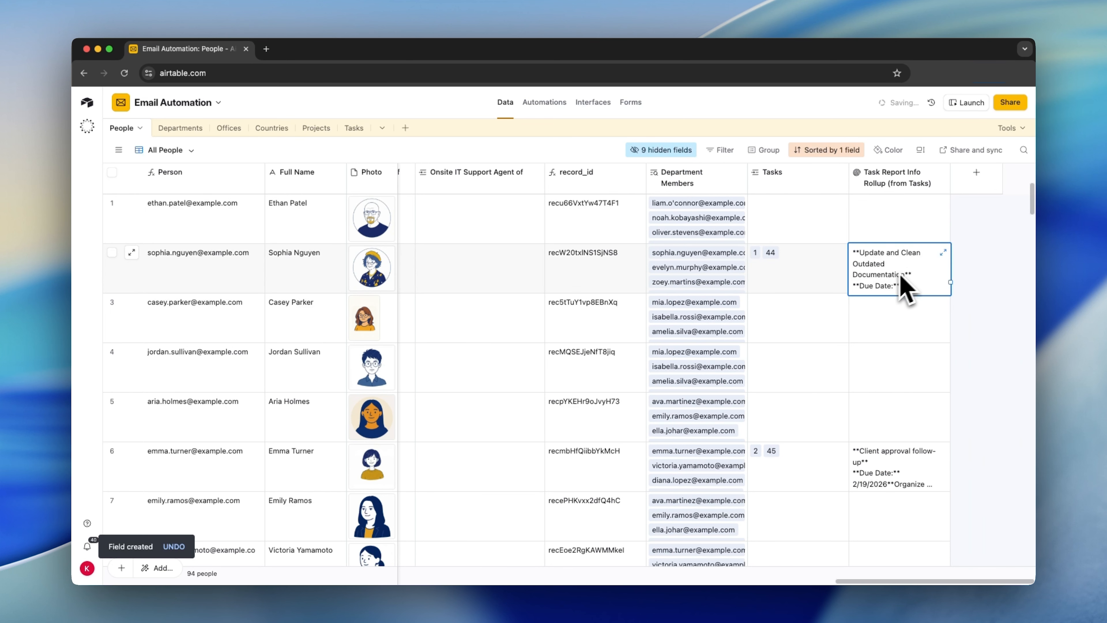
click(943, 252)
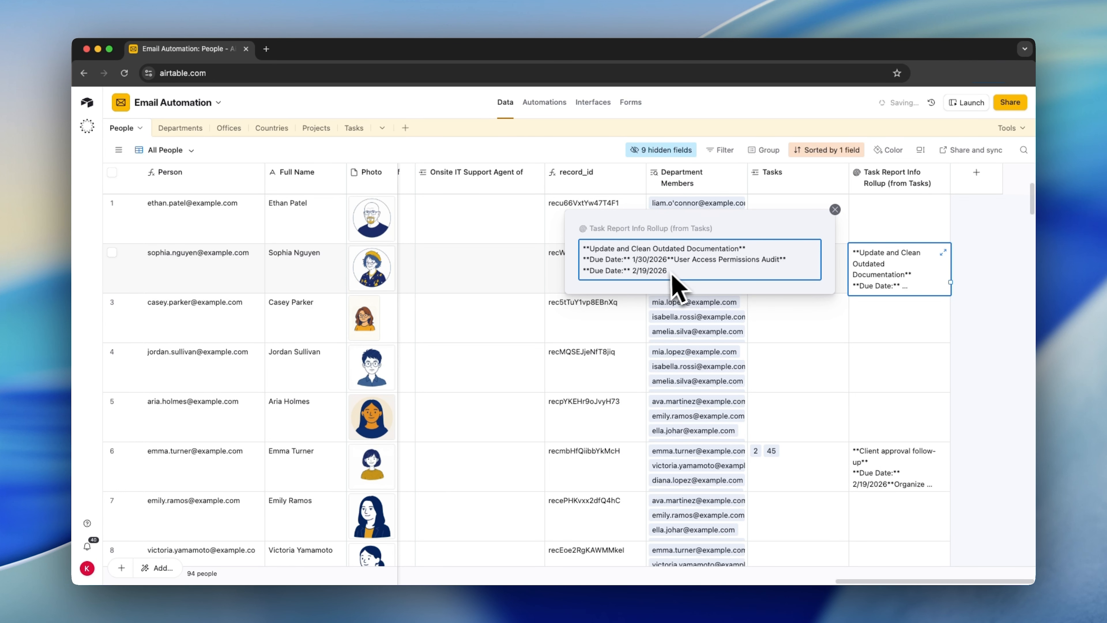
drag(583, 248, 628, 258)
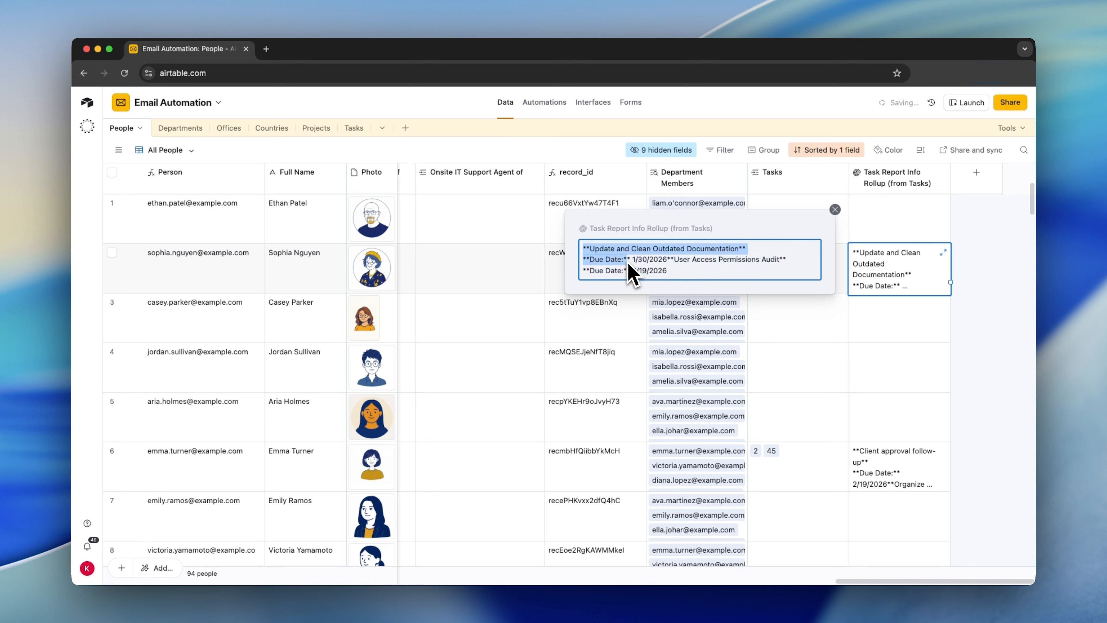
click(670, 262)
drag(672, 261, 687, 282)
click(669, 264)
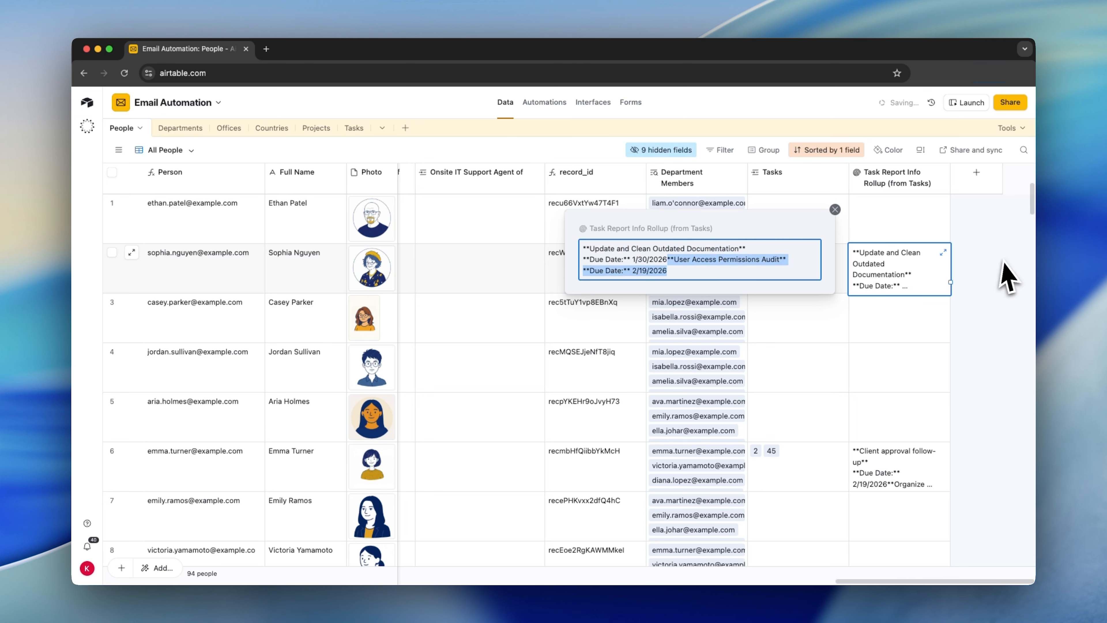
click(969, 278)
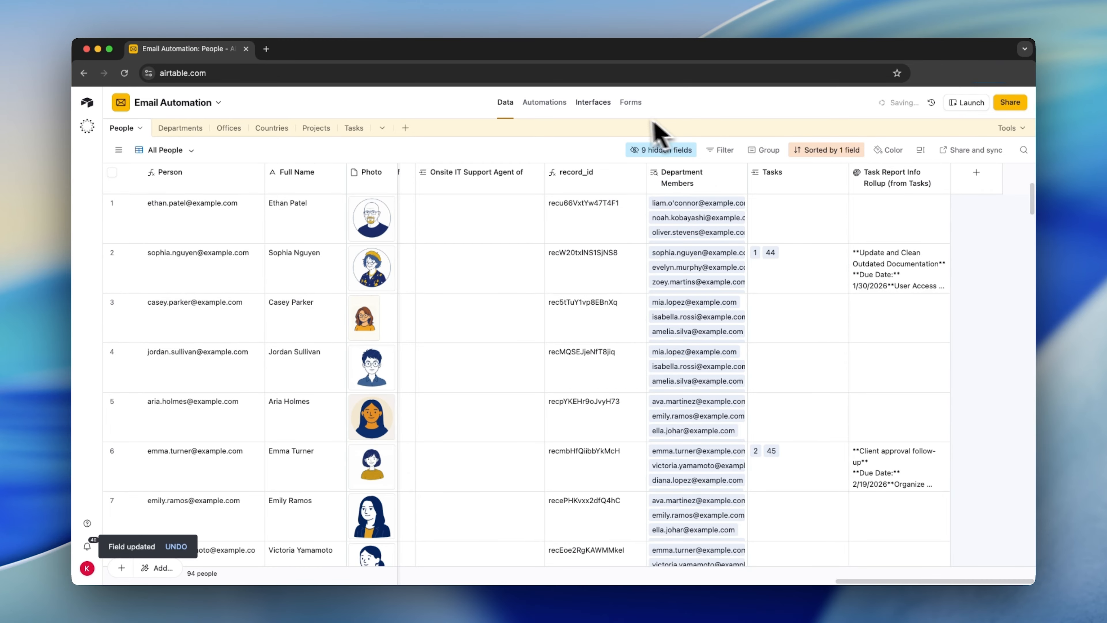
- Append a "\n" argument after the due date in the Tasks table's Task Report Info formula, save it, and confirm the change
click(353, 128)
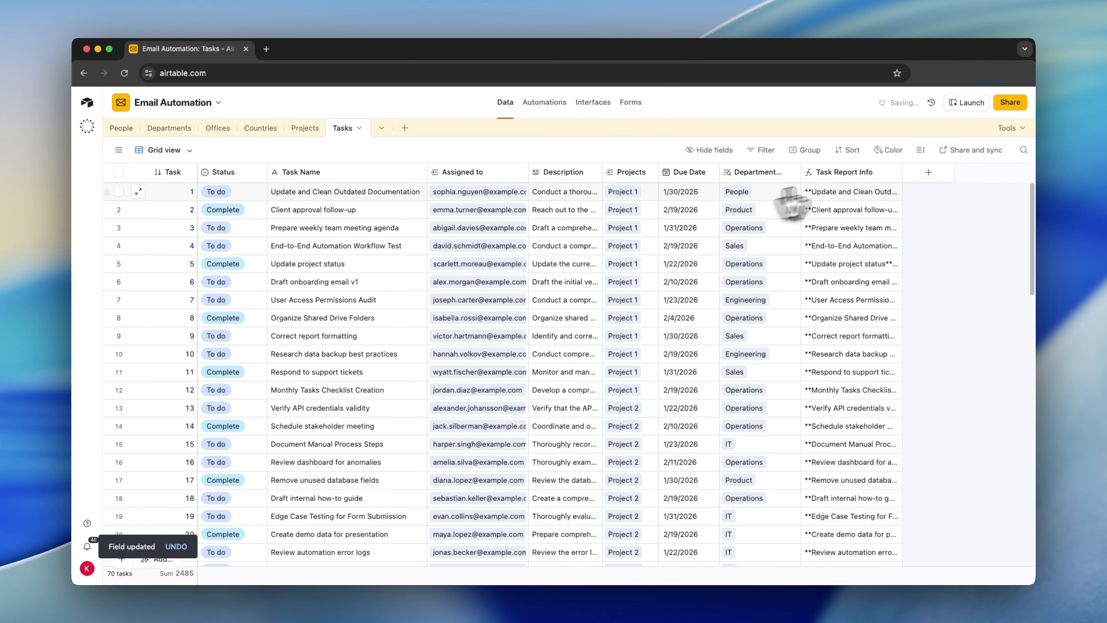
double_click(857, 173)
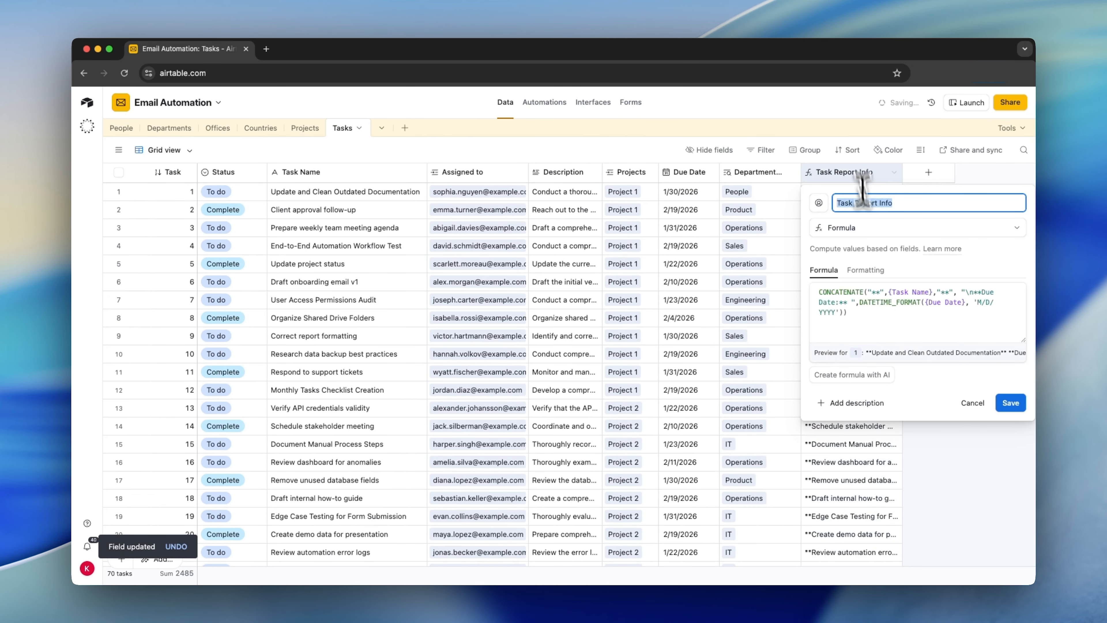
click(842, 313)
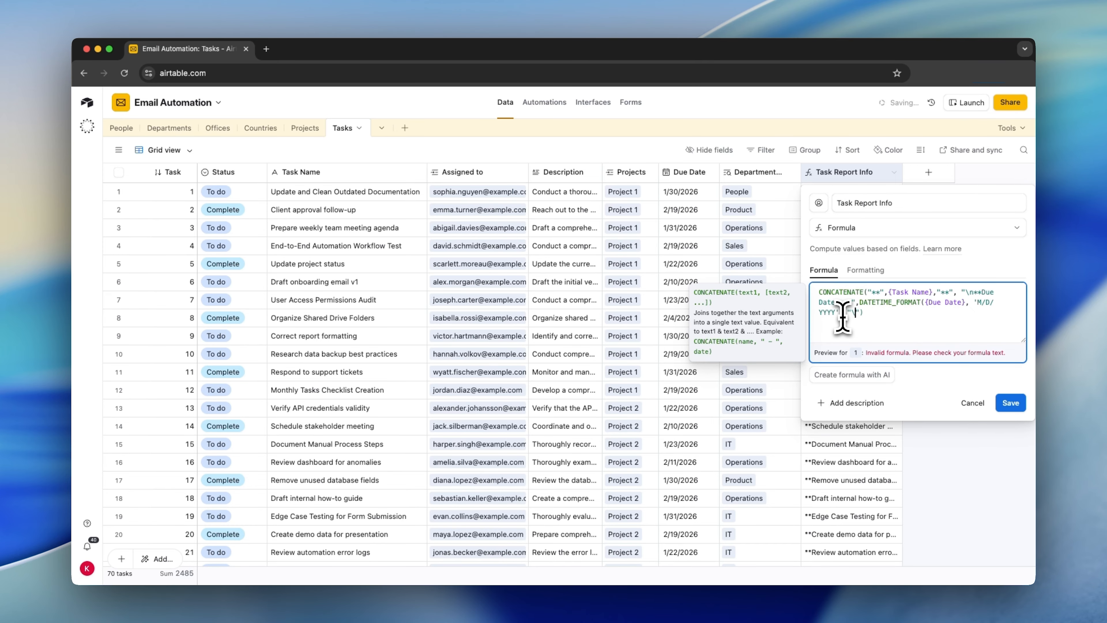
text(n)
click(1010, 403)
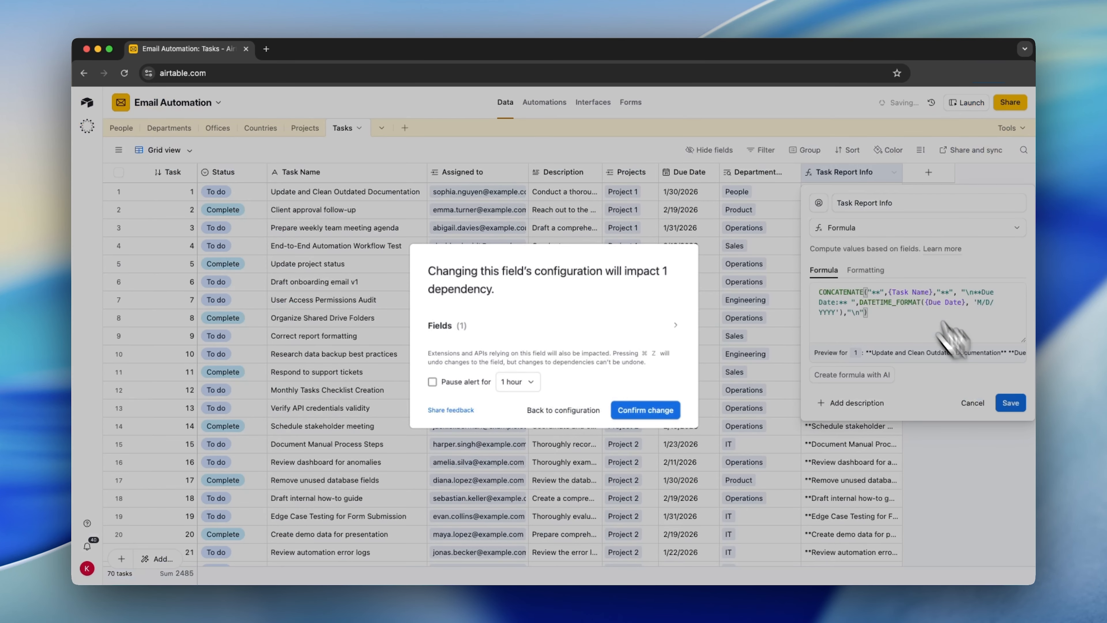
click(649, 411)
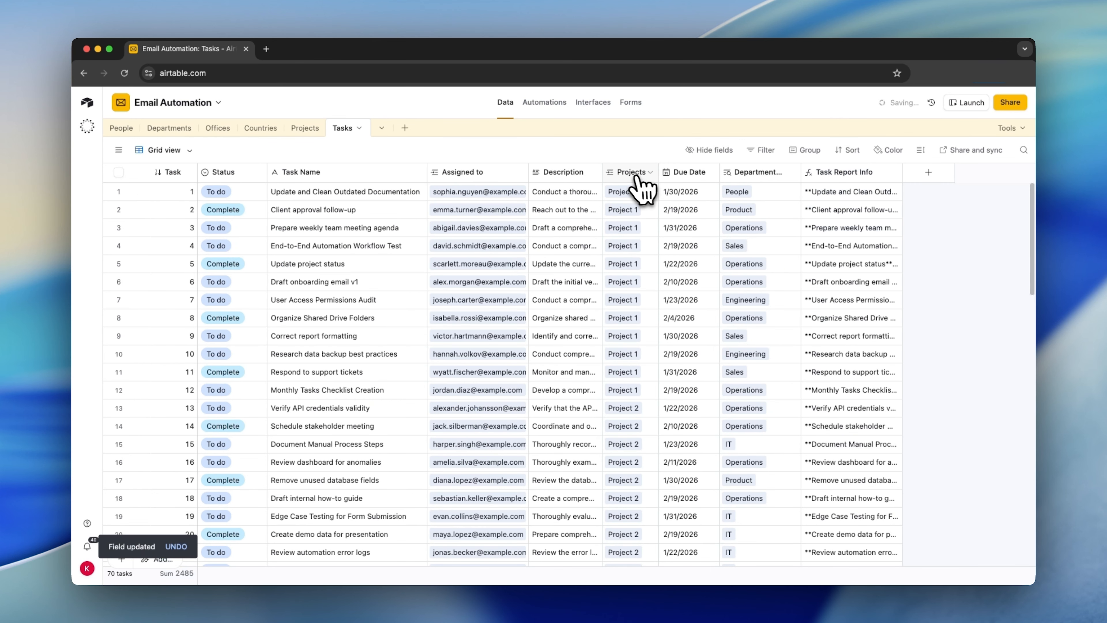
- Expand the second person's rollup in the People table and check the line breaks between the tasks
click(122, 128)
click(900, 261)
click(943, 253)
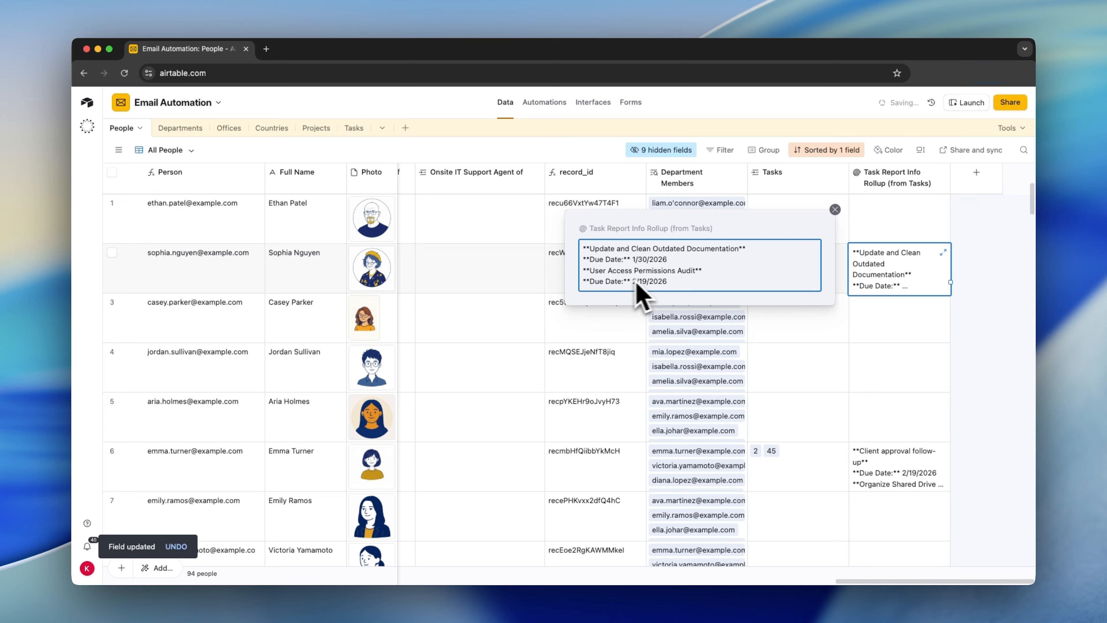
mouse_move(584, 270)
mouse_down()
mouse_move(593, 267)
mouse_move(584, 262)
mouse_up()
click(976, 222)
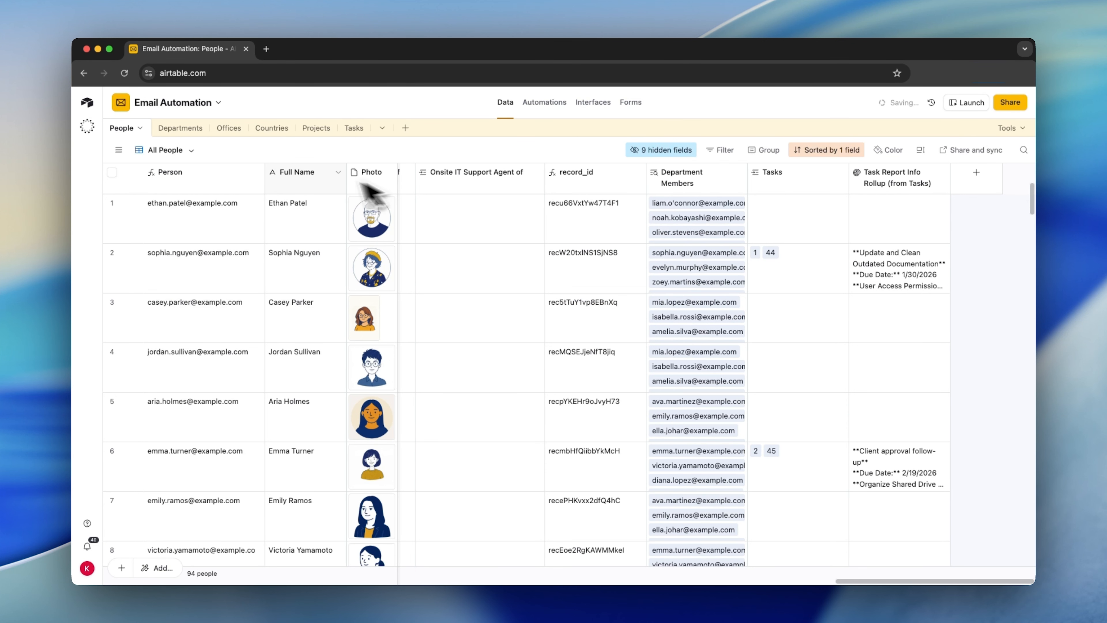
- Extend the closing line break in the Task Report Info formula to "\n\n", save it, and confirm the change
click(354, 127)
click(860, 173)
double_click(861, 174)
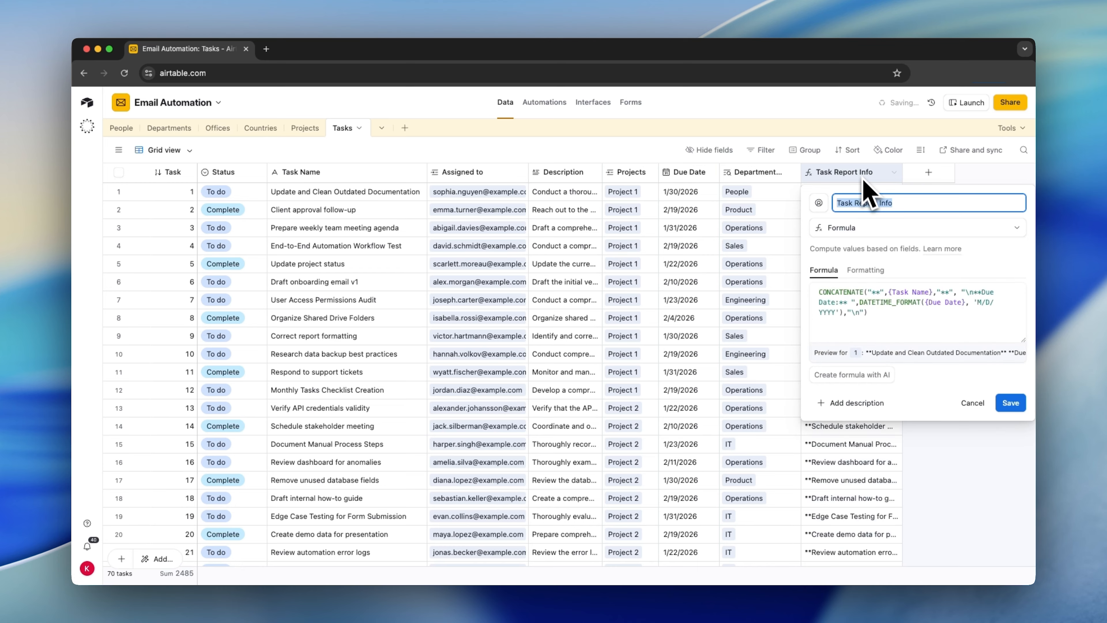
click(855, 312)
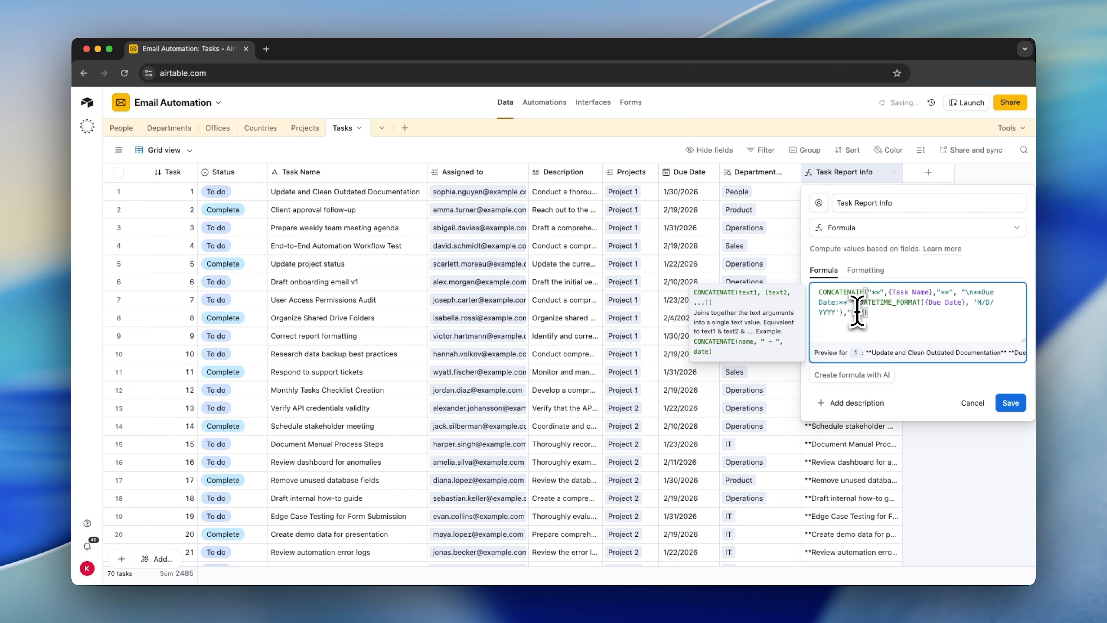
click(1010, 403)
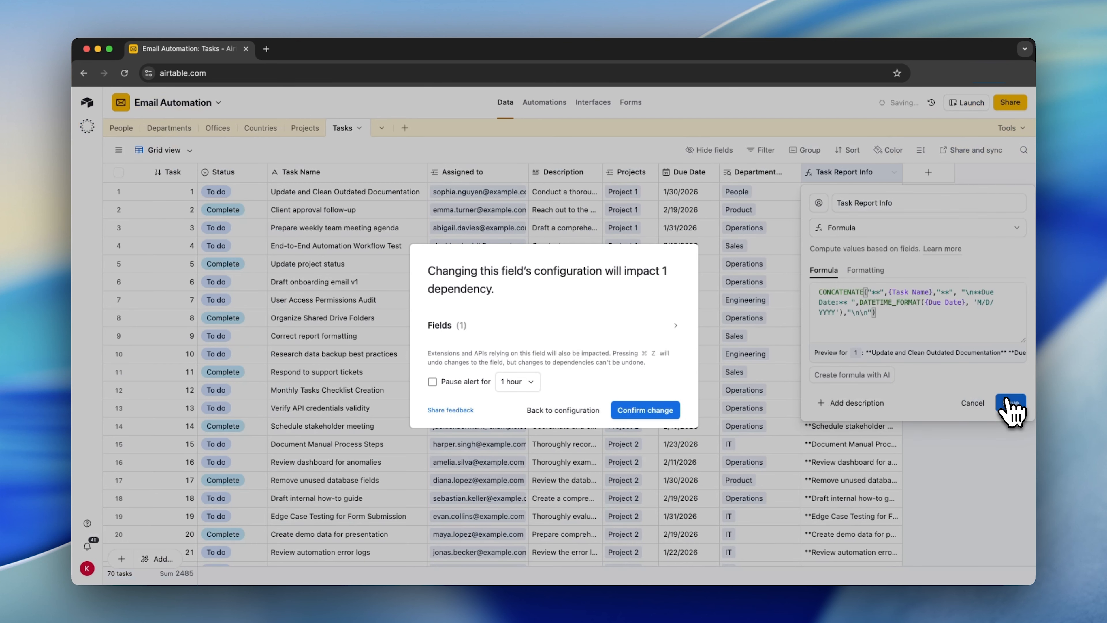
click(668, 413)
click(831, 197)
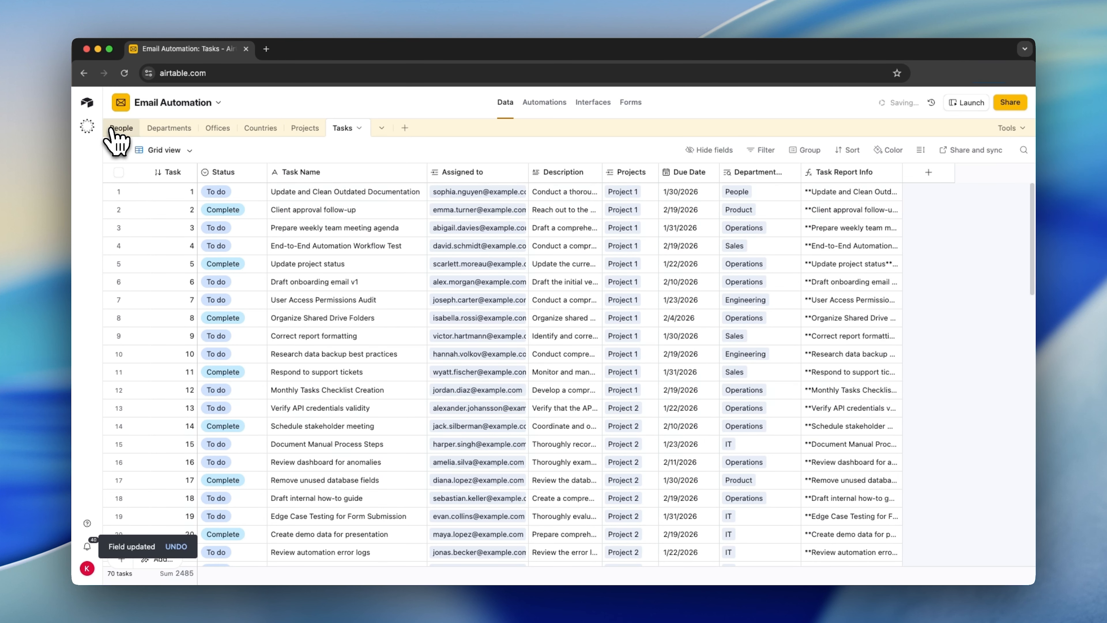
- Expand the second person's rollup in the People table again and check the spacing between the task entries
click(120, 128)
click(936, 260)
click(943, 253)
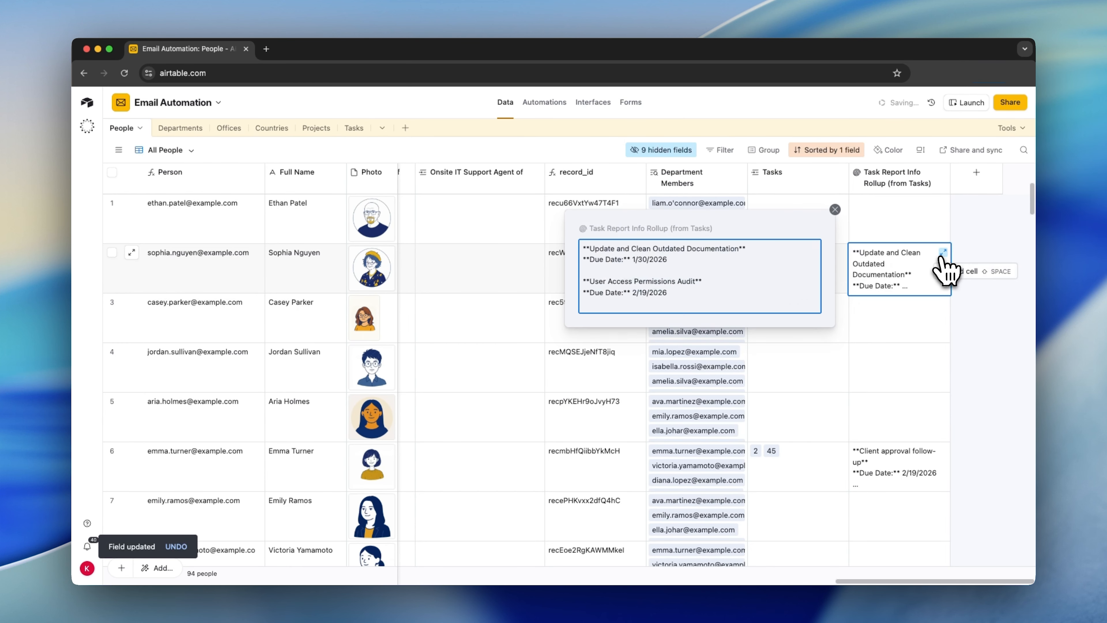
drag(688, 301, 551, 226)
click(604, 264)
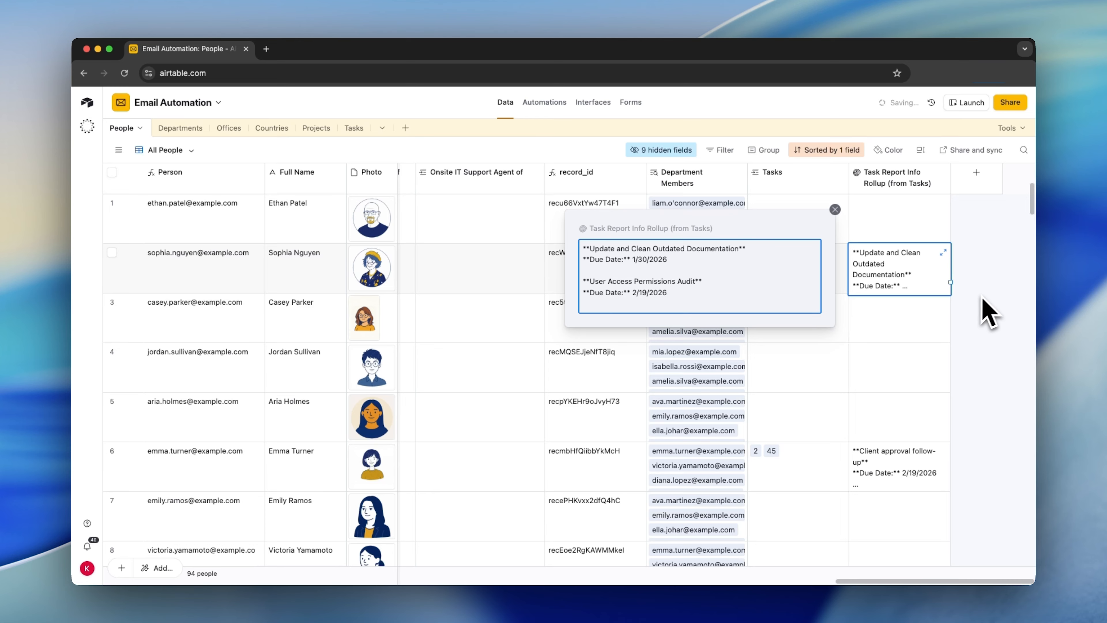
click(987, 262)
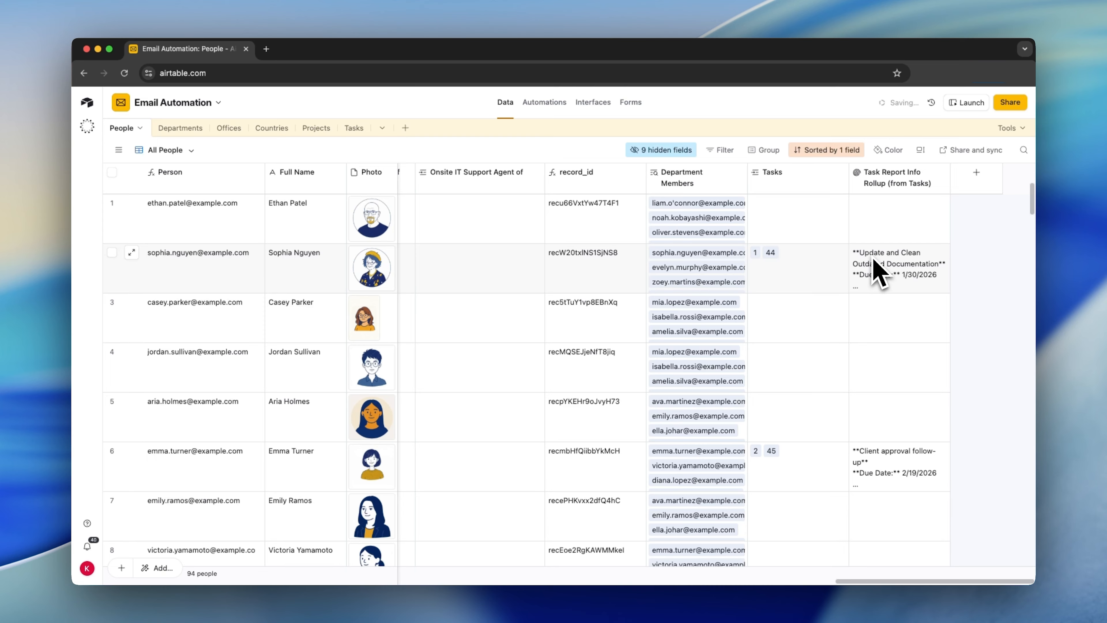
- Add a formula field named "Person's Task Block" to the People table
click(976, 172)
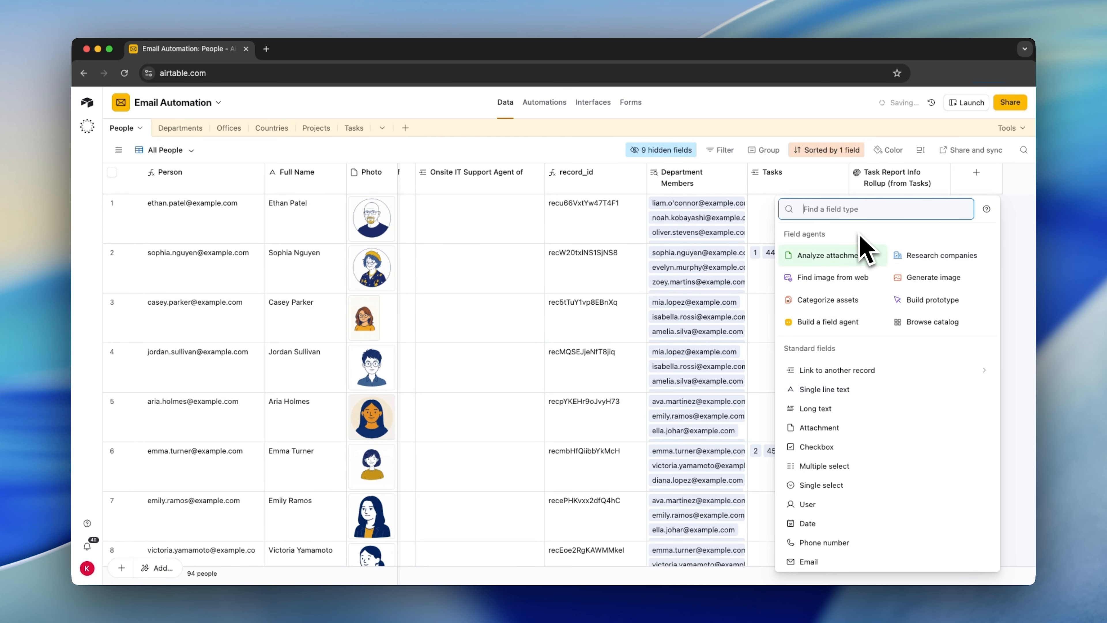
text(formula)
click(804, 238)
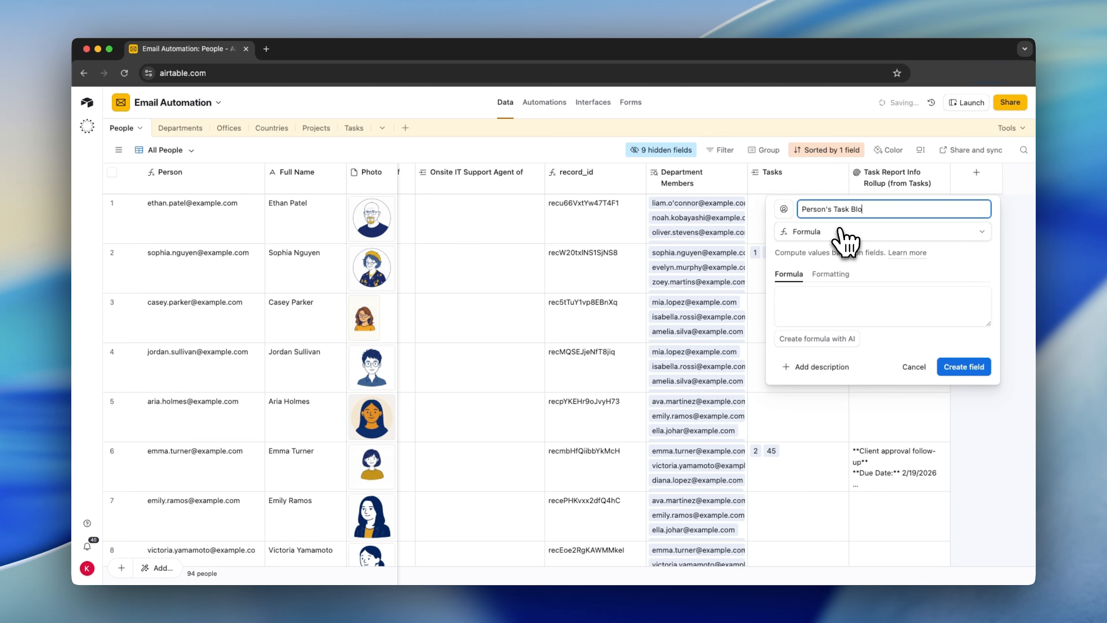
click(807, 310)
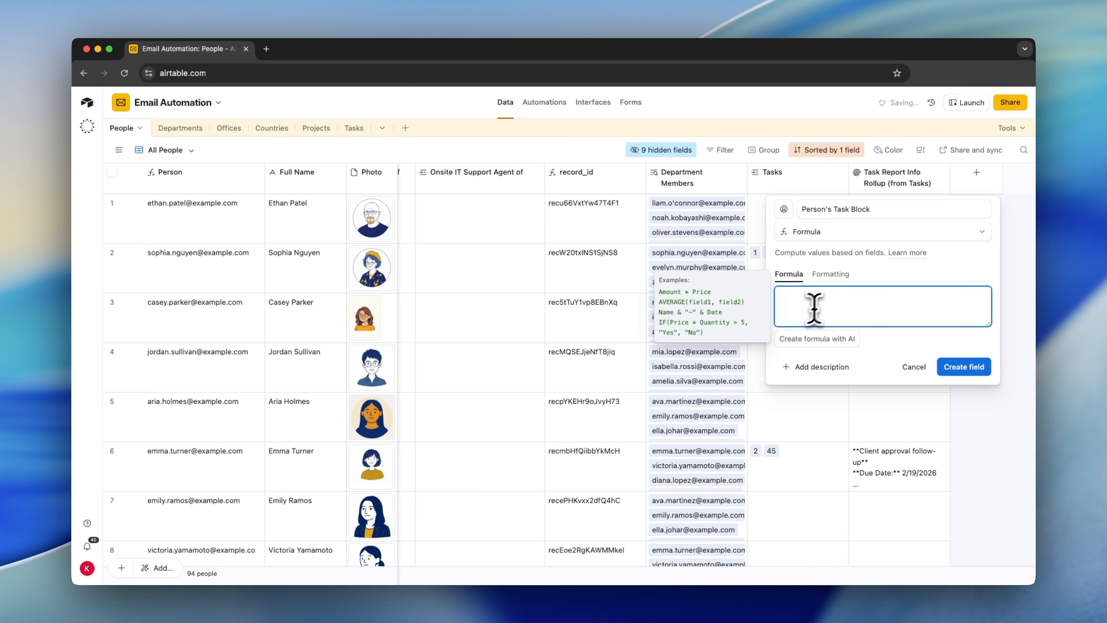
- Enter the formula CONCATENATE({Full Name}, "\n\n", {Task Report Info Rollup (from Tasks)}) and create the field
text(conc)
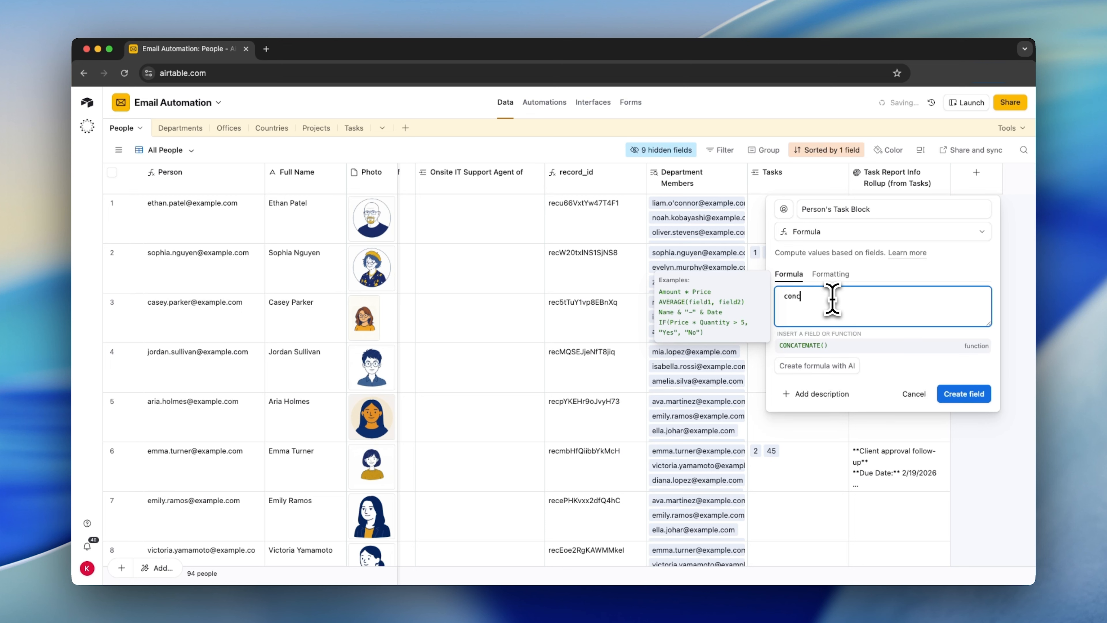
click(825, 346)
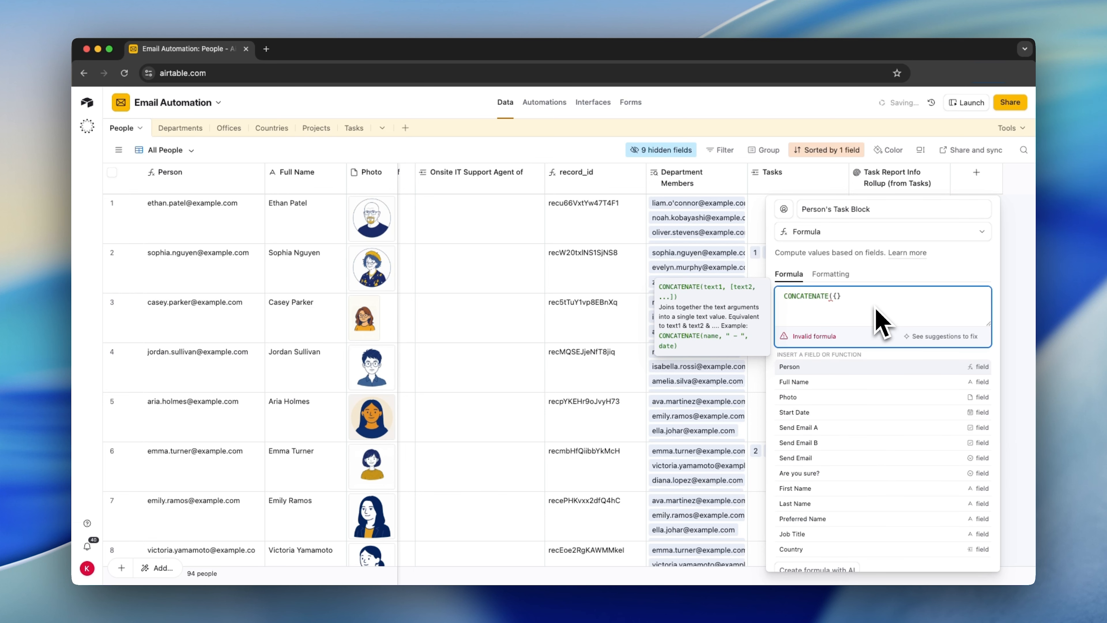
text(full)
click(825, 372)
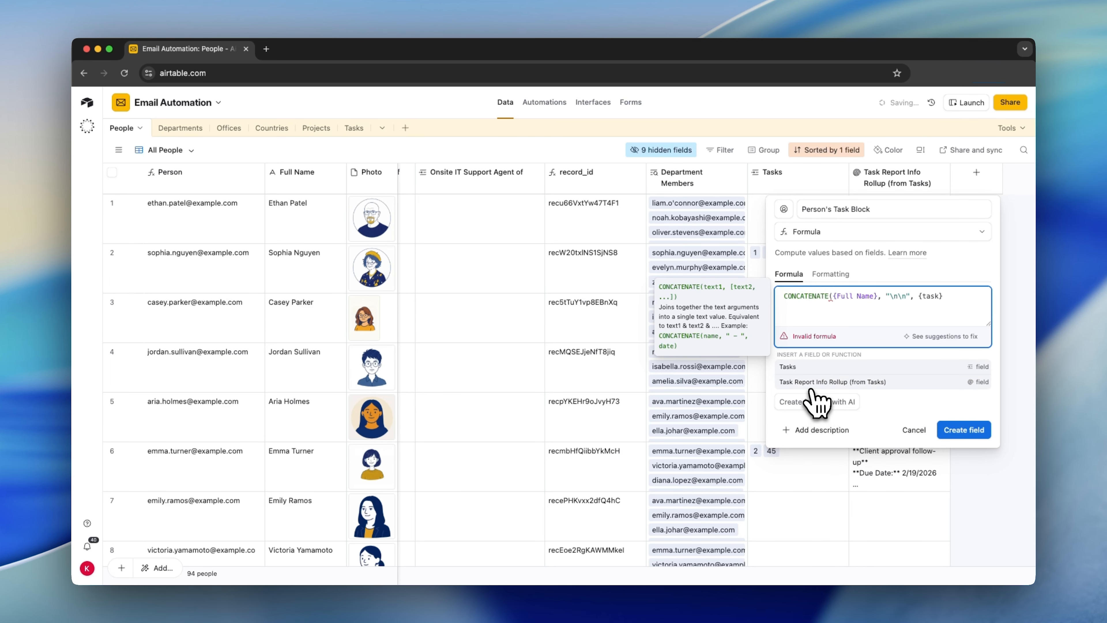
click(828, 381)
text())
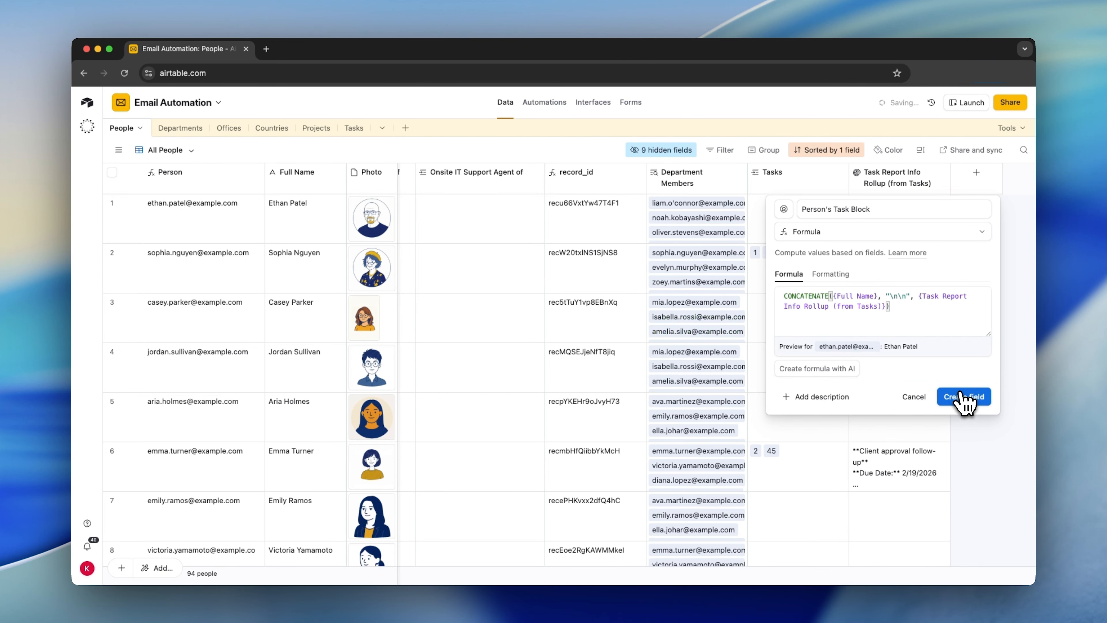
click(962, 395)
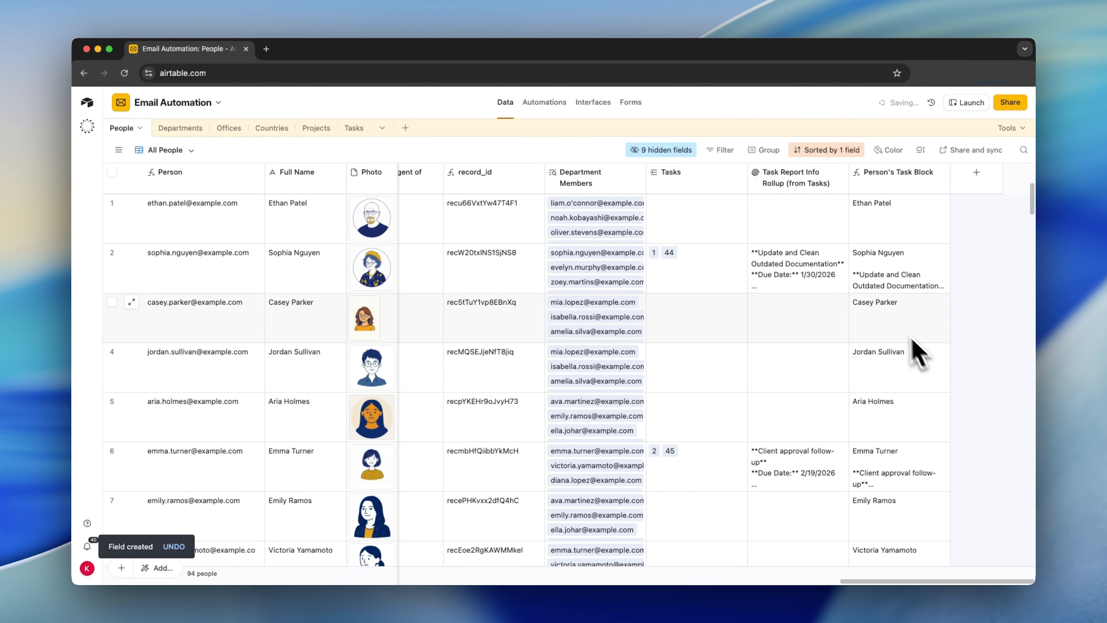
click(891, 316)
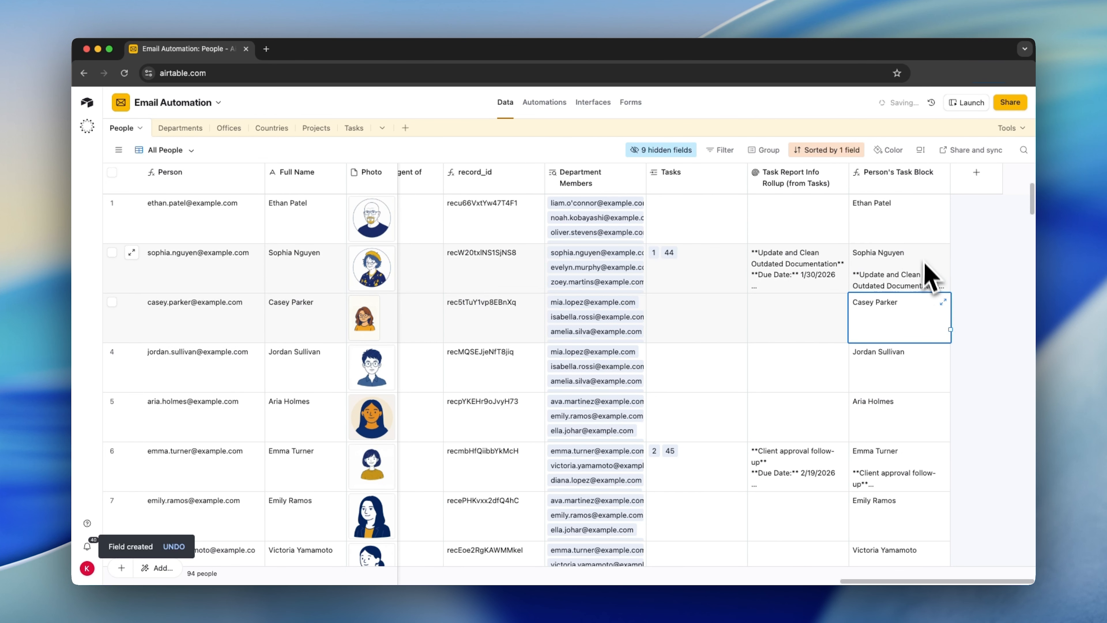
click(974, 327)
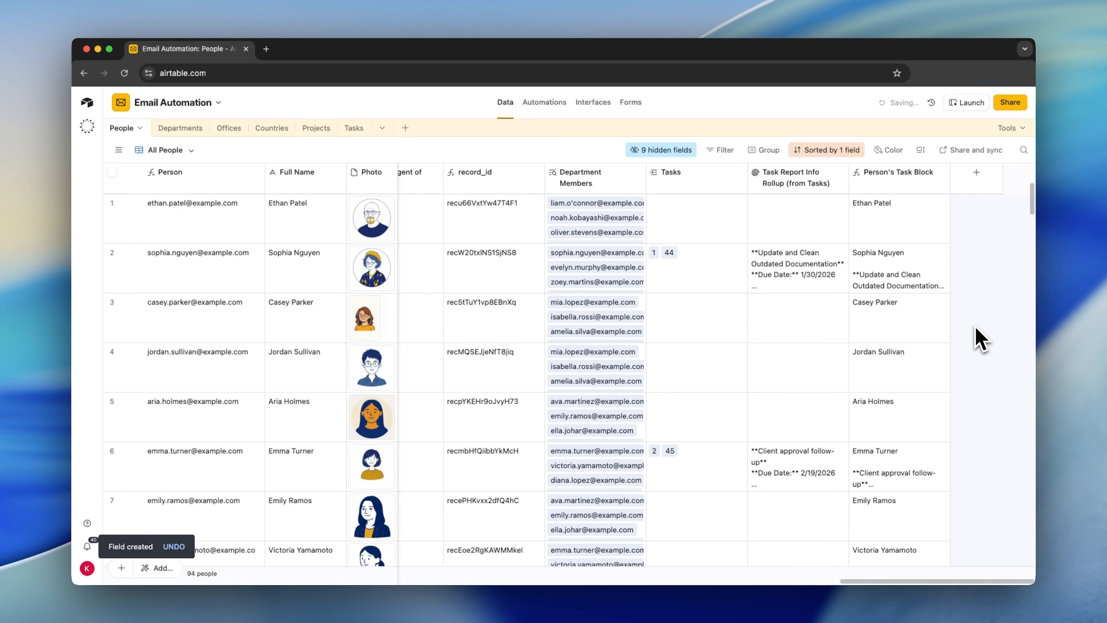
- Wrap the Person's Task Block formula in an IF that tests {Task Report Info Rollup (from Tasks)}, and save it
double_click(882, 183)
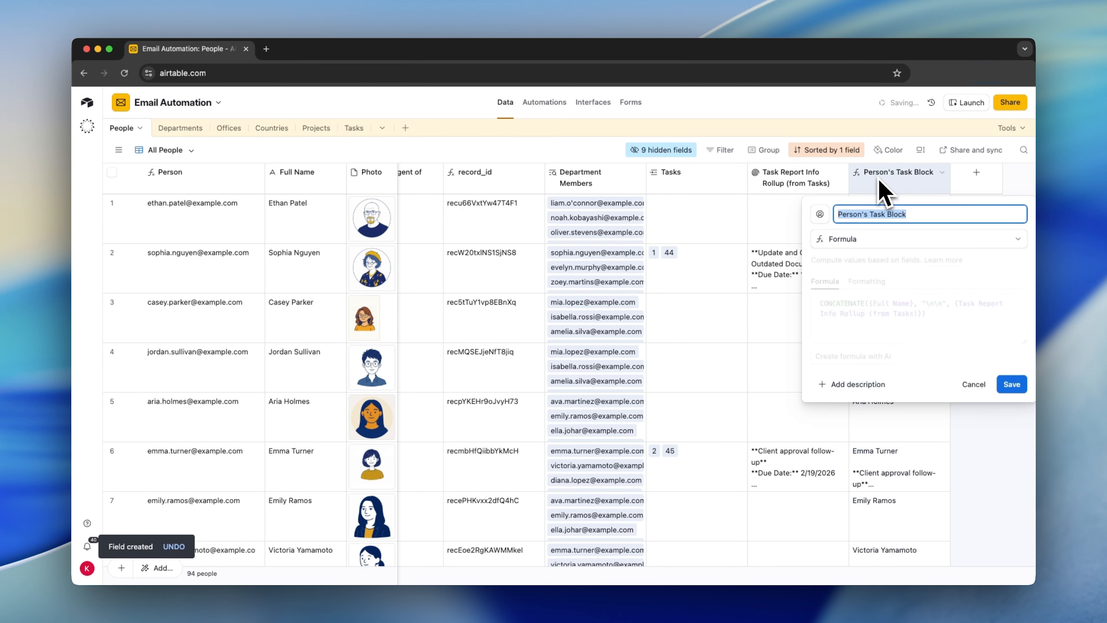
click(821, 305)
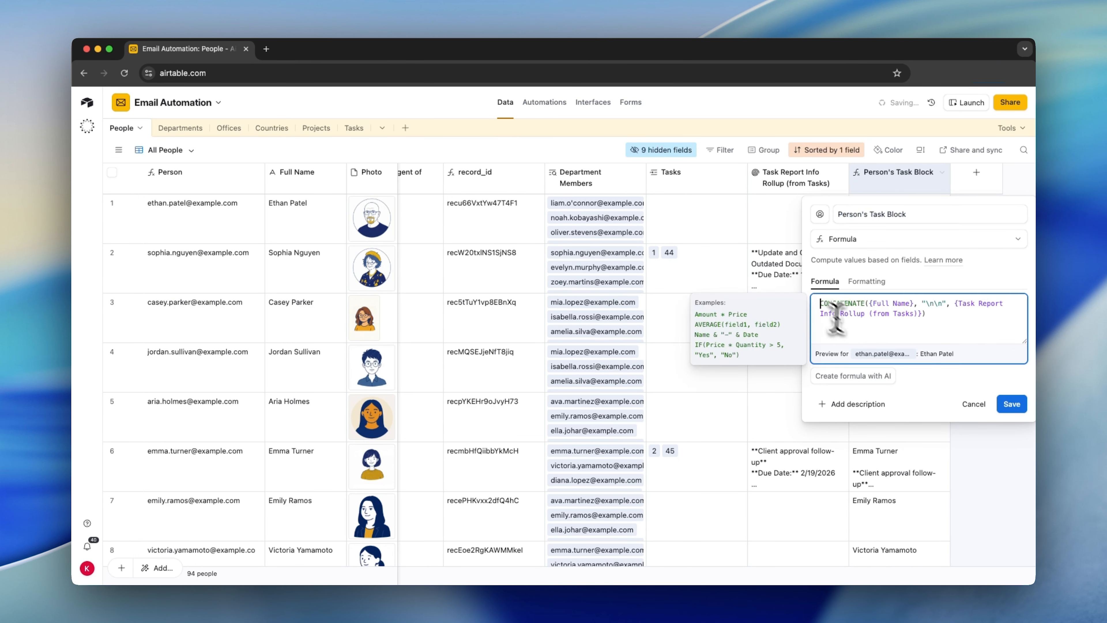
text(IF()
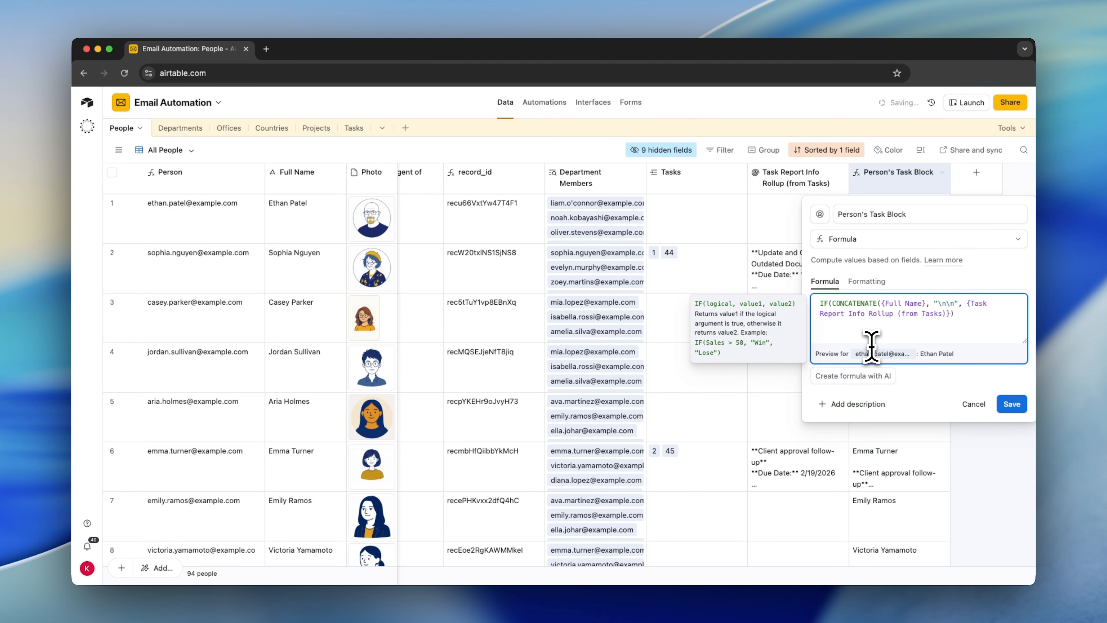
text(task)
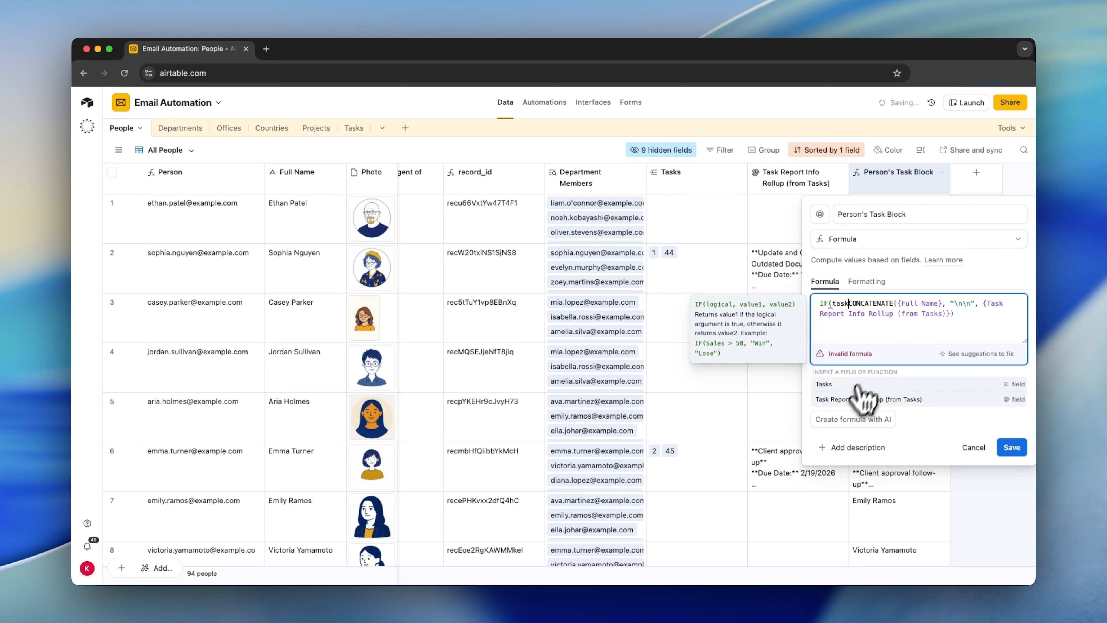
click(846, 407)
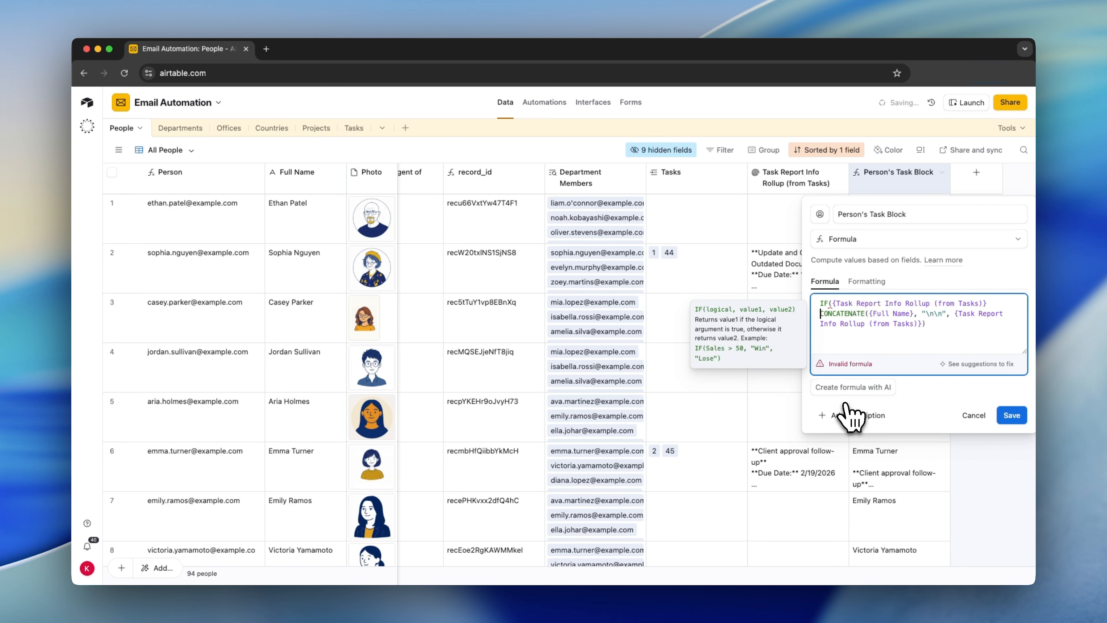
text())
click(1011, 414)
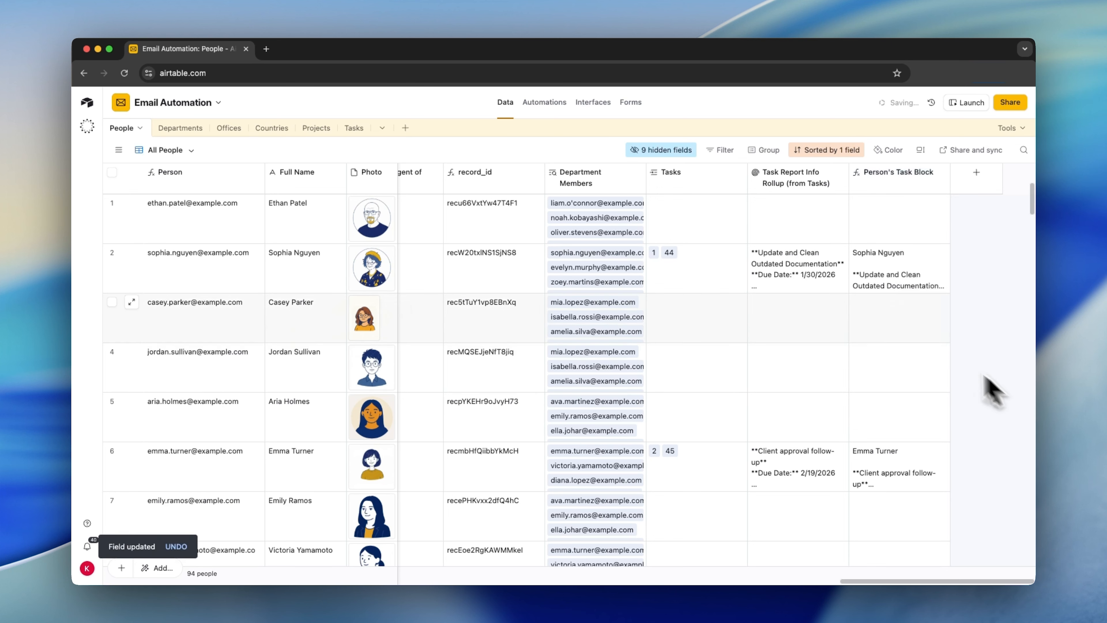
- Expand the second person's task block and examine the name line and the task entries below it
click(882, 308)
click(869, 268)
click(942, 252)
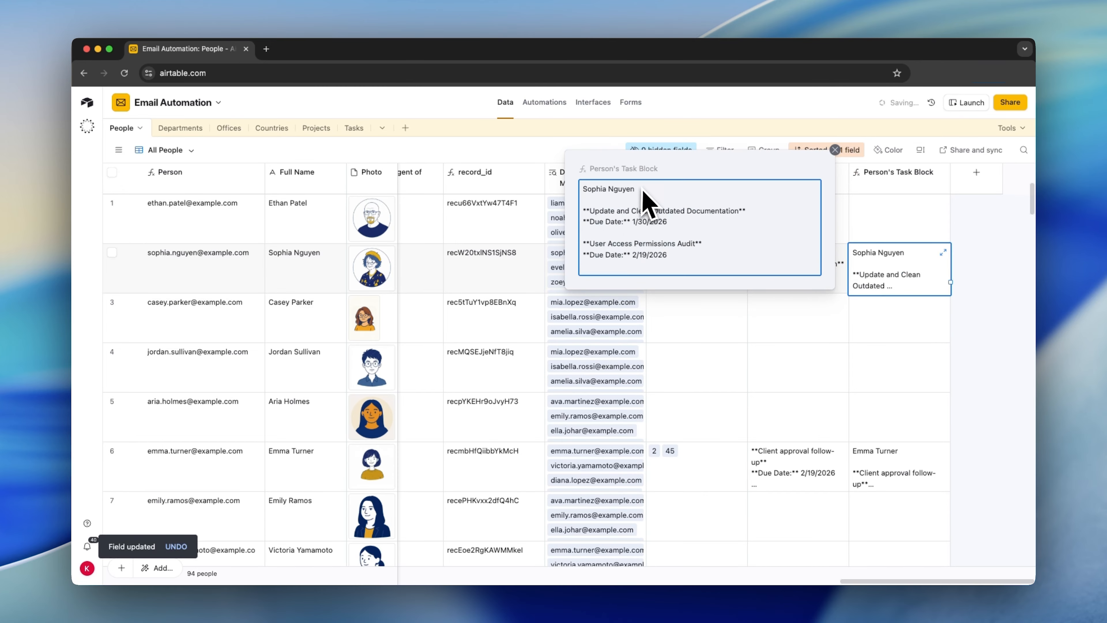
drag(610, 191, 581, 198)
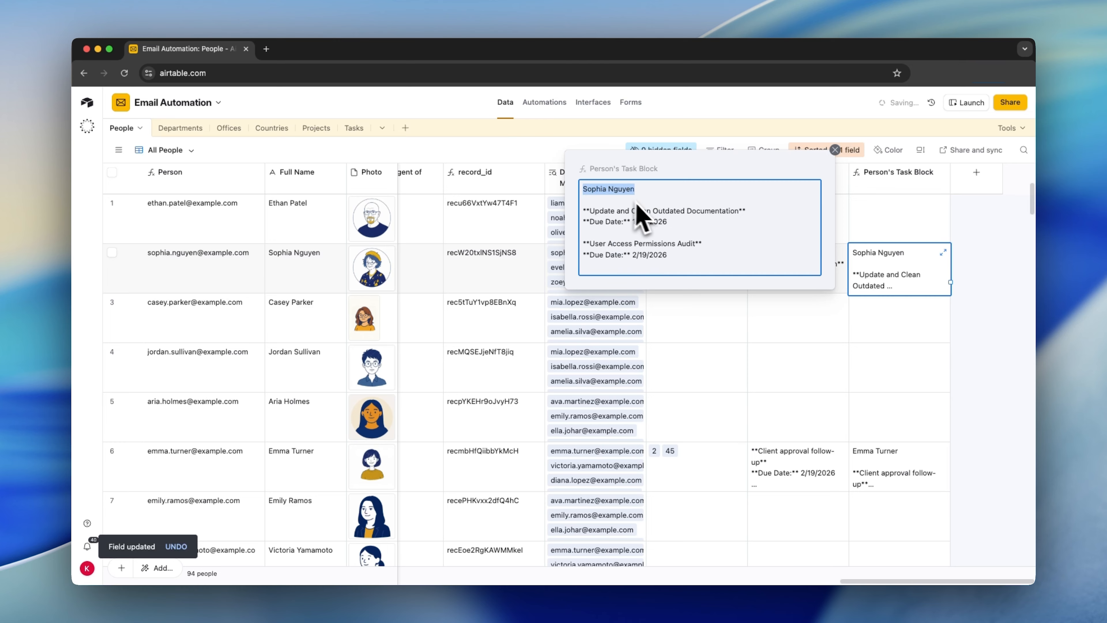
drag(688, 257, 577, 214)
click(969, 219)
- Put "**" around {Full Name} in the Person's Task Block formula to bold the name, and save it
double_click(891, 183)
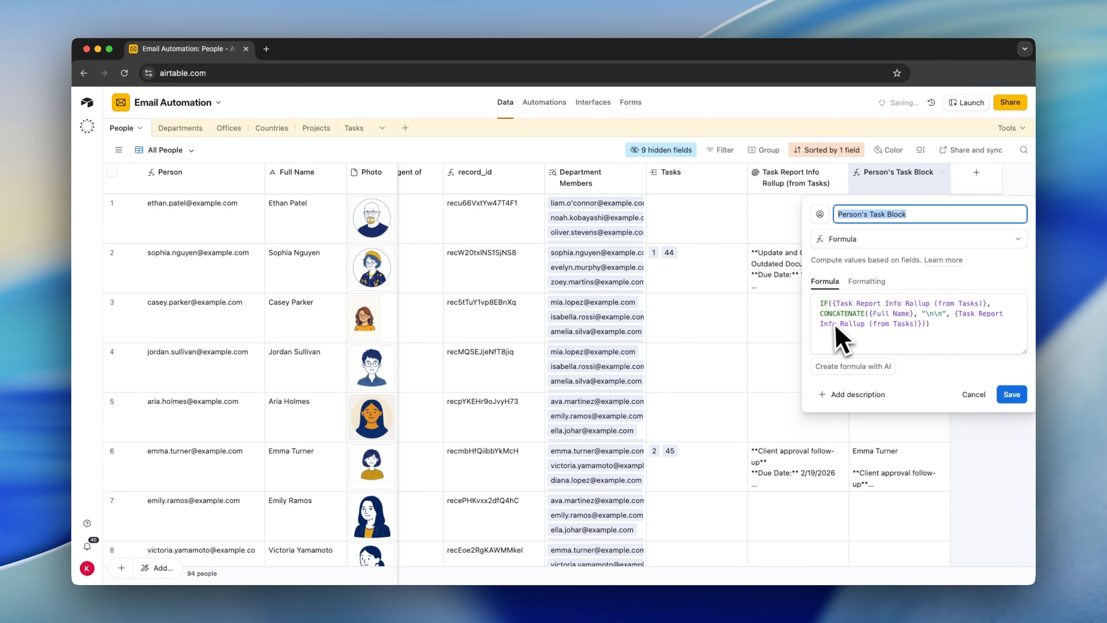
click(869, 315)
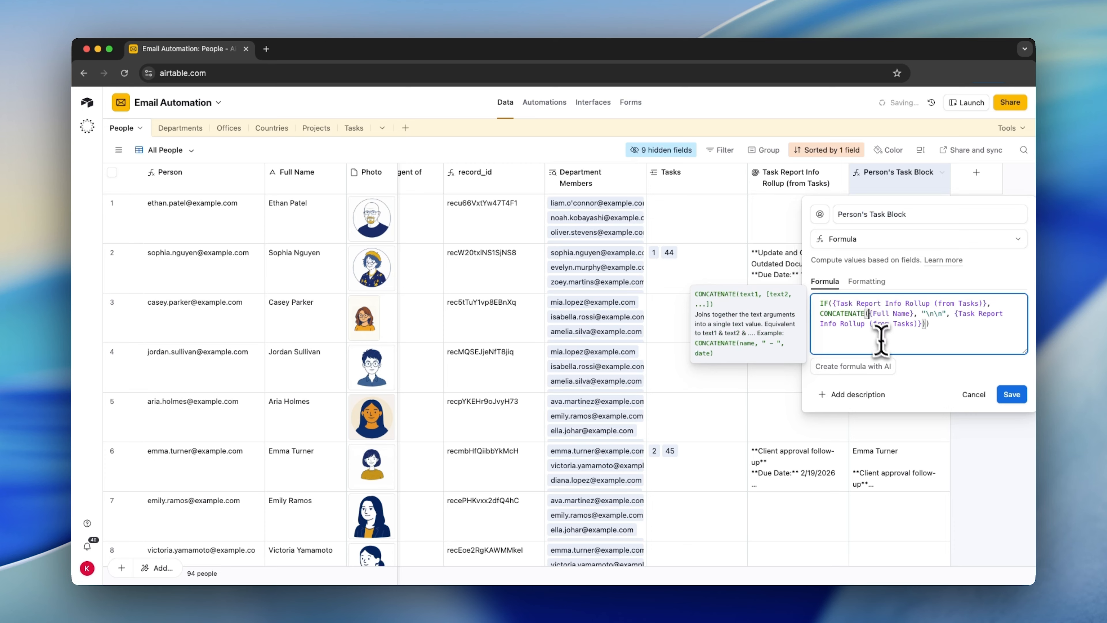
text("**",)
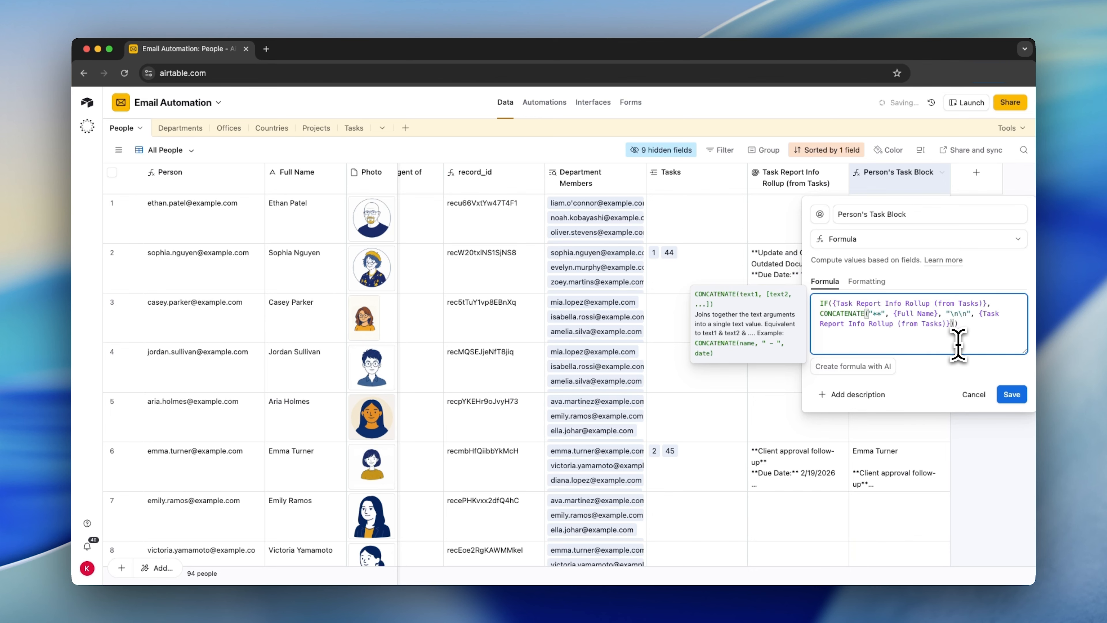
click(1012, 394)
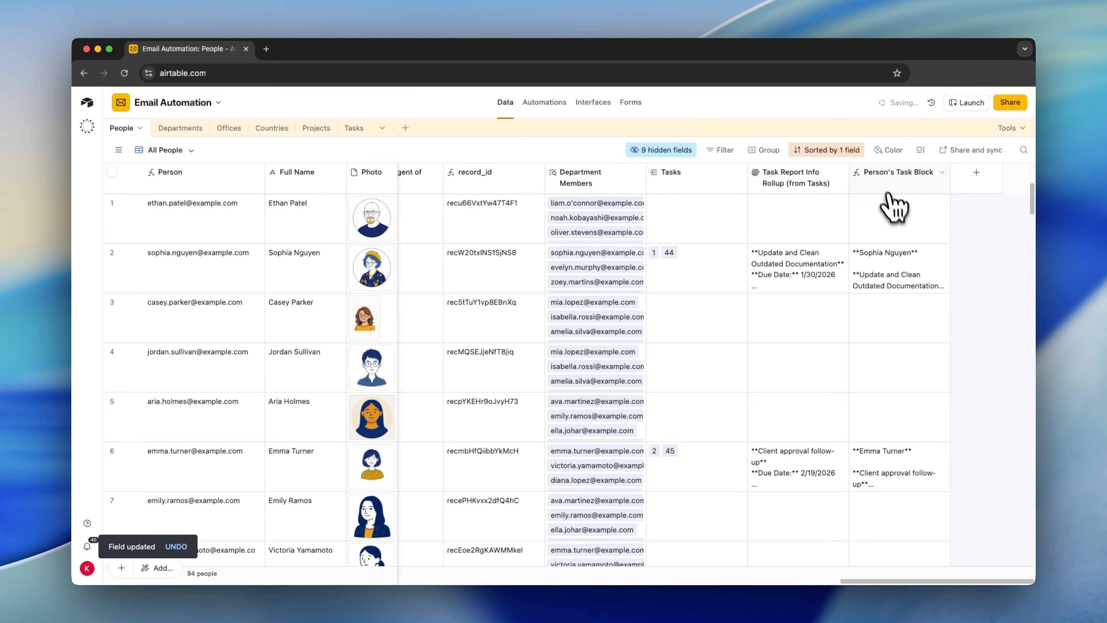
- Add a rollup field named "Department Member Tasks" to the Departments table with People as its source
click(180, 128)
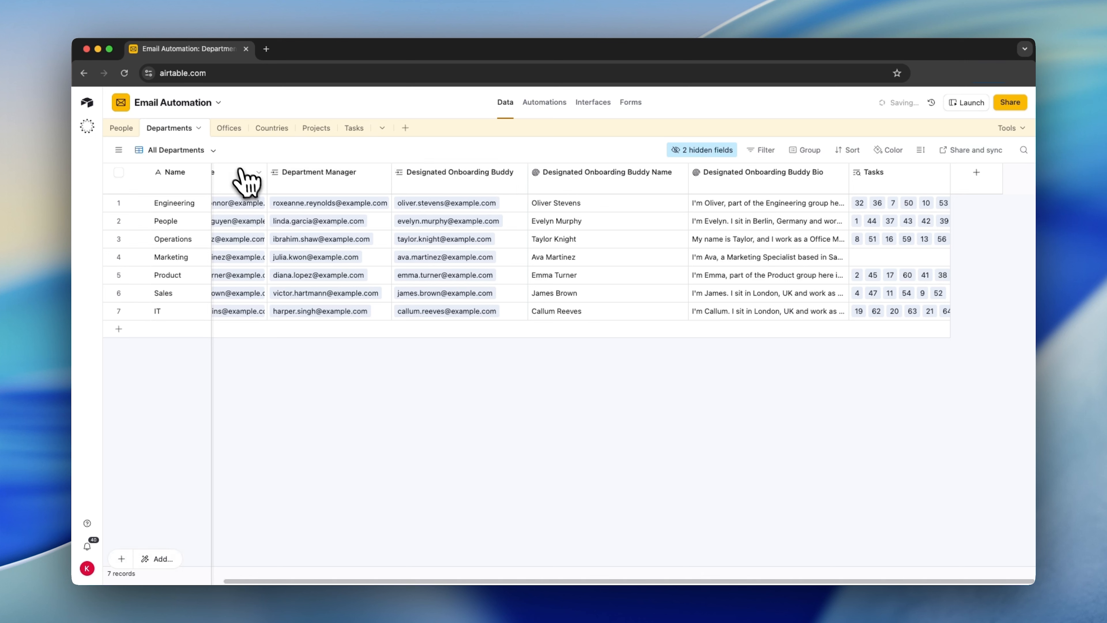
click(976, 180)
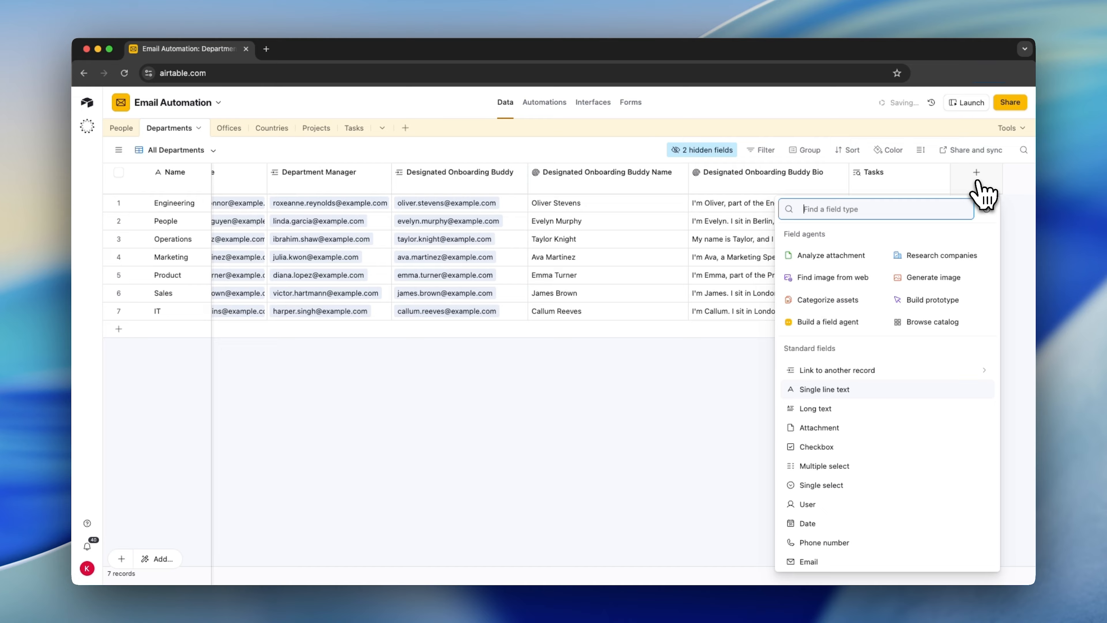
text(roll)
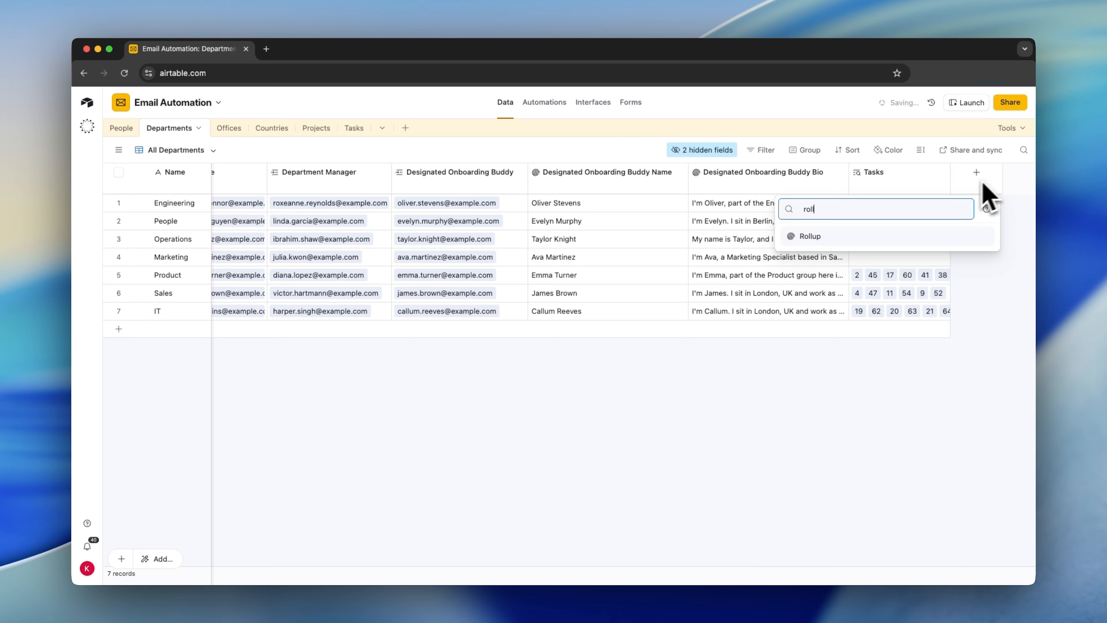
click(932, 238)
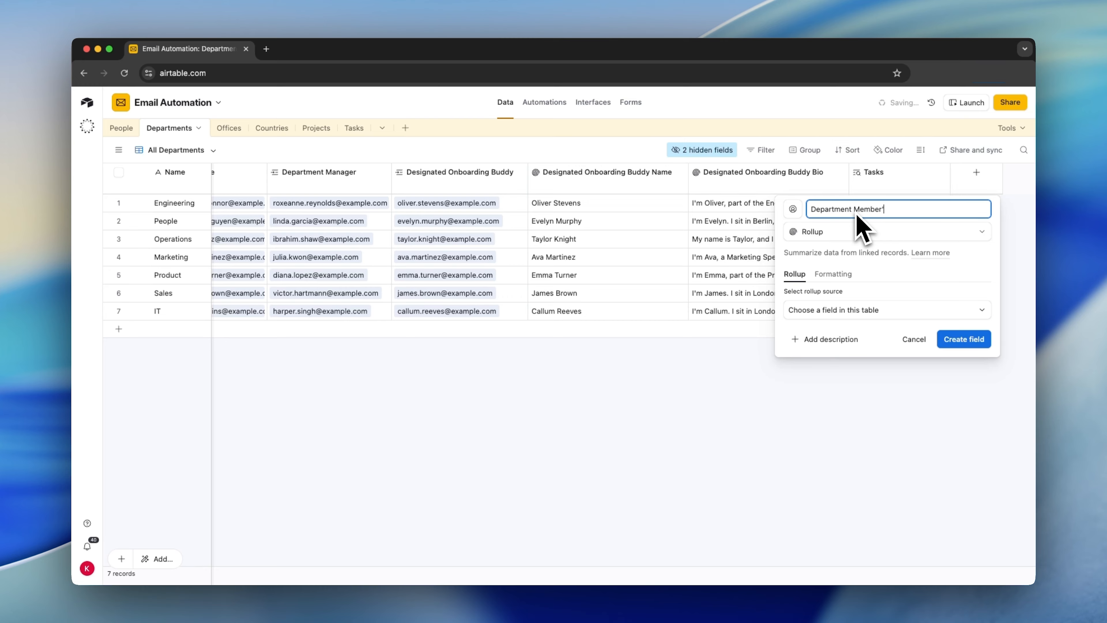
click(824, 310)
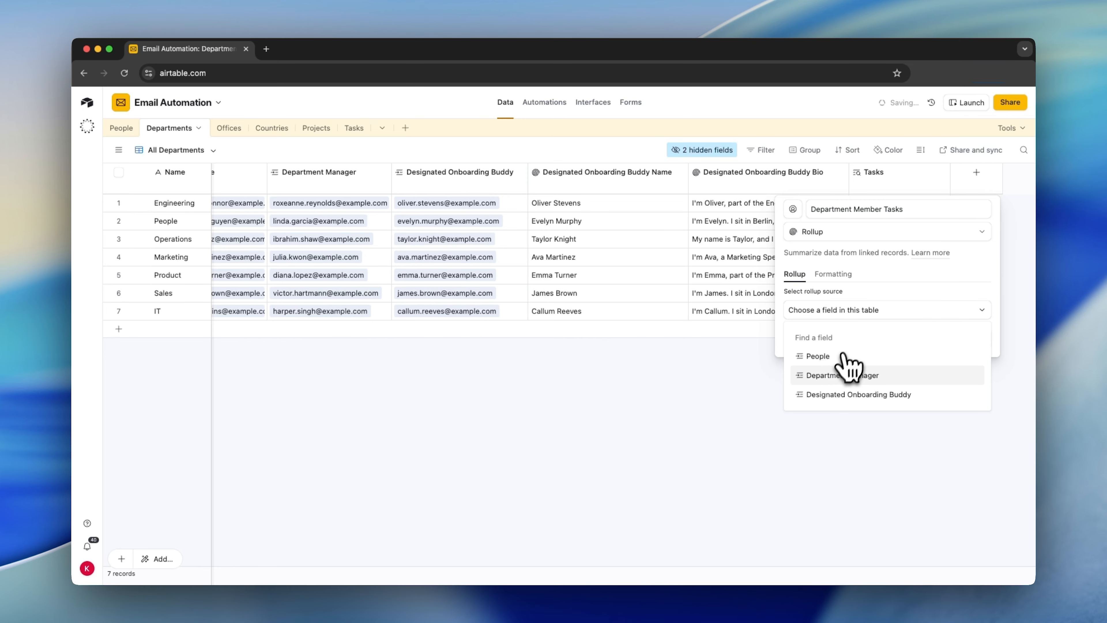
click(830, 356)
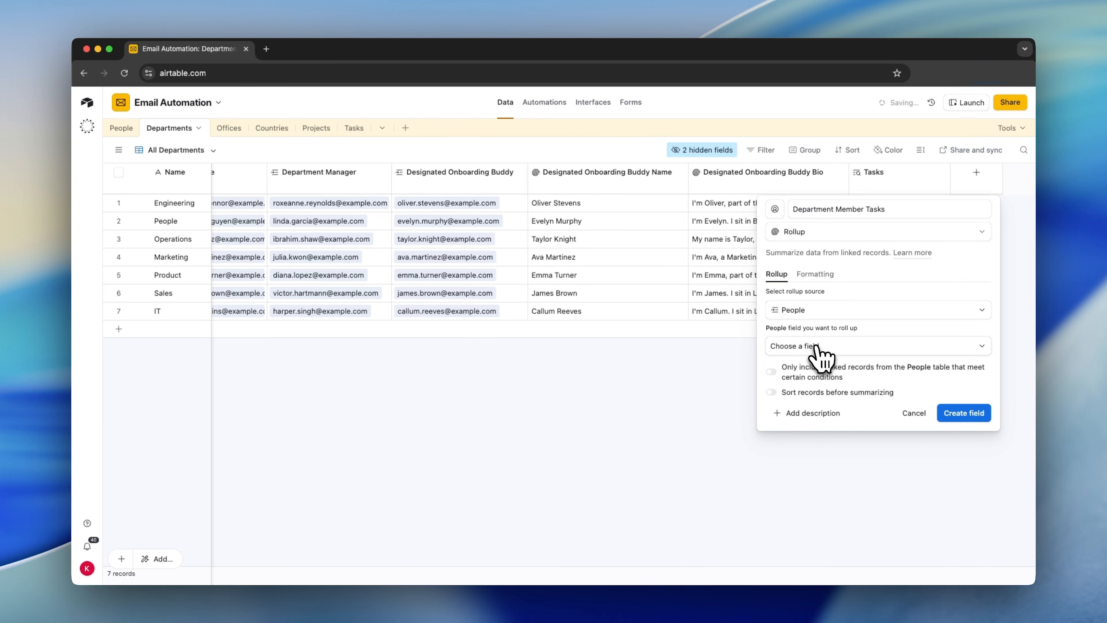
- Set the Department Member Tasks rollup to the Person's Task Block field with CONCATENATE aggregation, and save it
click(819, 356)
scroll(833, 420, down, 5)
click(872, 429)
text(tasks)
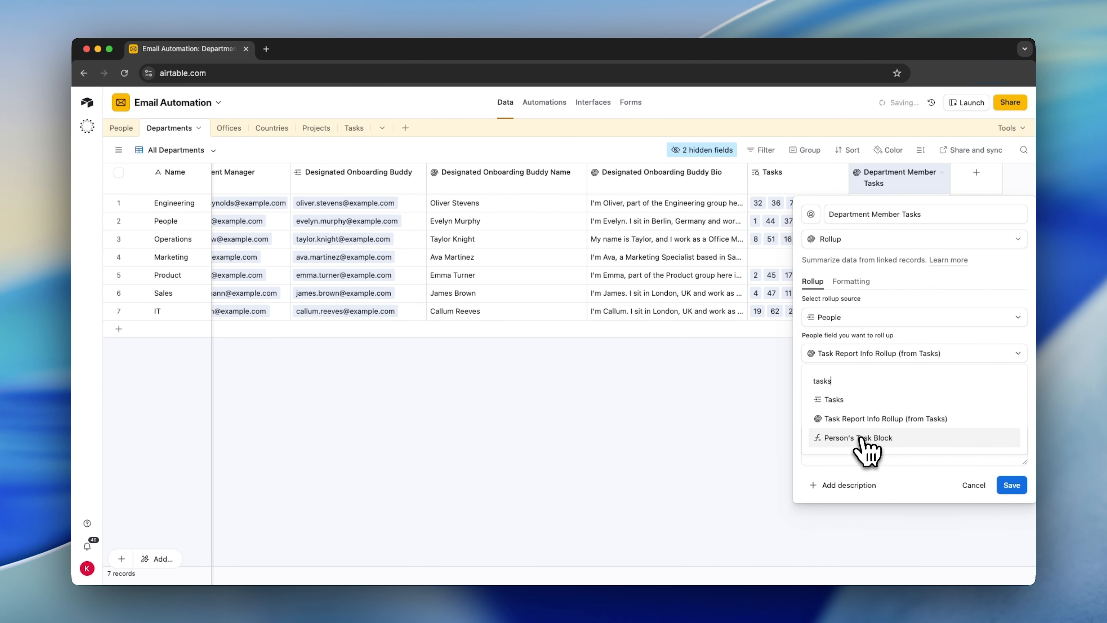
click(855, 439)
click(858, 434)
text(CONC)
key(Tab)
click(1012, 485)
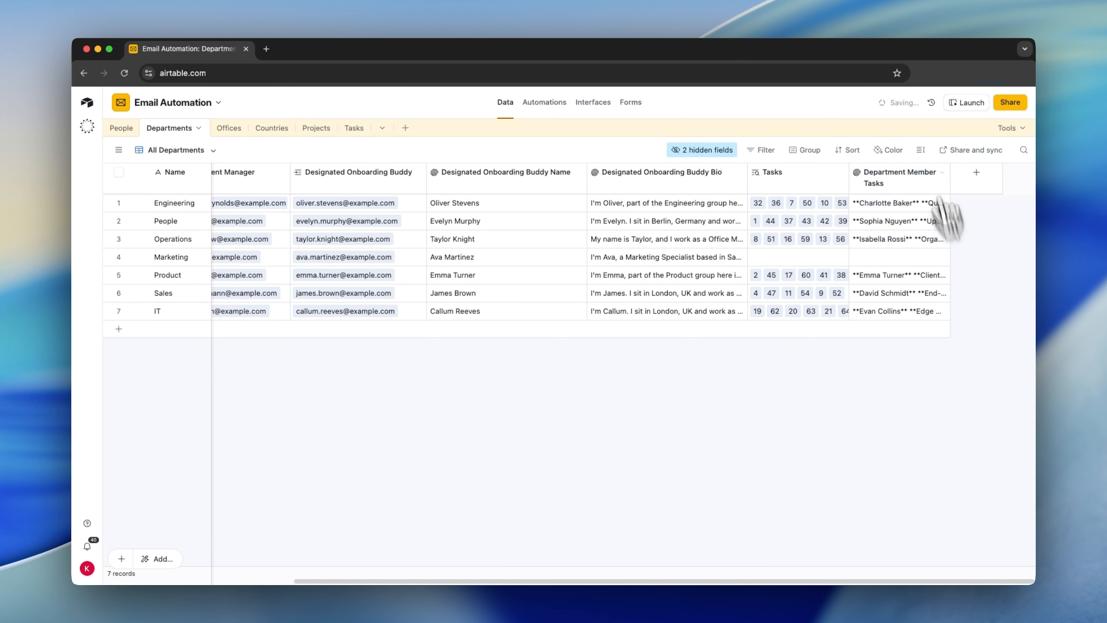
- Expand the Engineering department's Department Member Tasks and review how each member's tasks are grouped
click(943, 204)
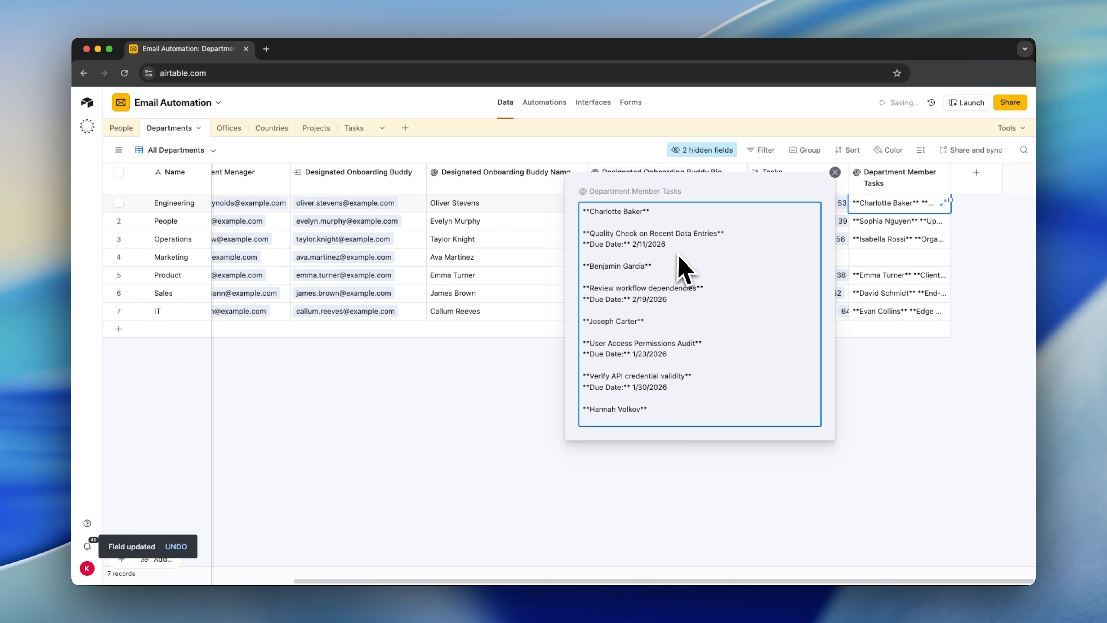
drag(657, 254, 554, 225)
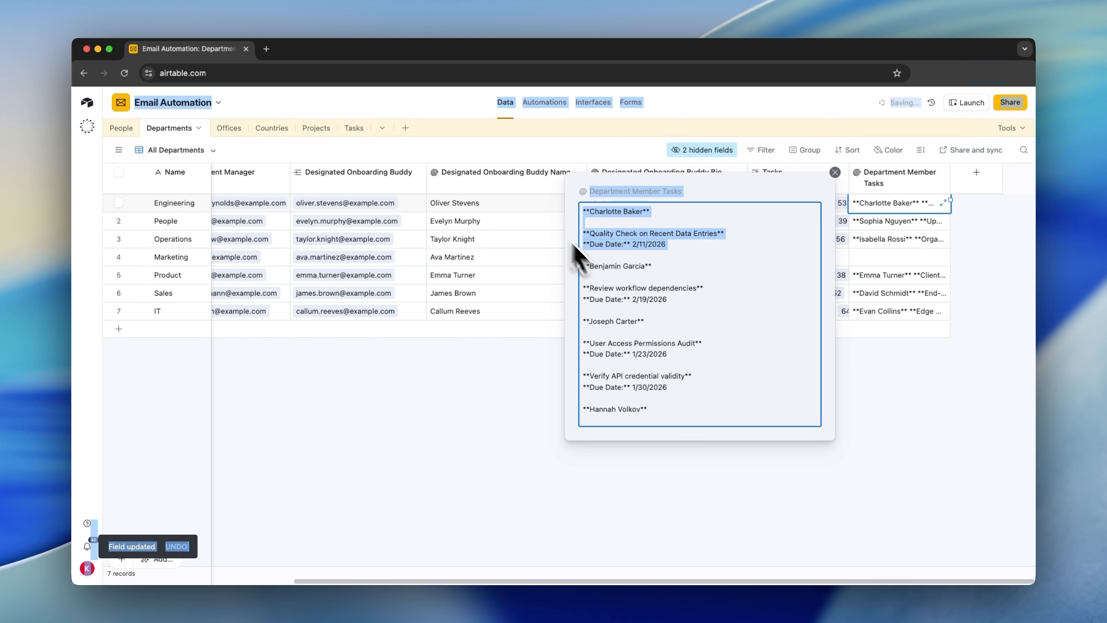
scroll(632, 306, down, 4)
drag(671, 357, 573, 344)
click(560, 348)
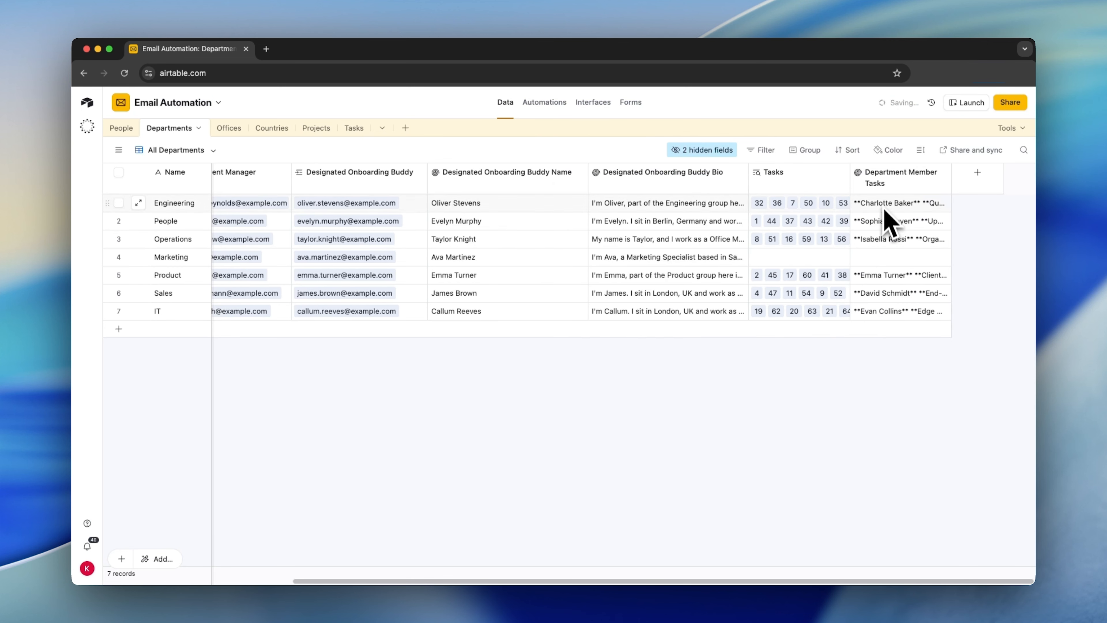
- Delete the Find records action that looks up Tasks from the repeating group of the Weekly Report automation
click(543, 103)
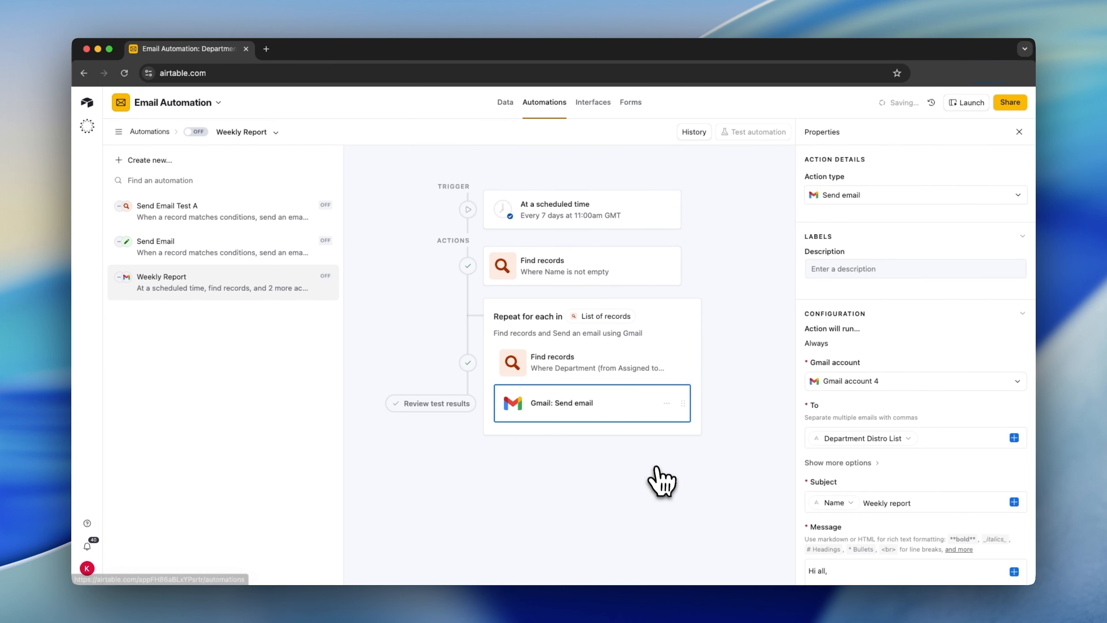
scroll(907, 421, down, 5)
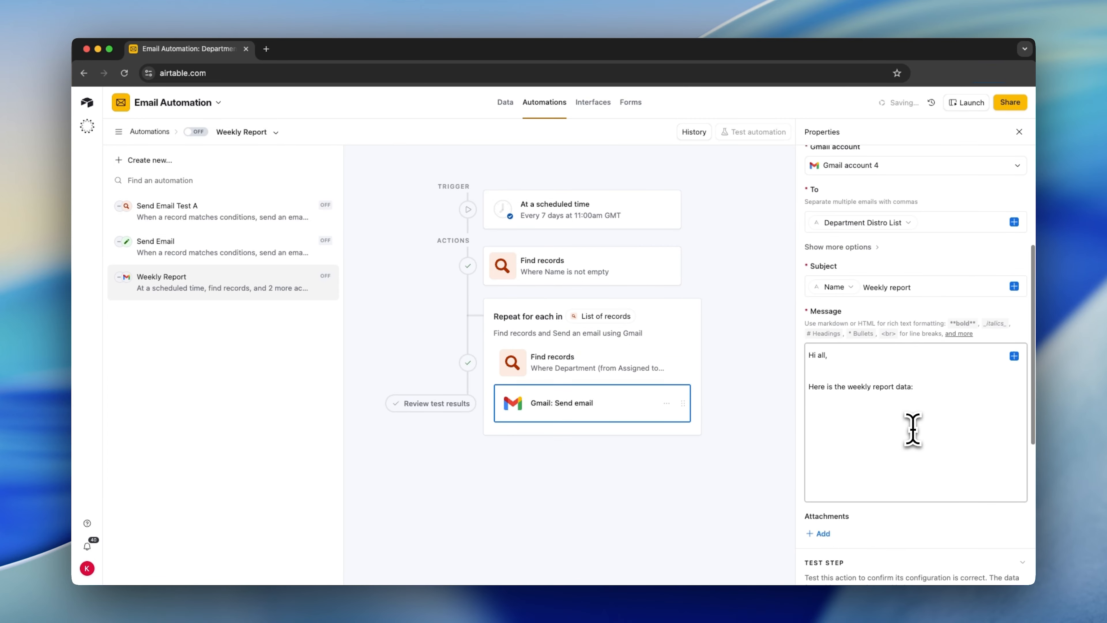
click(931, 399)
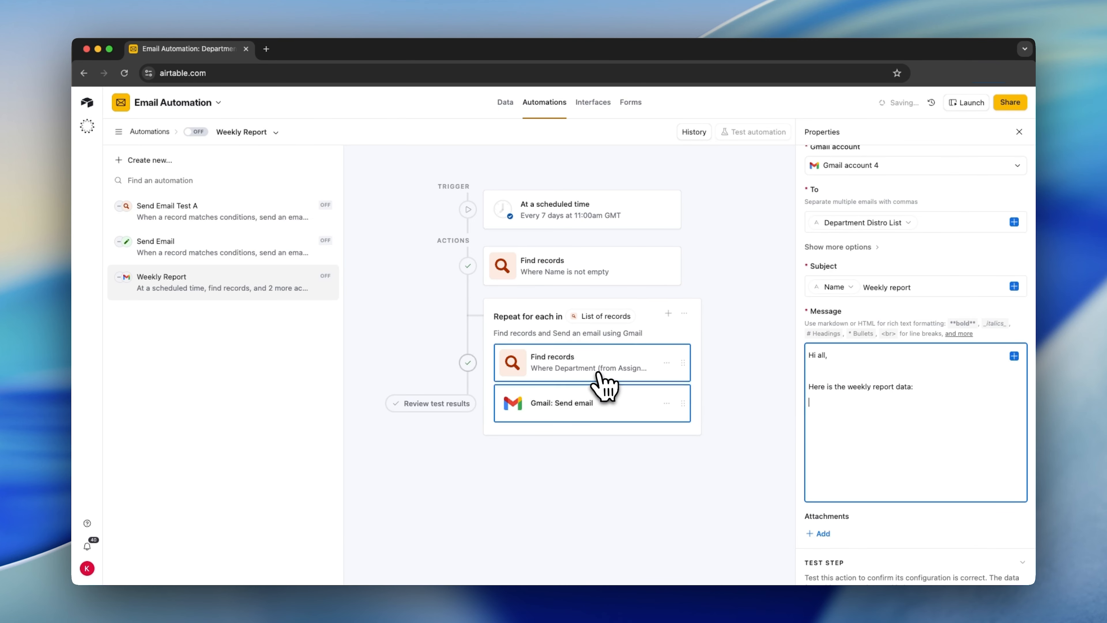
click(591, 359)
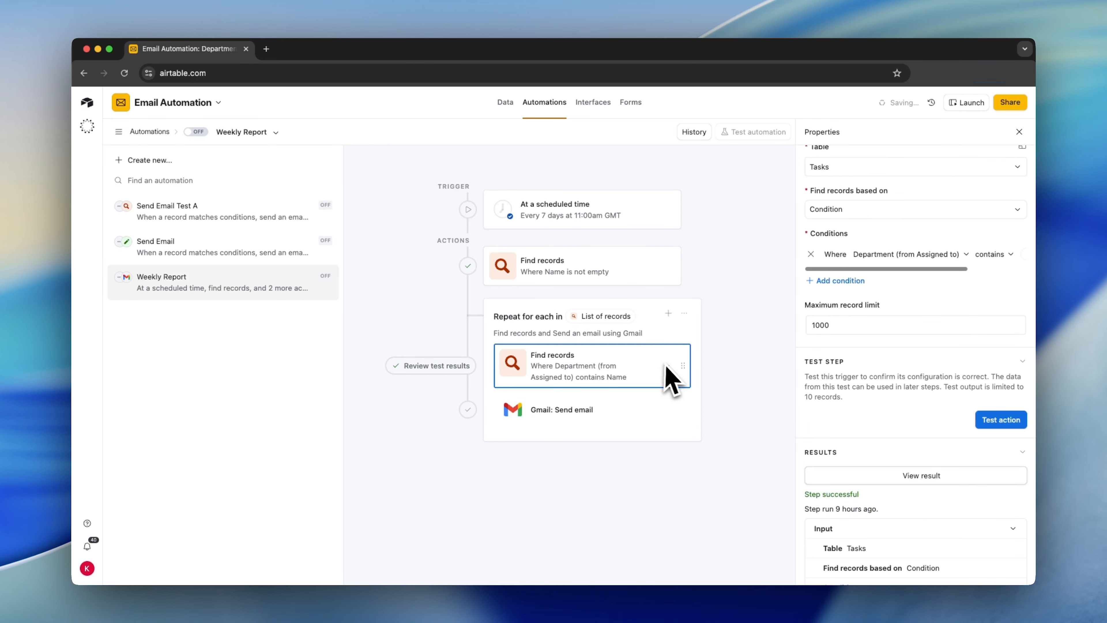
click(666, 364)
click(689, 412)
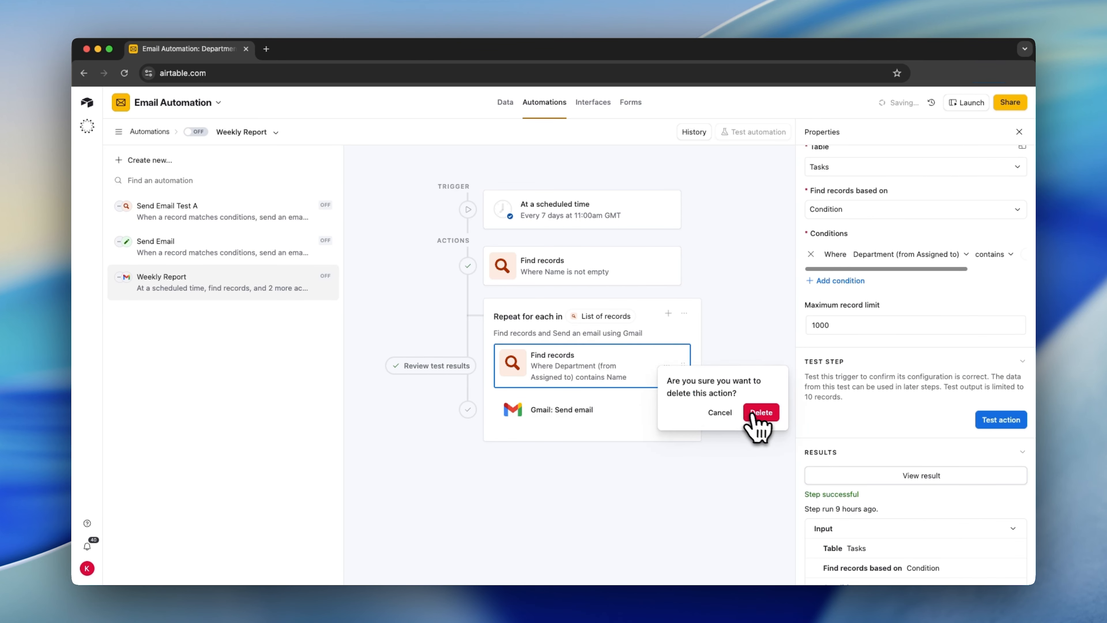
click(761, 415)
- Insert the current item's Department Member Tasks below "Here is the weekly report data:" in the Gmail message
click(628, 372)
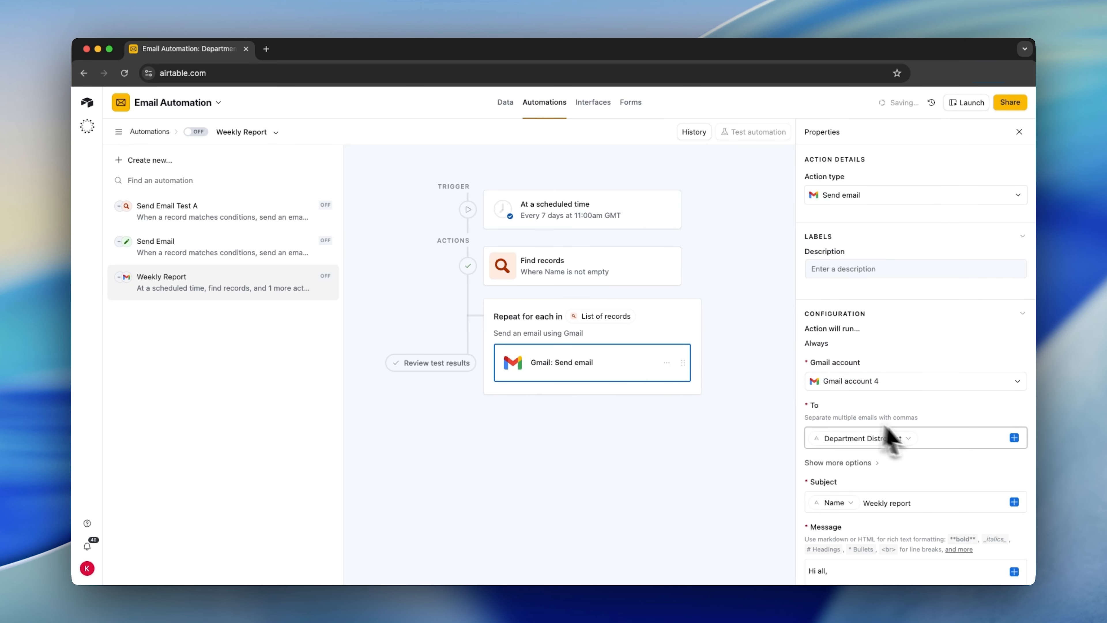
scroll(882, 437, down, 5)
click(882, 378)
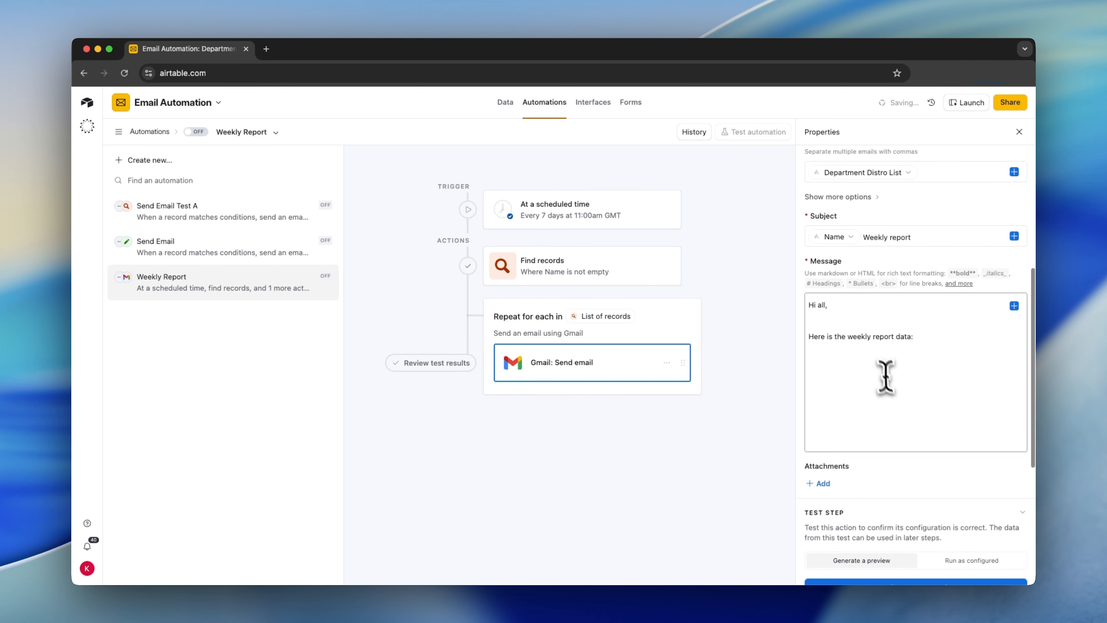
click(1014, 306)
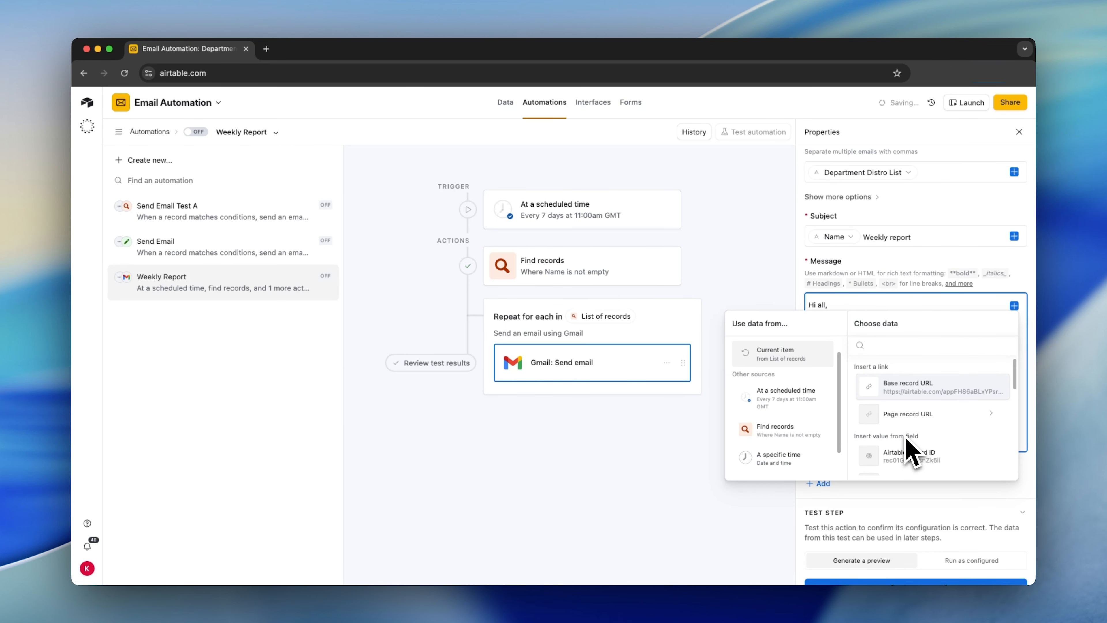
scroll(914, 452, down, 5)
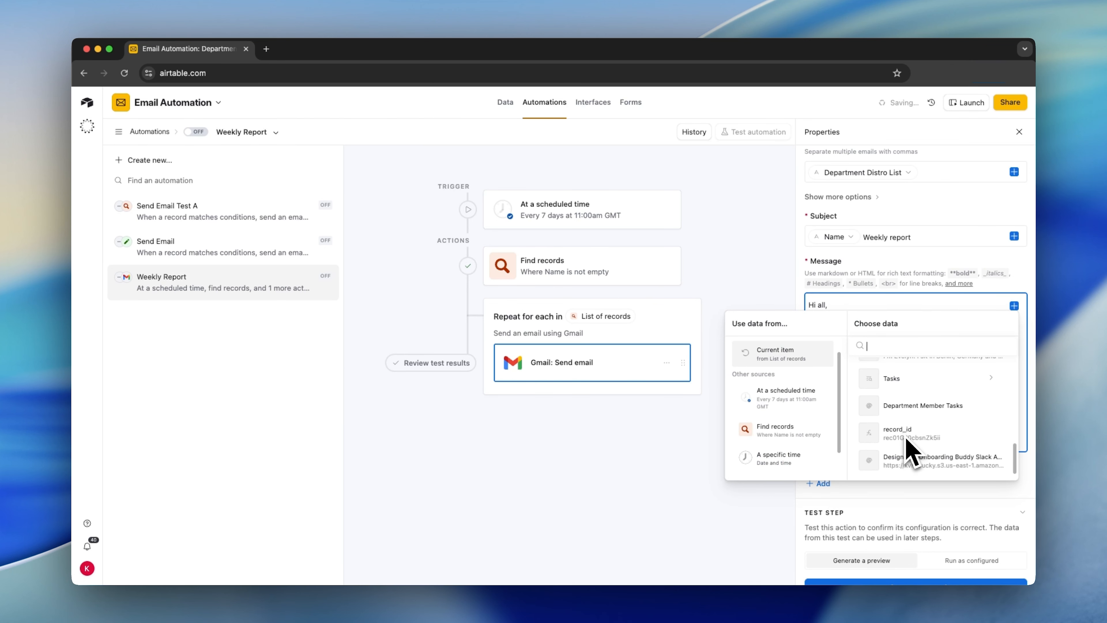
click(910, 407)
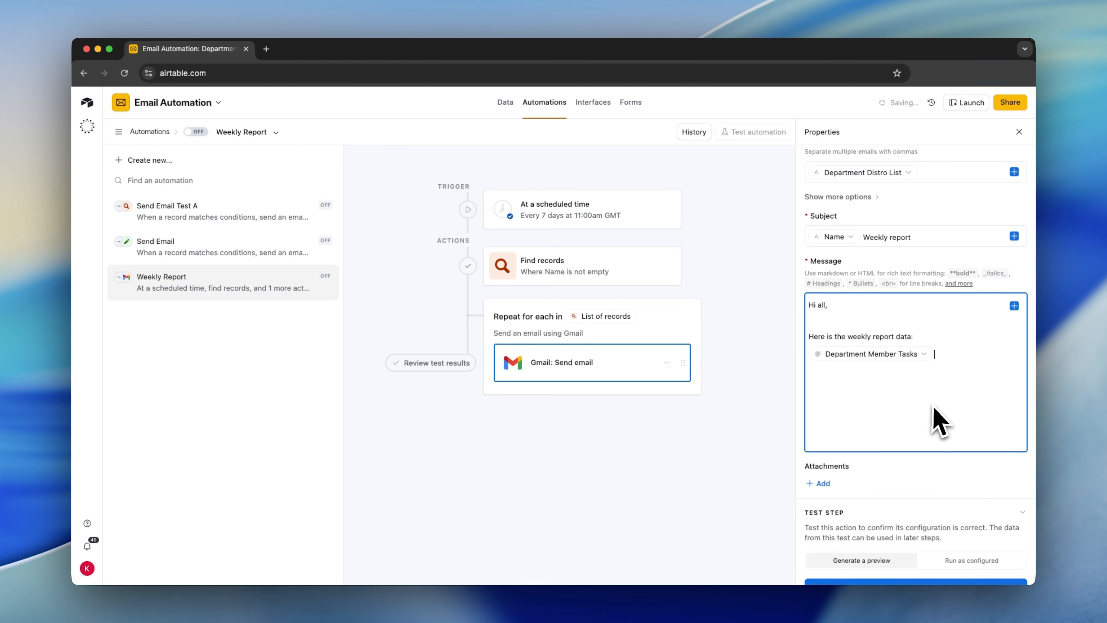
- Retest the Departments Find records action and check the Department Member Tasks values in the found records
scroll(932, 415, down, 5)
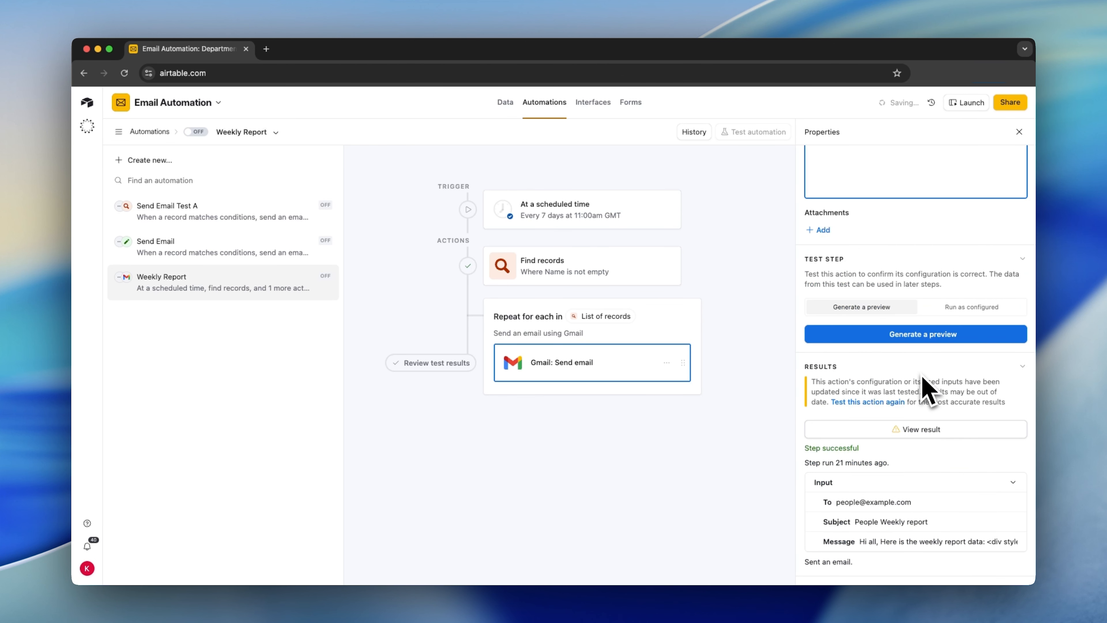
click(889, 310)
scroll(942, 338, up, 5)
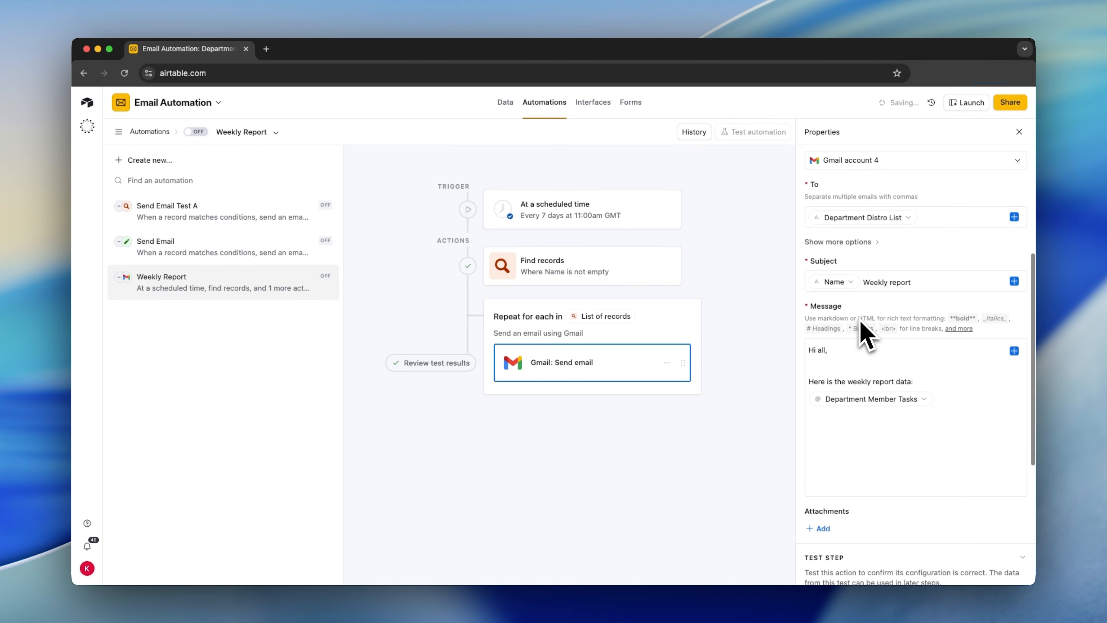
click(605, 215)
click(1000, 472)
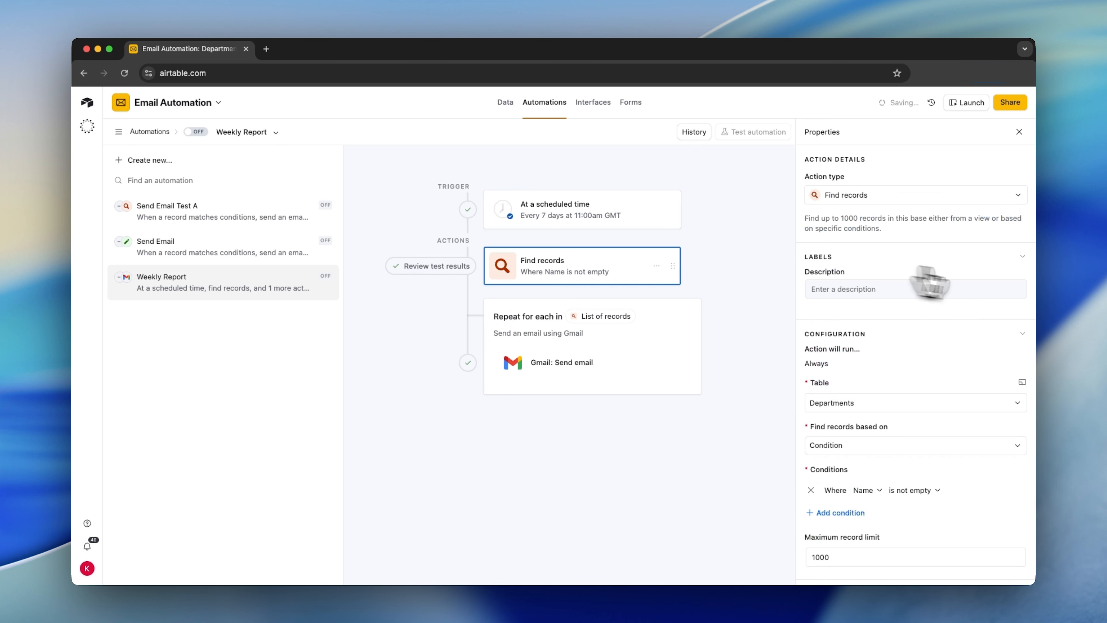
scroll(998, 301, down, 5)
click(999, 306)
scroll(725, 317, right, 10)
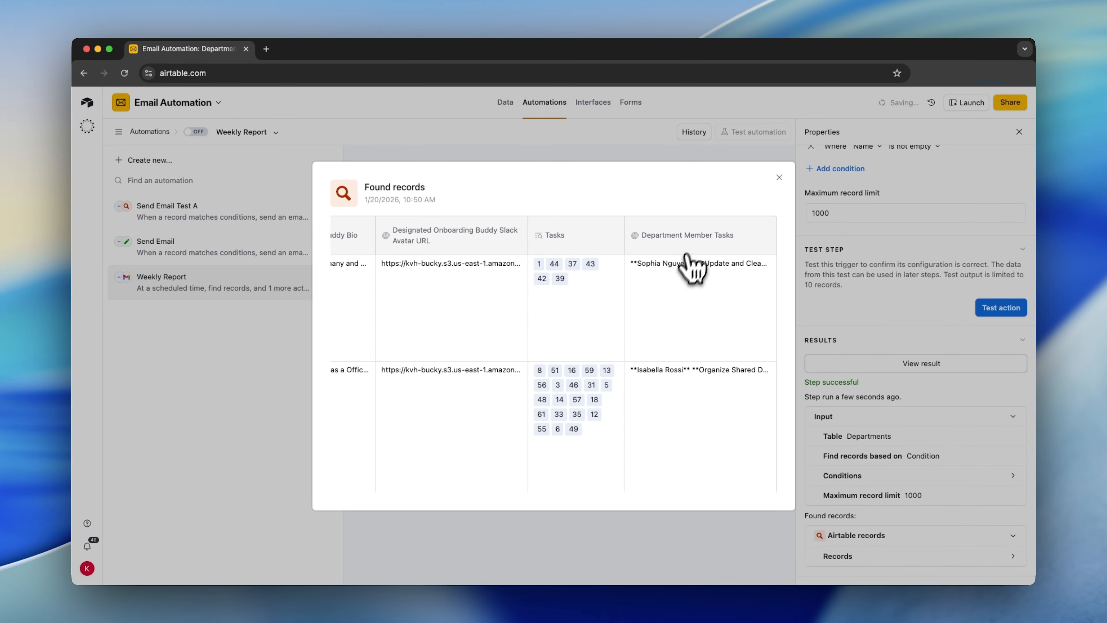
click(669, 562)
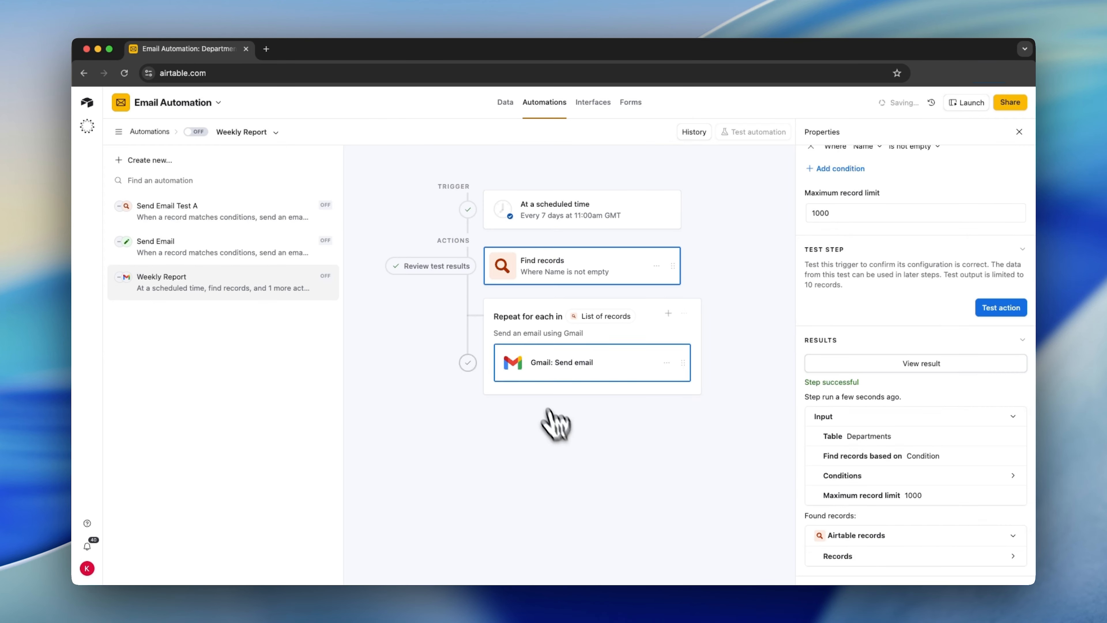
- Retest the repeating group's input list and generate a preview of the Gmail email
click(550, 386)
click(1006, 285)
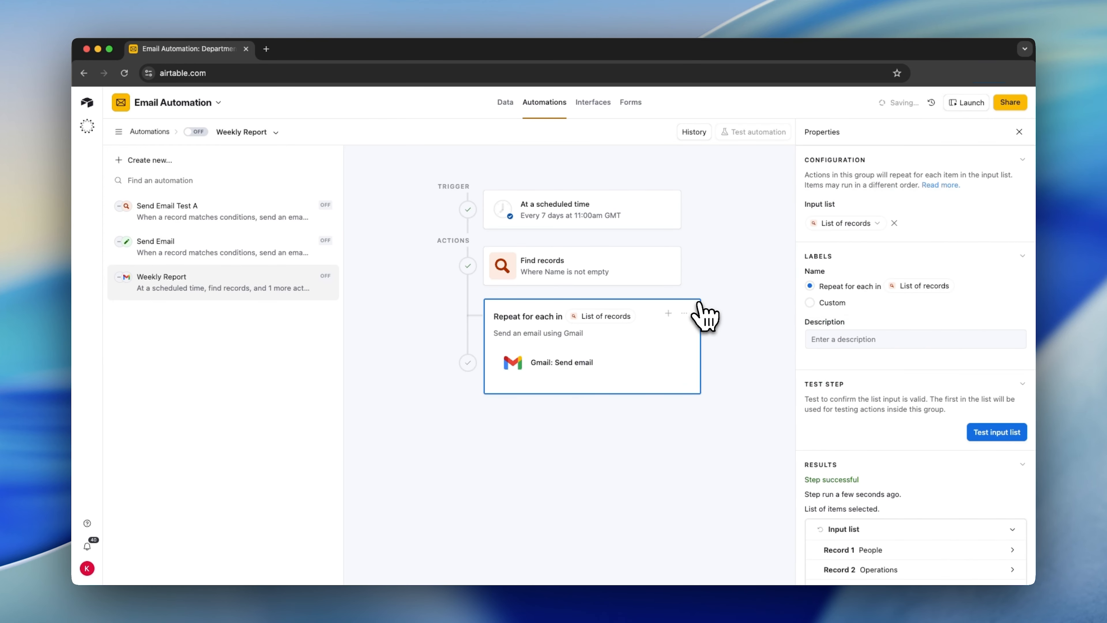
click(634, 364)
click(906, 432)
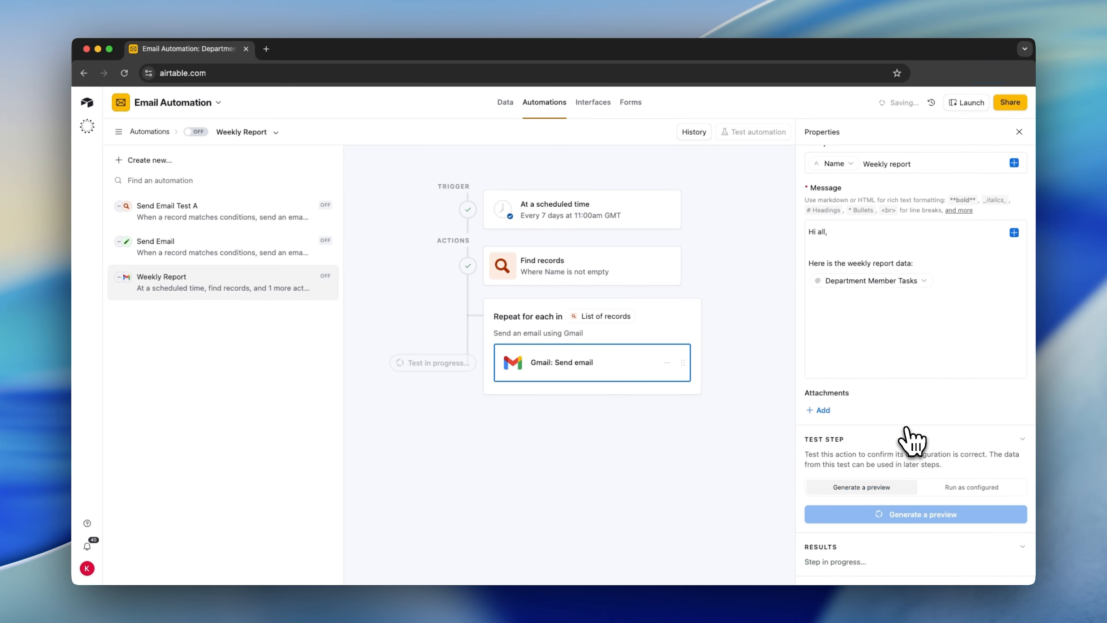
- Review the recipient, subject, member names, task titles and due dates in the email preview, and close it
drag(472, 218, 391, 224)
click(383, 262)
drag(457, 272, 398, 273)
click(407, 290)
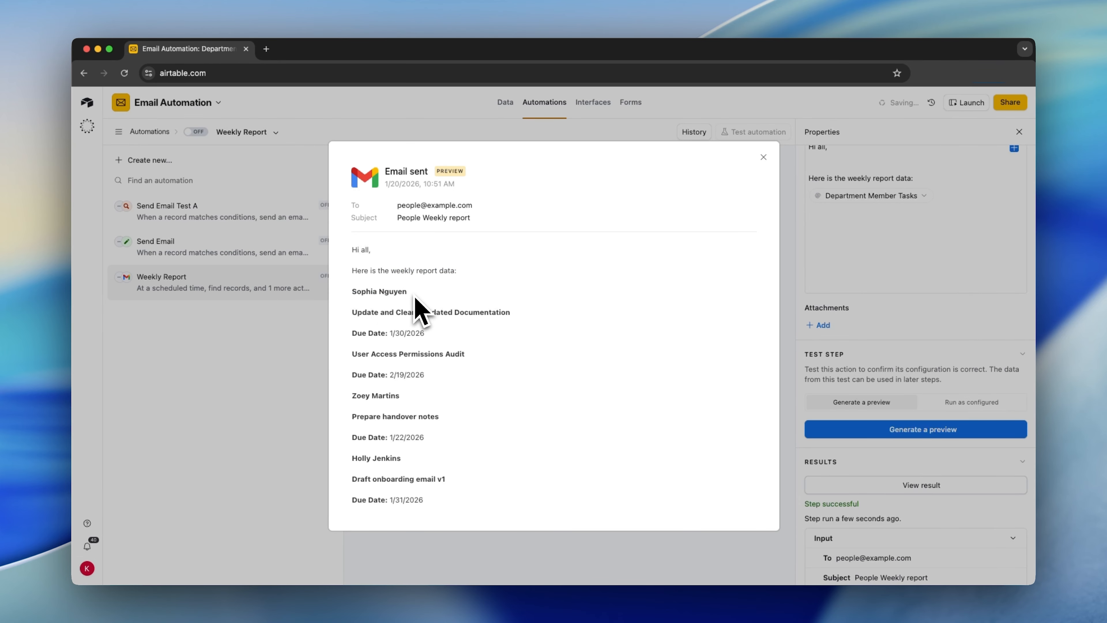
drag(407, 291, 354, 293)
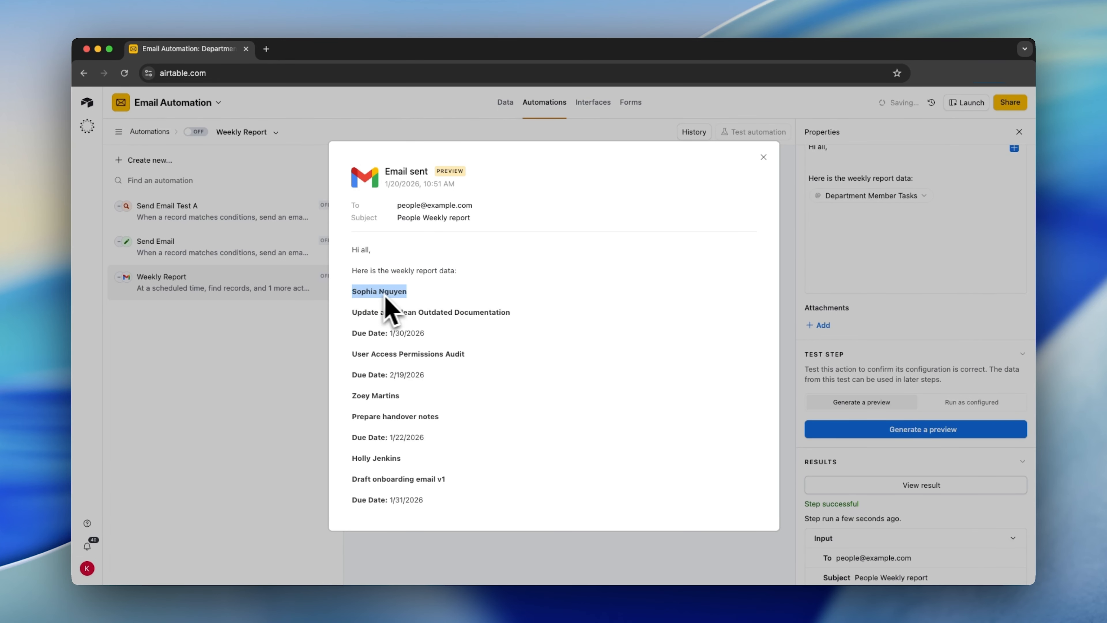
drag(510, 313, 351, 312)
click(375, 310)
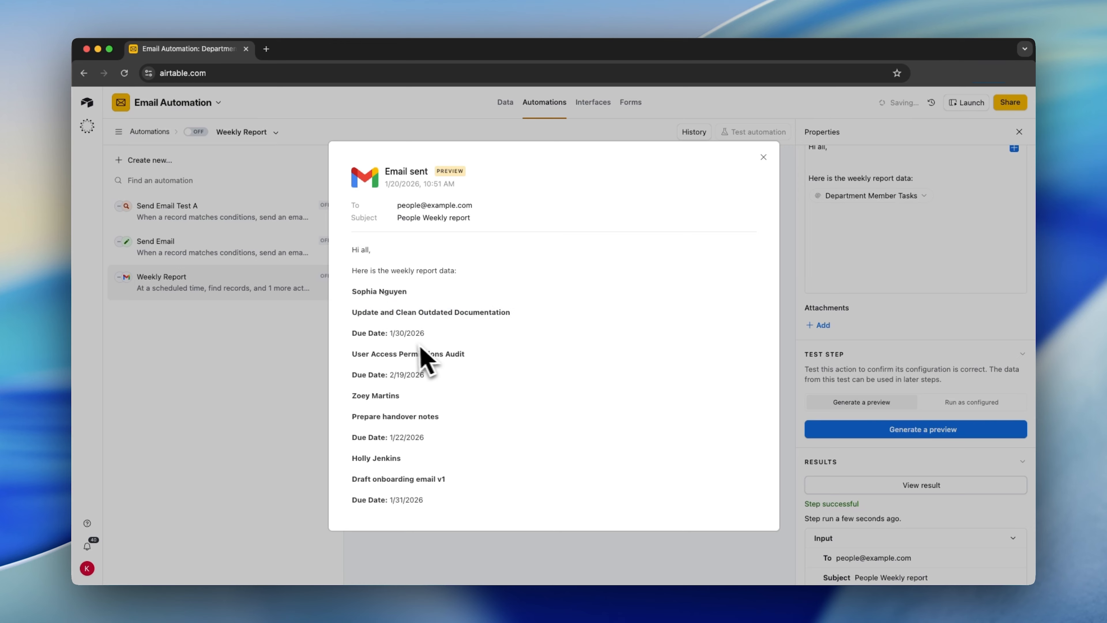
drag(340, 328, 381, 333)
click(414, 334)
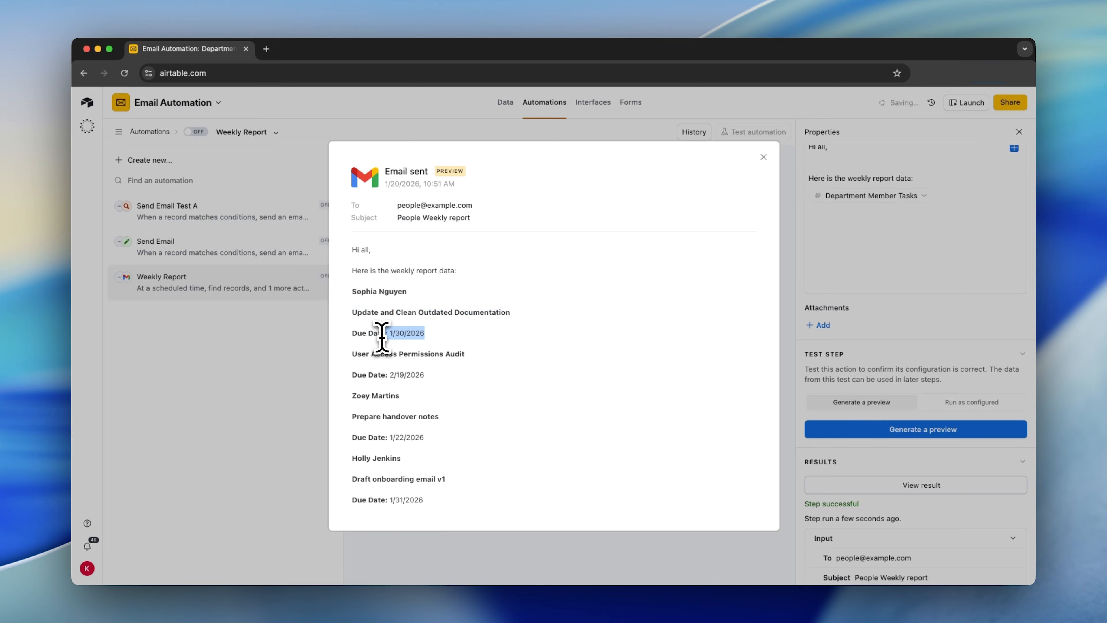
click(764, 158)
- In the Tasks table's Task Report Info formula, add a bold "Task Name: " label, remove the bold marks after {Task Name}, and save
click(505, 103)
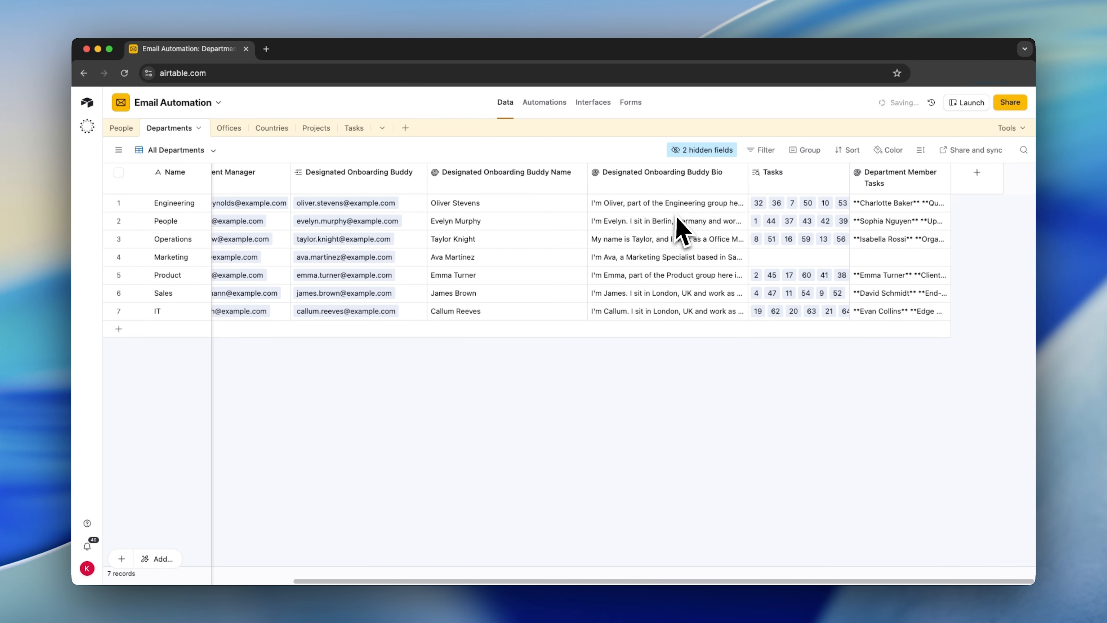
click(354, 128)
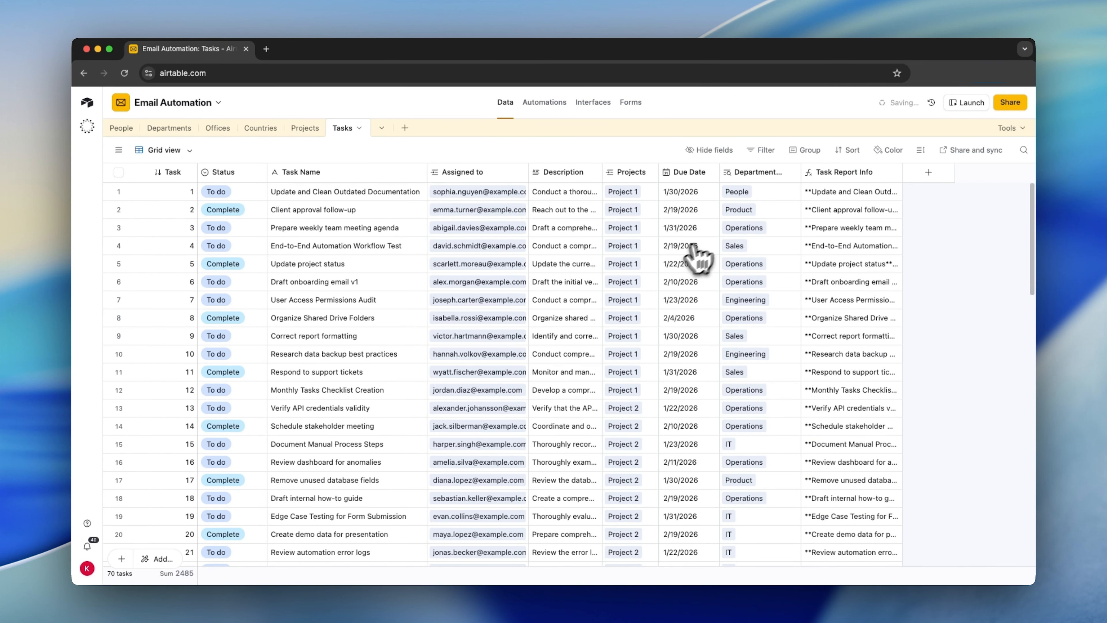
double_click(851, 172)
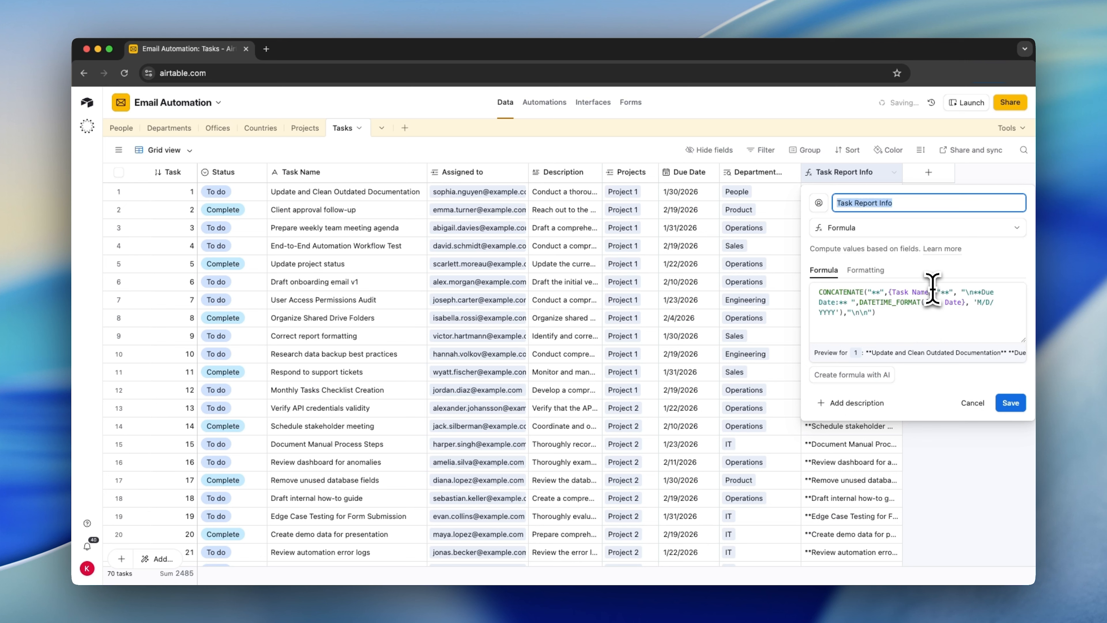
click(877, 292)
text(Task)
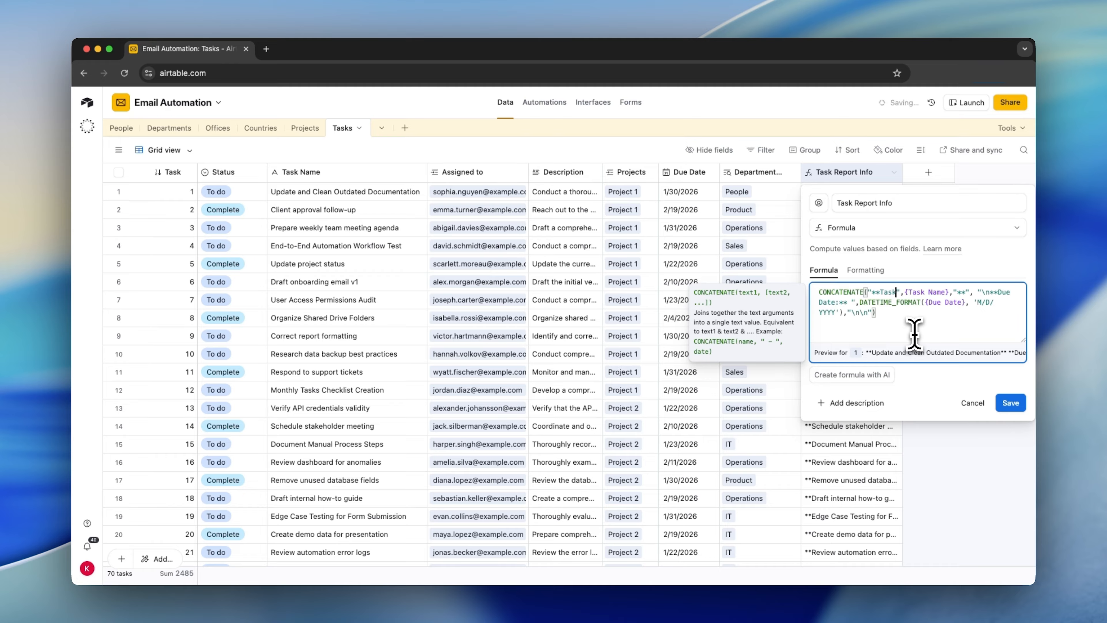
text(Name:)
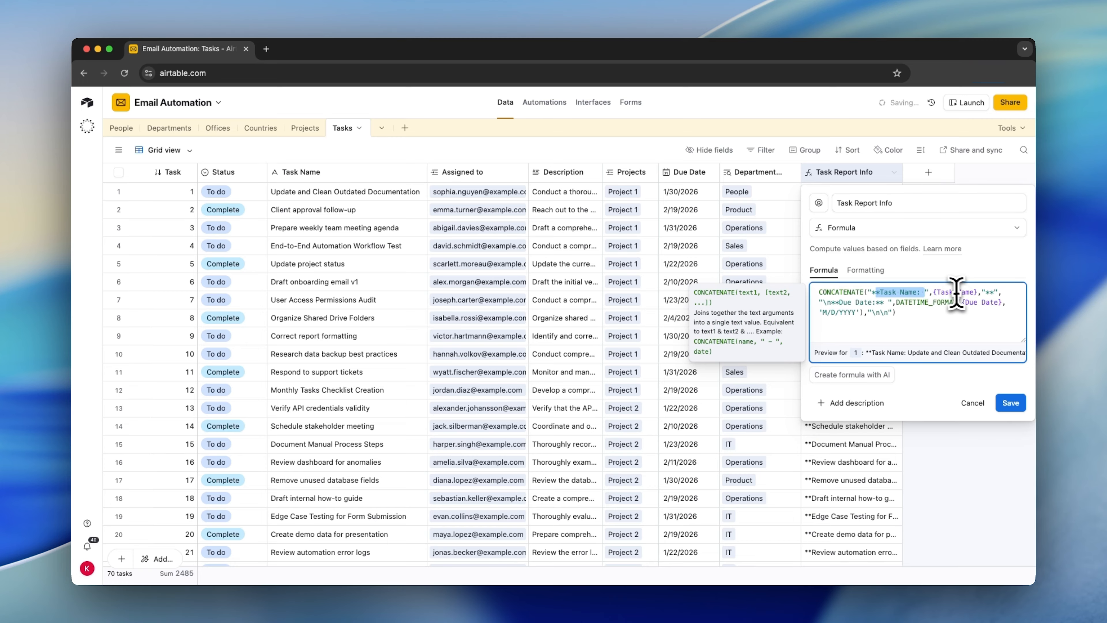
click(927, 300)
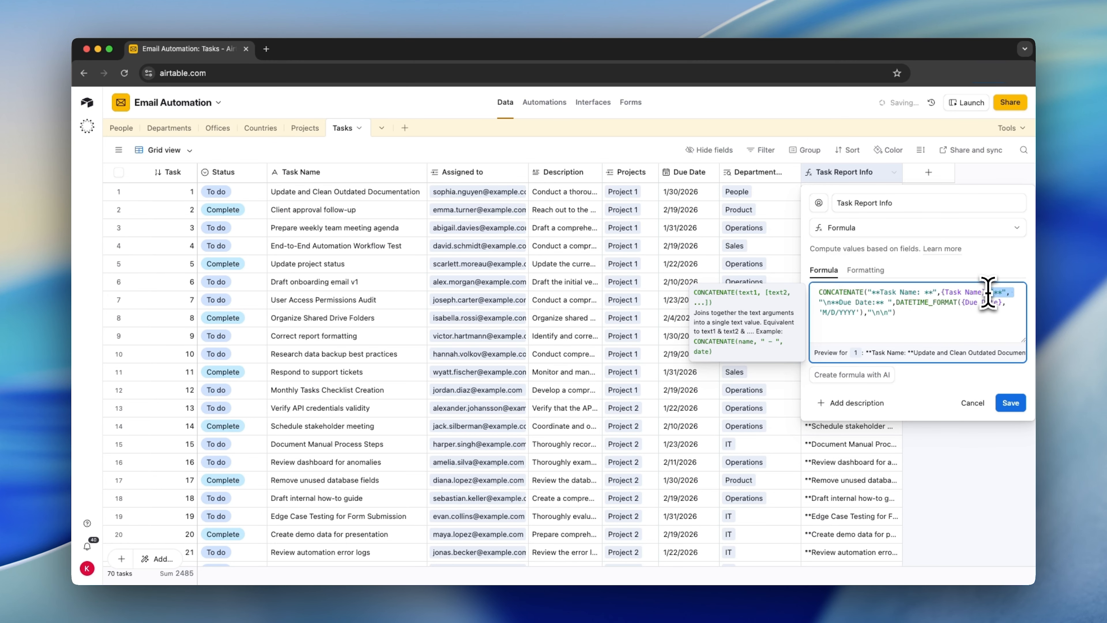
click(1010, 402)
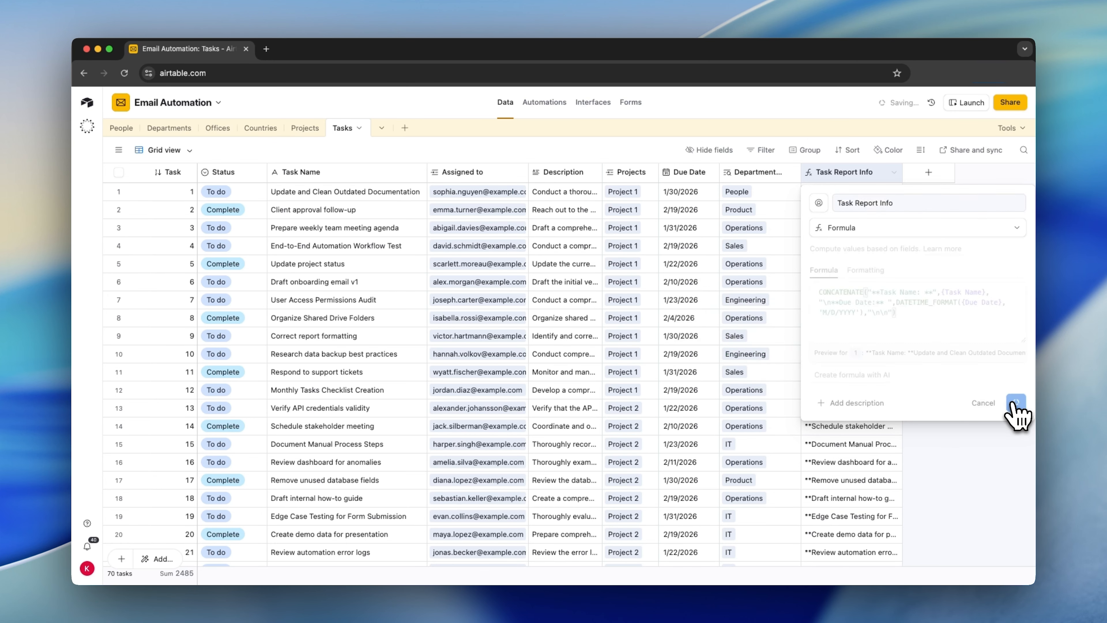
click(664, 413)
- Expand the Task Report Info value of "Prepare weekly team meeting agenda" and check its label formatting
click(855, 234)
click(894, 227)
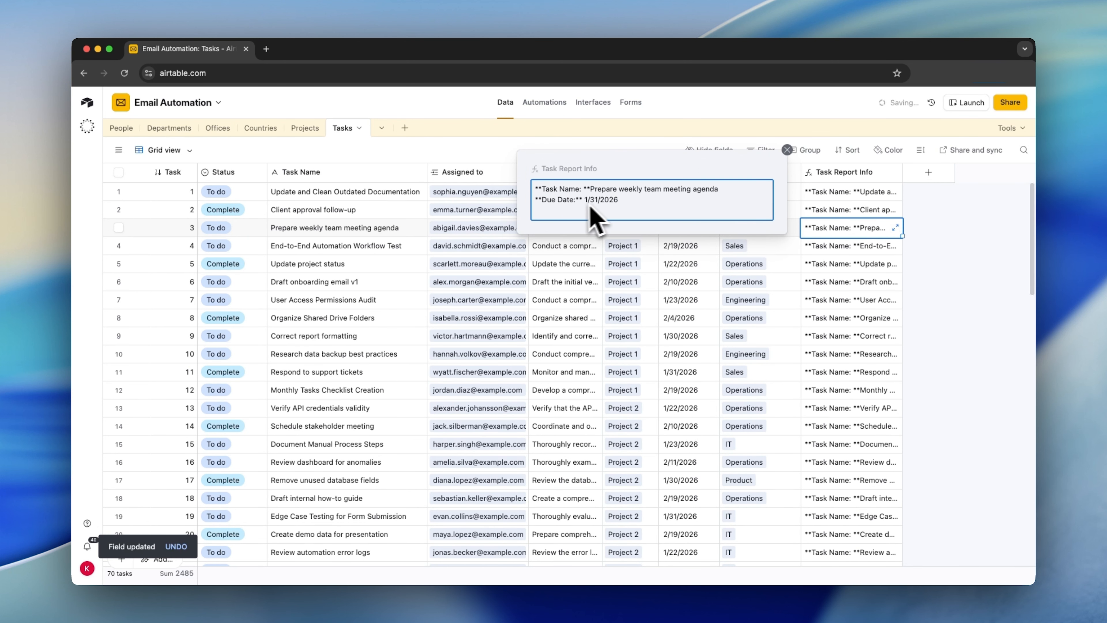
click(954, 235)
- Add "**Task Description:**\n" and the Description field before the final line breaks in the Task Report Info formula, and save it
double_click(841, 175)
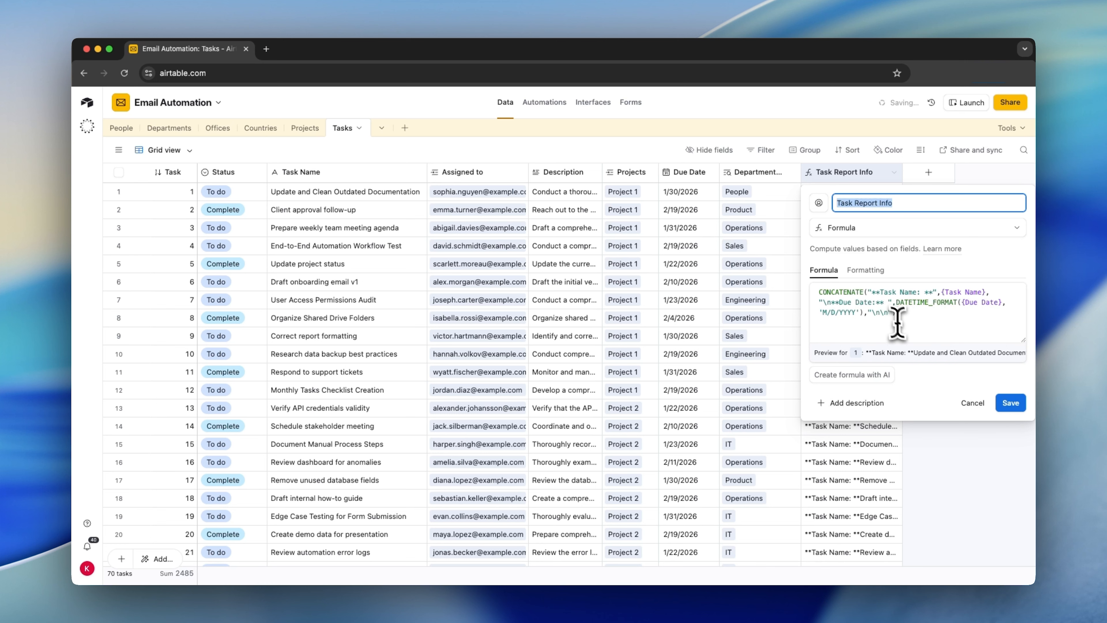
click(871, 316)
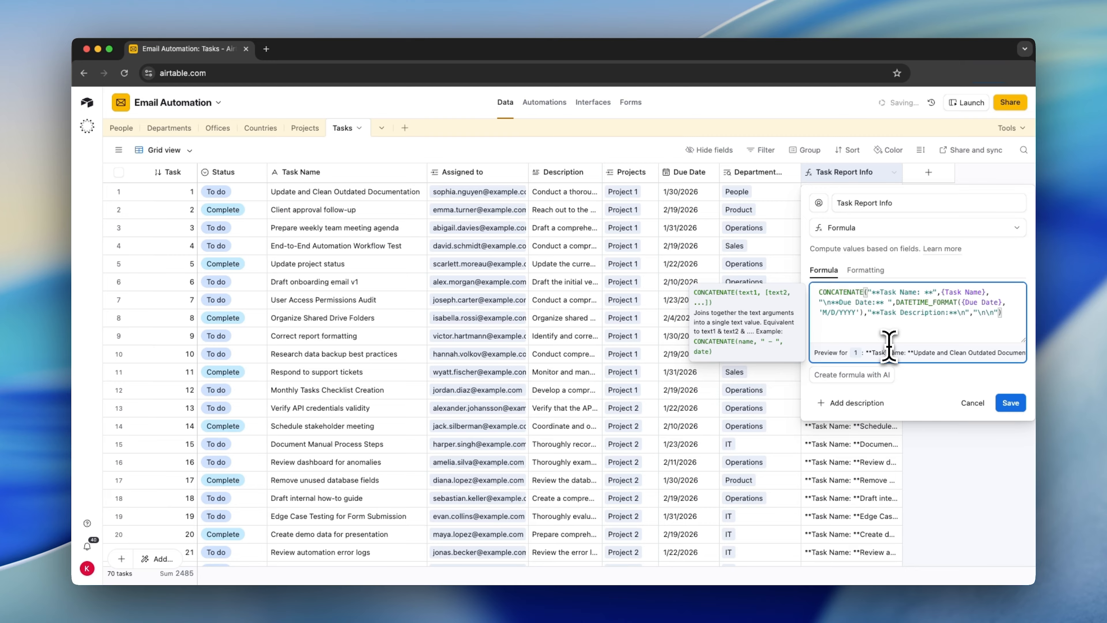
key(Right)
key(Right)
text(descript)
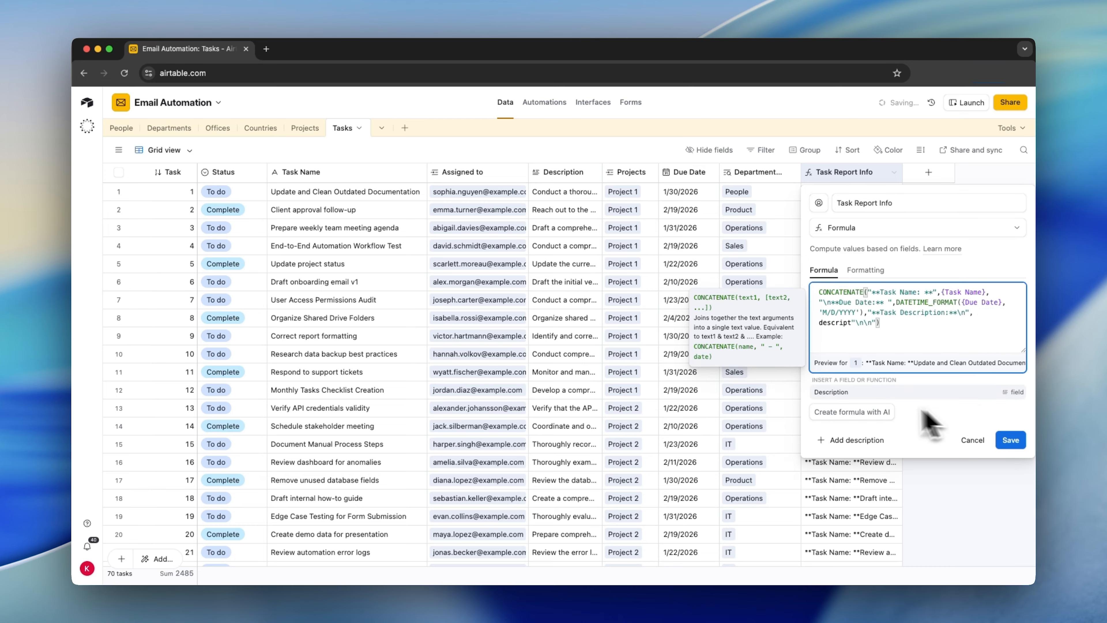
click(873, 393)
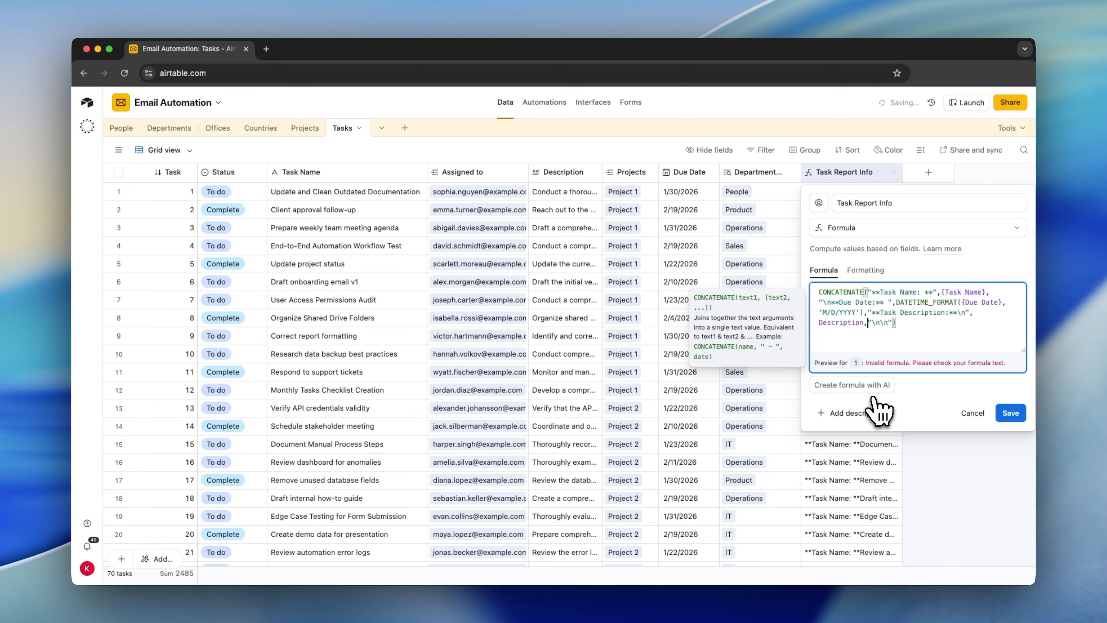
click(1010, 412)
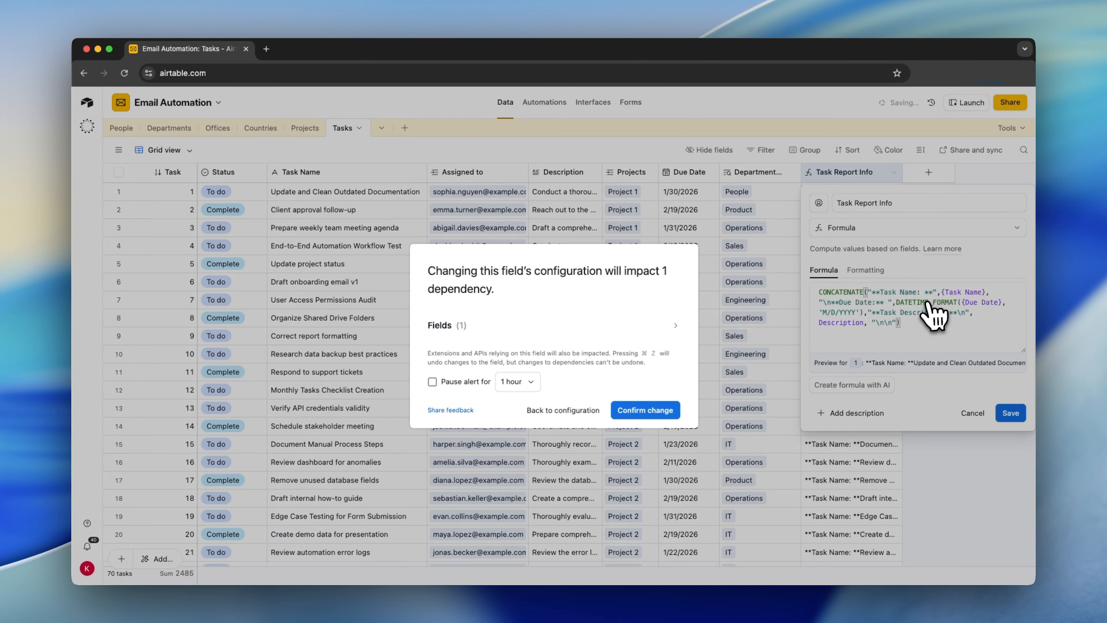
click(654, 412)
click(866, 287)
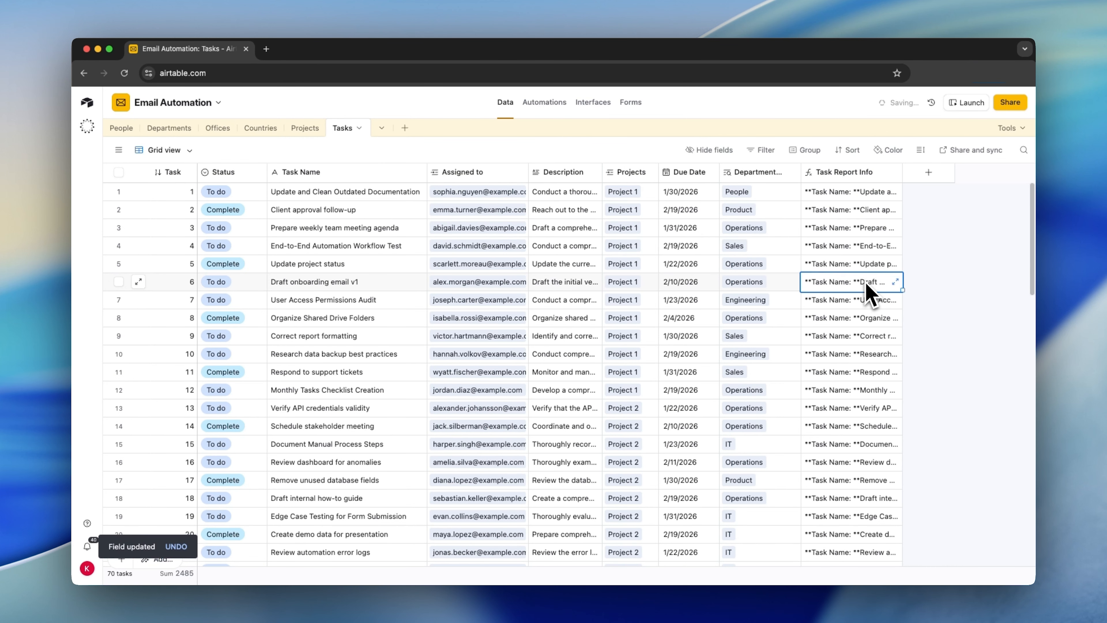
- Insert "\n" before "**Task Description:**" in the Tasks table's Task Report Info formula, save it and confirm the change
click(895, 281)
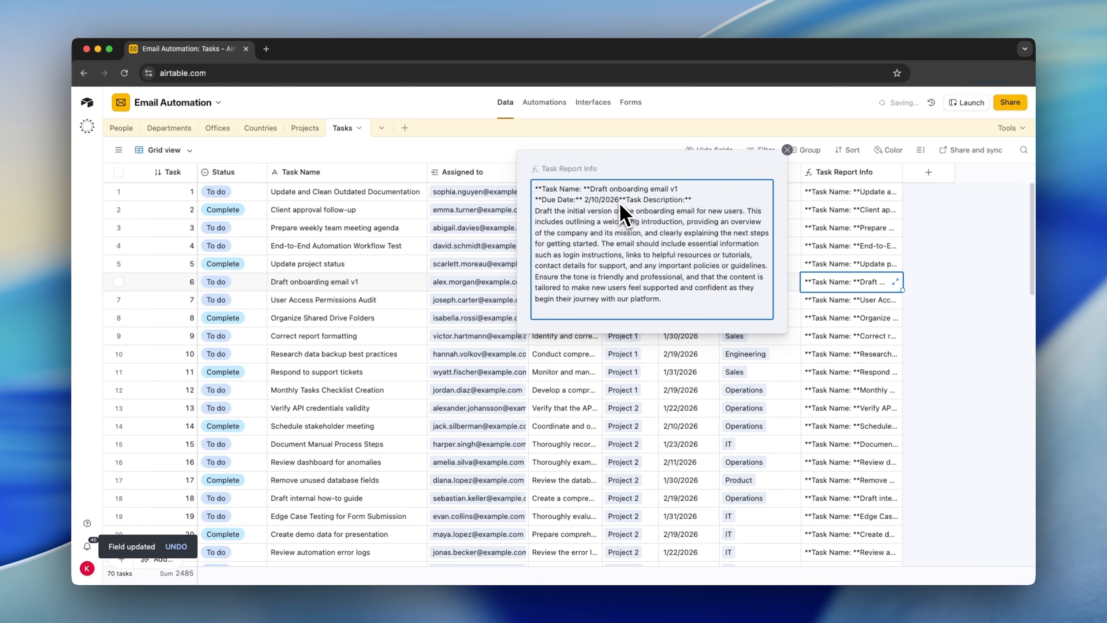
click(831, 174)
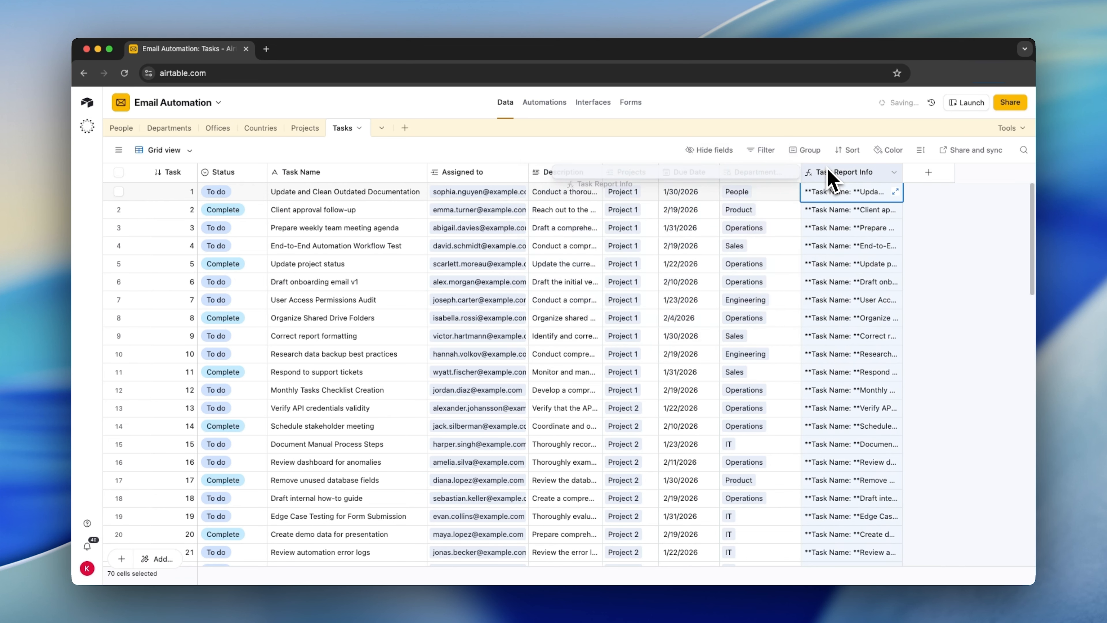
double_click(830, 175)
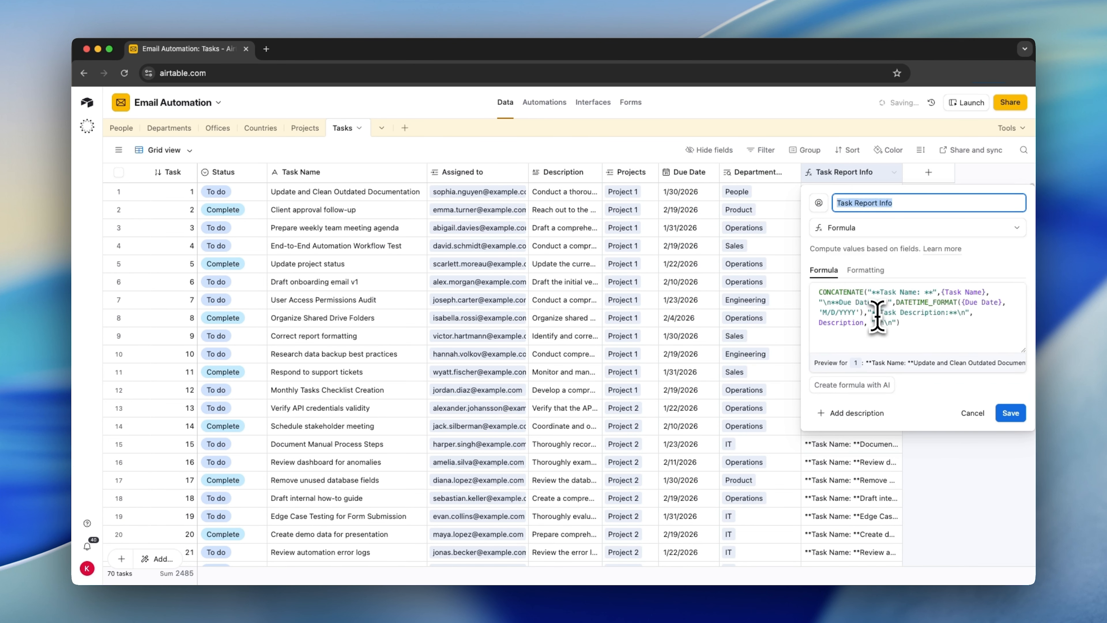
click(871, 313)
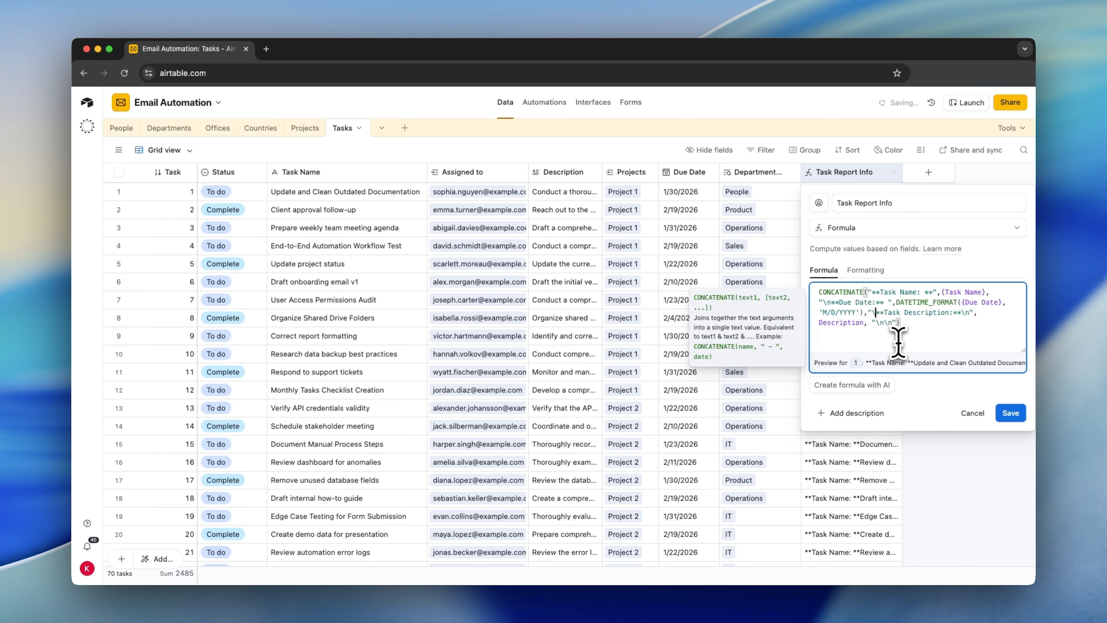
text(n)
click(1010, 412)
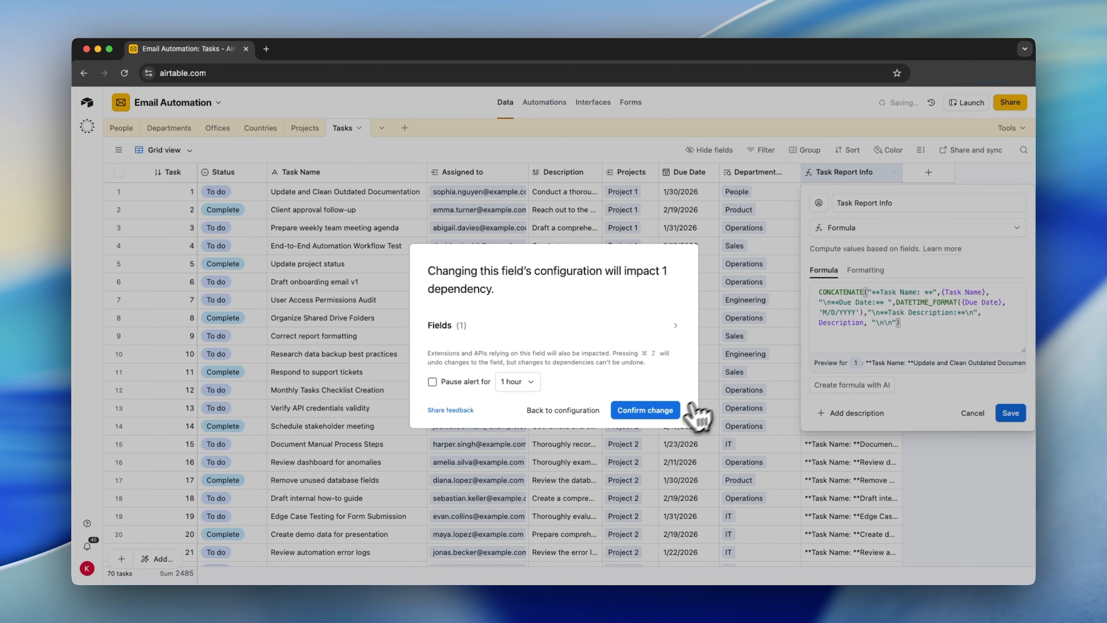
click(673, 412)
- Expand the Task Report Info value of "Update and Clean Outdated Documentation" to check its line breaks, and close it
click(875, 194)
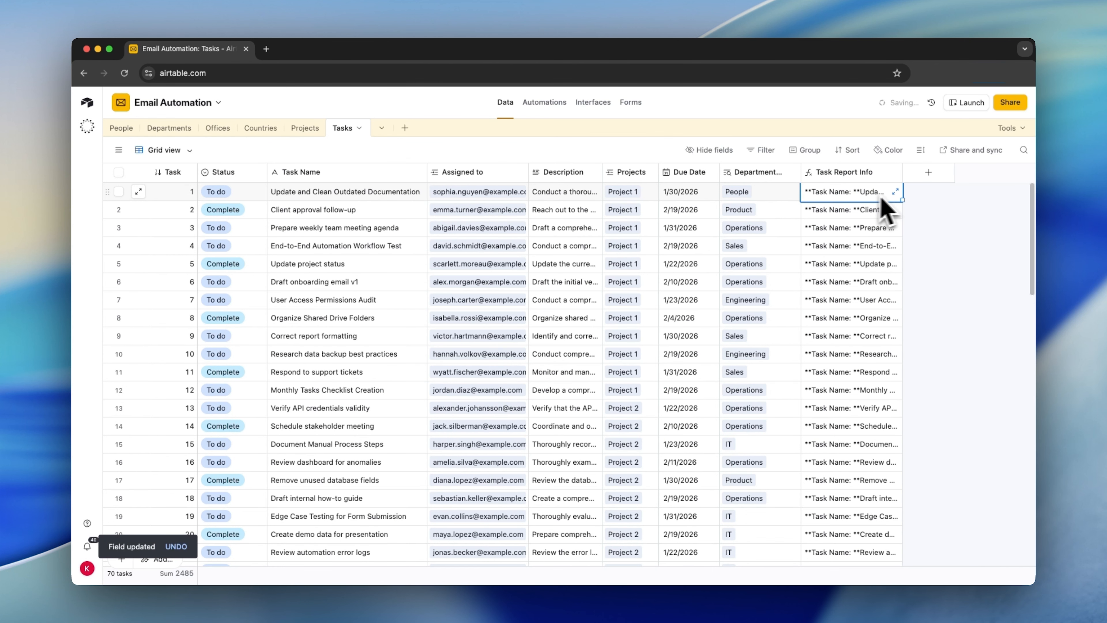
click(896, 191)
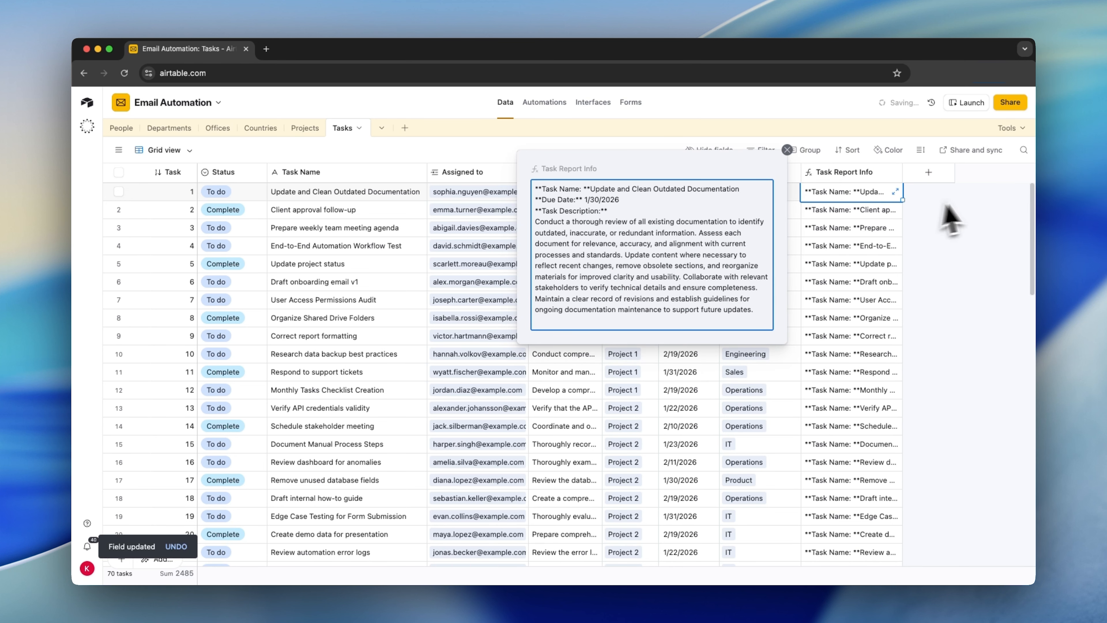
click(937, 216)
- Rerun the test of the Find records action in the Weekly Report automation, and close the found records
click(544, 104)
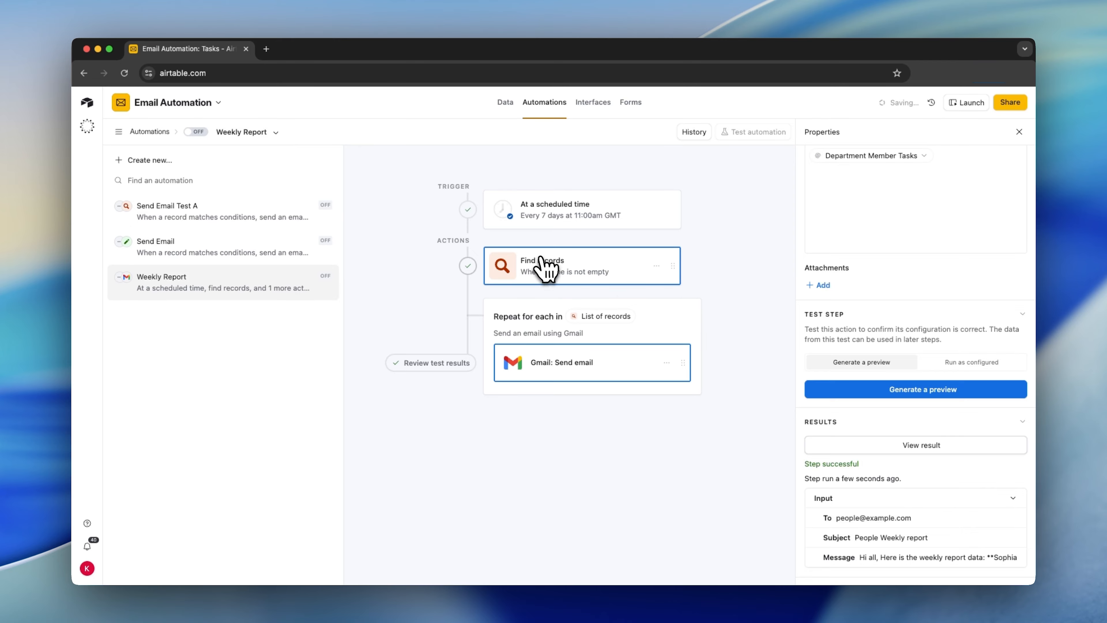
click(531, 264)
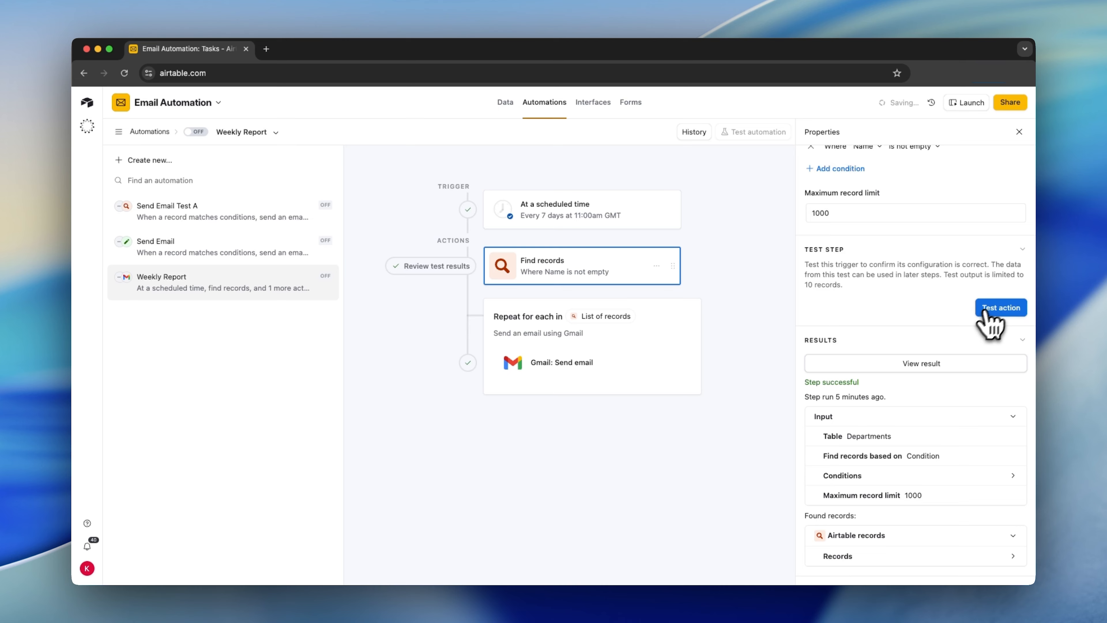
click(998, 310)
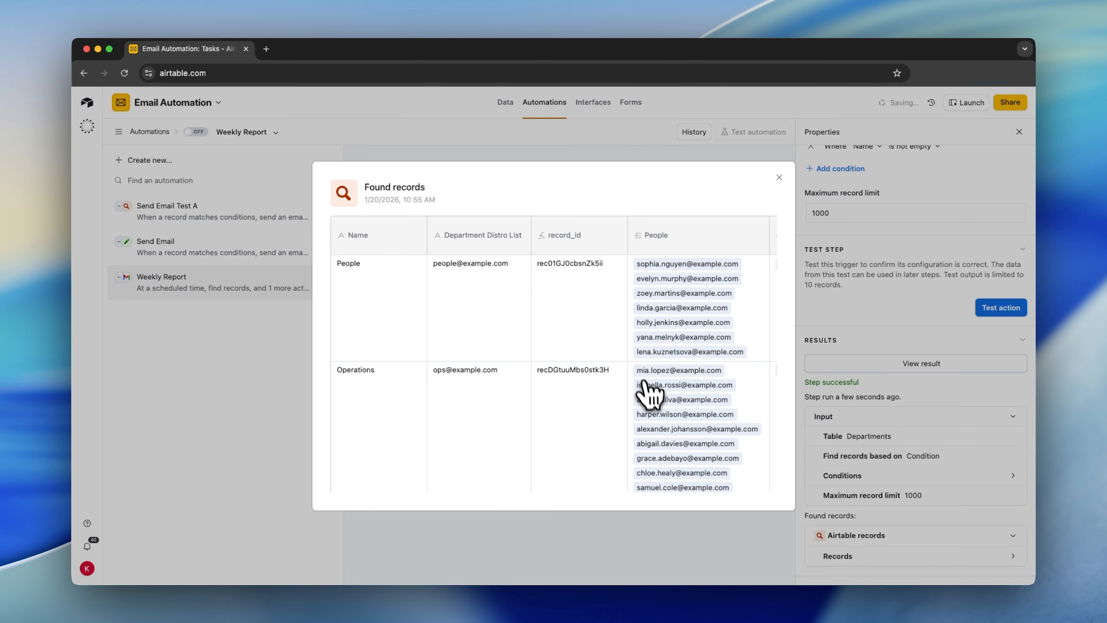
click(776, 178)
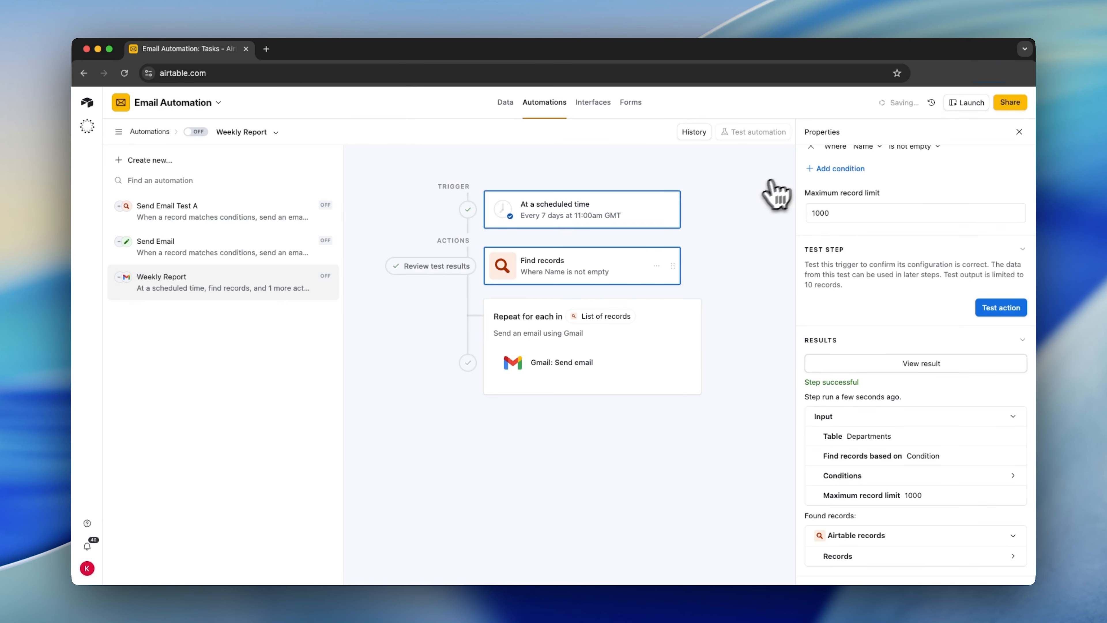
- Generate a preview of the Gmail Send email action, running the tests for both the current item and the email
click(591, 368)
scroll(861, 393, down, 3)
click(925, 436)
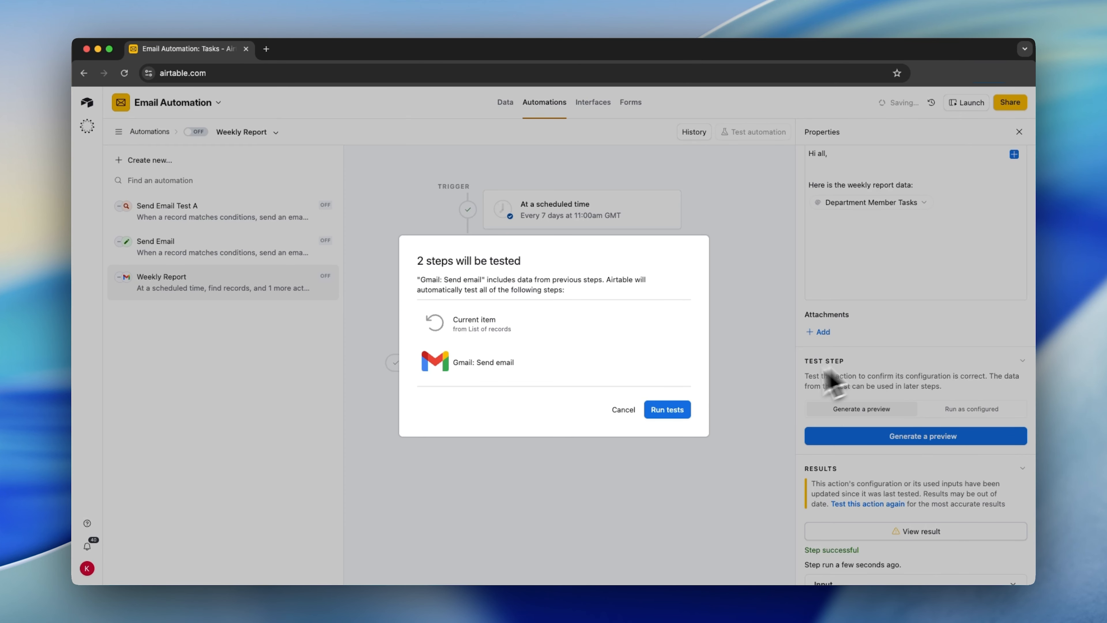
click(664, 411)
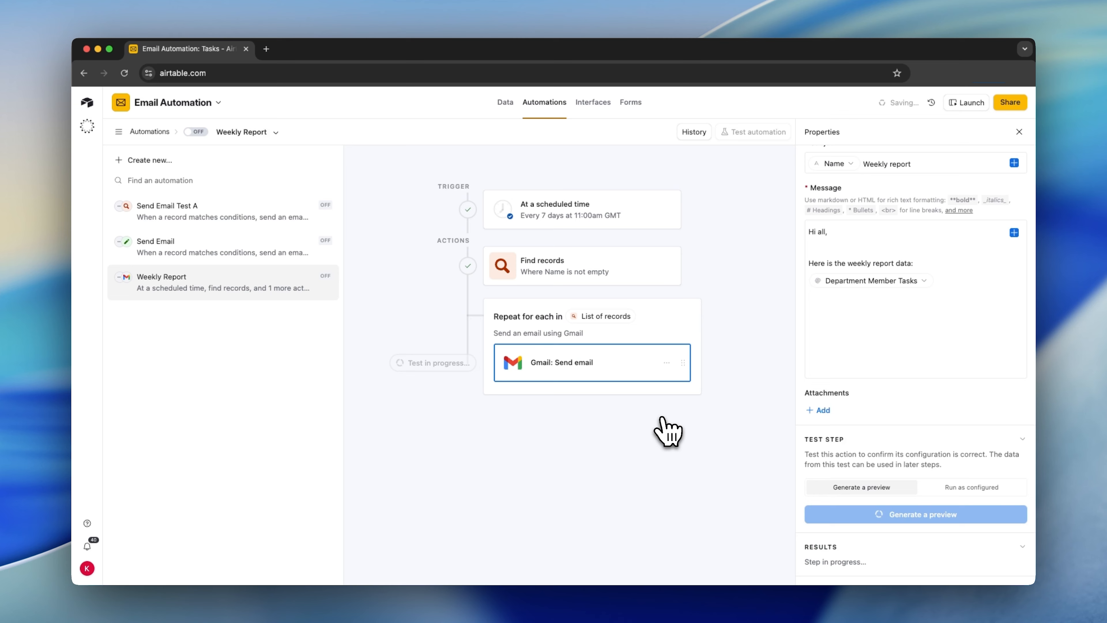
scroll(452, 371, down, 2)
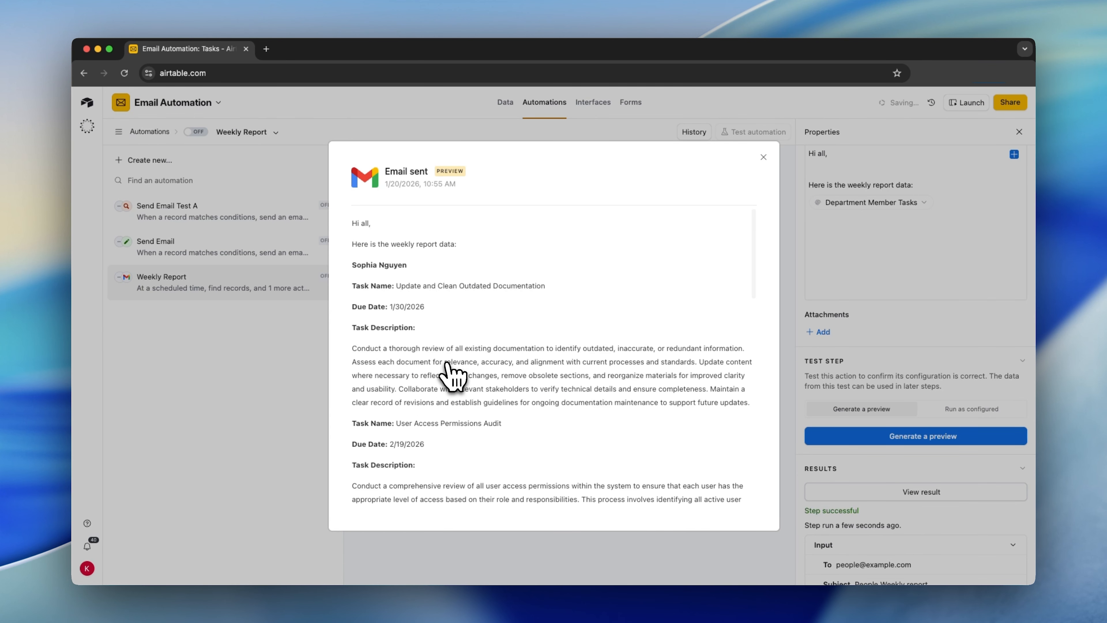
- Examine the member names, task name, due date and description formatting in the email preview, and close it
drag(419, 268, 353, 276)
drag(560, 289, 349, 322)
click(406, 295)
click(441, 333)
scroll(430, 358, down, 2)
drag(408, 373, 352, 325)
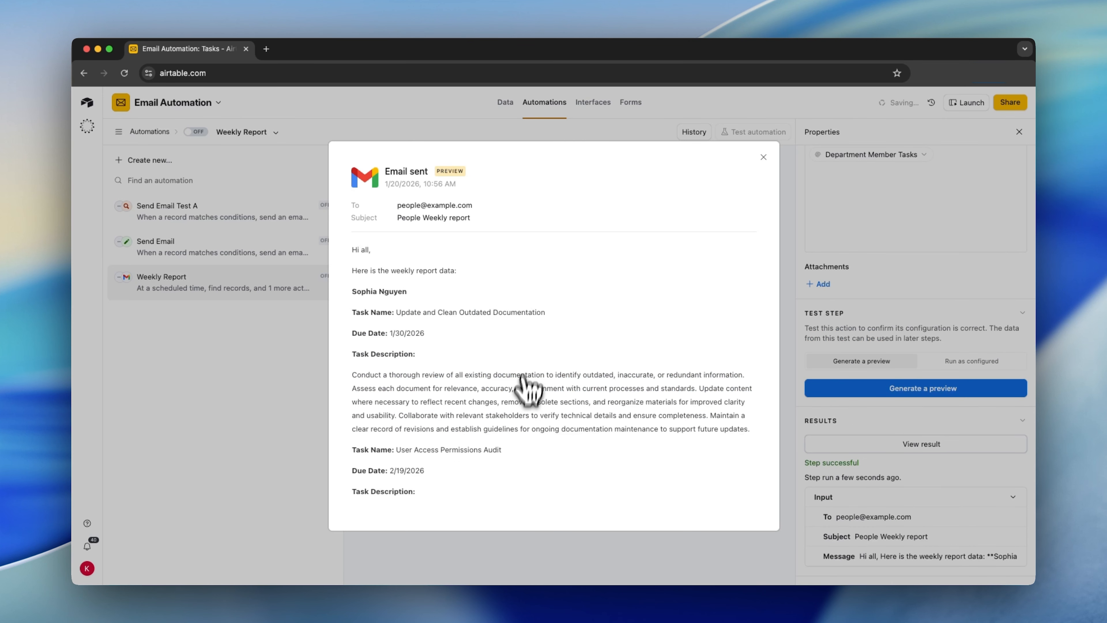
scroll(419, 441, down, 1)
drag(352, 429, 380, 422)
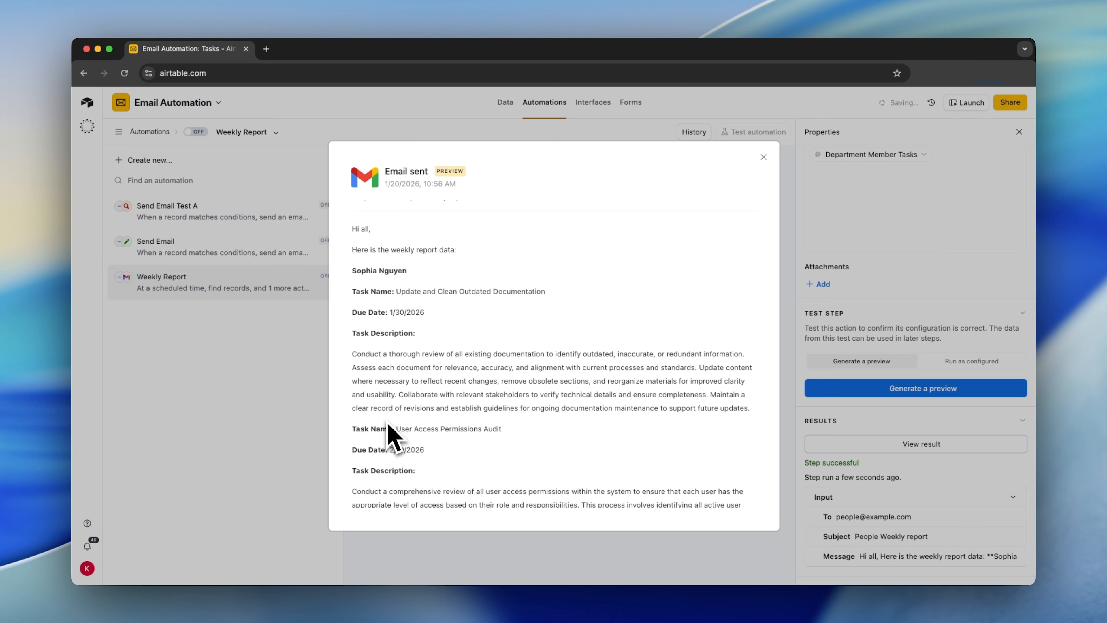
click(762, 157)
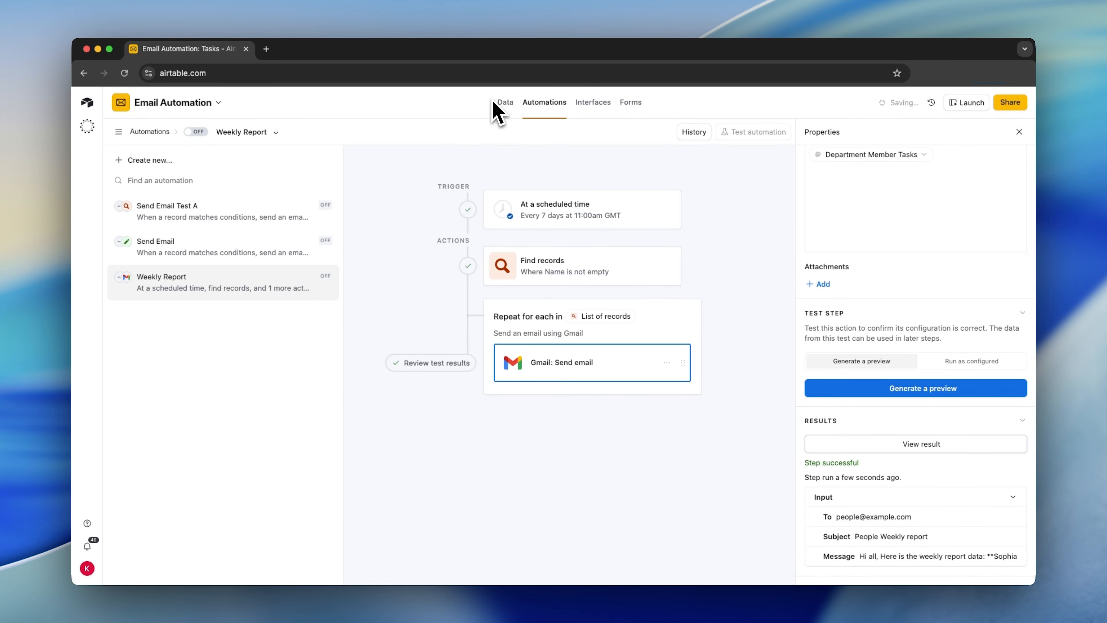
- In the Tasks table's Task Report Info formula, append an underscore separator line and "\n" after the final "\n\n", and save it
click(510, 105)
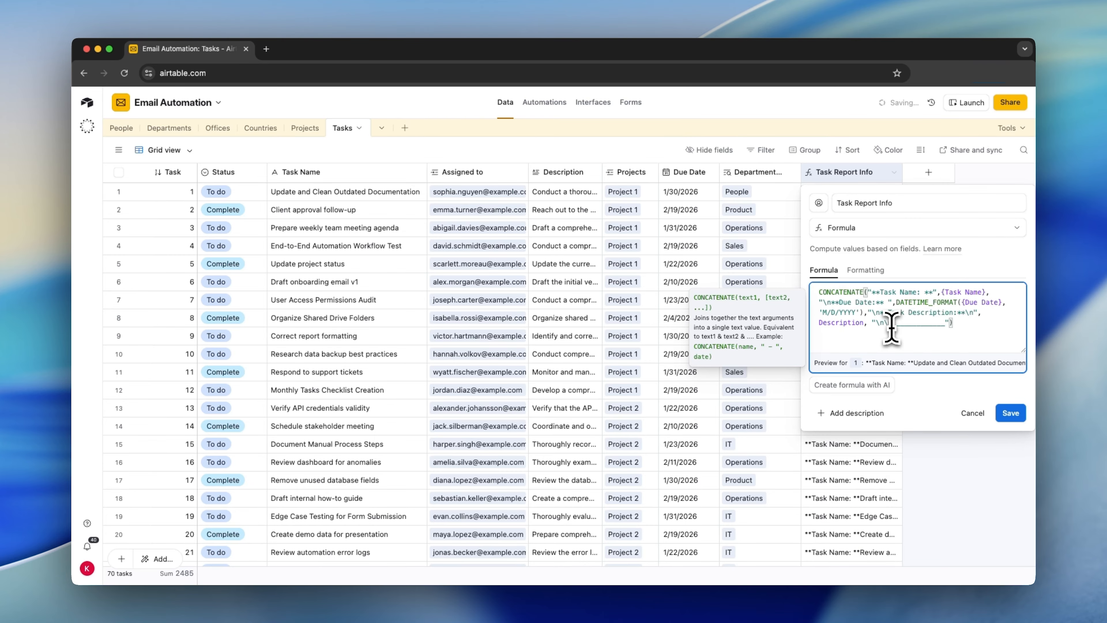
click(1010, 412)
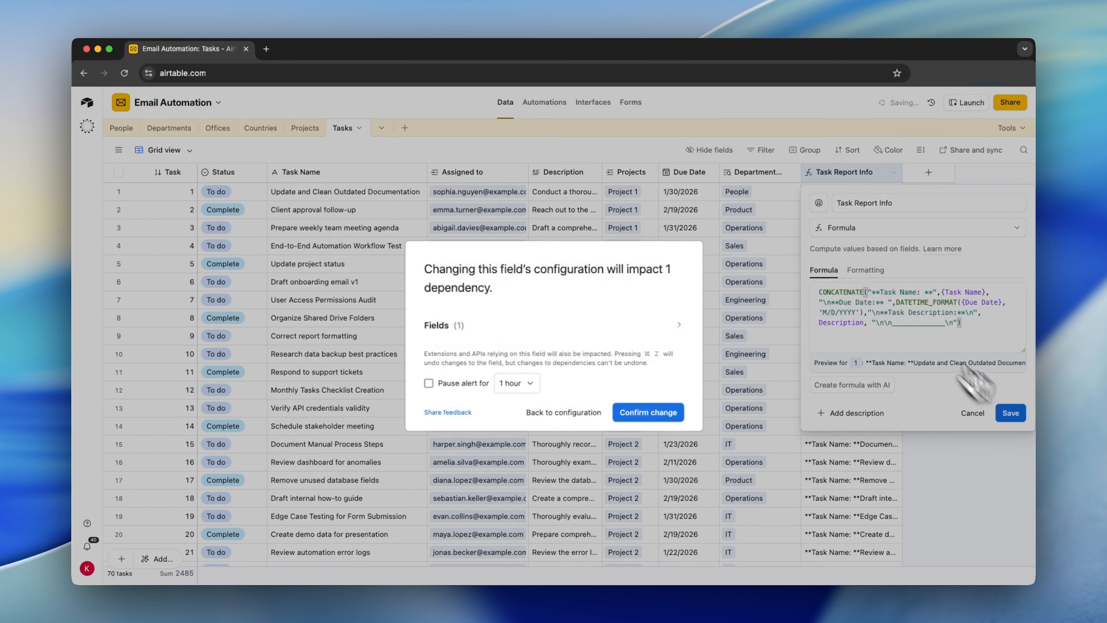
click(643, 410)
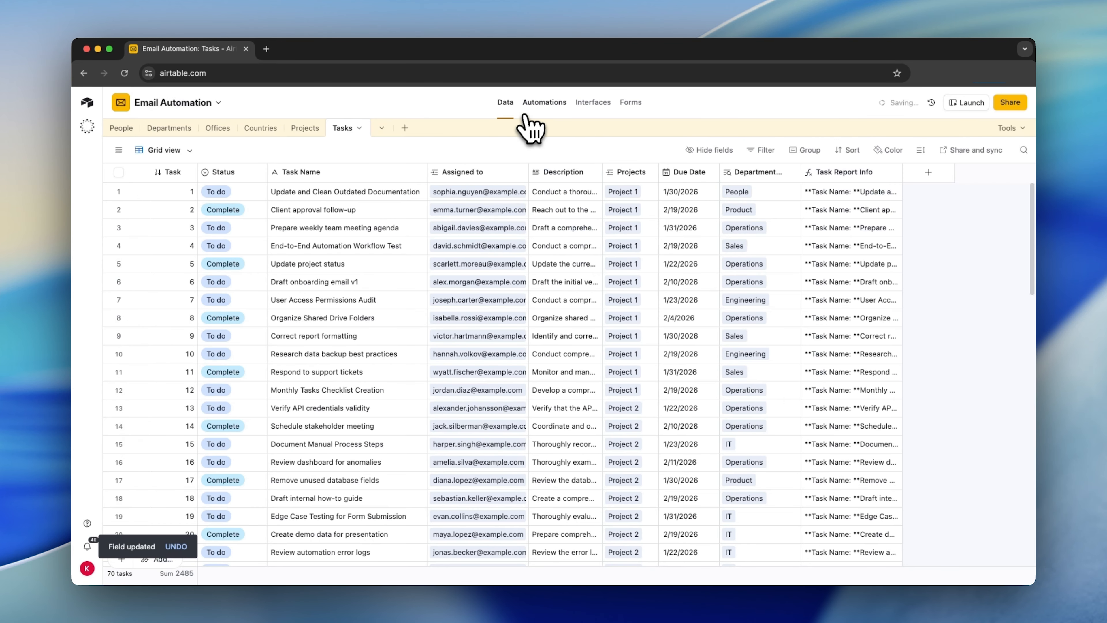
- Retest the Weekly Report automation's Find records action with the updated task text, and close its results
click(532, 118)
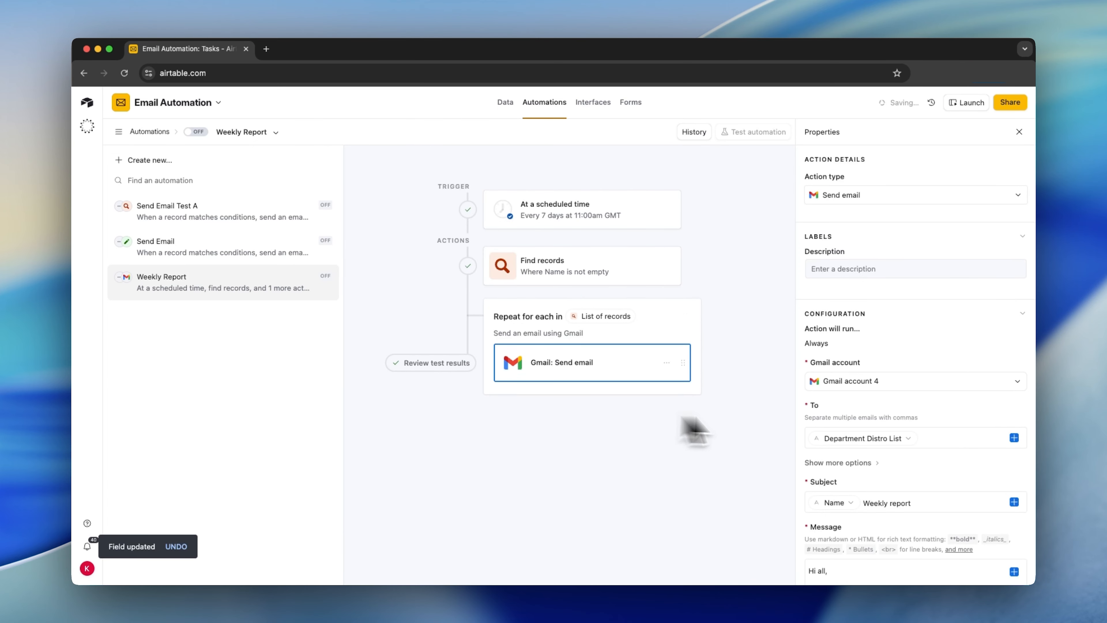
click(527, 275)
scroll(937, 401, down, 8)
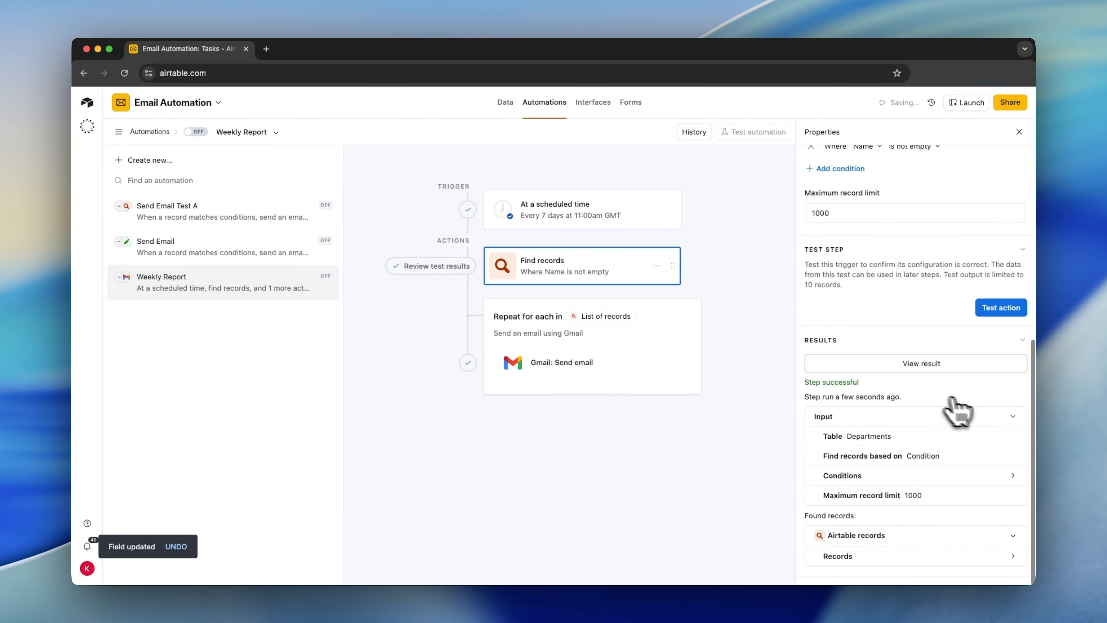
click(1001, 309)
click(823, 363)
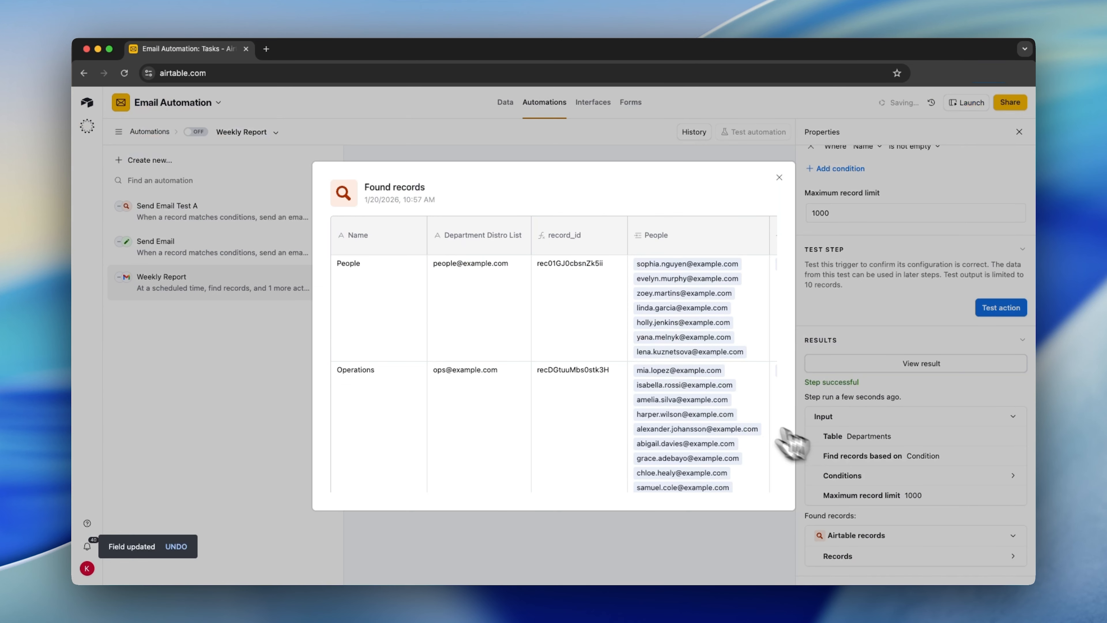
click(779, 177)
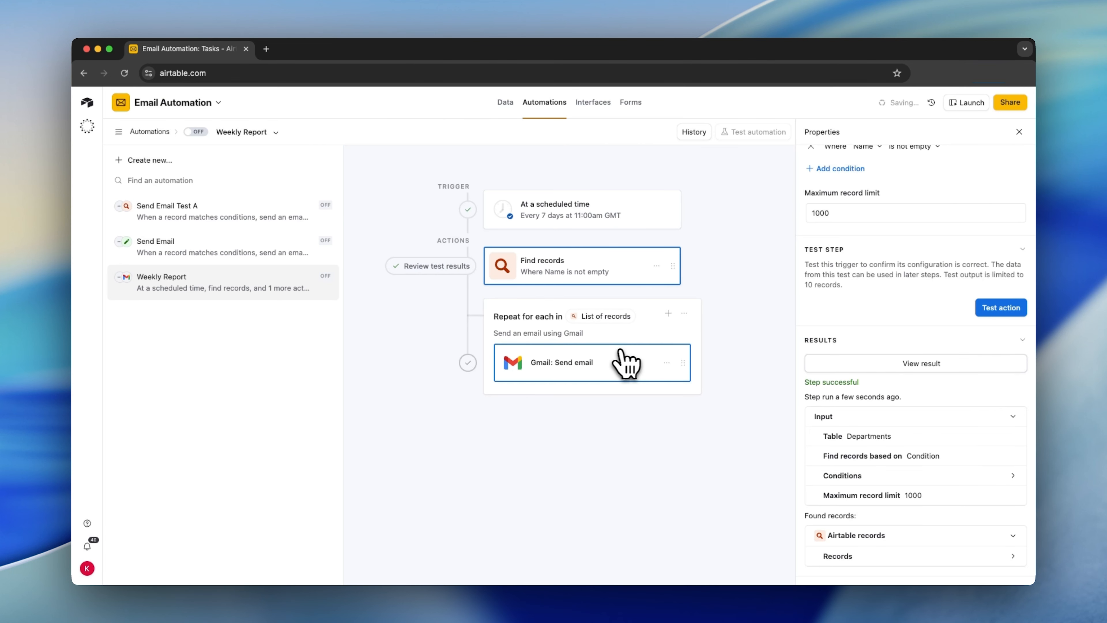
- Generate a new preview of the Gmail Send email action by running both listed tests
click(628, 362)
scroll(993, 431, down, 4)
click(900, 382)
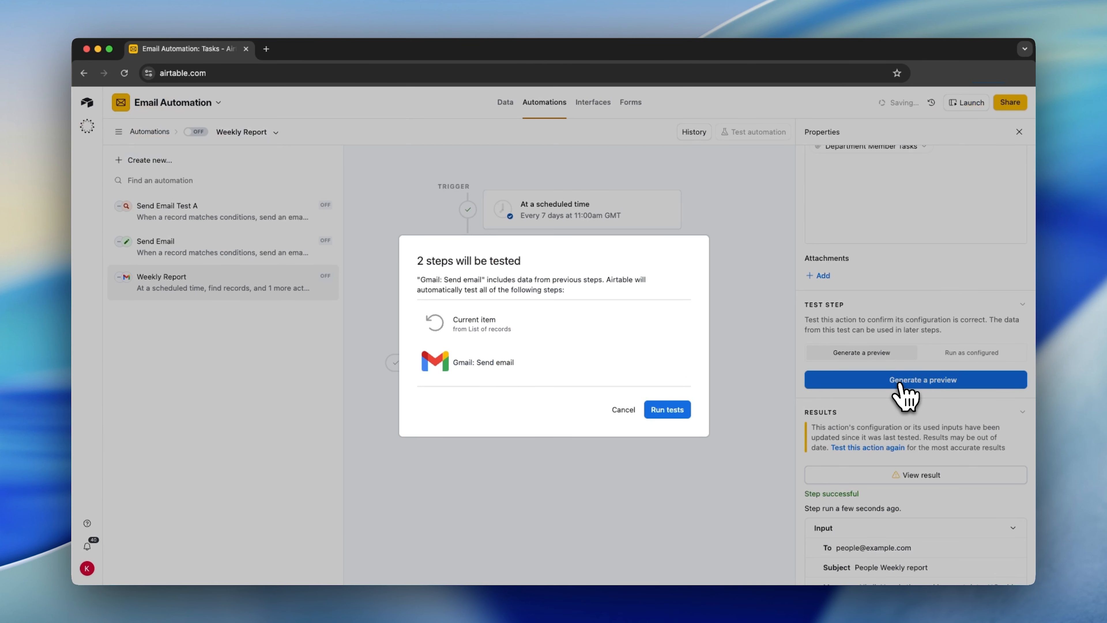
click(668, 411)
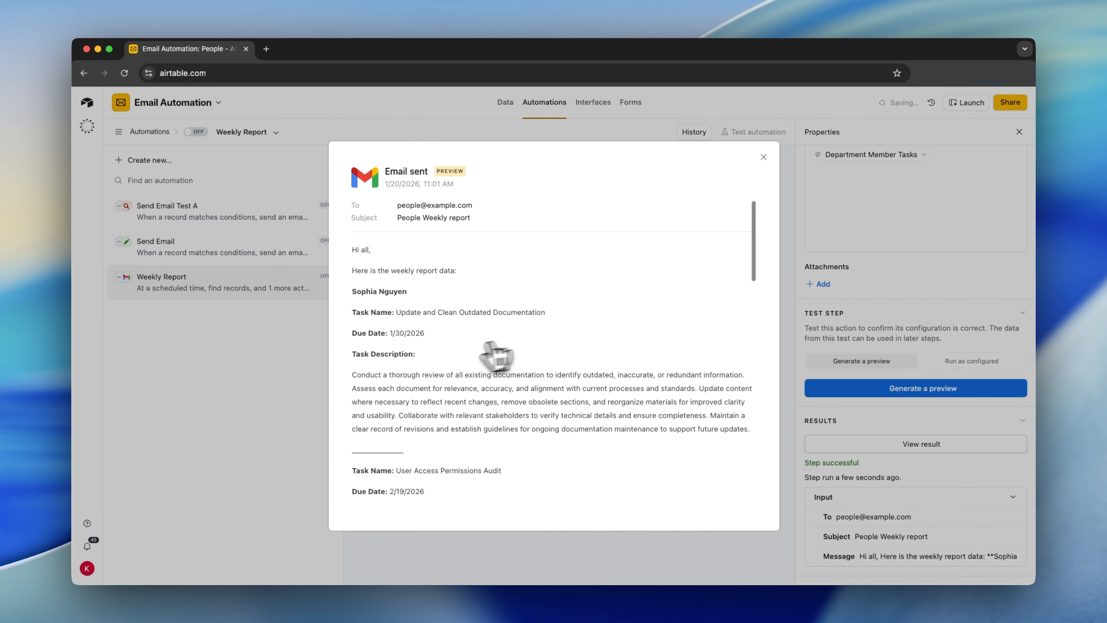
- Examine the separator lines between tasks and between department members throughout the weekly report email preview
drag(411, 297, 354, 296)
scroll(379, 312, down, 5)
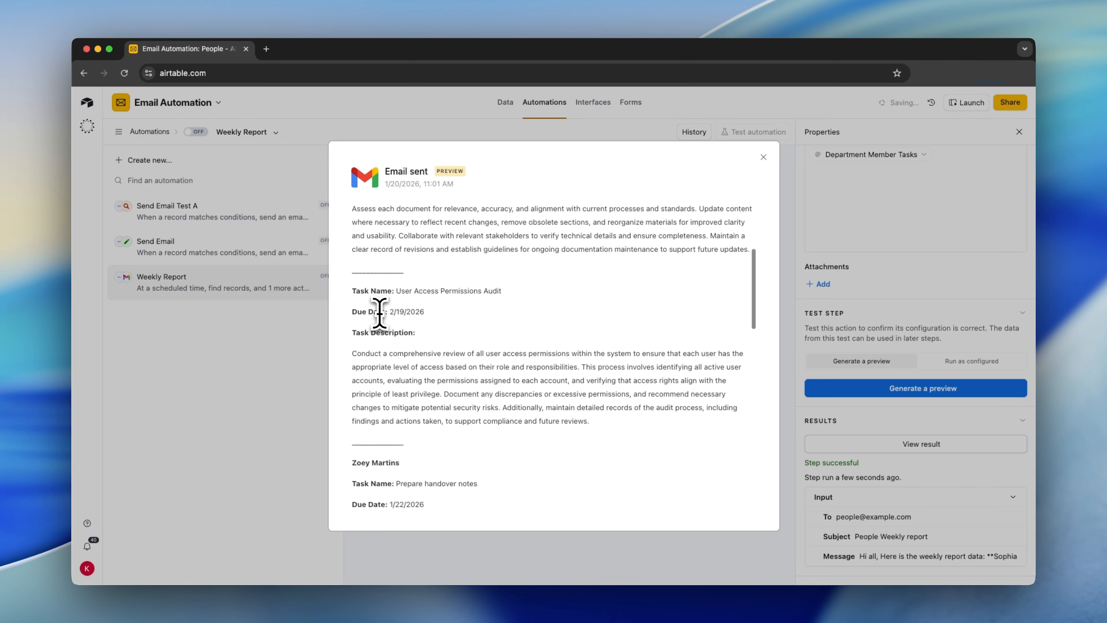
scroll(379, 312, up, 5)
scroll(418, 281, down, 5)
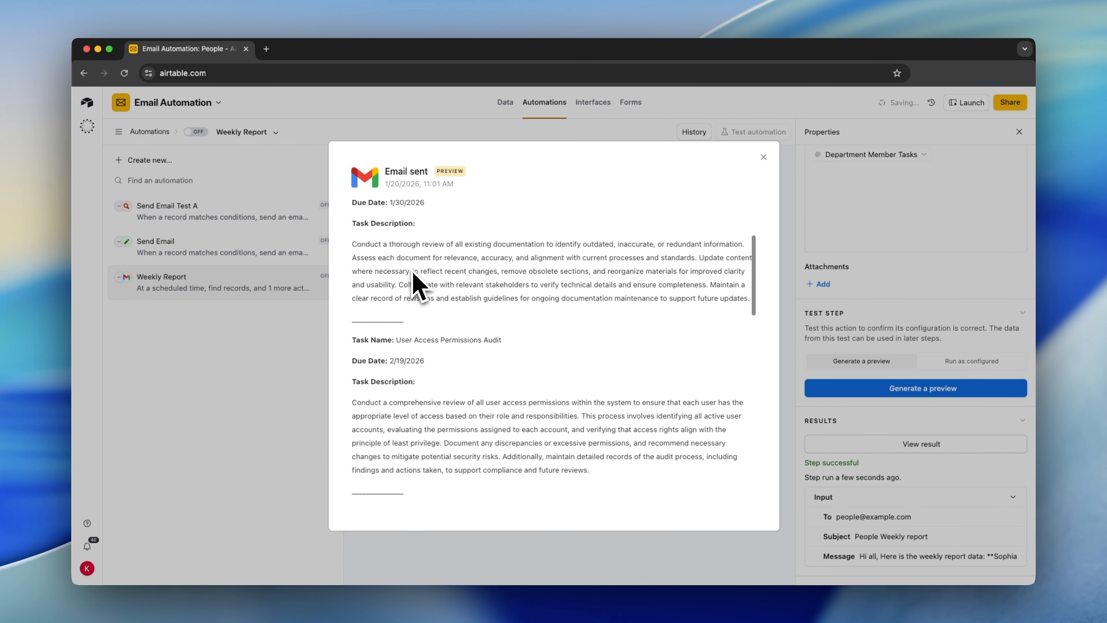
scroll(404, 284, up, 4)
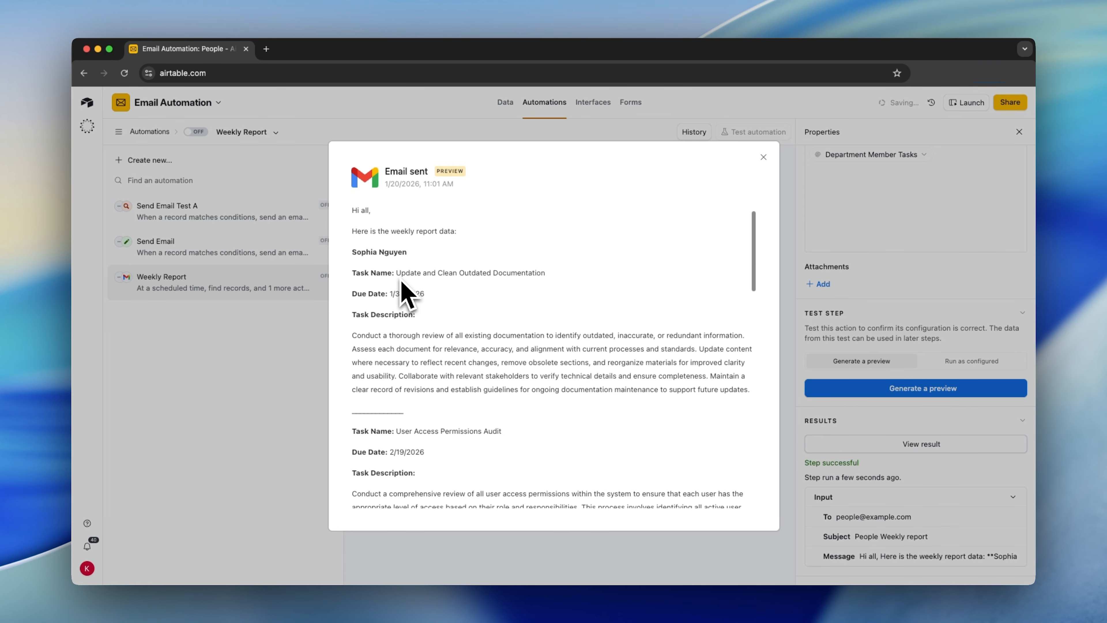
drag(352, 207, 350, 353)
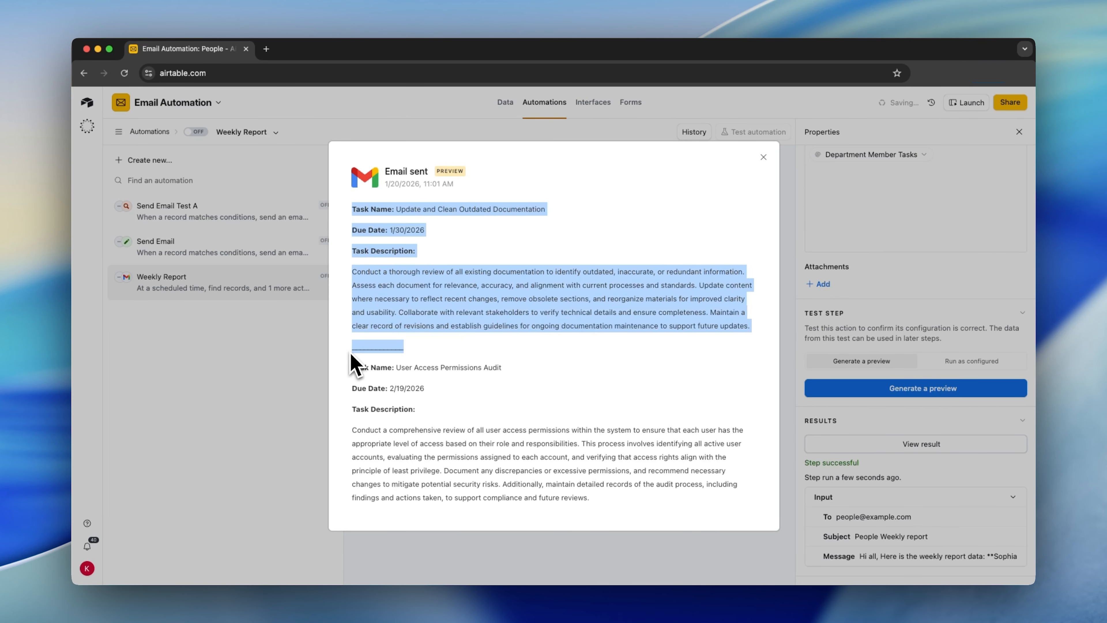
click(351, 364)
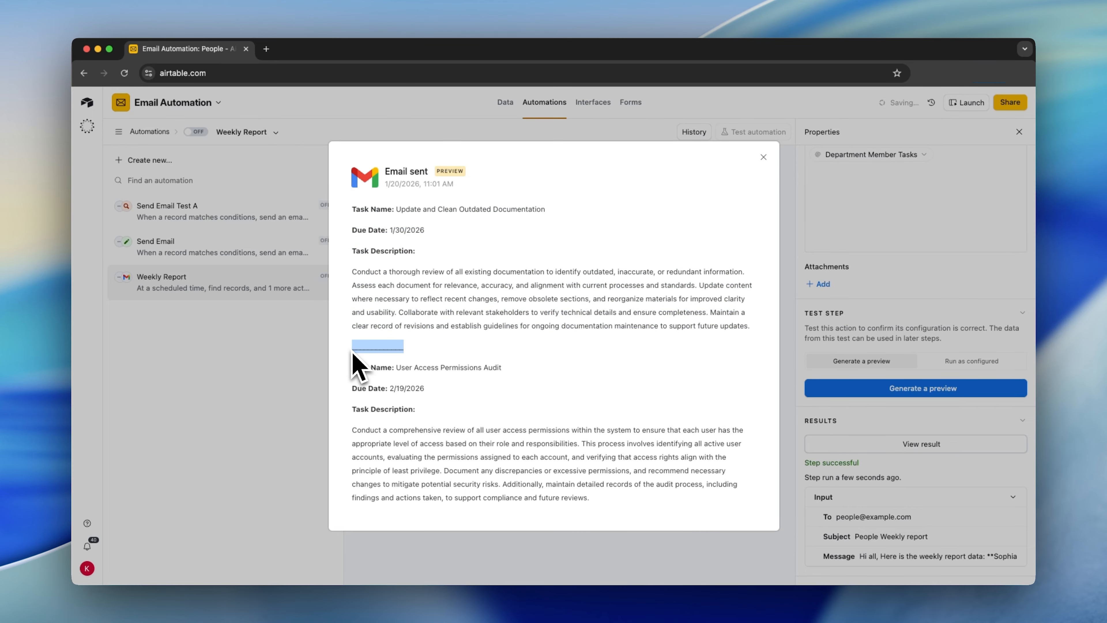
scroll(384, 252, down, 3)
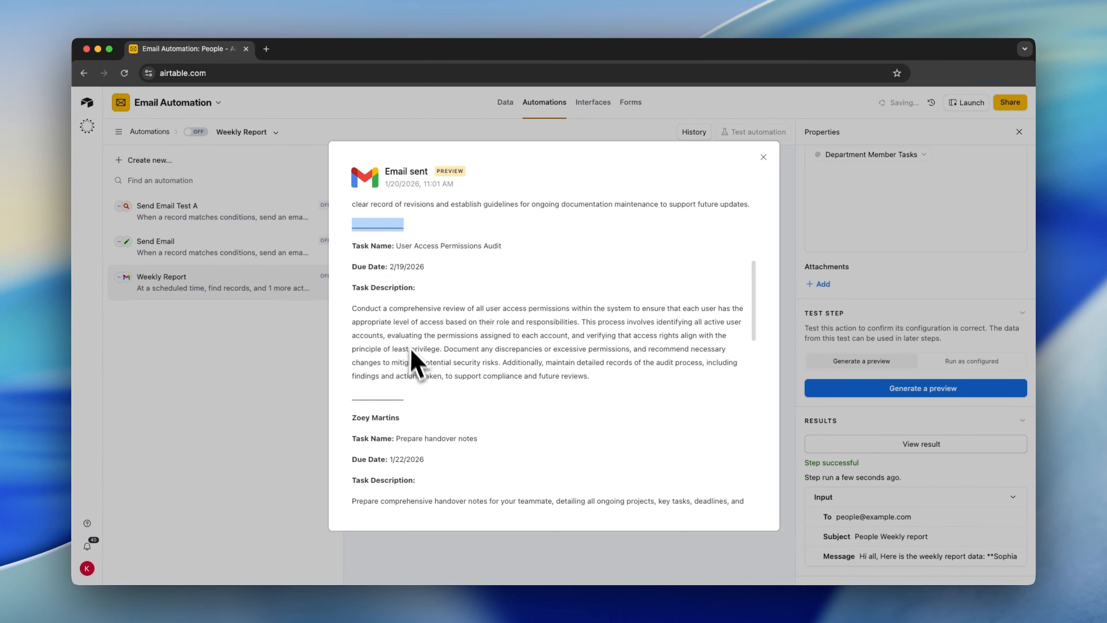
scroll(416, 366, up, 5)
click(403, 311)
scroll(365, 312, down, 4)
scroll(371, 301, up, 1)
drag(404, 354, 352, 360)
click(386, 309)
scroll(352, 360, down, 3)
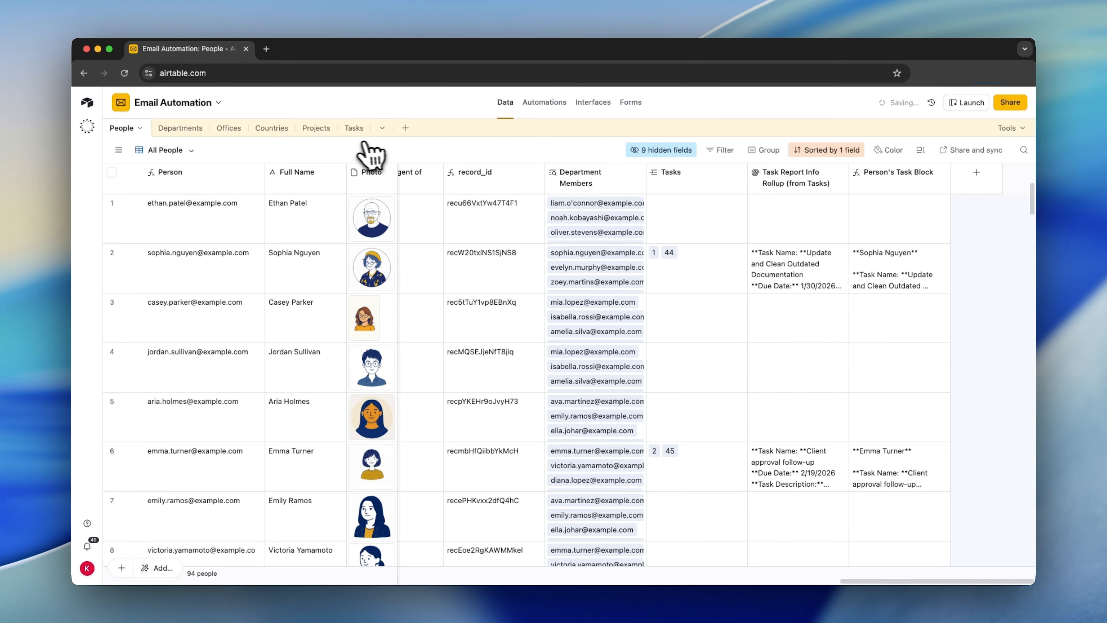
- In the Tasks table's Task Report Info formula, remove the underscore line and the "\n" following it, ending with "\n\n", and save the change
click(353, 128)
double_click(843, 174)
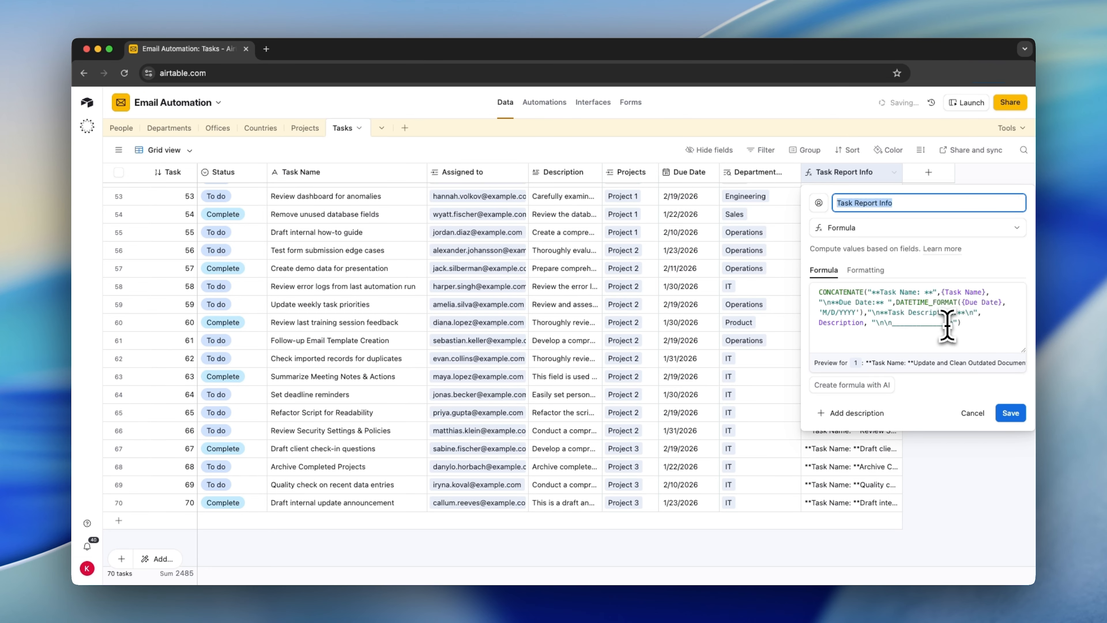
drag(958, 323, 908, 322)
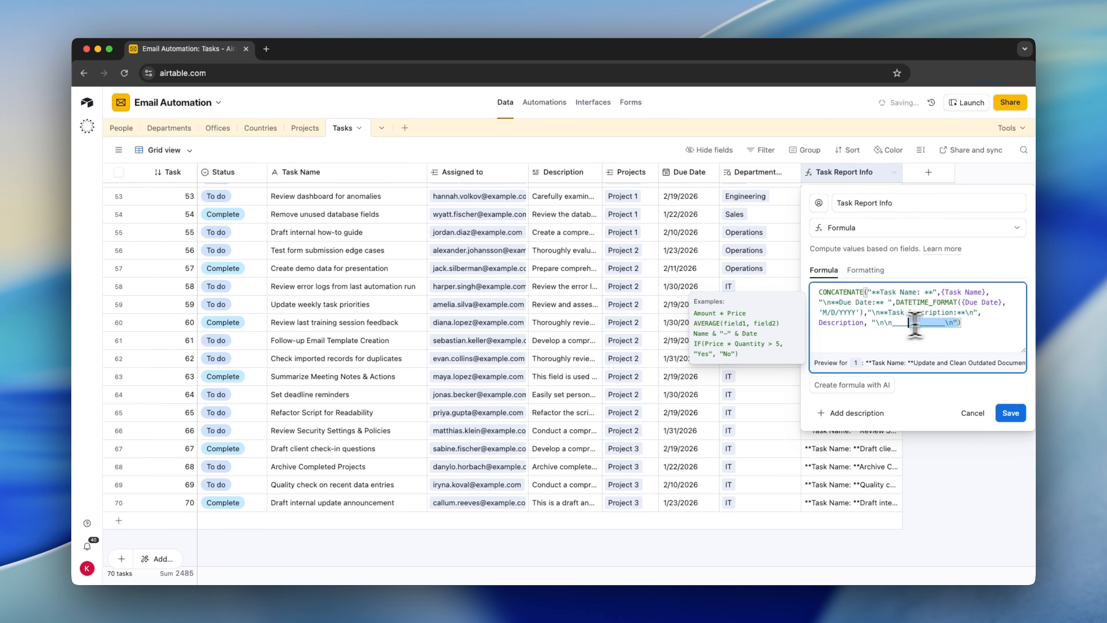
key(BackSpace)
click(1009, 413)
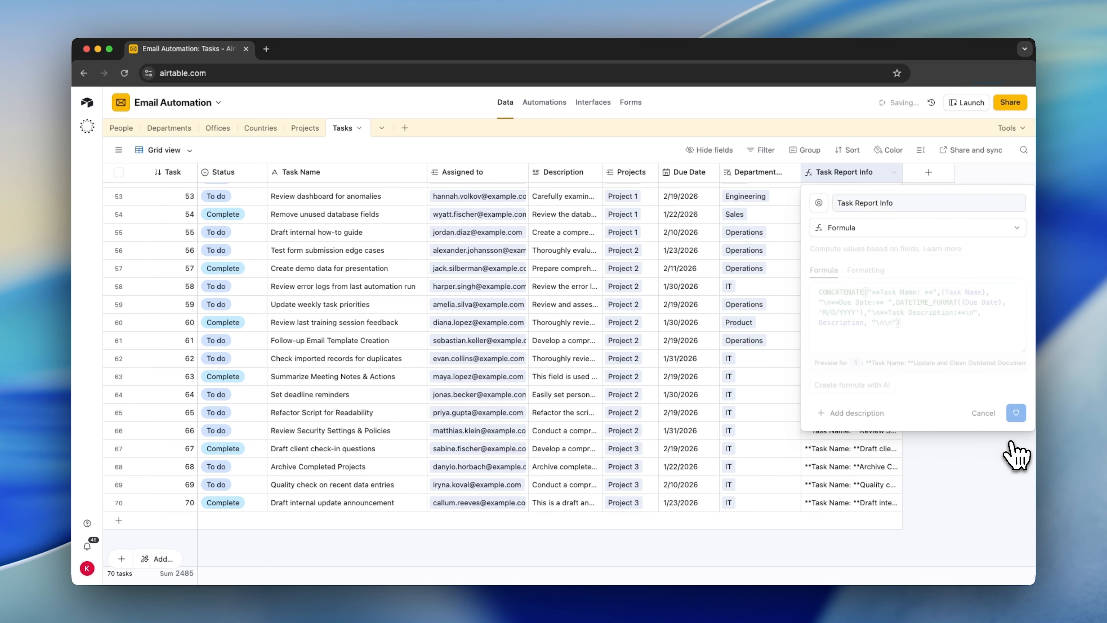
click(634, 410)
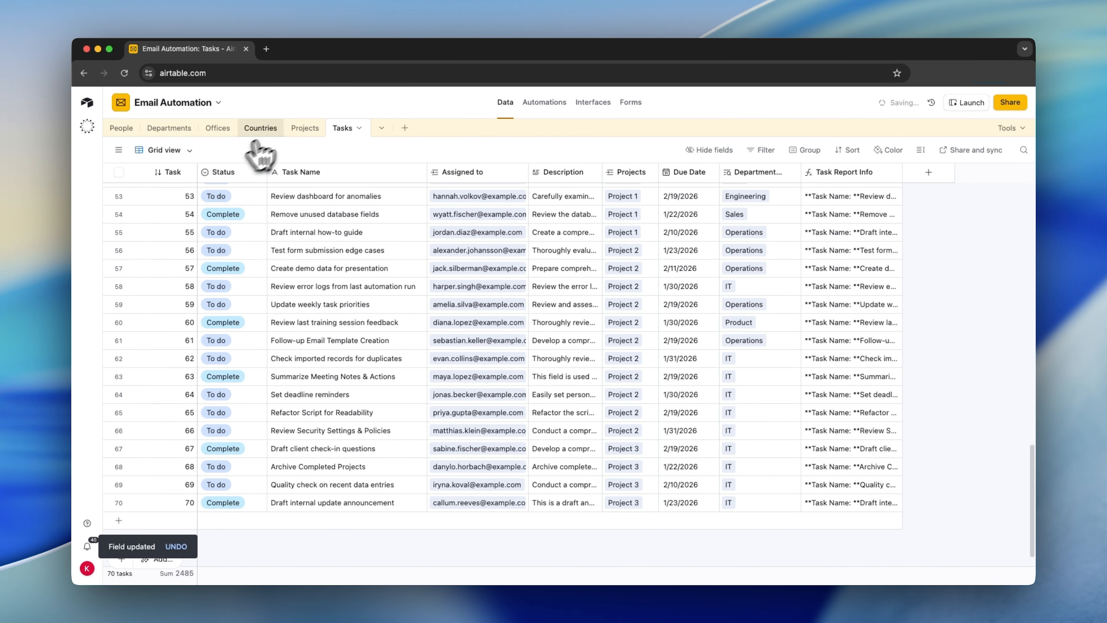
- In the People table's Person's Task Block formula, append an underscore line with "\n" after the rollup inside CONCATENATE, and save it
click(120, 129)
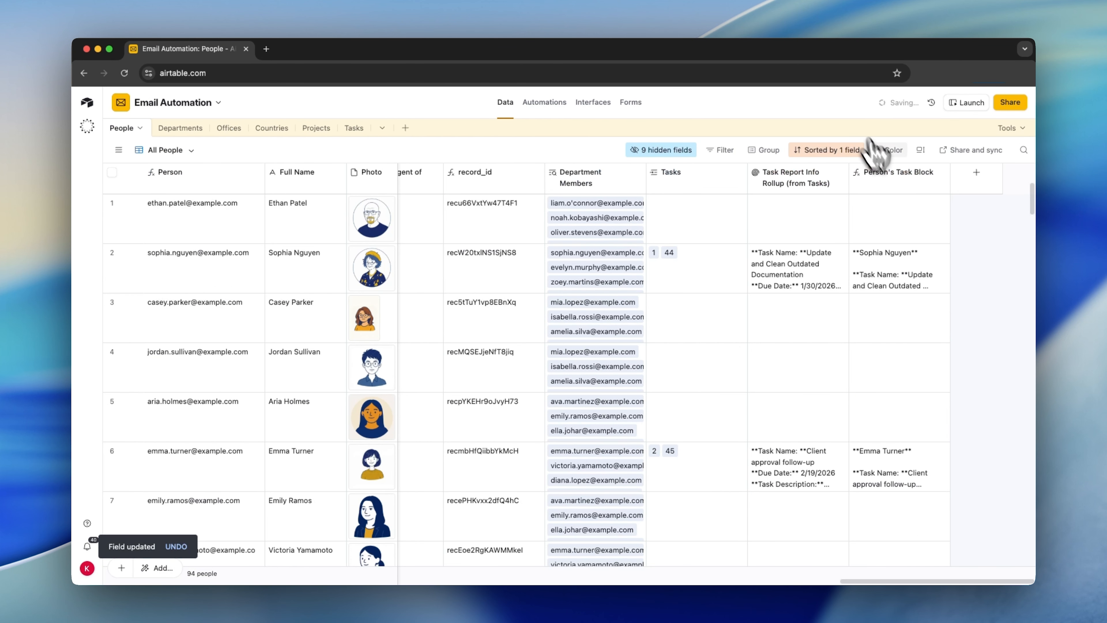
double_click(889, 179)
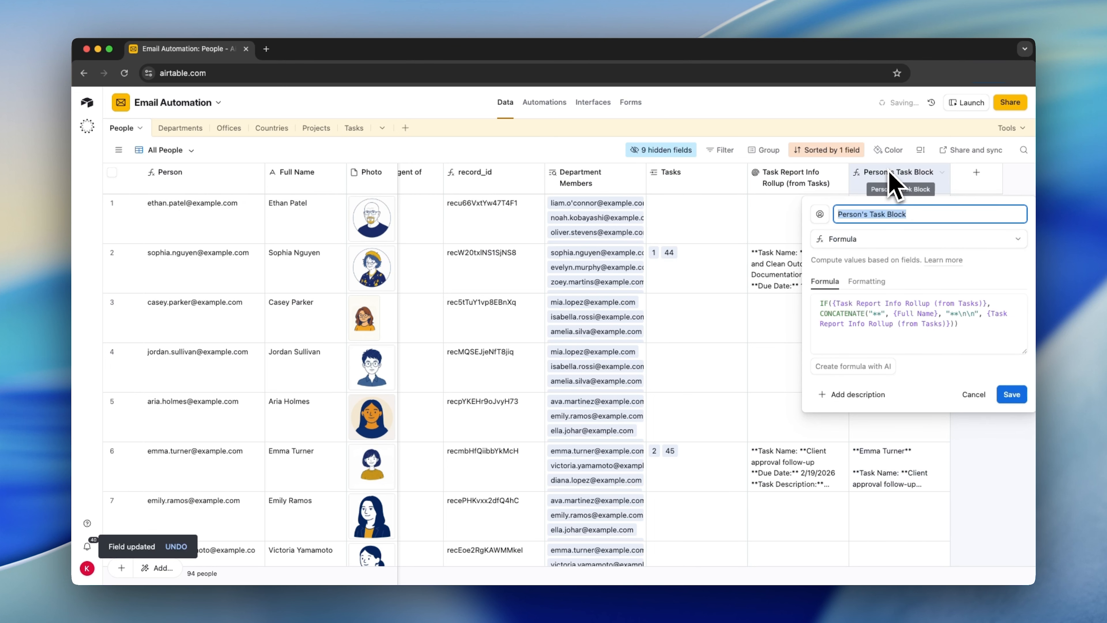
click(954, 334)
text(, "____________\n)
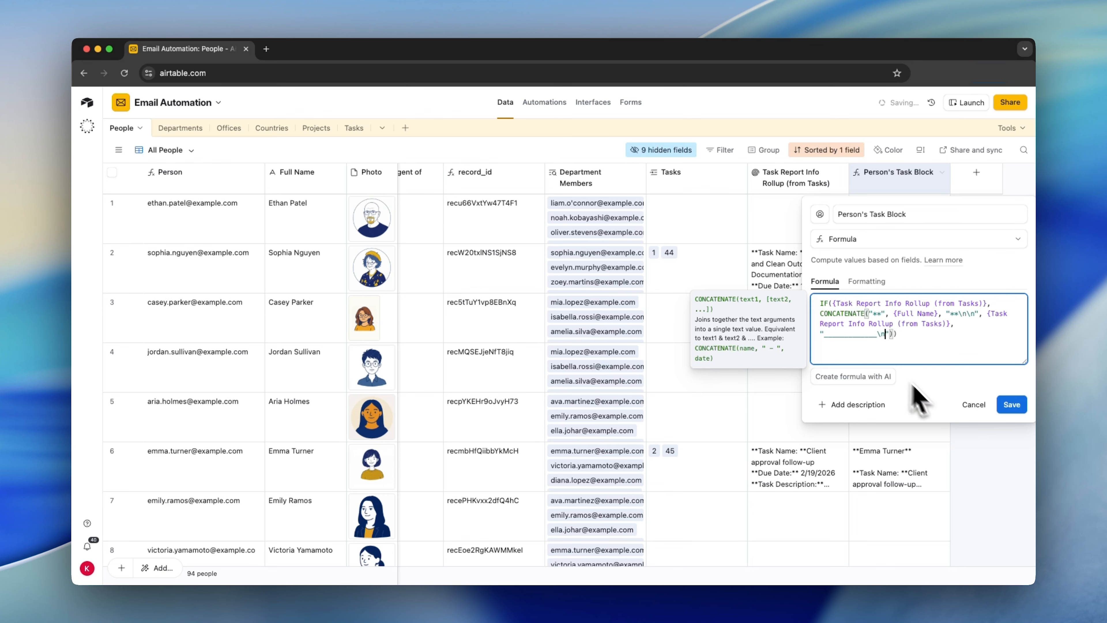
click(1011, 405)
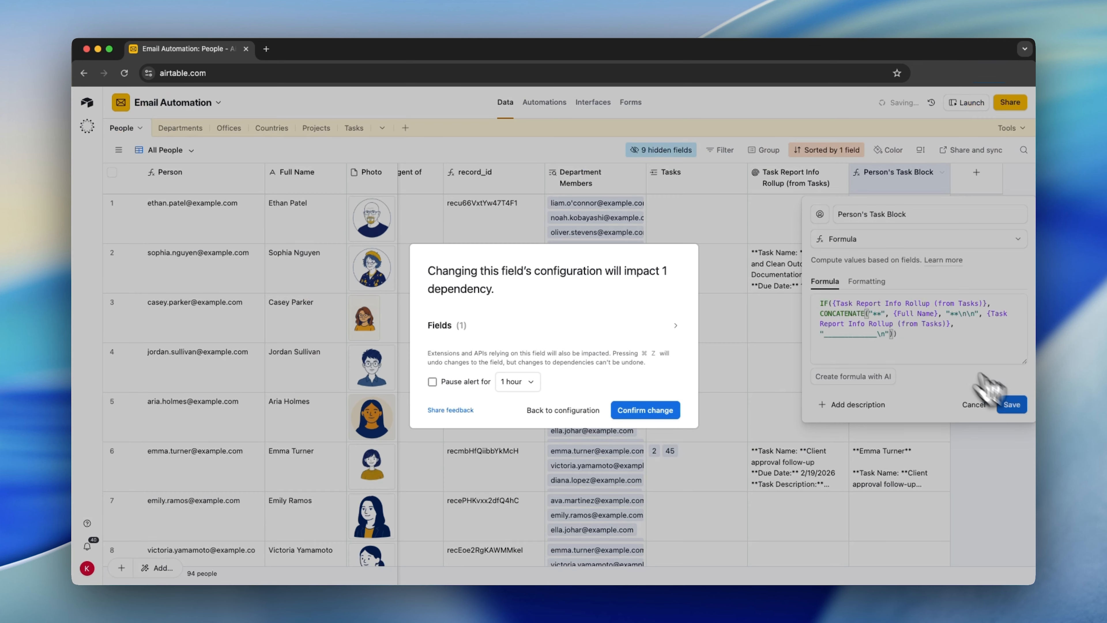
click(663, 411)
- Retest the Find records action of the Weekly Report automation with the revised formulas, and close the found records
click(544, 102)
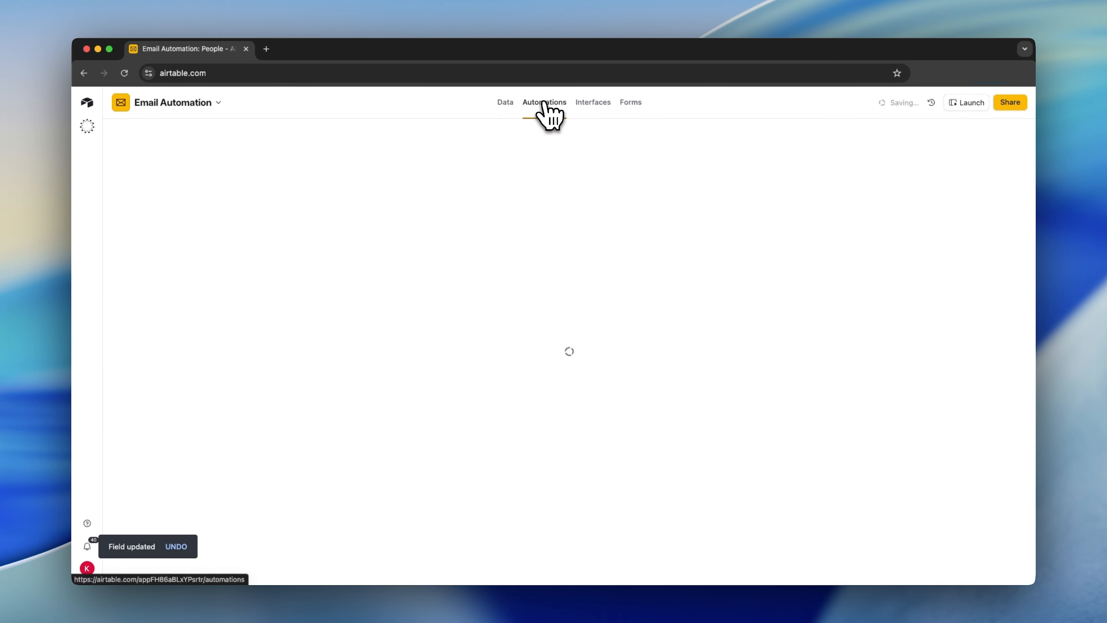
click(592, 273)
scroll(915, 336, down, 10)
click(998, 311)
scroll(893, 446, down, 5)
click(814, 368)
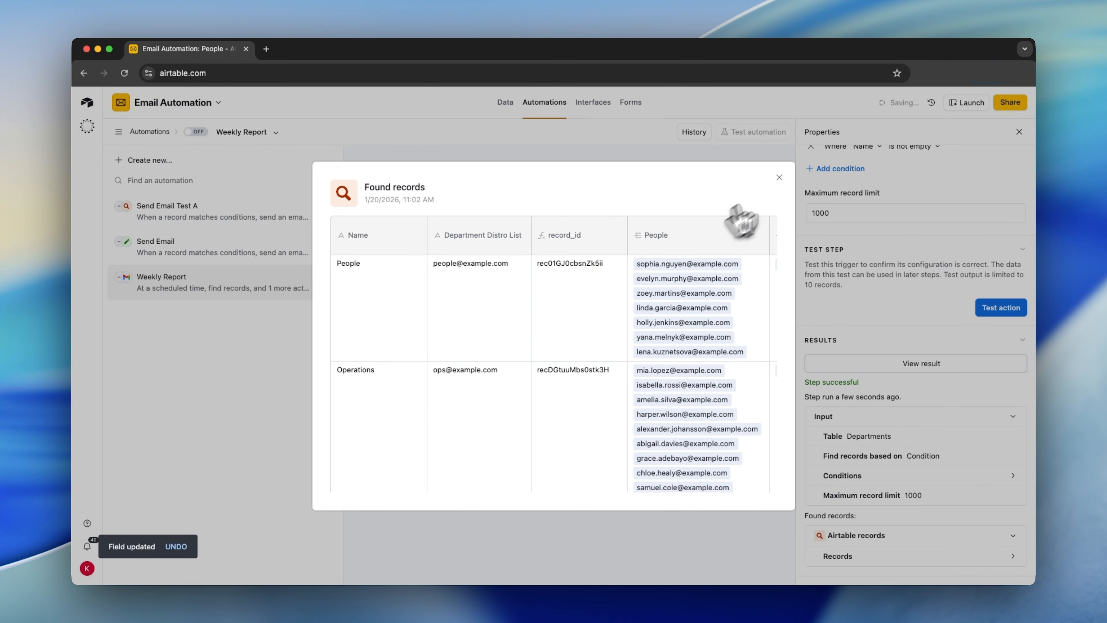
click(778, 177)
- Generate a fresh preview of the Gmail Send email action in the Weekly Report automation
click(605, 368)
scroll(926, 349, down, 3)
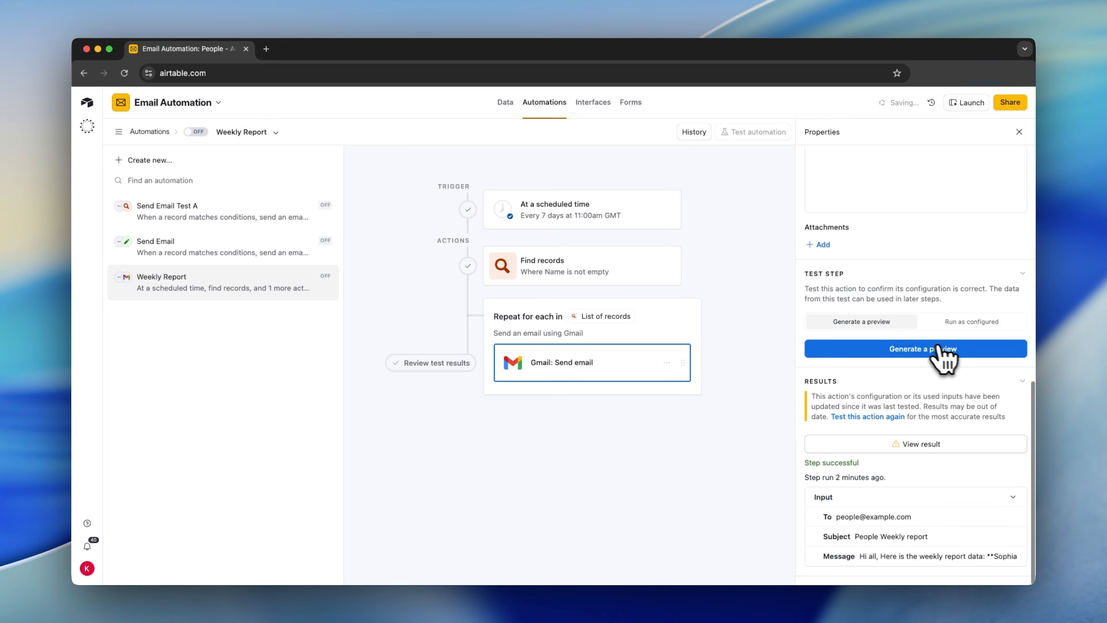
click(928, 349)
click(665, 410)
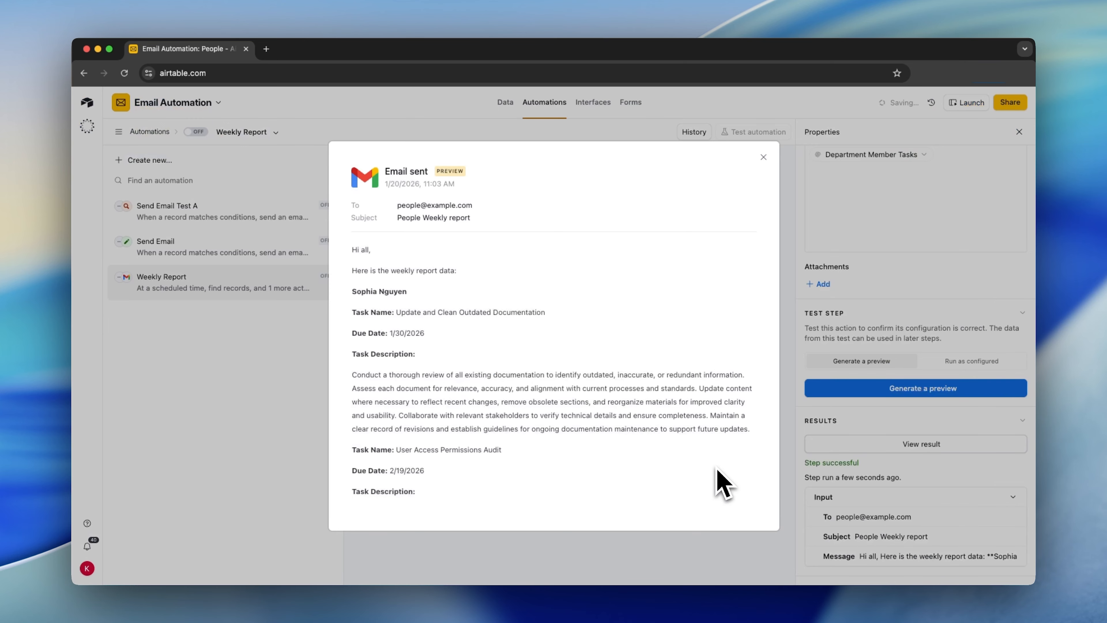
- Examine the email preview for the separator between department members and the spacing between one person's tasks, and close it
scroll(534, 402, down, 3)
scroll(534, 403, up, 2)
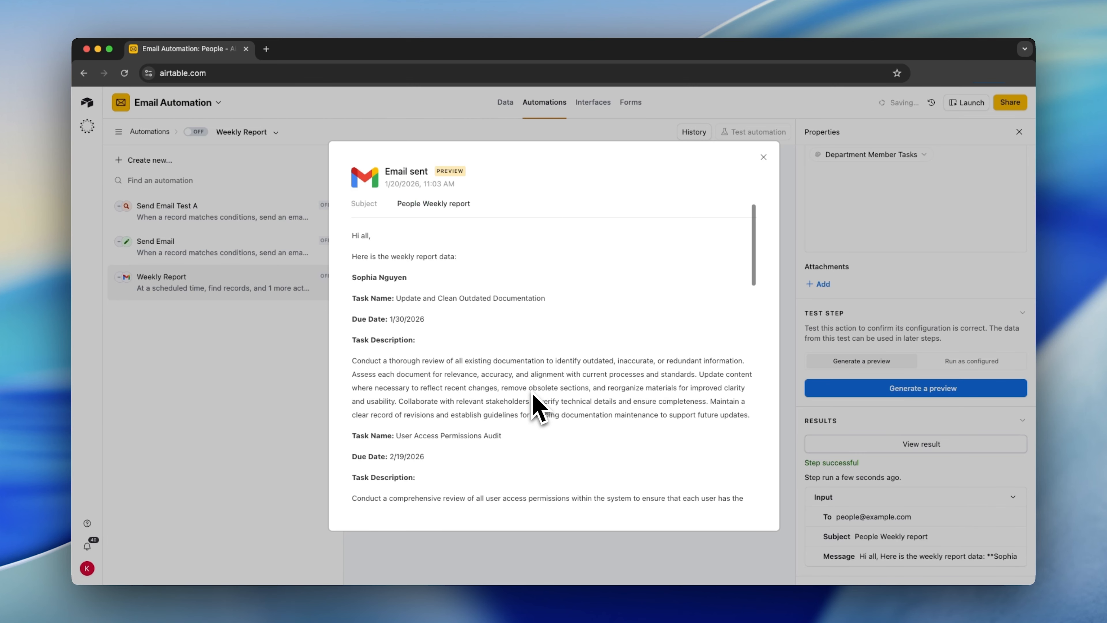
scroll(375, 301, down, 1)
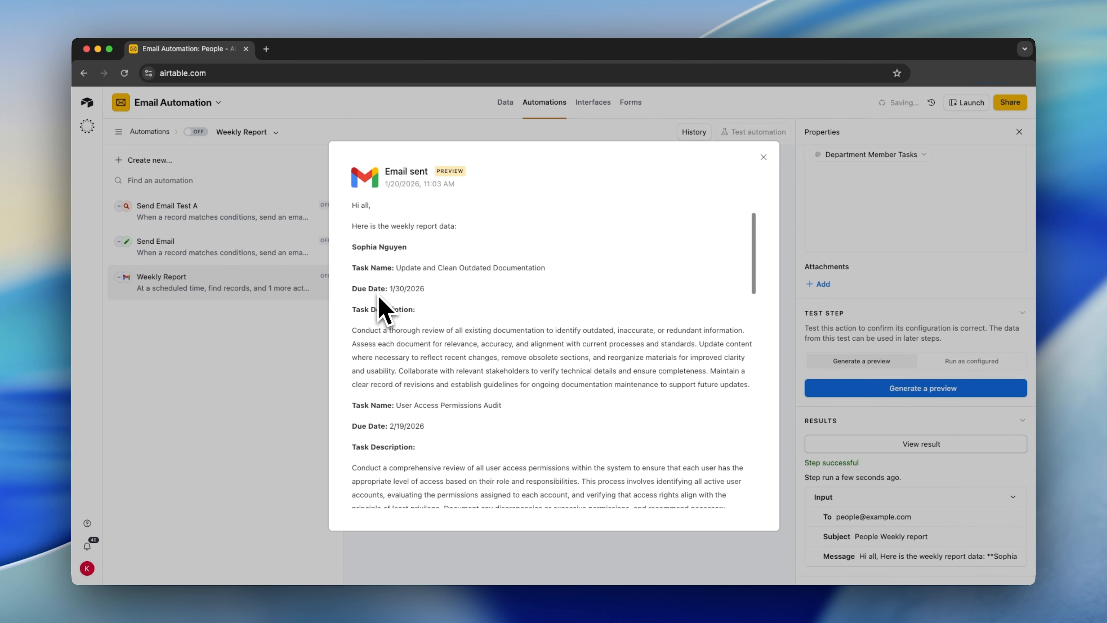
scroll(374, 283, down, 6)
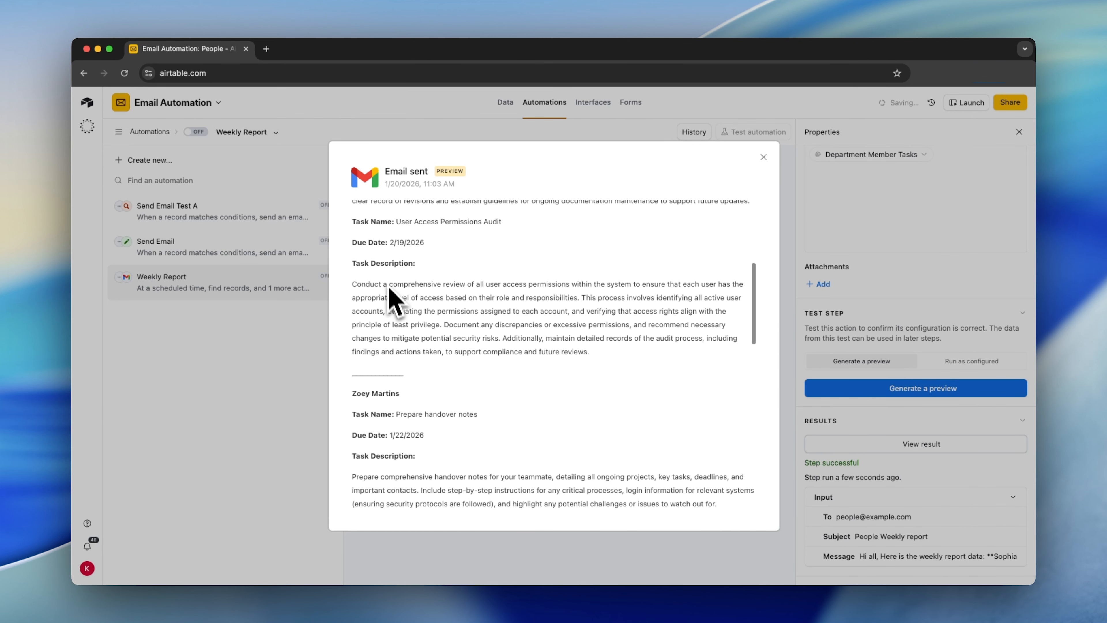
scroll(422, 406, down, 1)
drag(347, 382, 370, 373)
click(375, 372)
click(255, 392)
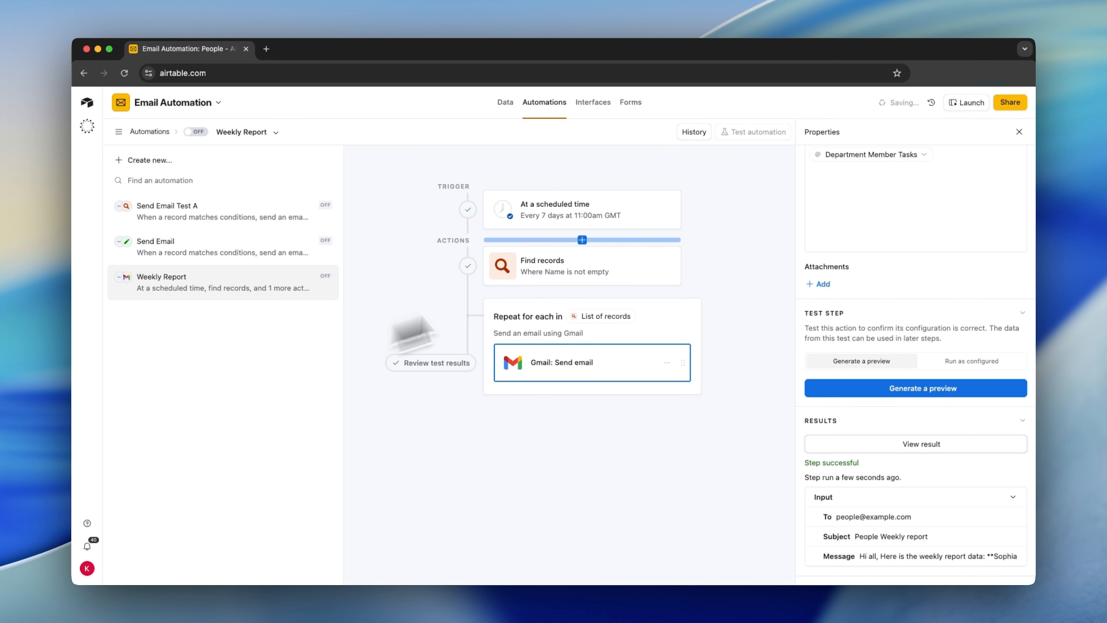
- Review the Complete and To do values in the Status field of the Tasks table
click(504, 104)
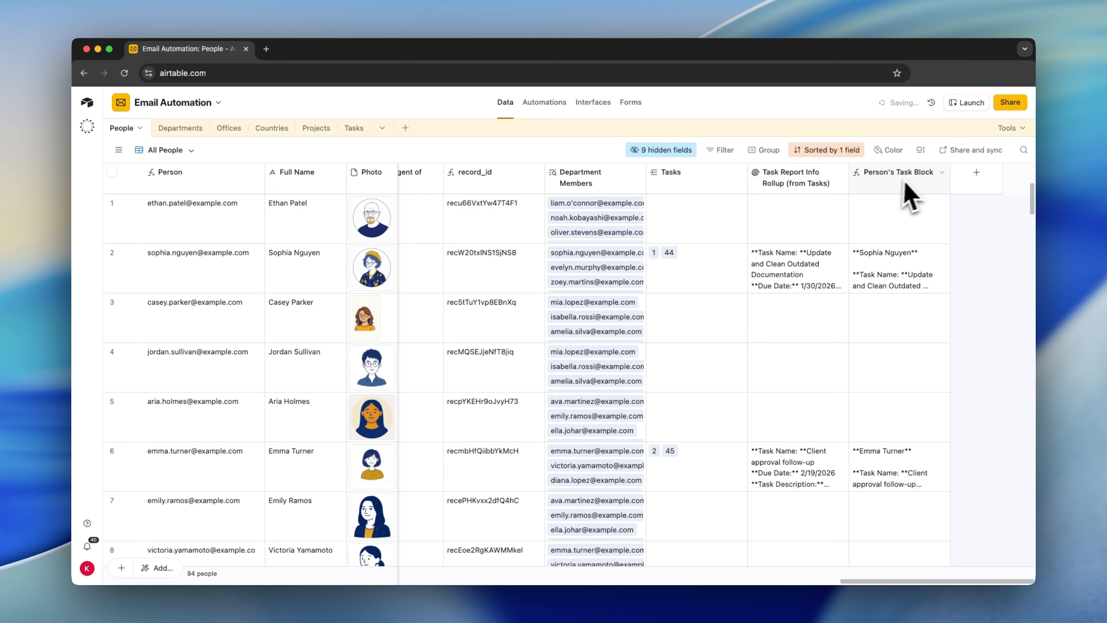
click(354, 127)
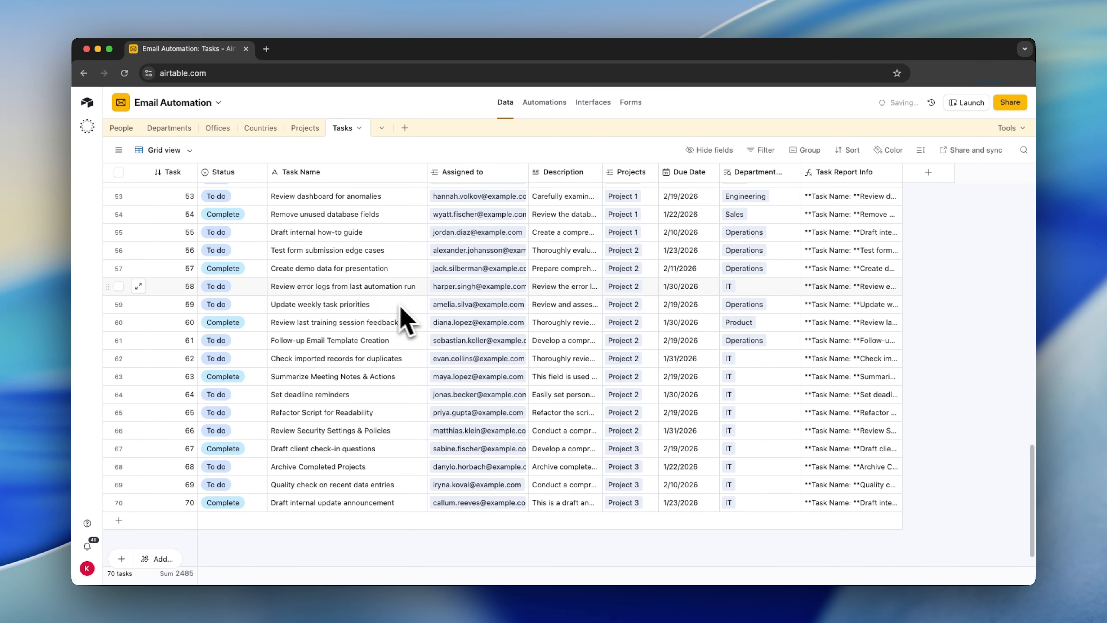
click(239, 270)
click(231, 323)
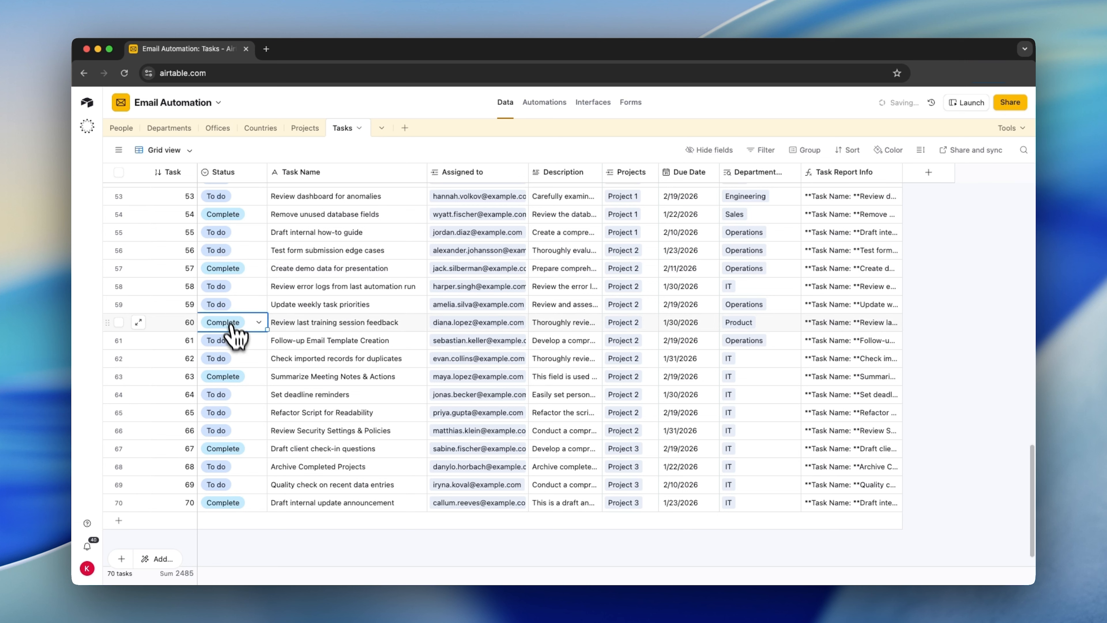
click(244, 378)
click(244, 448)
click(227, 375)
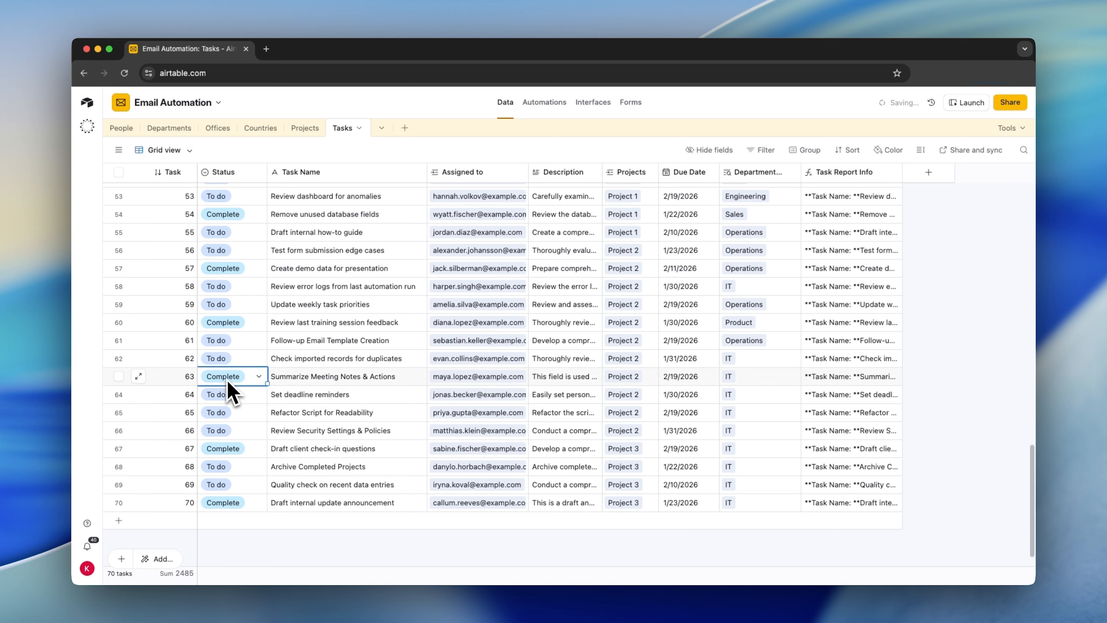
click(233, 358)
click(227, 342)
click(223, 306)
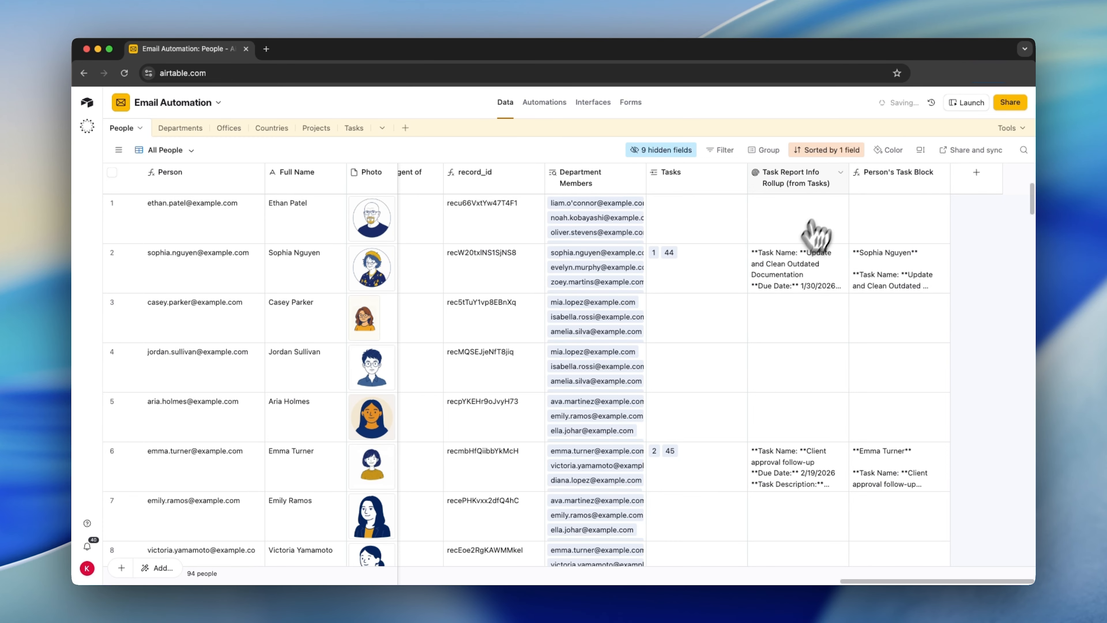
- Limit the People table's Task Report Info Rollup (from Tasks) to linked tasks where Status is To do, and save the change
double_click(780, 186)
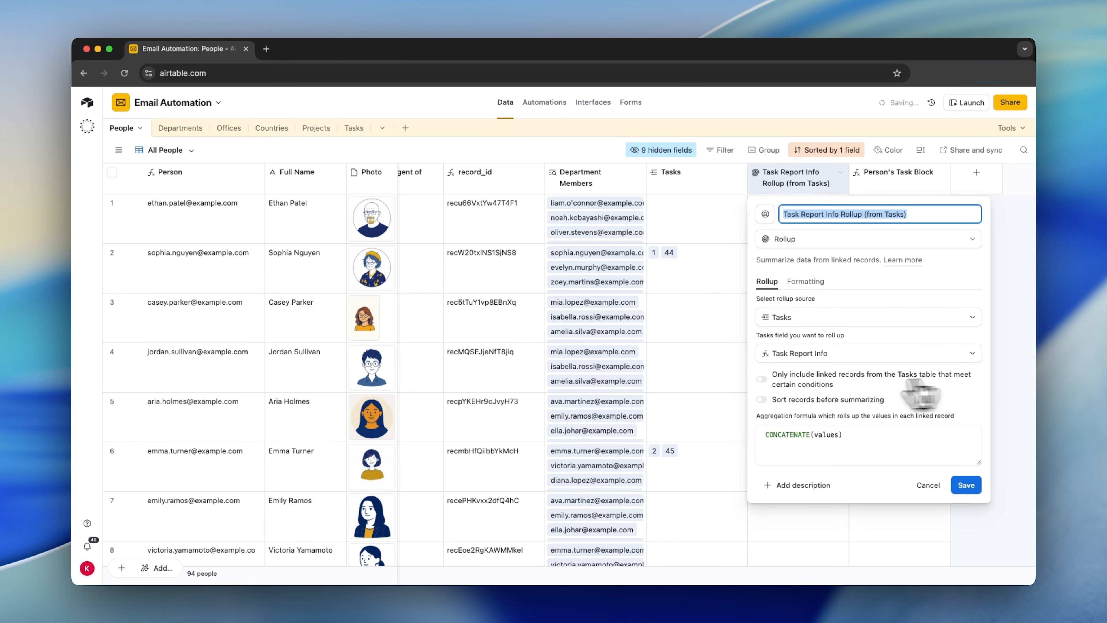
click(784, 379)
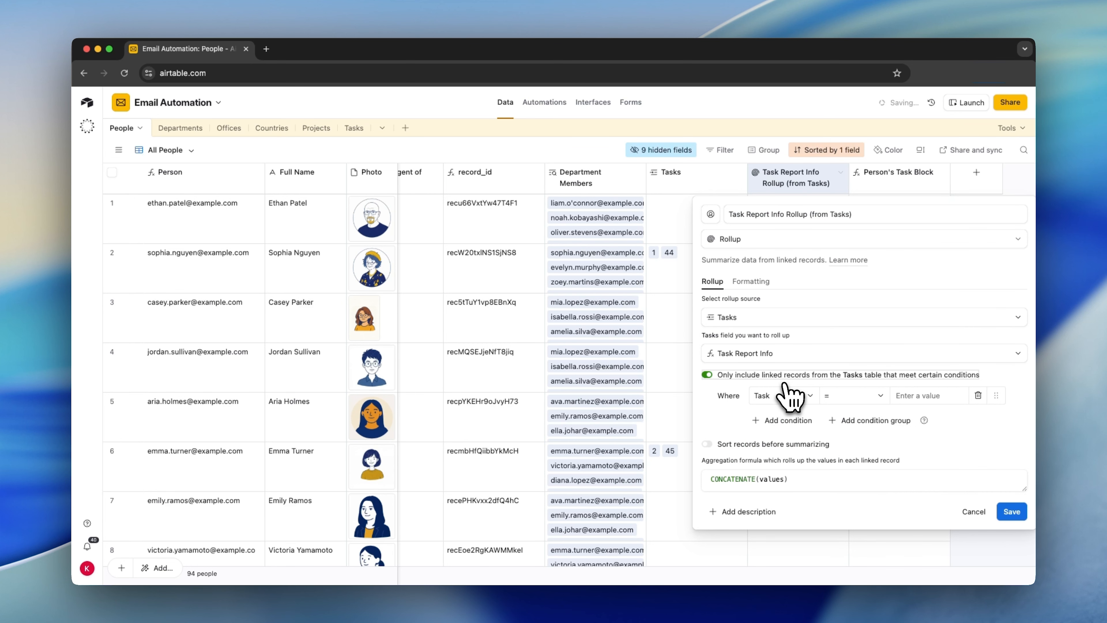
click(800, 400)
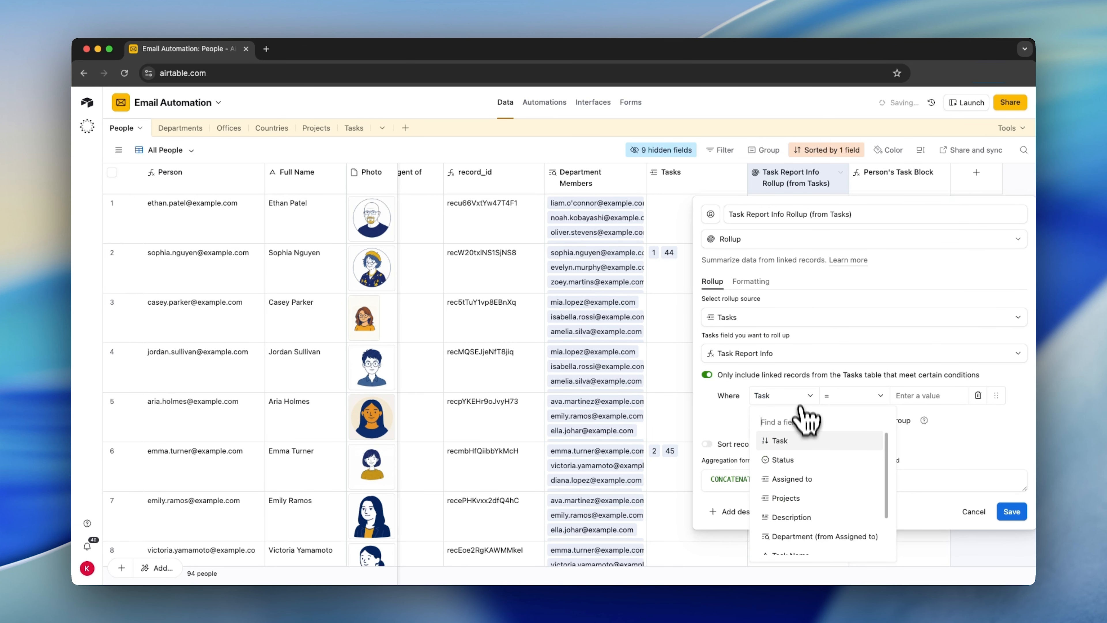
click(803, 459)
click(871, 397)
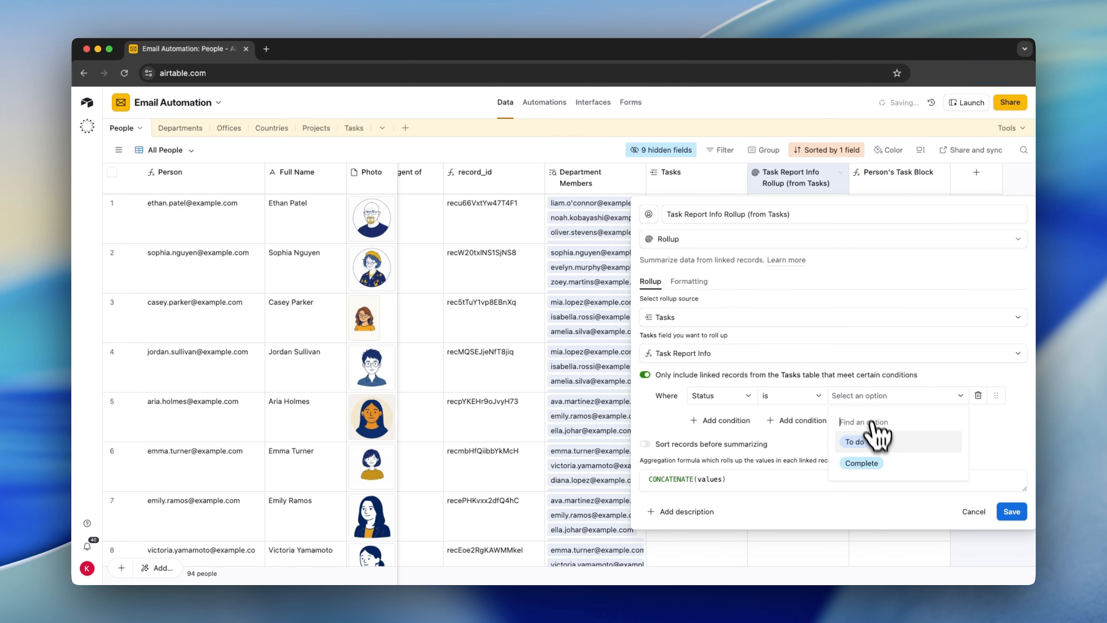
click(871, 441)
click(1013, 511)
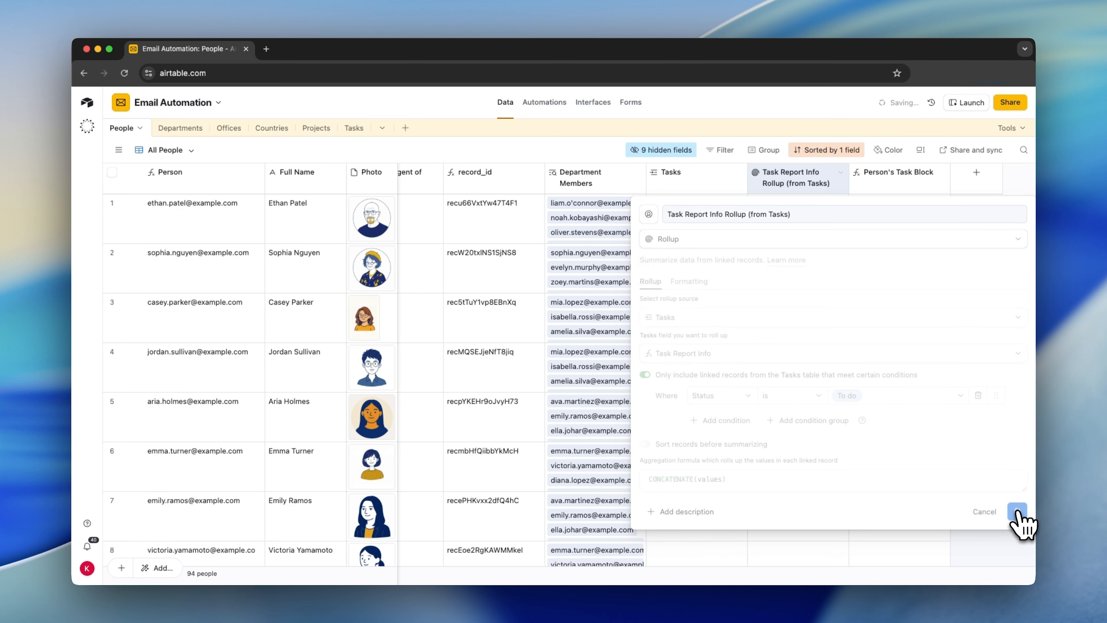
click(646, 411)
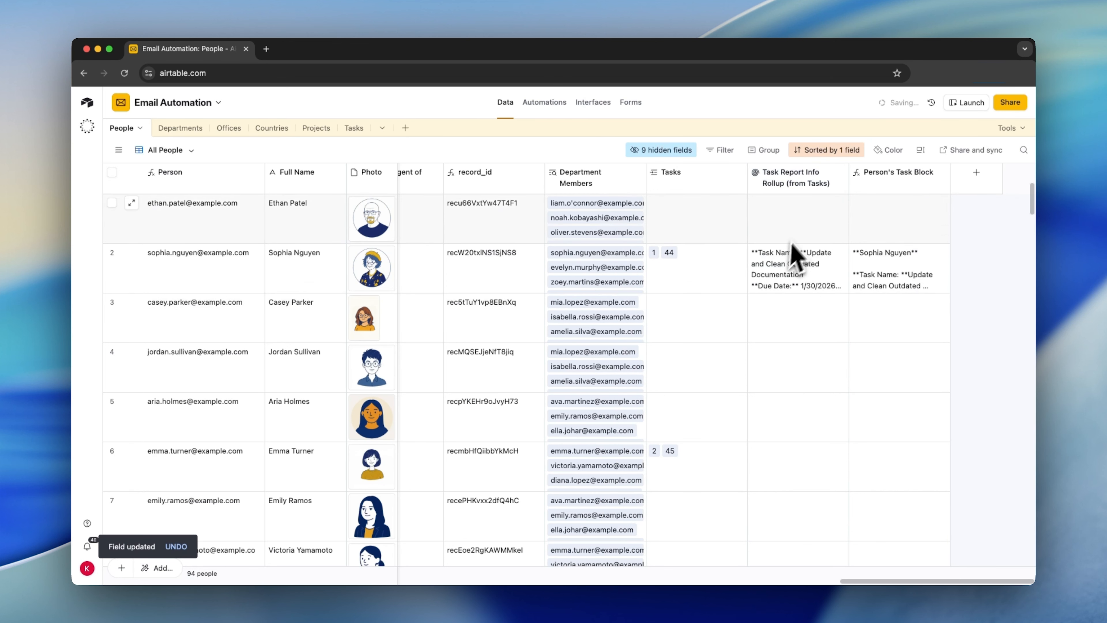
- Check the second person's expanded task rollup text and the rollup's filter condition, leaving the field settings without changes
click(788, 284)
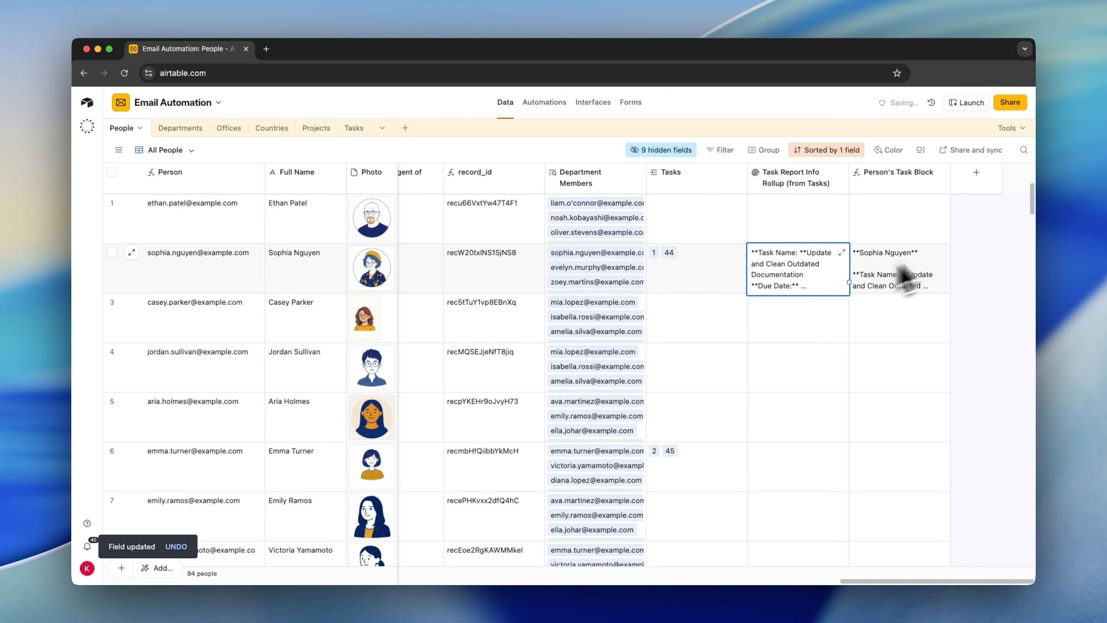
click(841, 253)
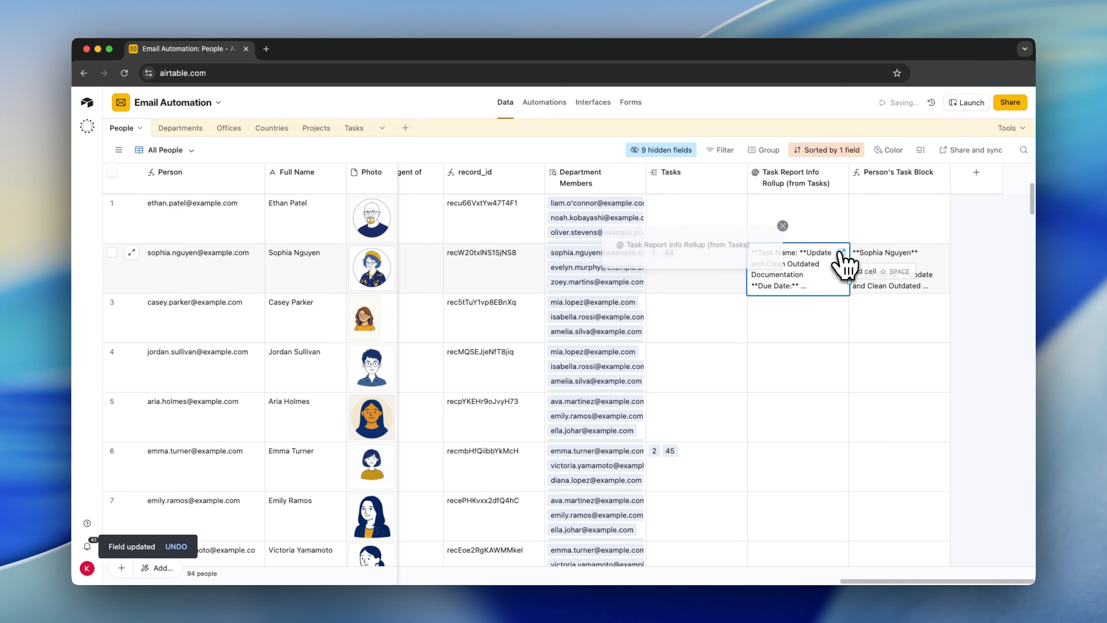
scroll(694, 352, down, 3)
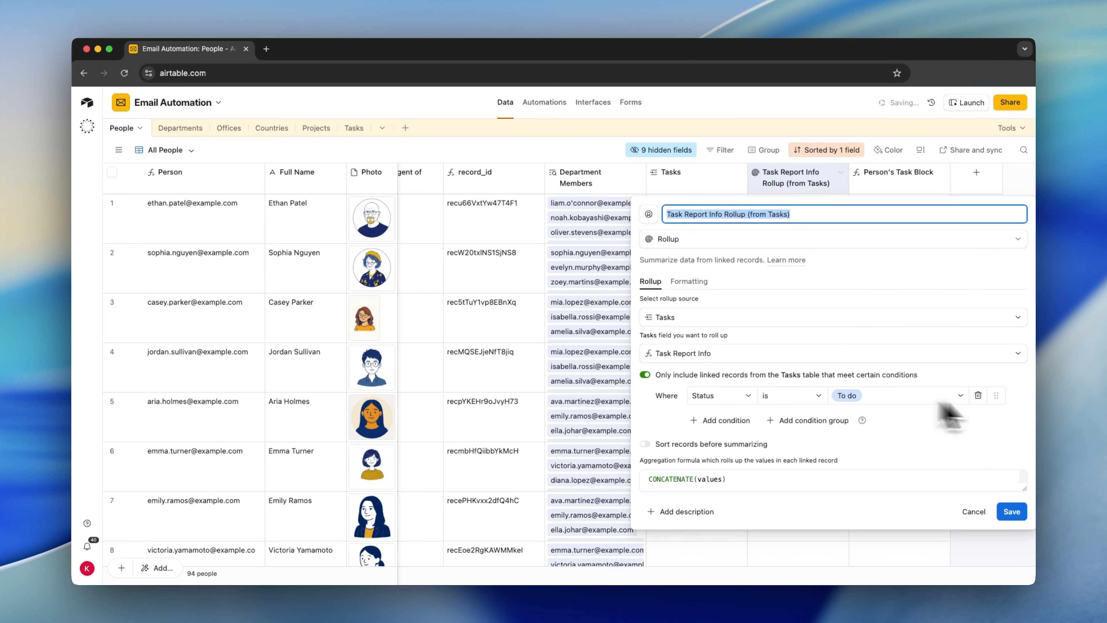
click(973, 512)
double_click(778, 188)
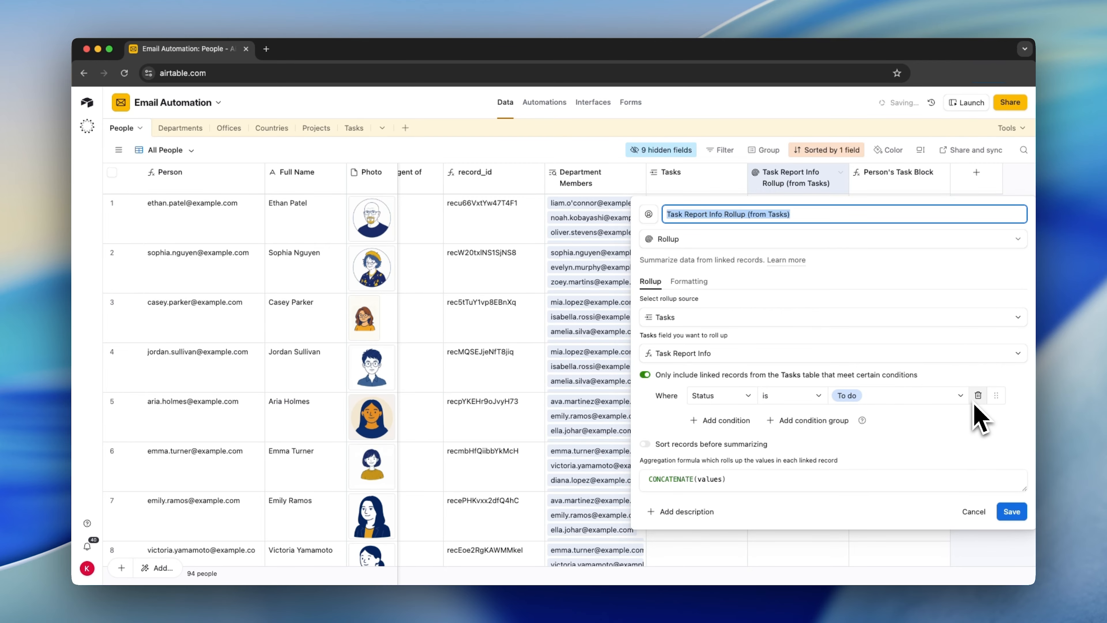
click(973, 511)
- Expand the second person's Person's Task Block cell and examine the Markdown asterisks around the name and task labels
click(867, 261)
click(943, 253)
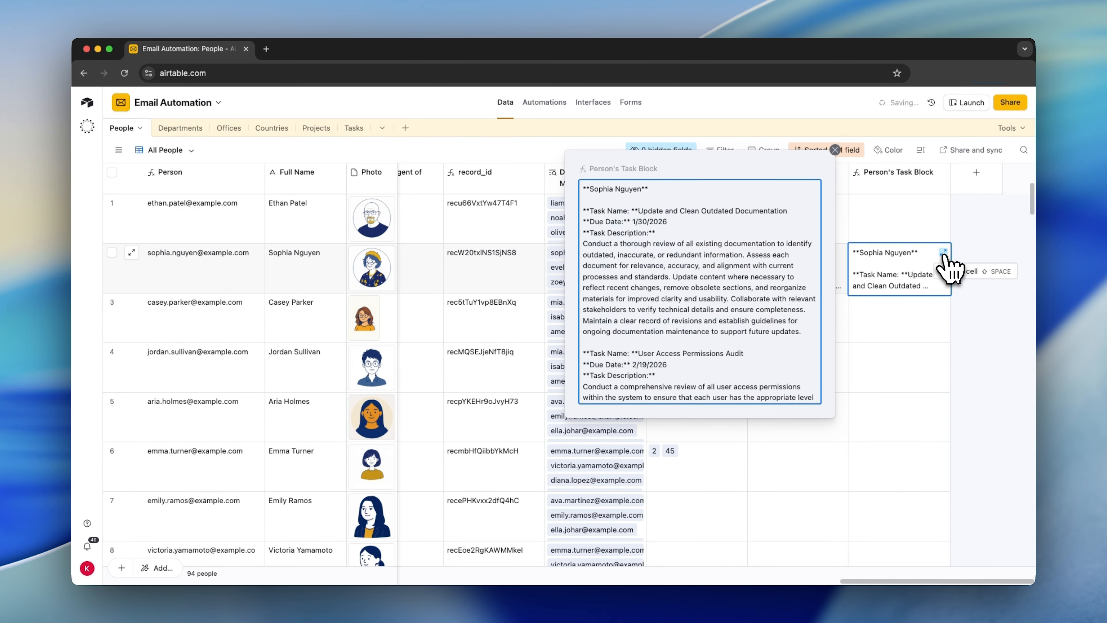
drag(655, 240, 589, 236)
click(593, 247)
click(1002, 304)
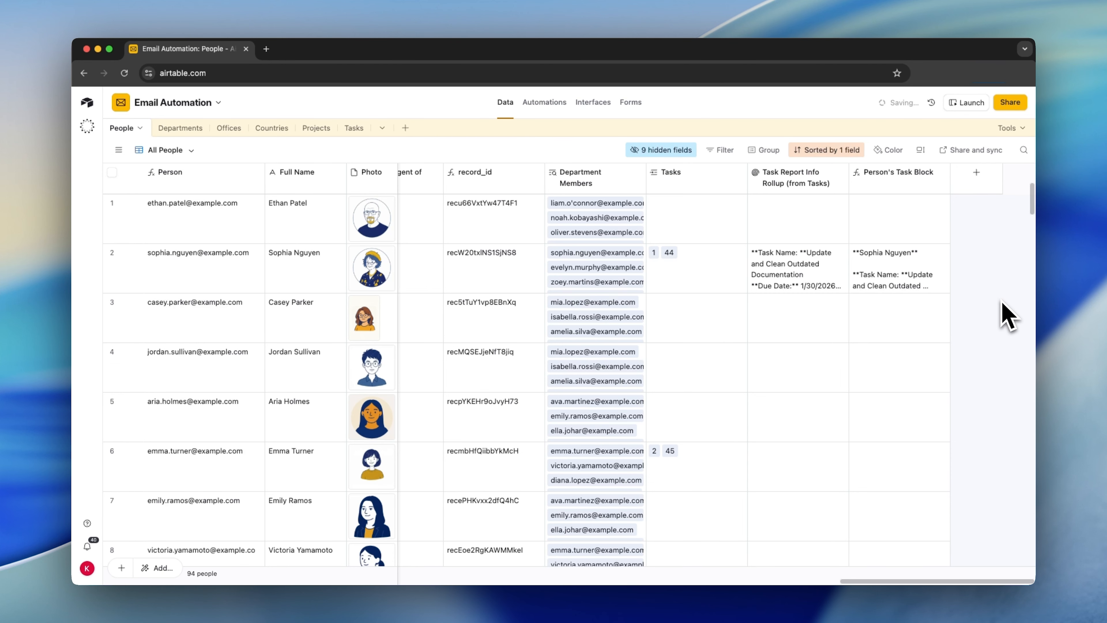
click(911, 279)
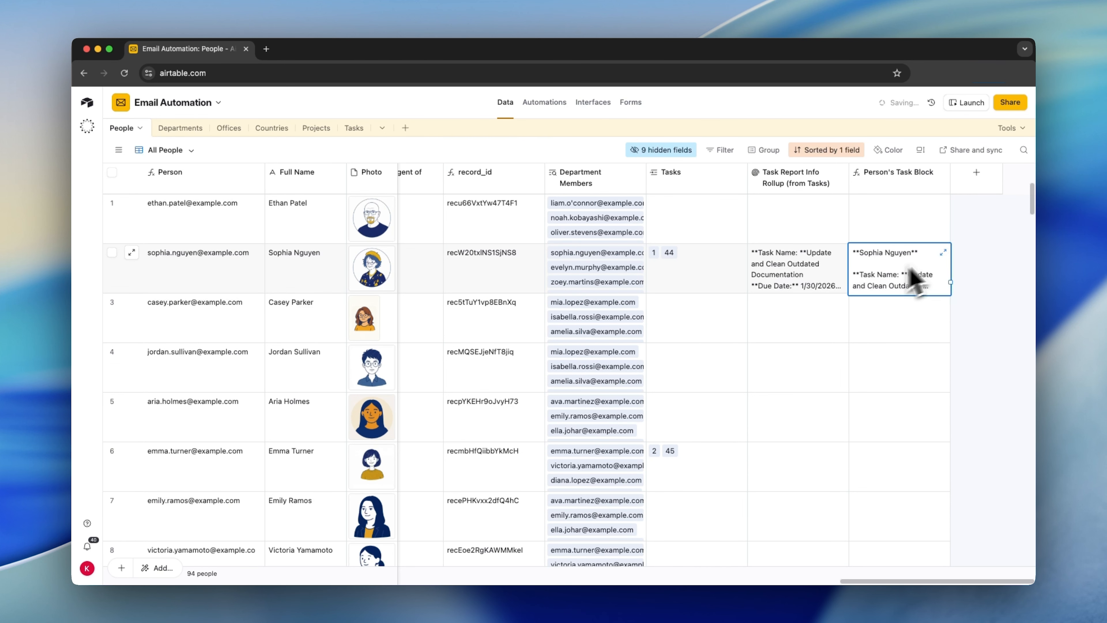
click(942, 252)
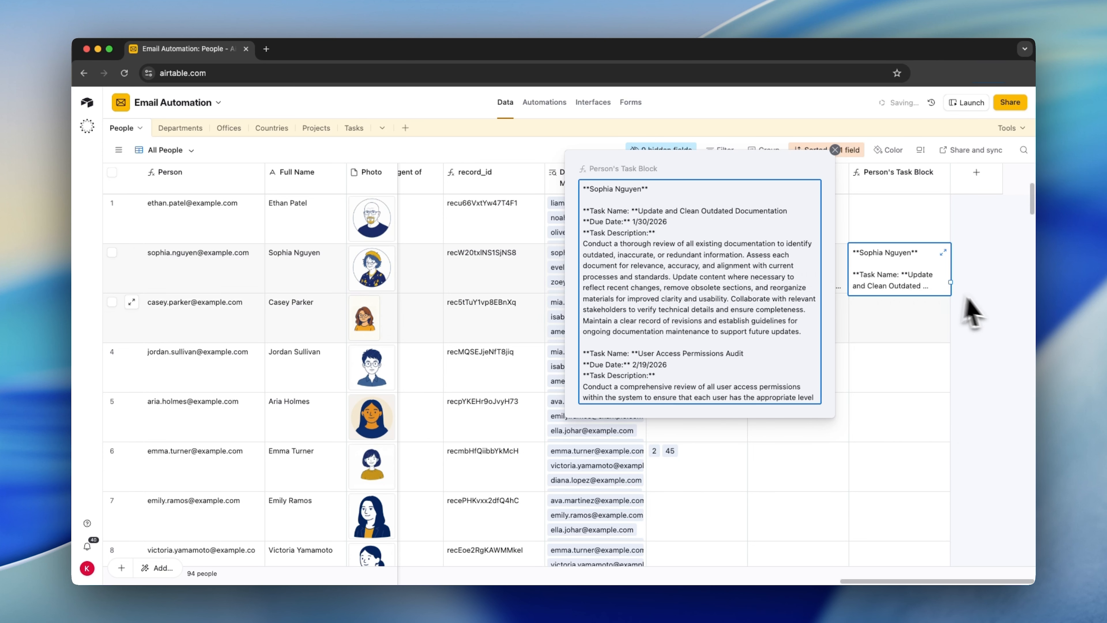
- Rename the People table's Task Report Info Rollup (from Tasks) field to To Do Tasks and save it
click(978, 311)
double_click(782, 188)
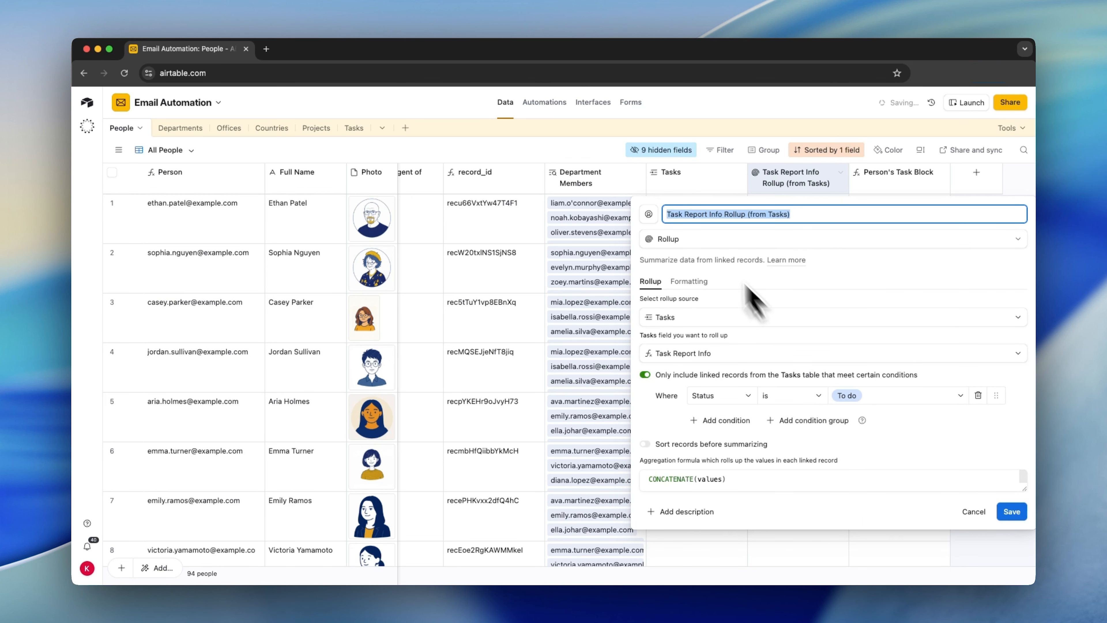
click(688, 214)
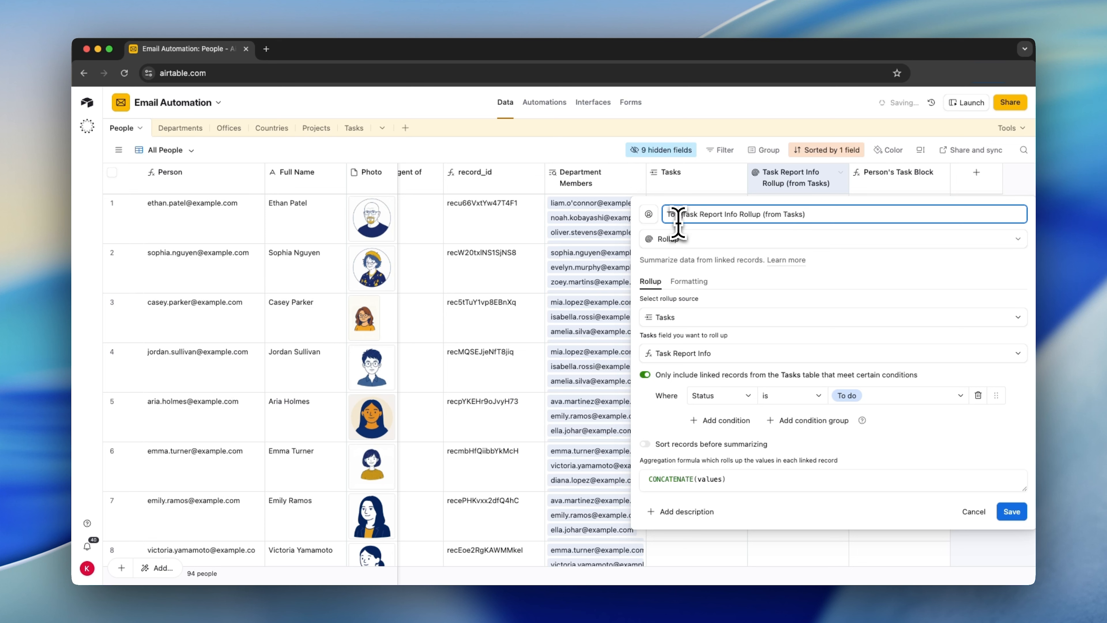
text(To Do)
drag(819, 214, 687, 215)
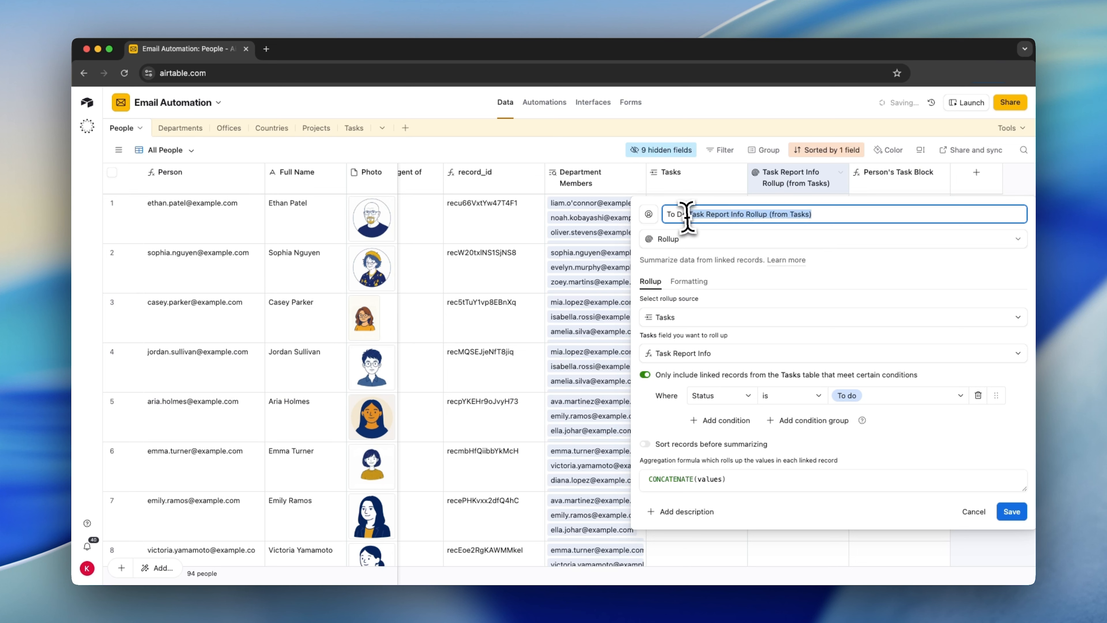
text(sks)
click(1011, 511)
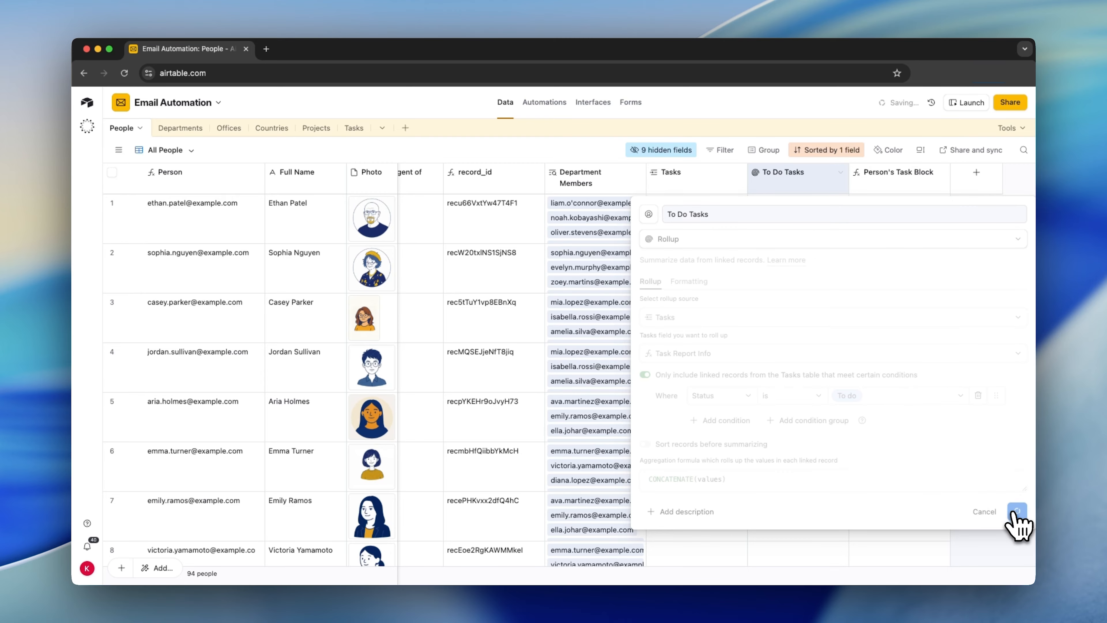
- Duplicate the To Do Tasks rollup field and name the copy Complete Tasks
right_click(784, 185)
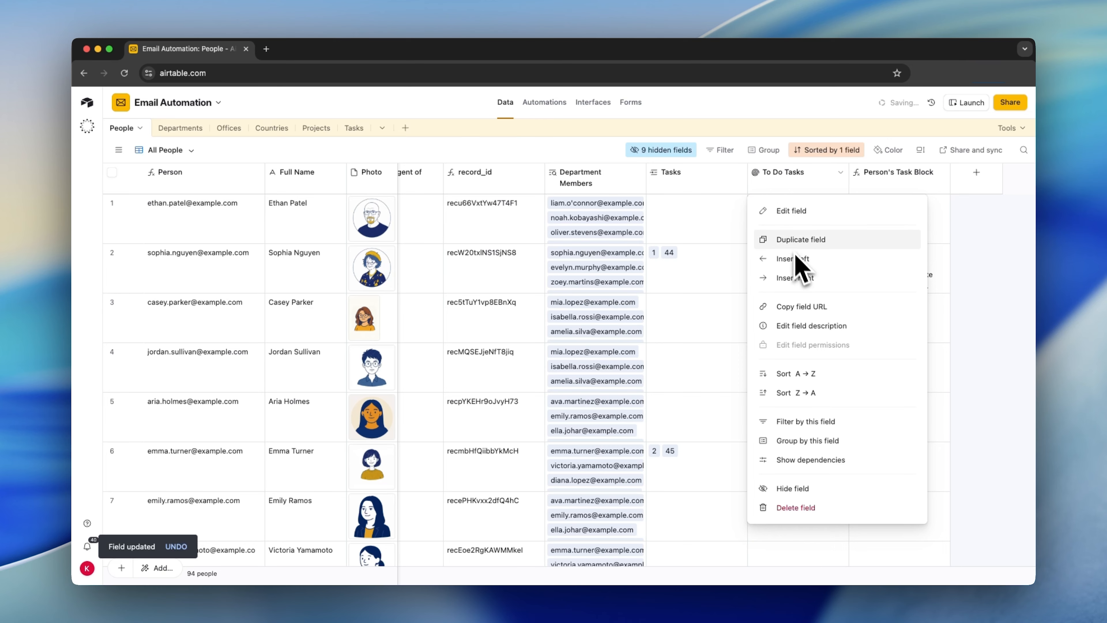
click(798, 240)
double_click(877, 185)
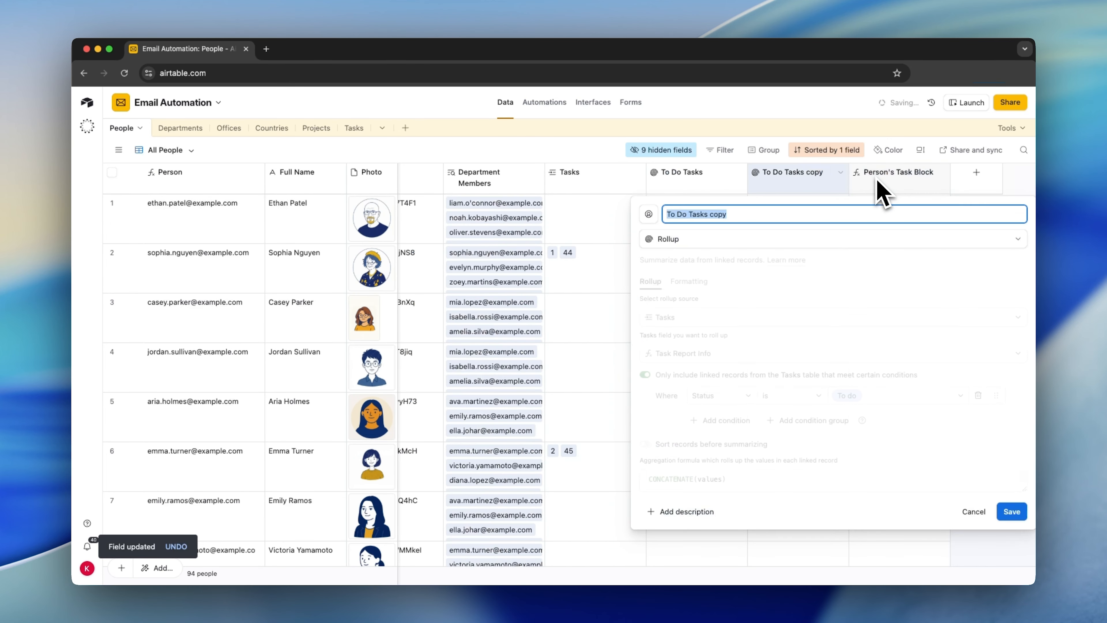
click(687, 214)
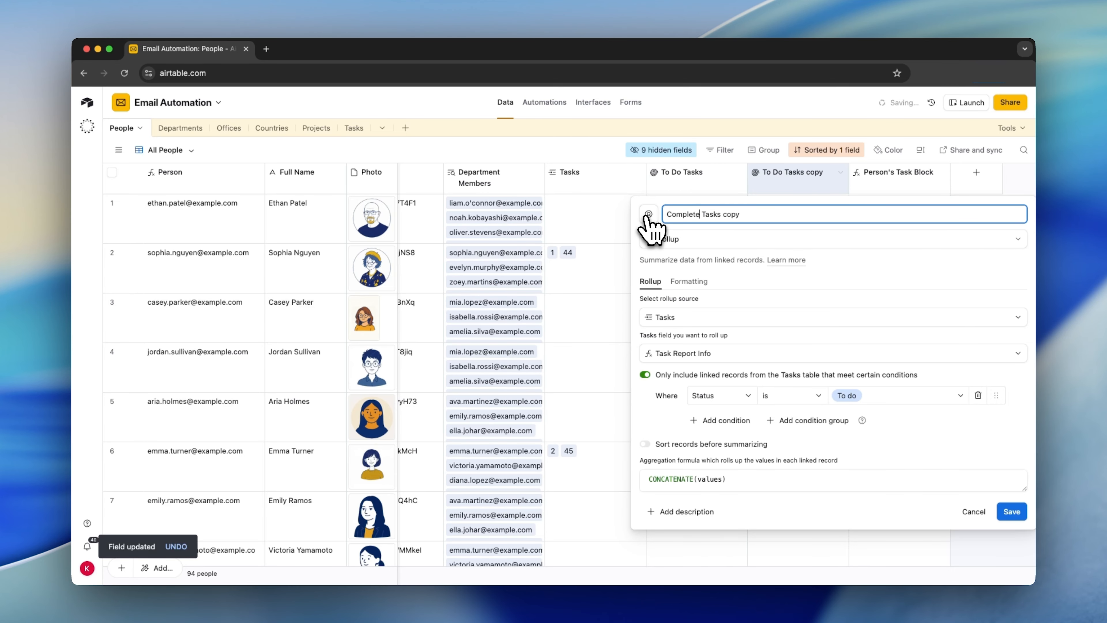
click(744, 214)
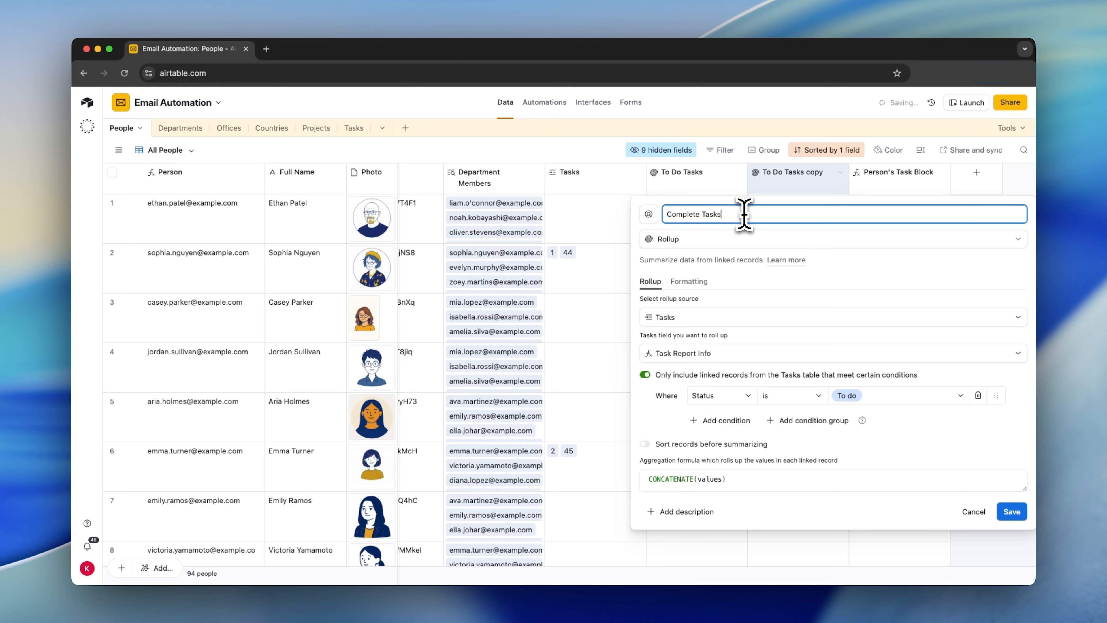
- Change the Complete Tasks rollup condition to Status is Complete and save the field
click(854, 396)
click(868, 465)
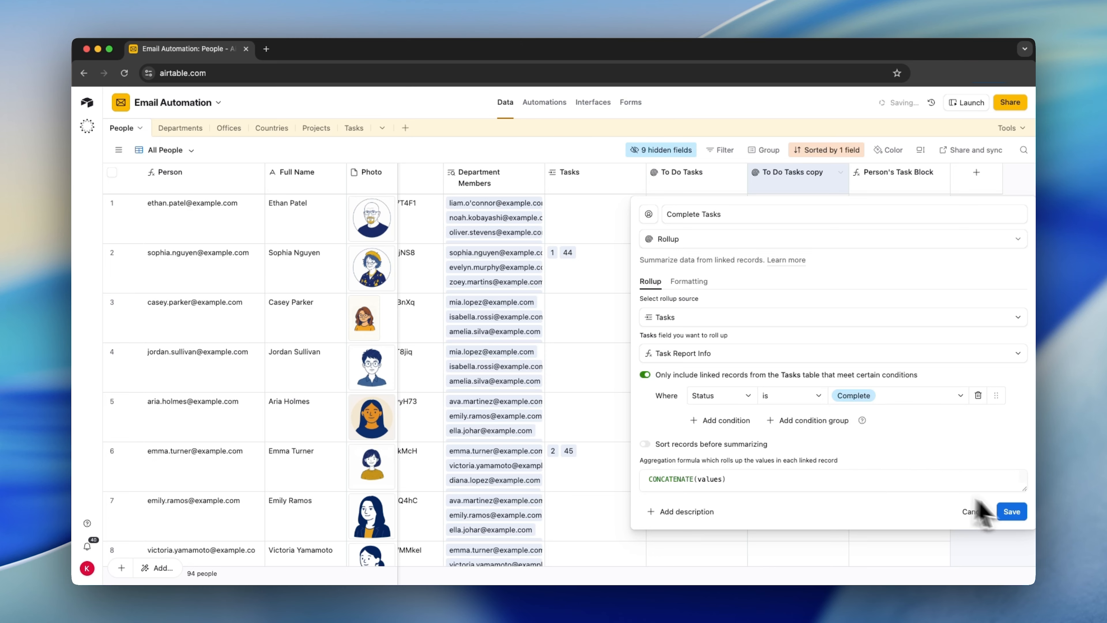
click(1011, 511)
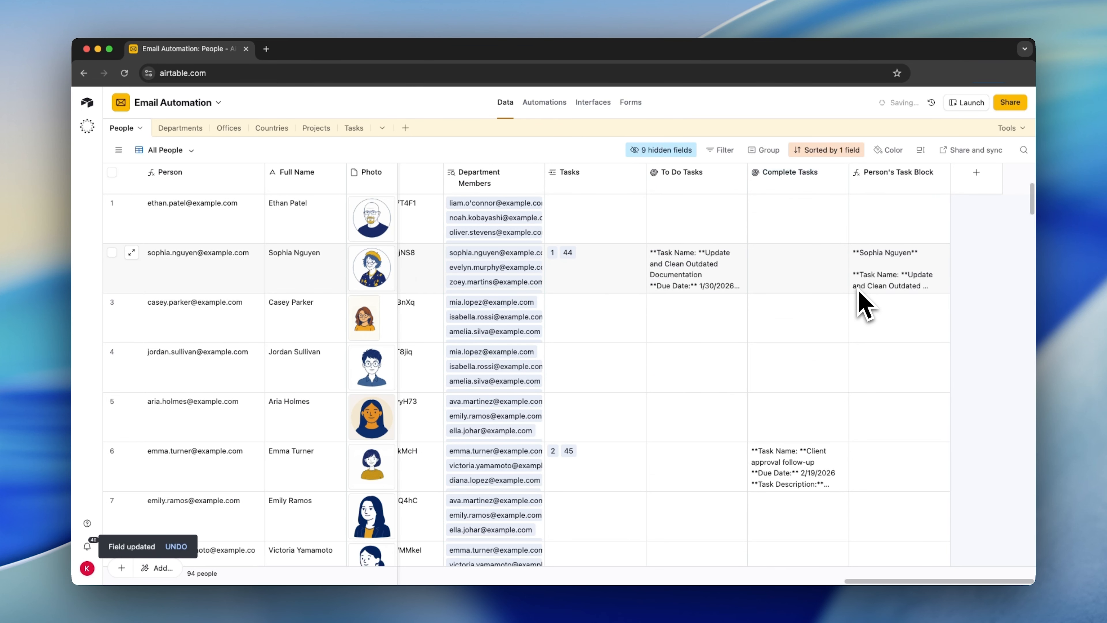
click(784, 288)
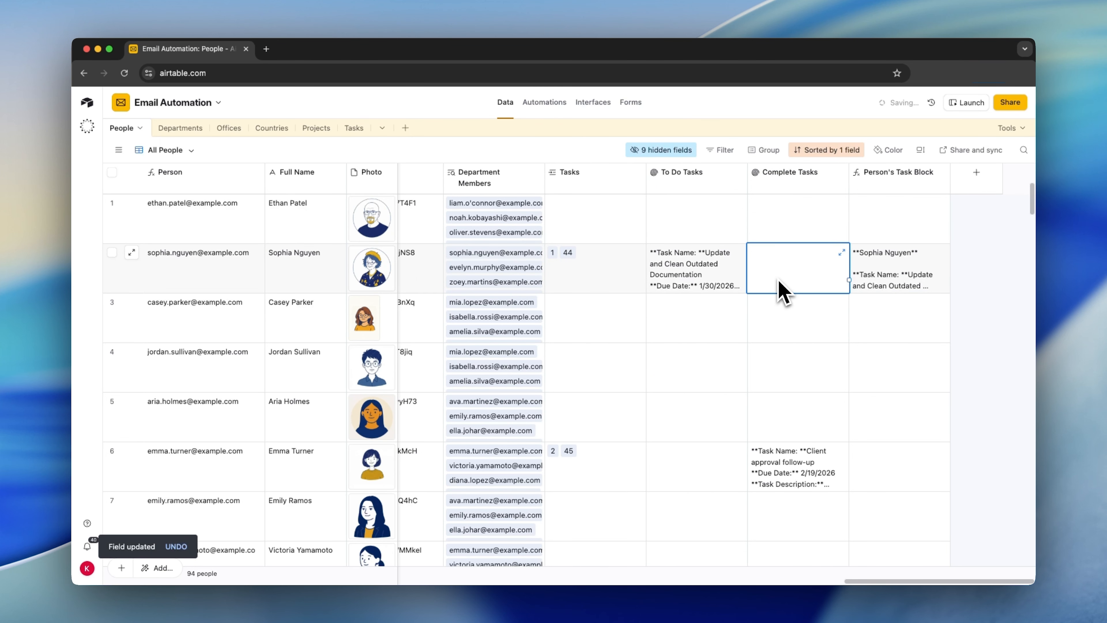
- In the Person's Task Block formula, insert the heading "**Tasks To Do:**\n" before {To Do Tasks}
double_click(887, 177)
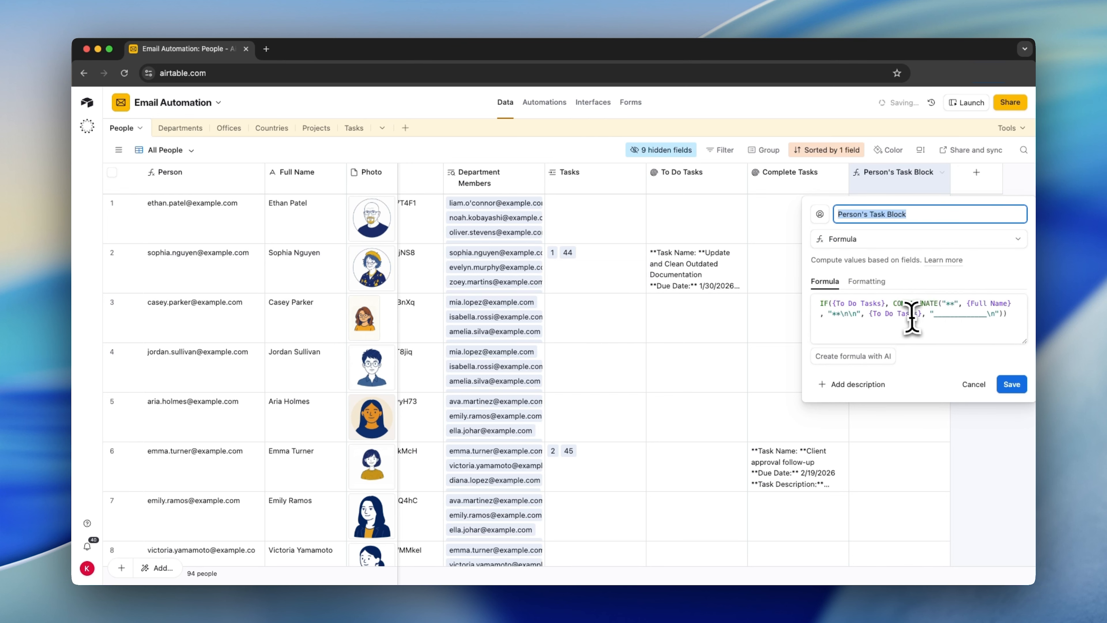
click(893, 316)
text("Currently)
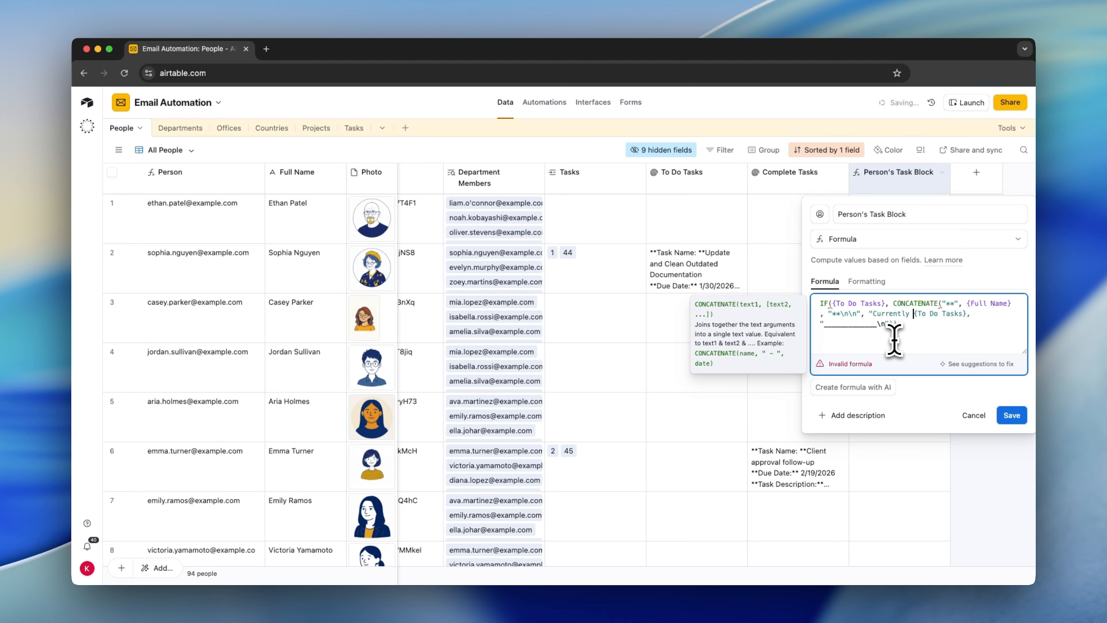
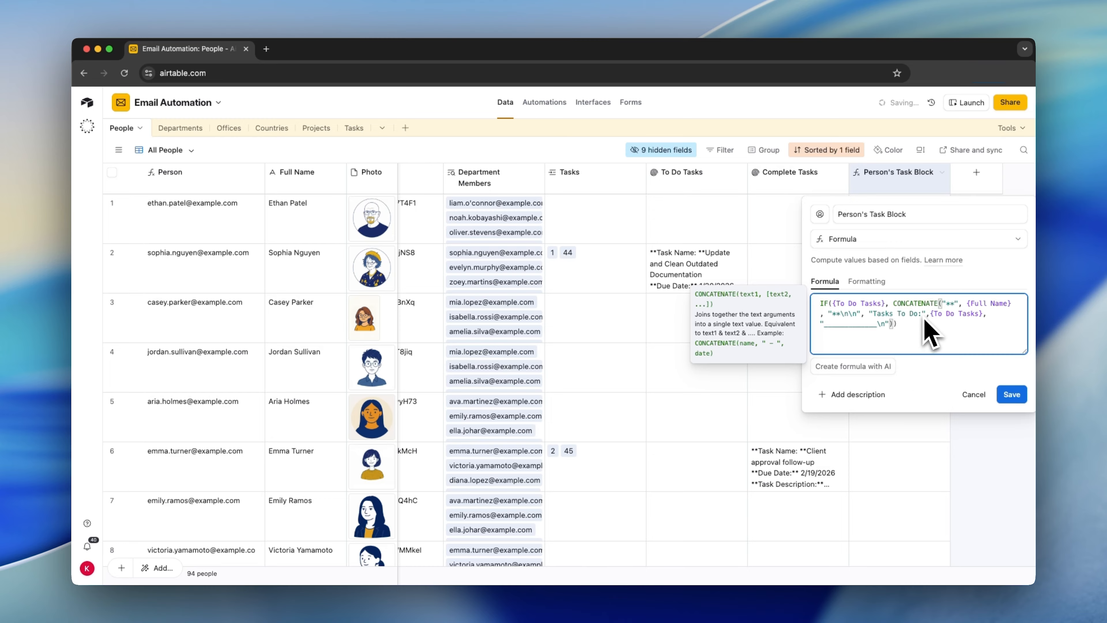
click(895, 313)
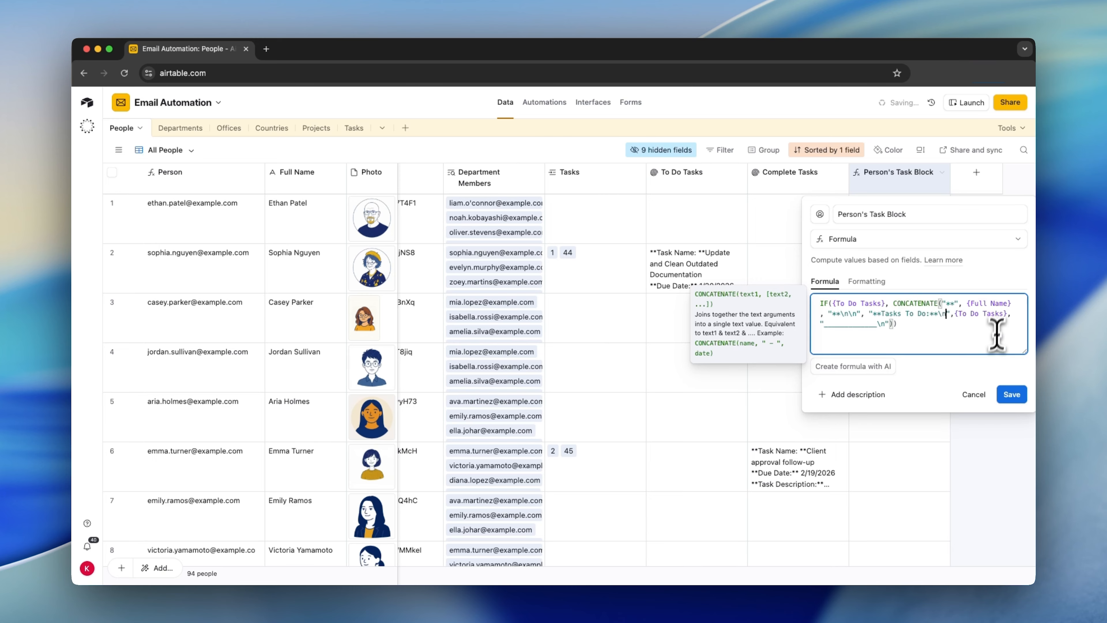
- Add "**Complete Tasks:**\n",{Complete Tasks} after {To Do Tasks} in the Person's Task Block formula and save the field
drag(868, 313, 1000, 313)
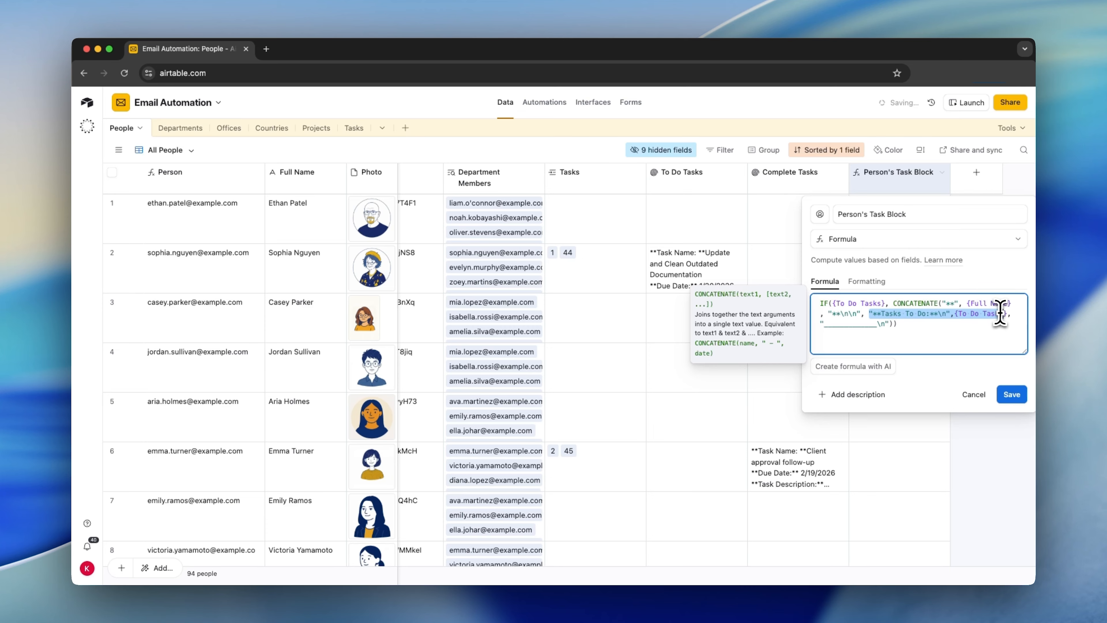
click(1016, 317)
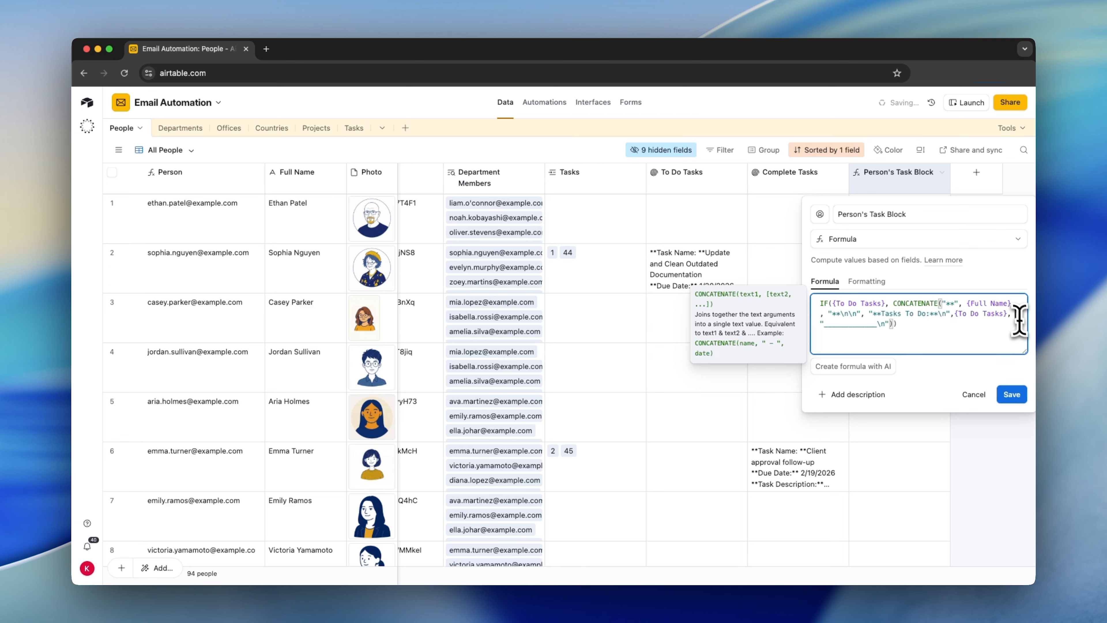
text("**Tasks To Do:**\n",{To Do Tasks},)
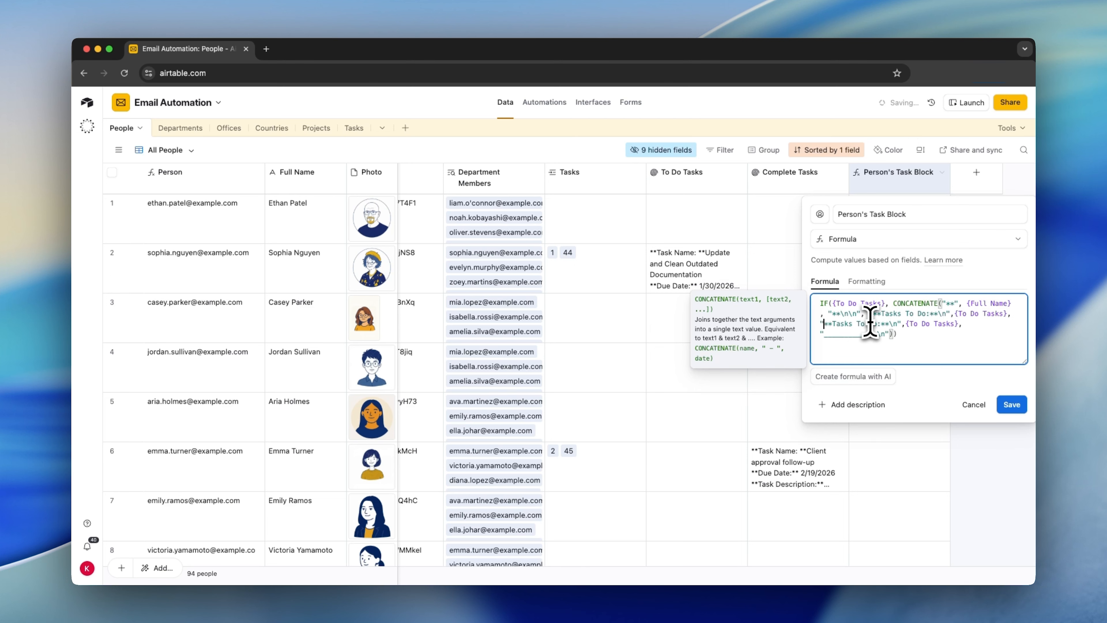
drag(832, 324, 877, 324)
text(Complete)
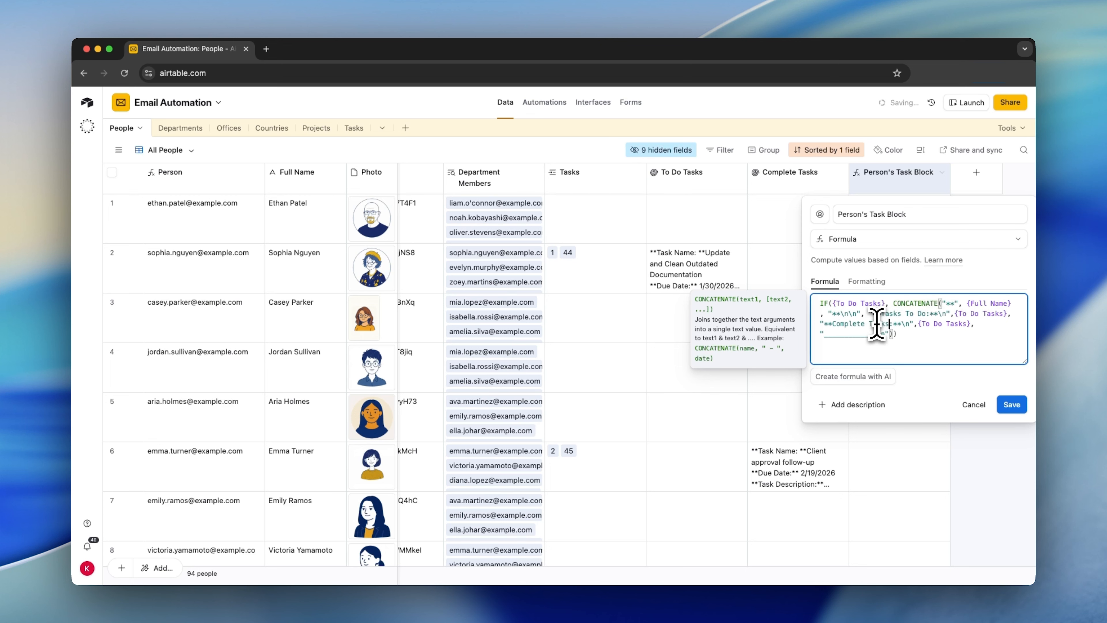
drag(968, 324, 921, 325)
key(BackSpace)
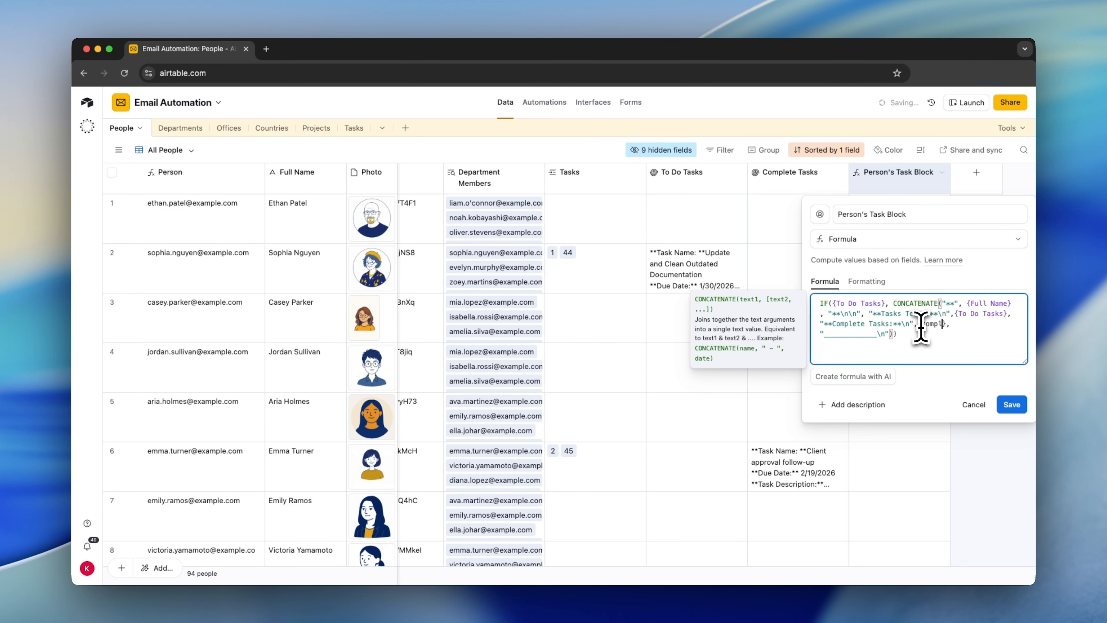
text(compl)
click(880, 384)
click(1011, 404)
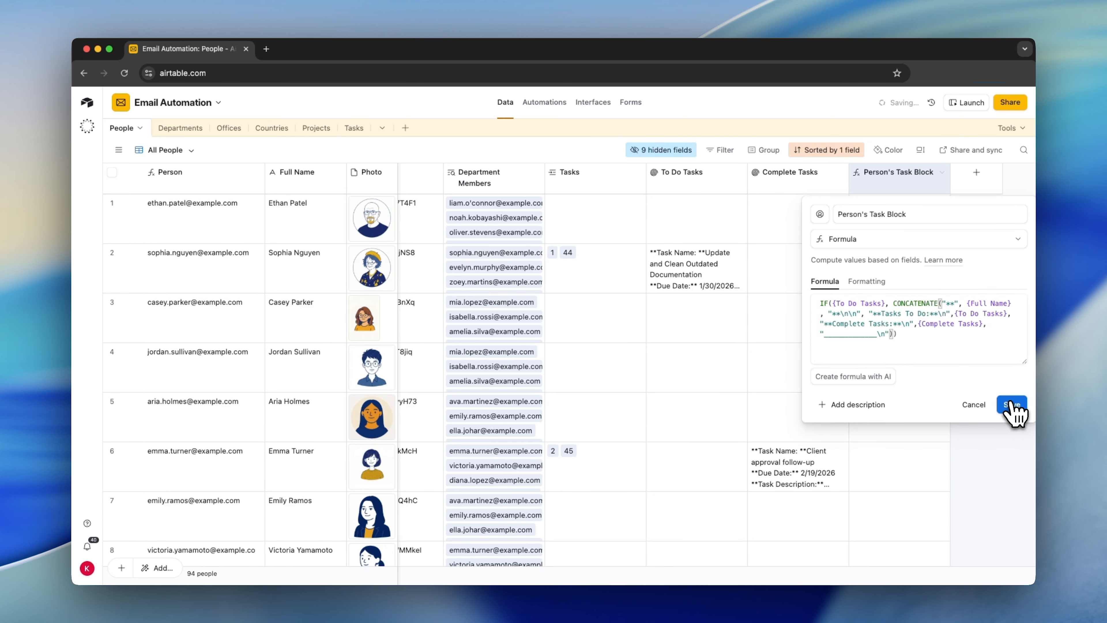
click(650, 410)
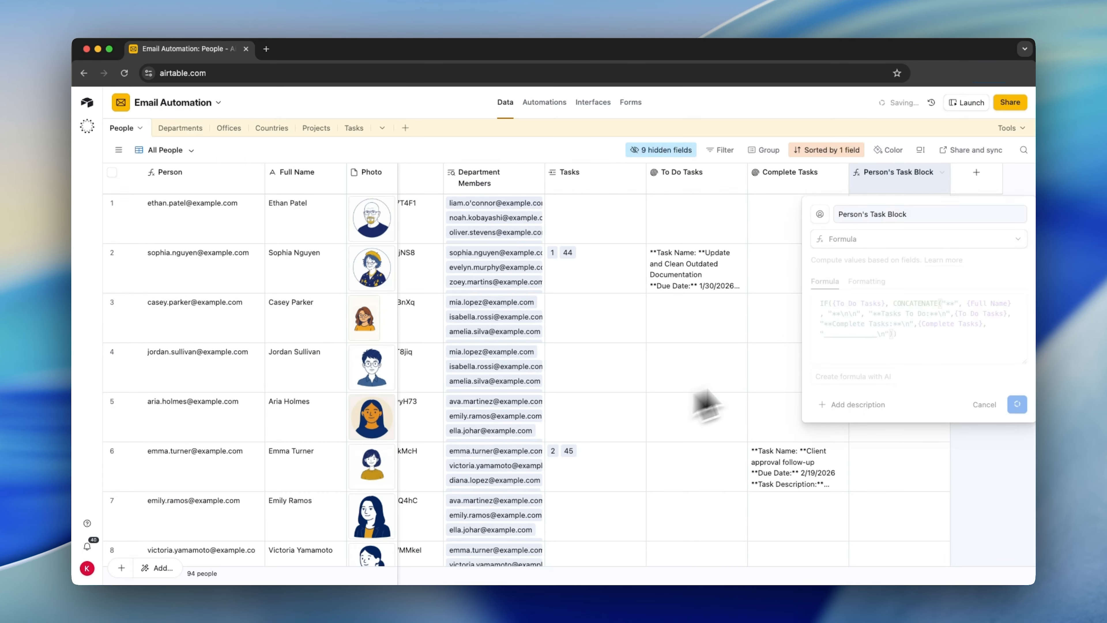
- Expand the second person's Person's Task Block cell and read through the to-do and complete task sections
click(933, 274)
click(942, 253)
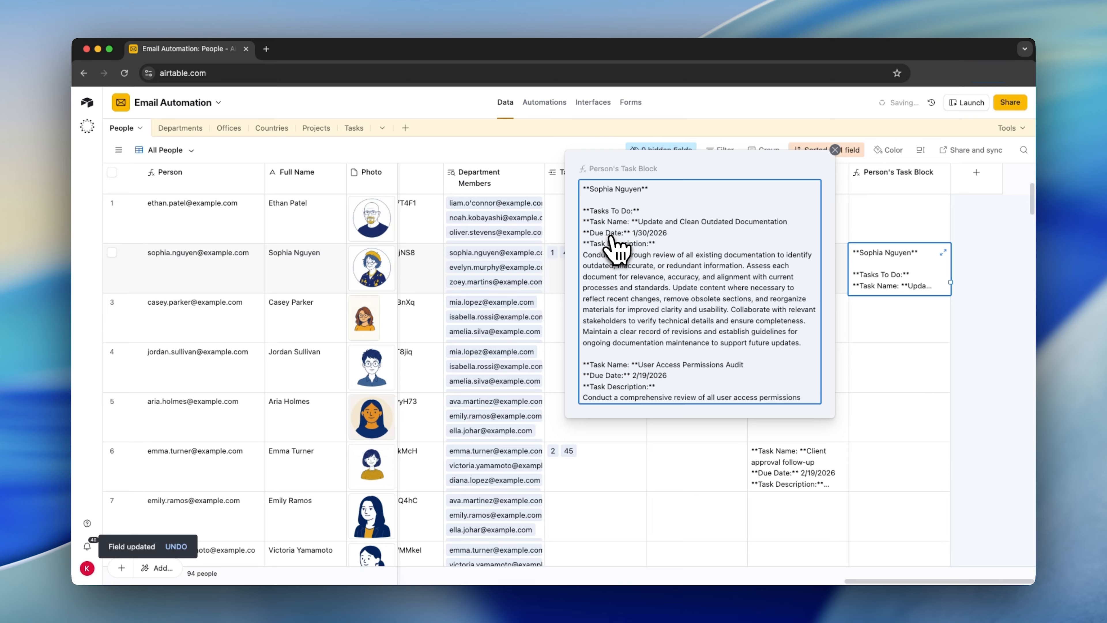
scroll(626, 288, down, 4)
scroll(628, 310, down, 3)
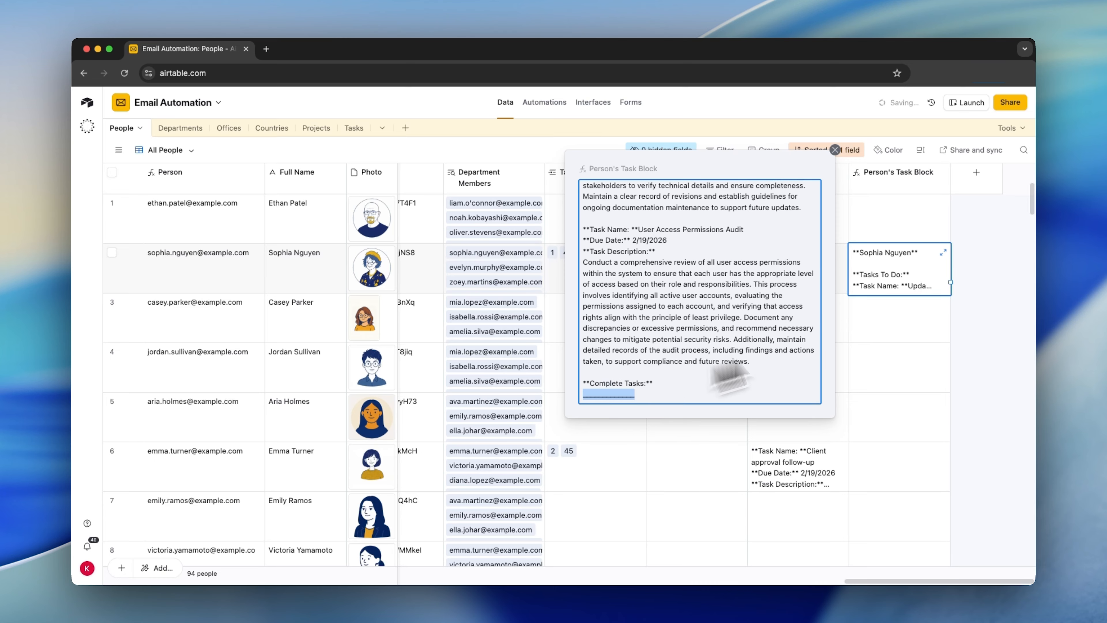
click(984, 297)
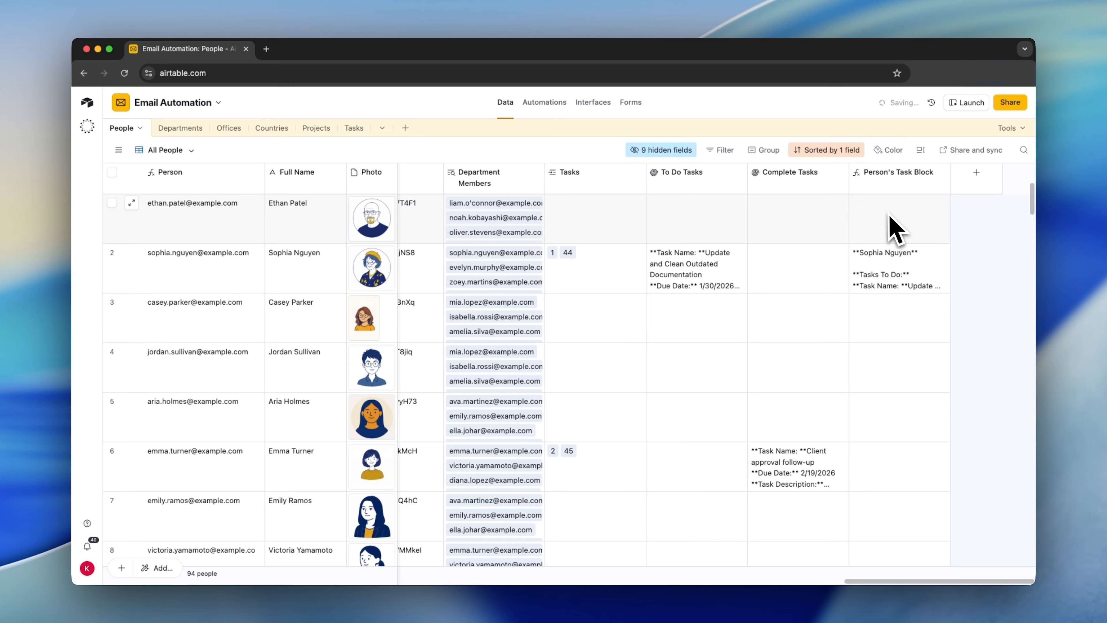
- Set the To Do Tasks rollup's aggregation formula to IF(CONCATENATE(values), CONCATENATE(values), "None"), save it, and check the column's cells
double_click(698, 188)
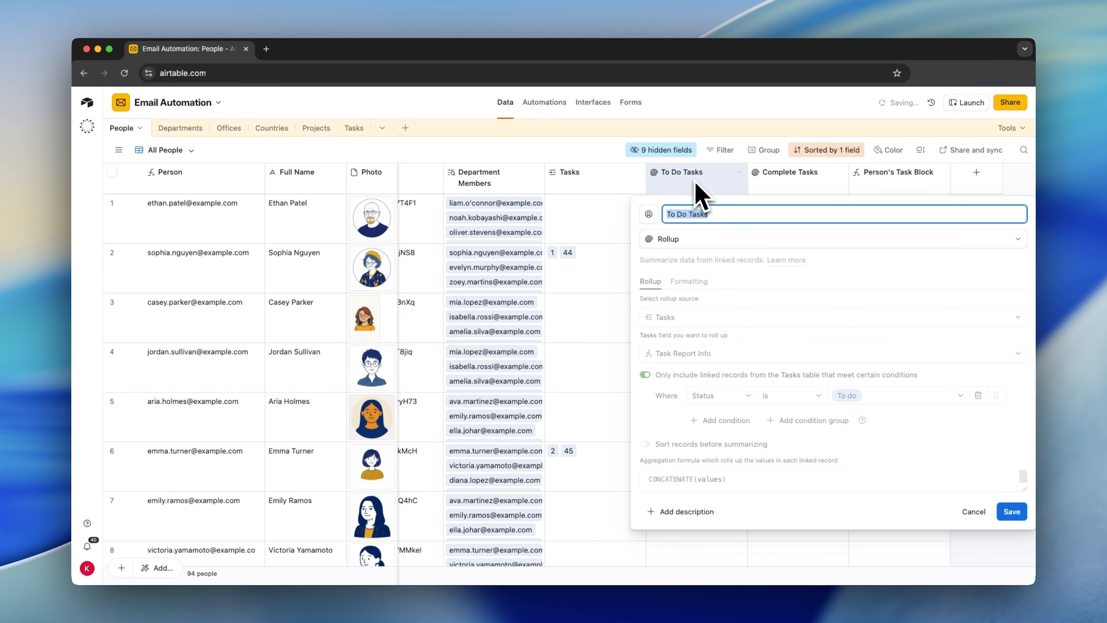
click(730, 477)
click(647, 476)
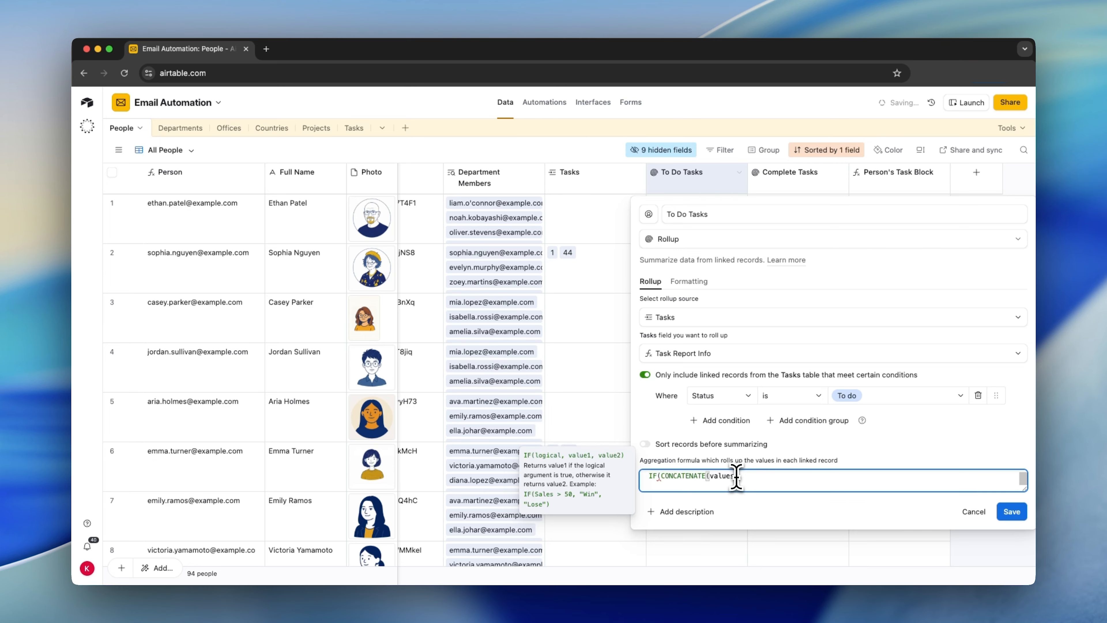
drag(661, 477, 660, 477)
key(super+c)
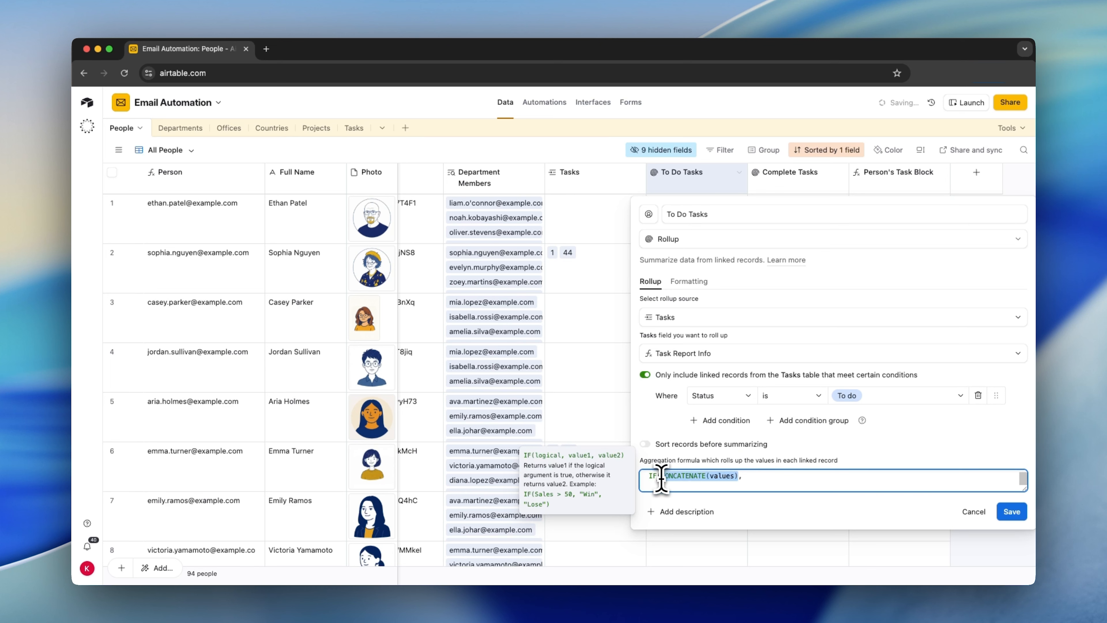
click(763, 479)
key(super+v)
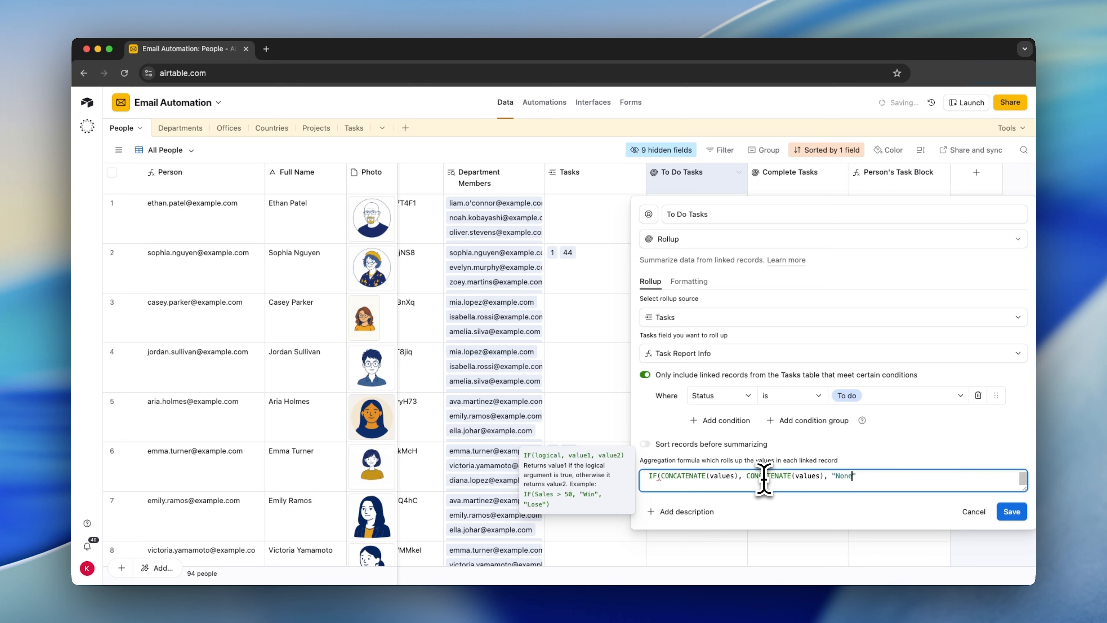
click(1011, 511)
click(645, 410)
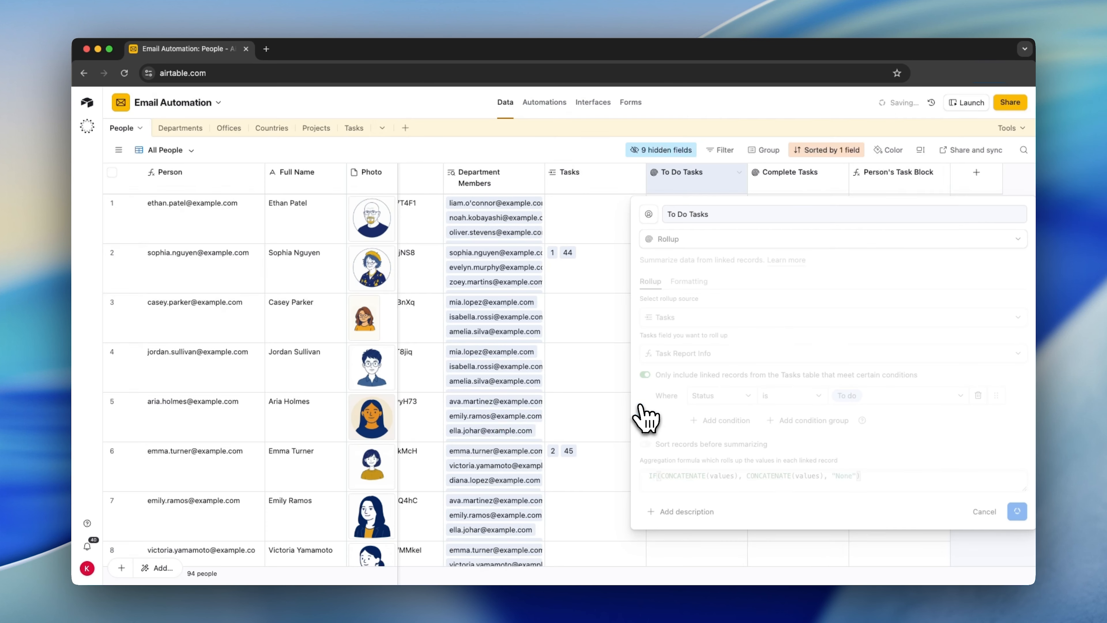
click(698, 317)
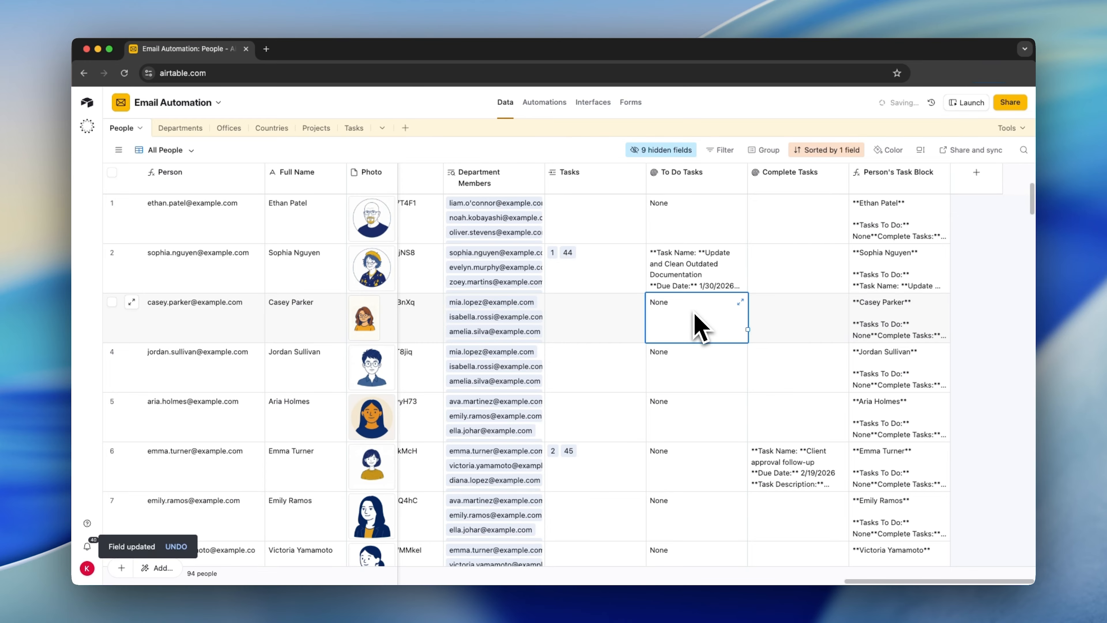
click(681, 434)
click(695, 318)
- Set the Complete Tasks rollup's aggregation formula to IF(CONCATENATE(values), CONCATENATE(values), "None") and save the field
double_click(805, 185)
drag(724, 477, 642, 476)
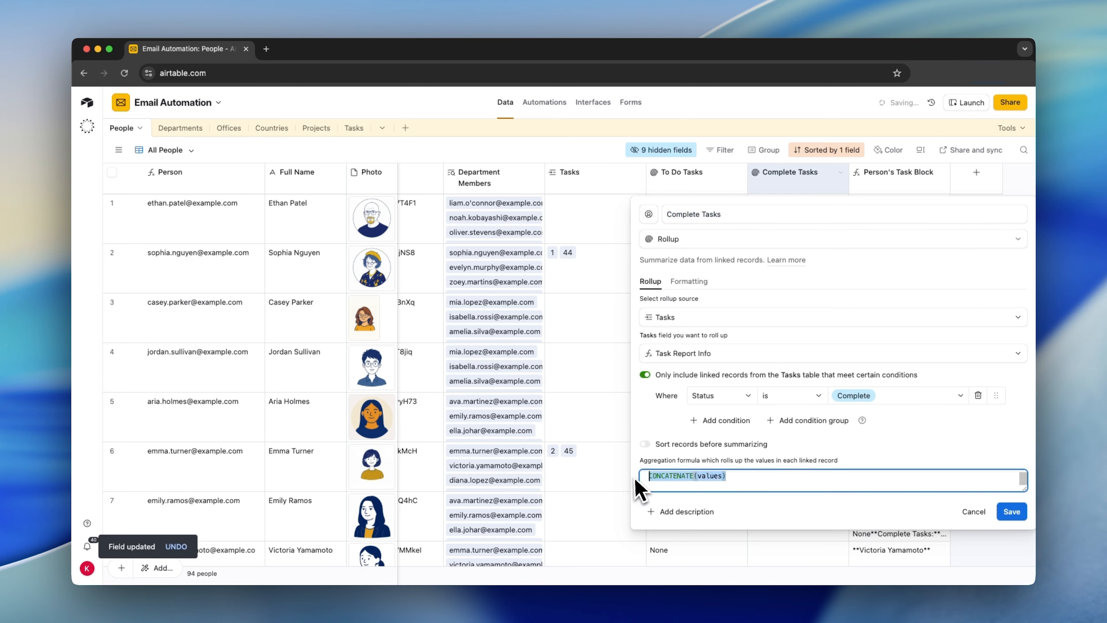
click(649, 476)
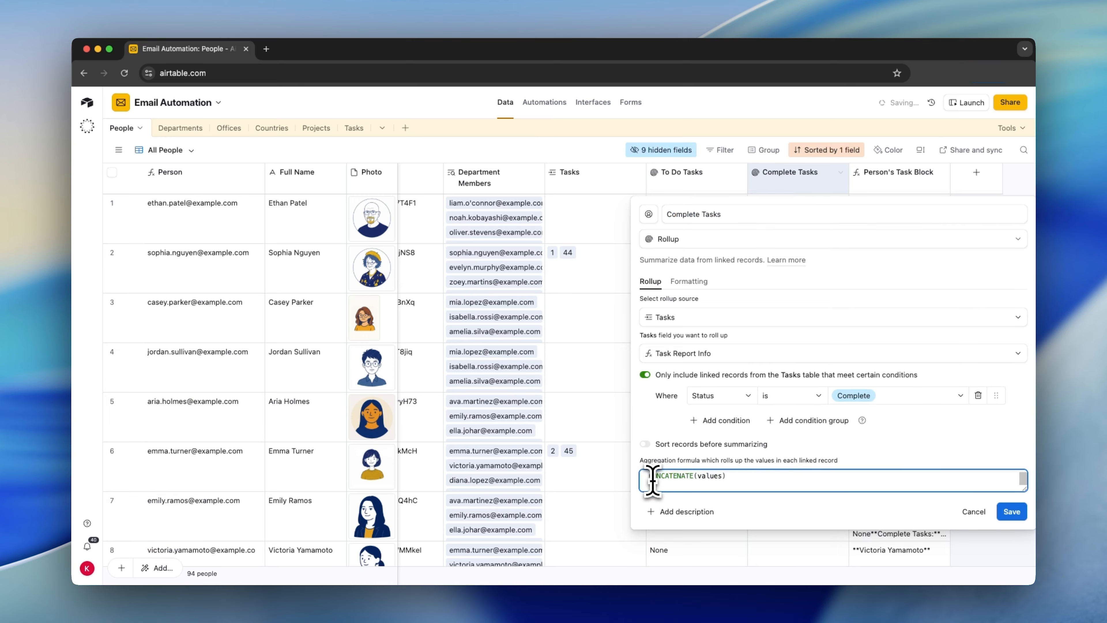
text(IF()
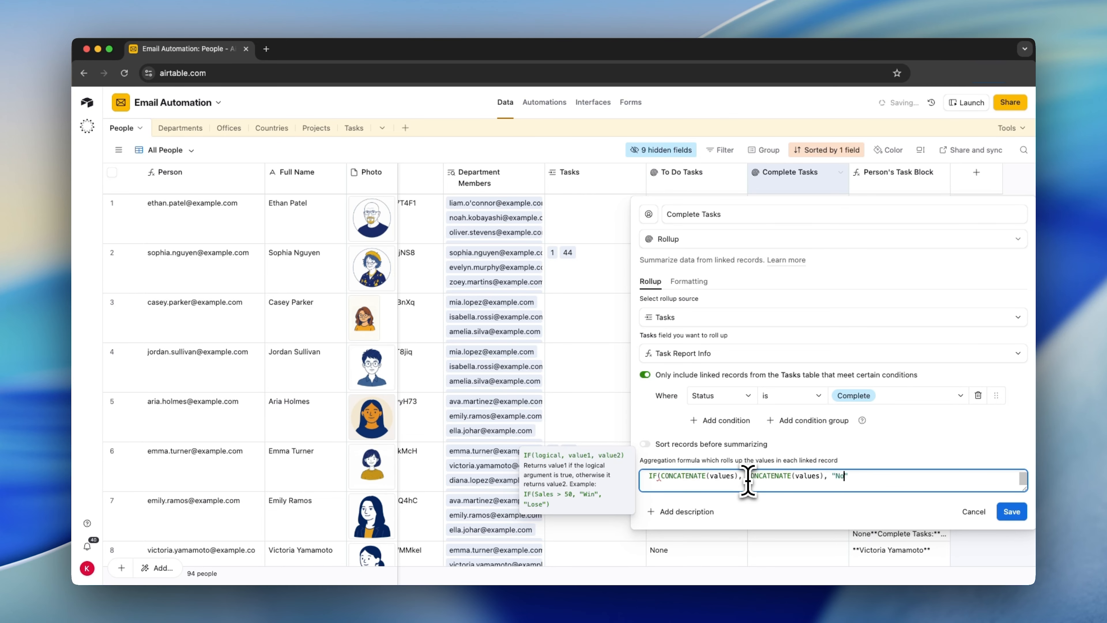
key(Return)
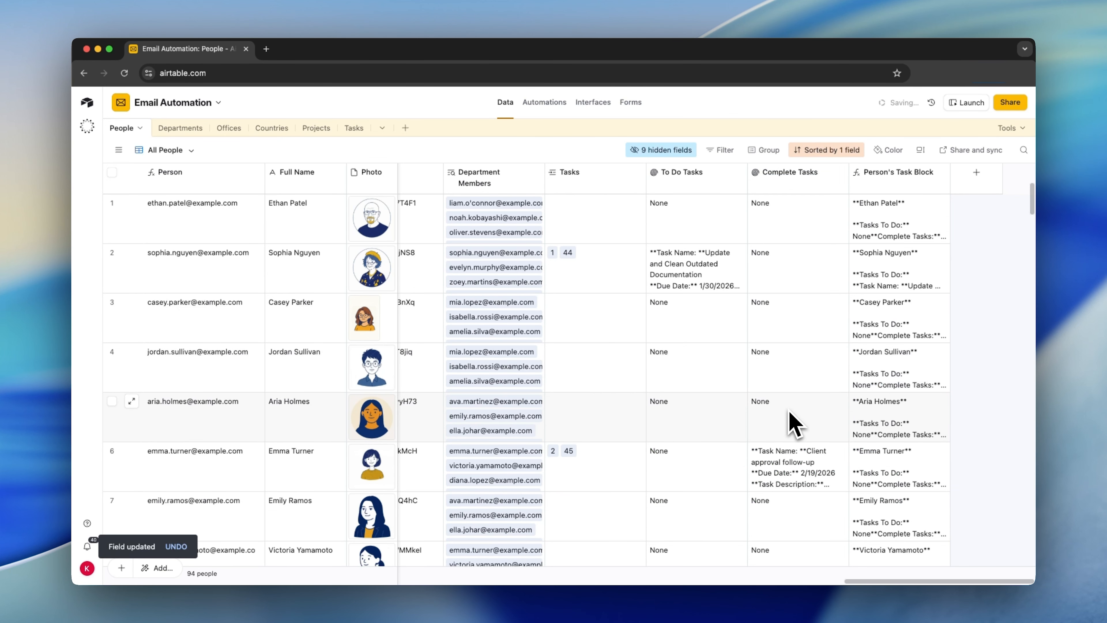
- In the Weekly Report automation, retest the Find records action and generate a preview of the Gmail email
click(540, 111)
click(560, 279)
scroll(926, 480, down, 3)
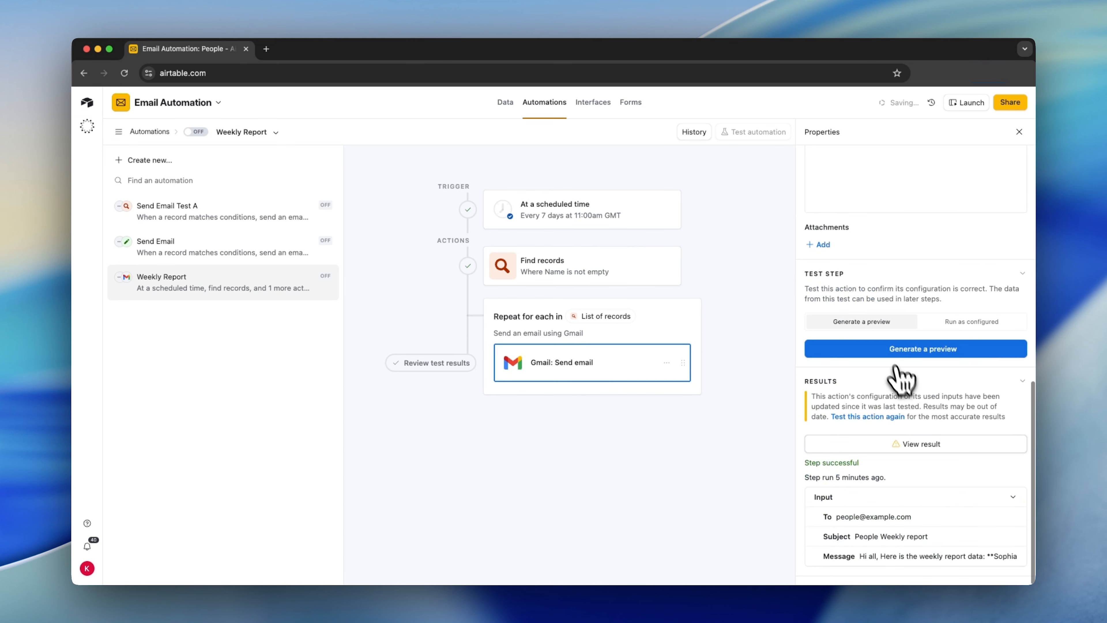
click(871, 349)
click(667, 409)
- Read through the previewed email's to-do and complete task sections, including the divider between people, and close it
drag(362, 291, 351, 321)
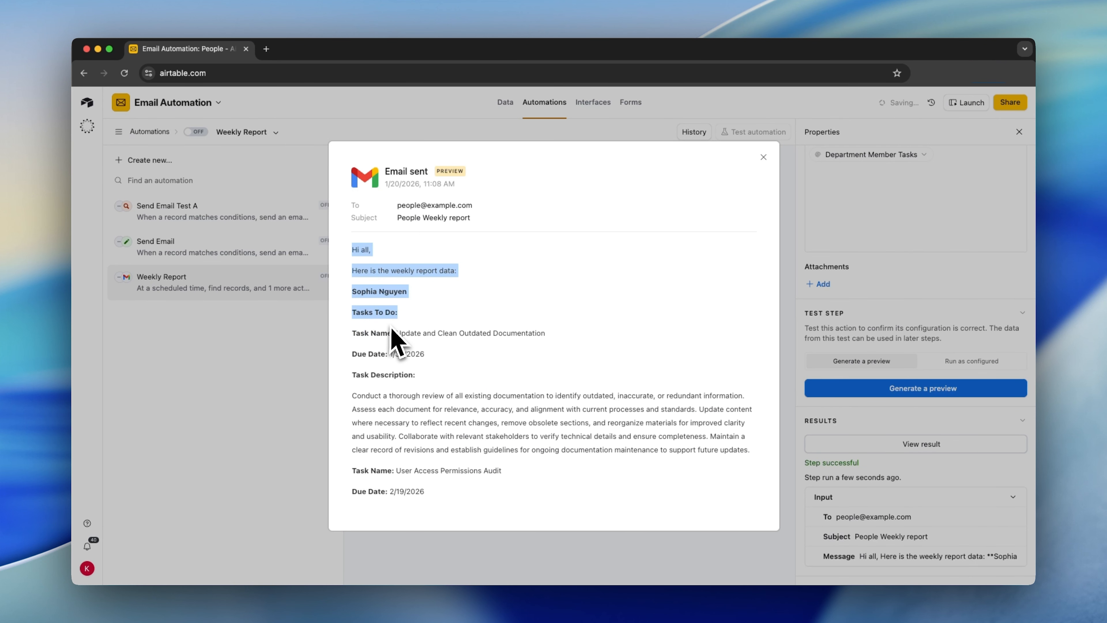
scroll(394, 342, down, 6)
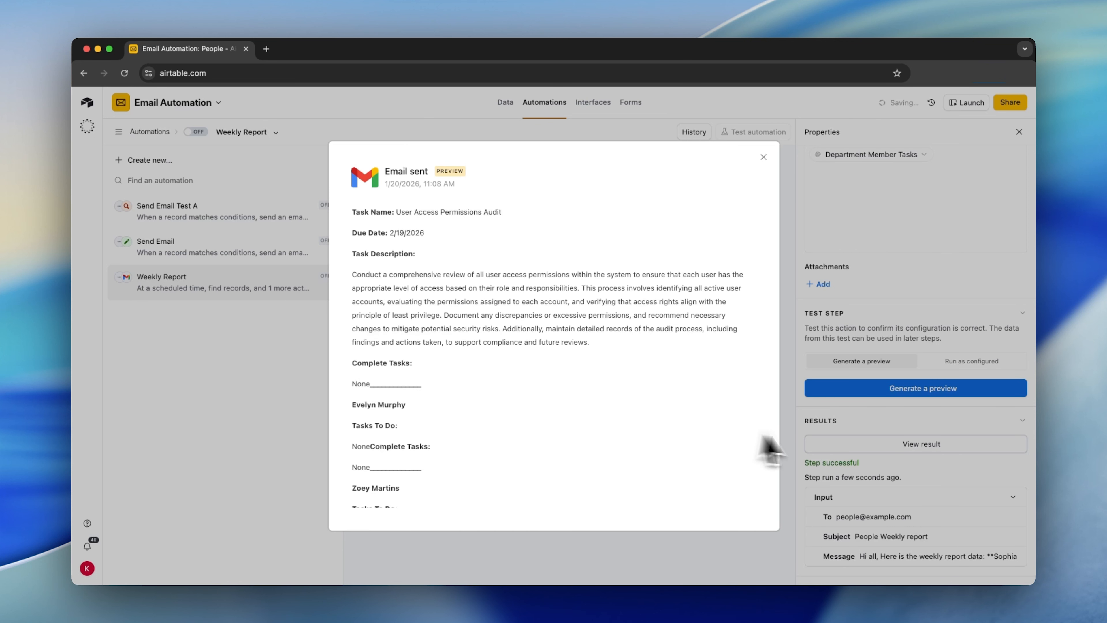
click(792, 313)
- Add \n before the underscore divider in the Person's Task Block formula and save the field
click(505, 102)
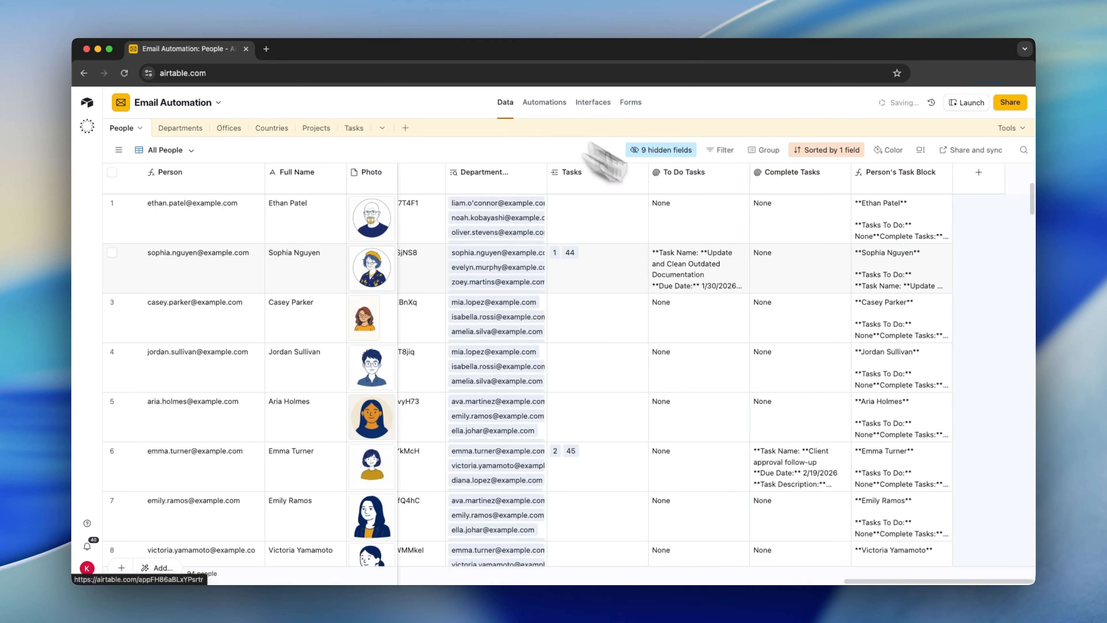
double_click(898, 183)
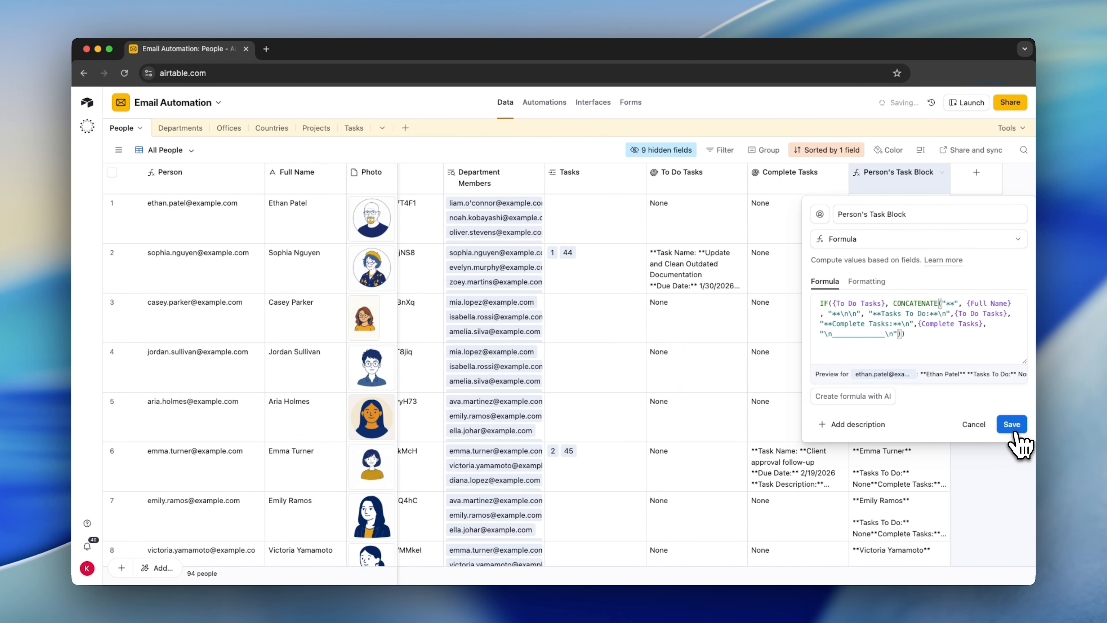
click(1012, 424)
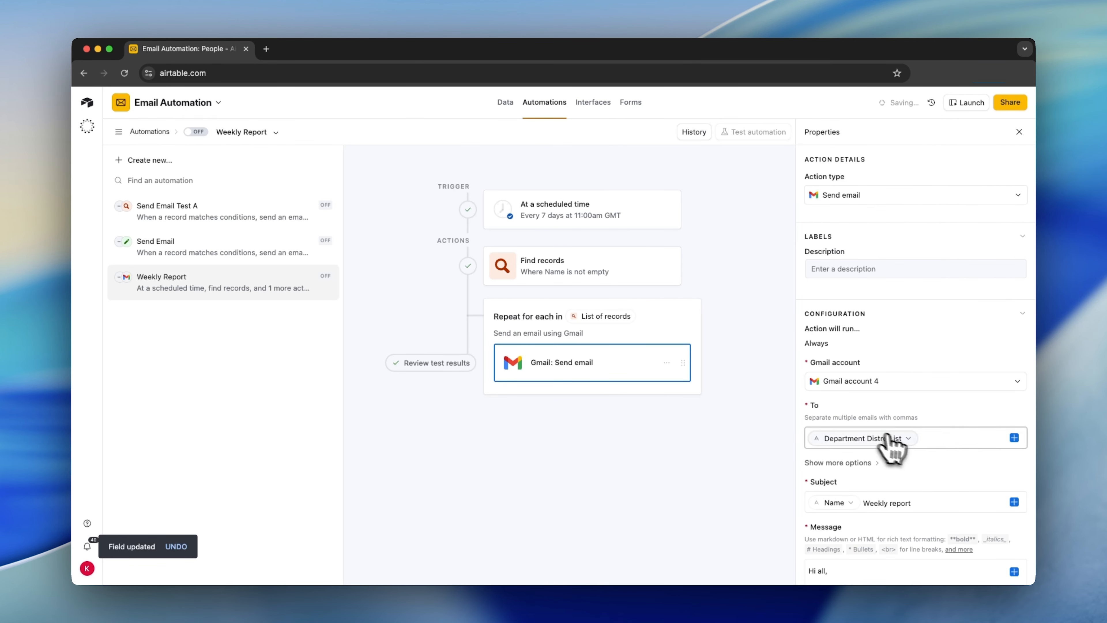
- Retest the Weekly Report automation's Find records action on the Departments table
scroll(898, 436, down, 5)
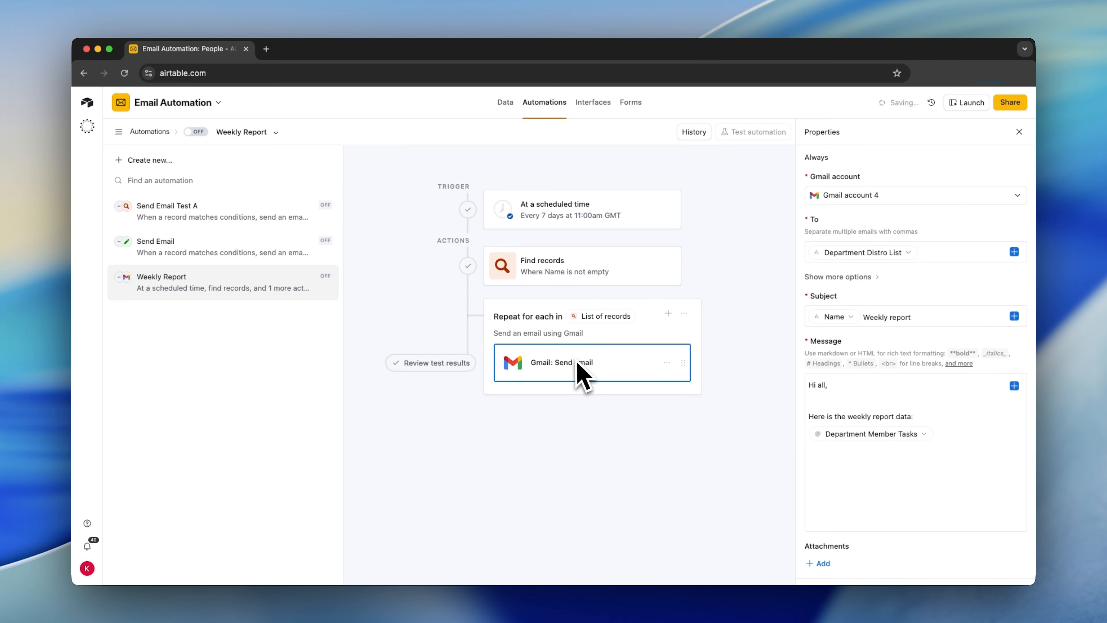
scroll(963, 431, down, 4)
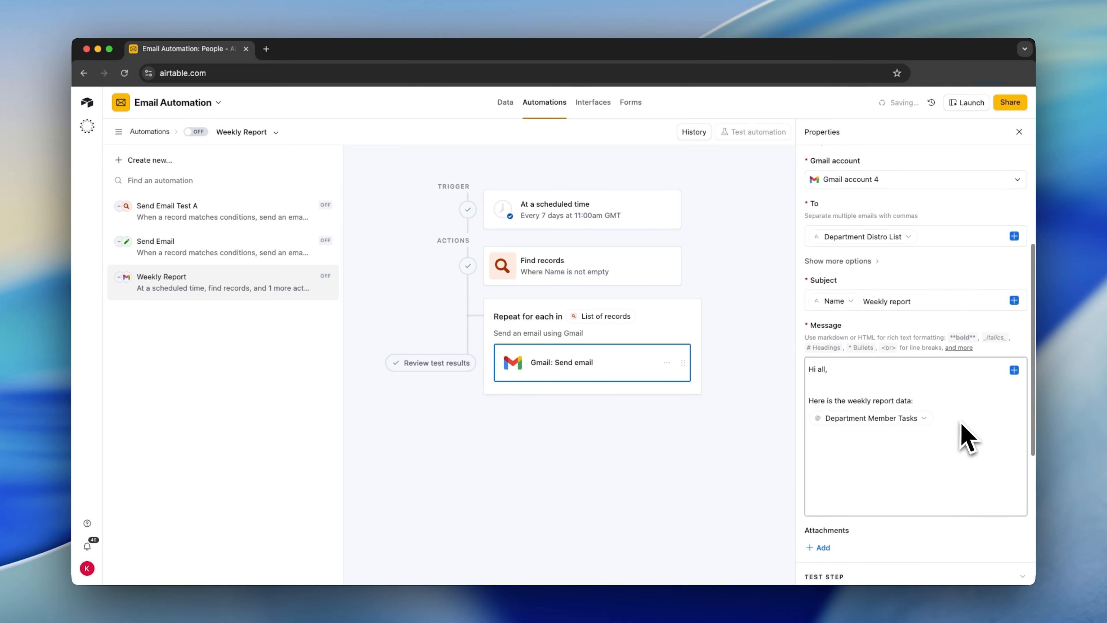
click(644, 268)
click(993, 311)
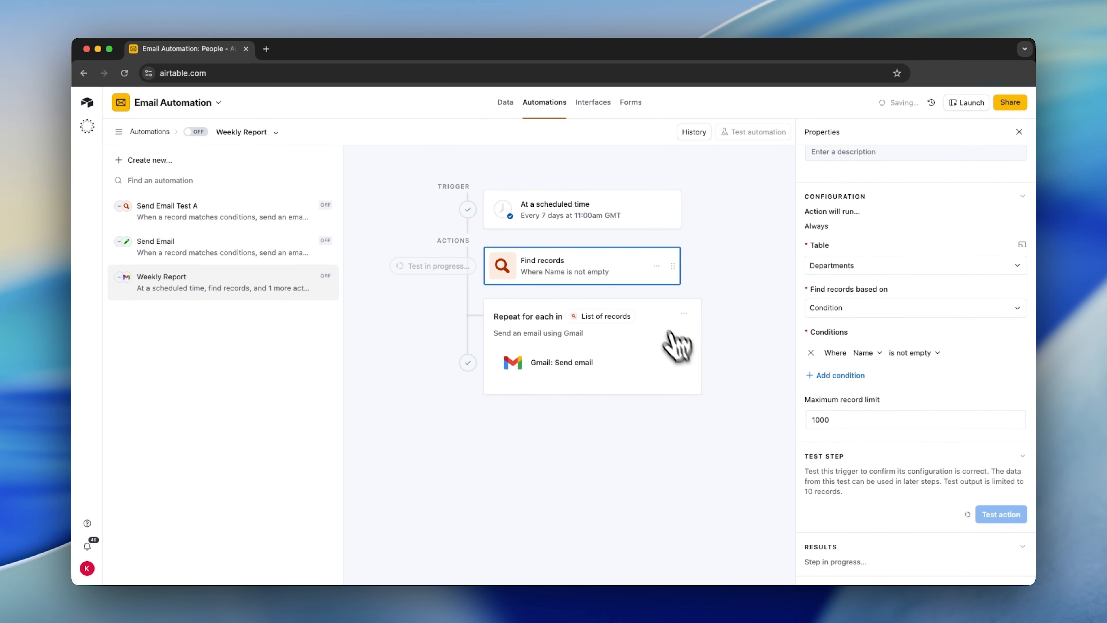
- Generate a fresh preview of the Weekly Report's Gmail email, running the tests for its dependent steps
click(540, 364)
scroll(810, 353, down, 5)
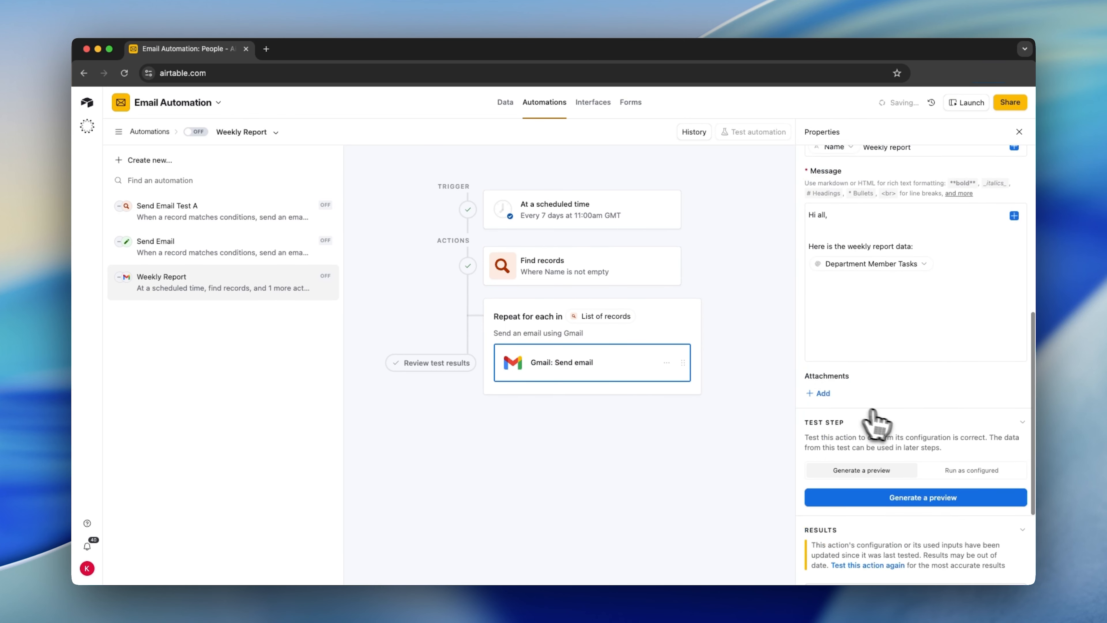
click(932, 351)
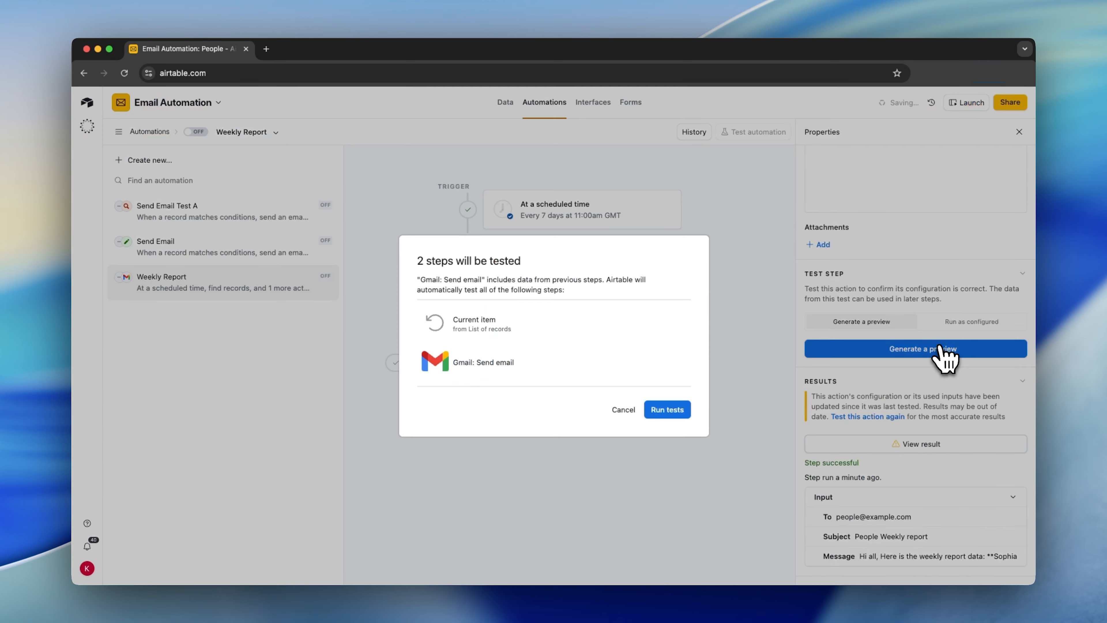
click(659, 409)
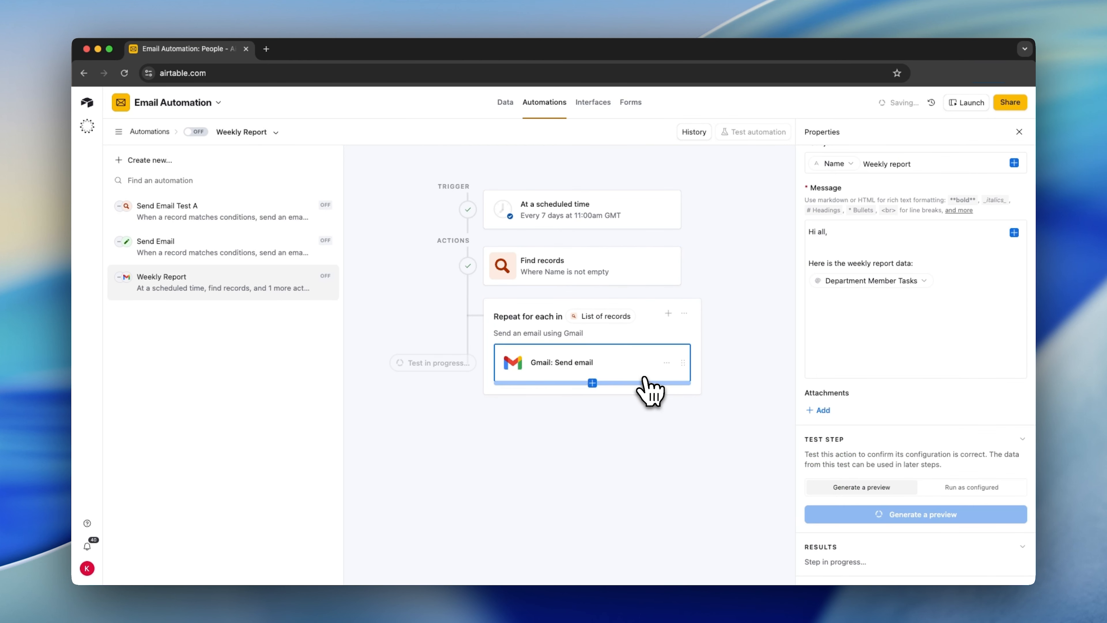
- Examine the spacing of the section headings, None entries and dividers for each person in the email preview
scroll(684, 353, down, 6)
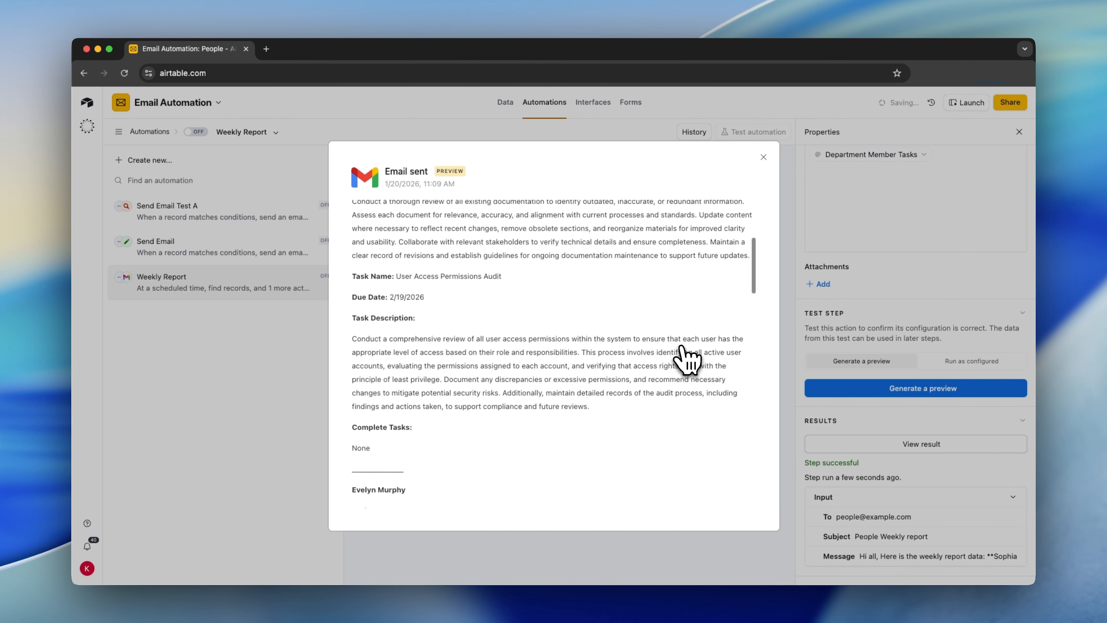
scroll(684, 356, up, 8)
scroll(684, 356, down, 2)
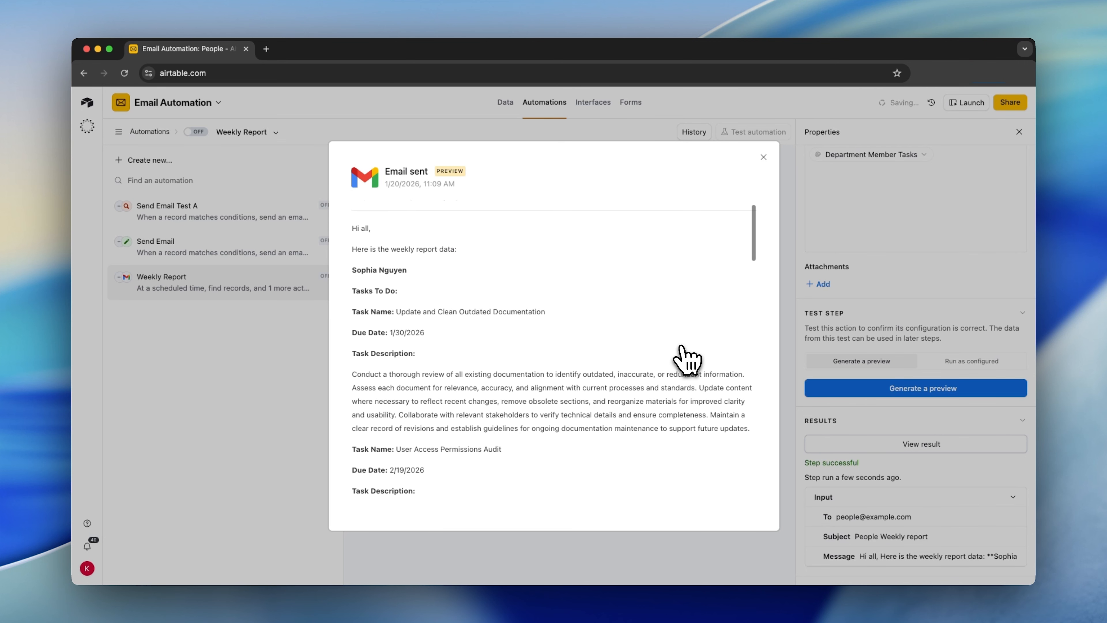
scroll(482, 338, down, 20)
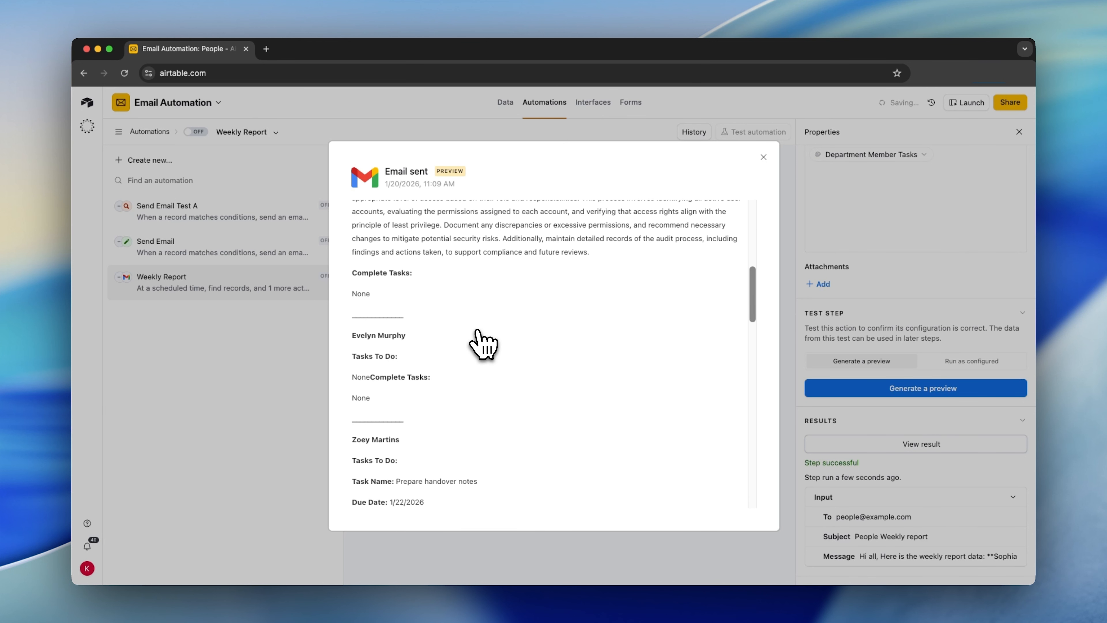
scroll(481, 342, down, 5)
scroll(477, 344, up, 15)
scroll(441, 301, down, 5)
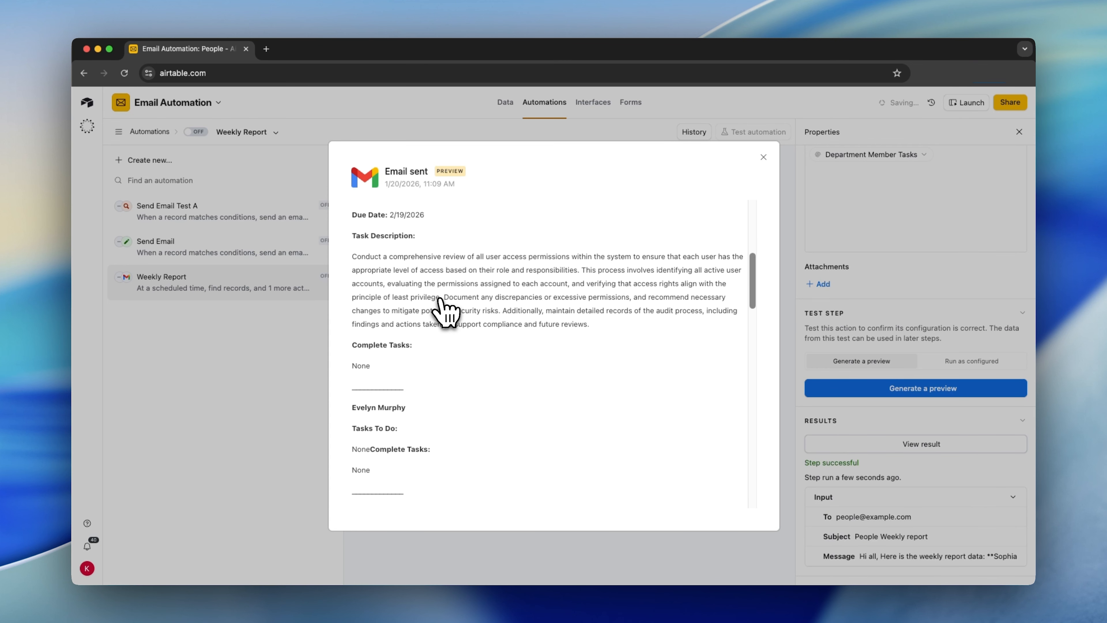
scroll(445, 313, down, 1)
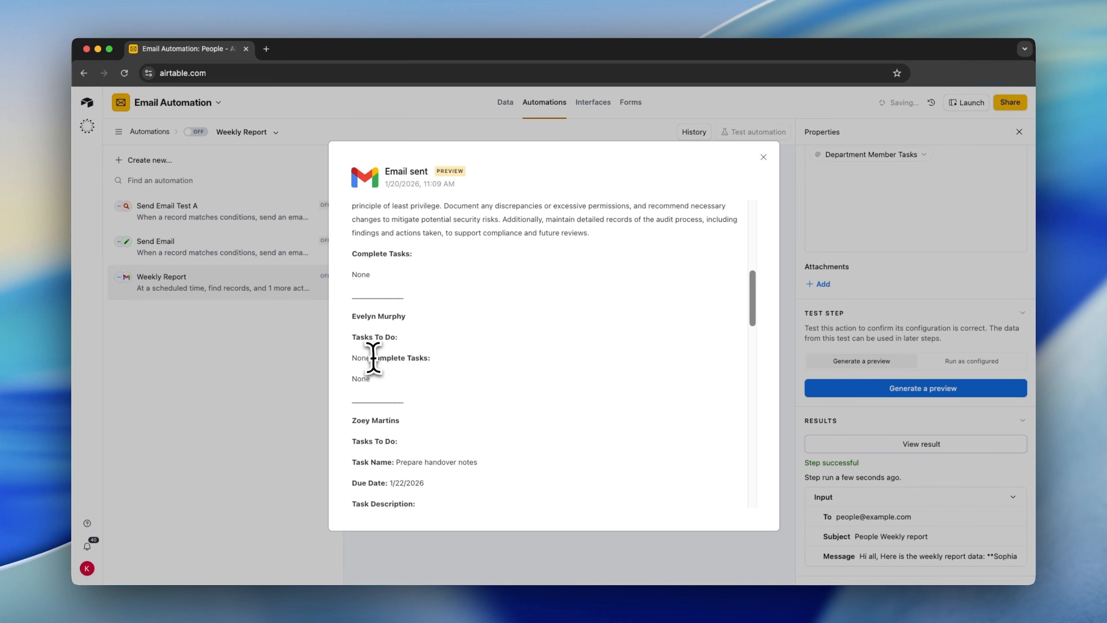
mouse_move(367, 358)
mouse_down()
mouse_move(355, 376)
mouse_move(350, 361)
mouse_up()
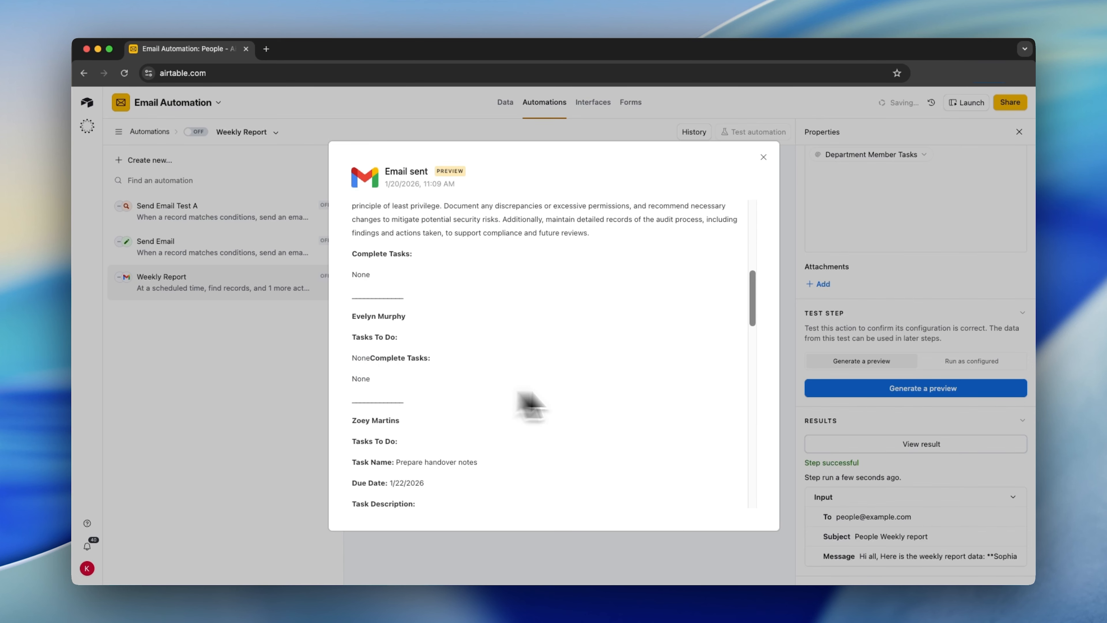
click(788, 390)
- Insert \n before **Complete Tasks:** in the Person's Task Block formula, save the field and confirm the change to its dependency
click(505, 102)
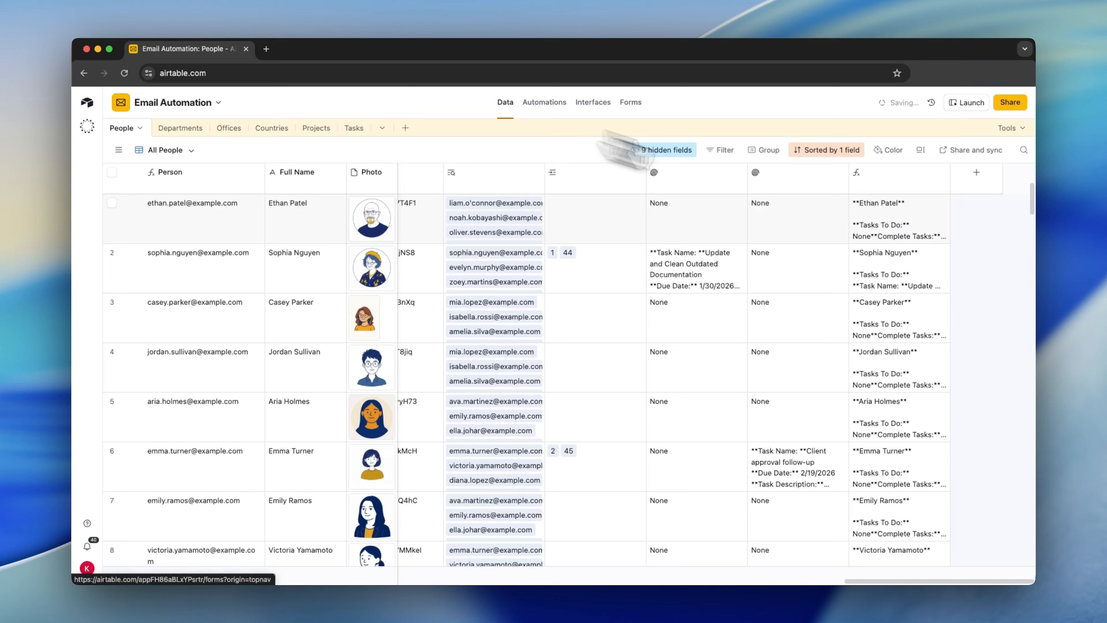
double_click(919, 174)
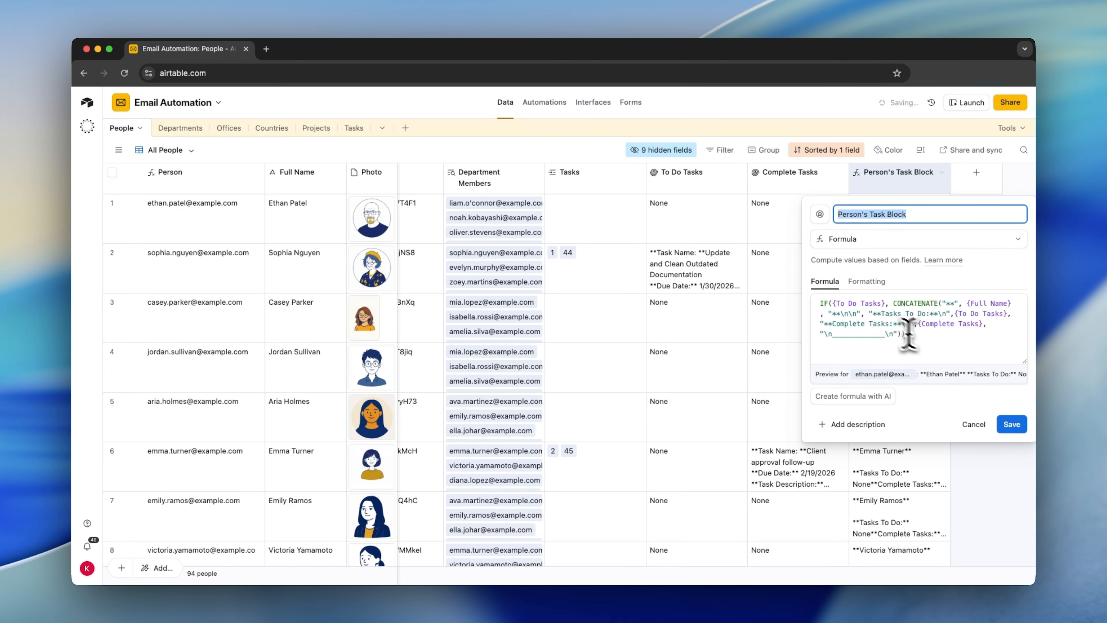
click(823, 324)
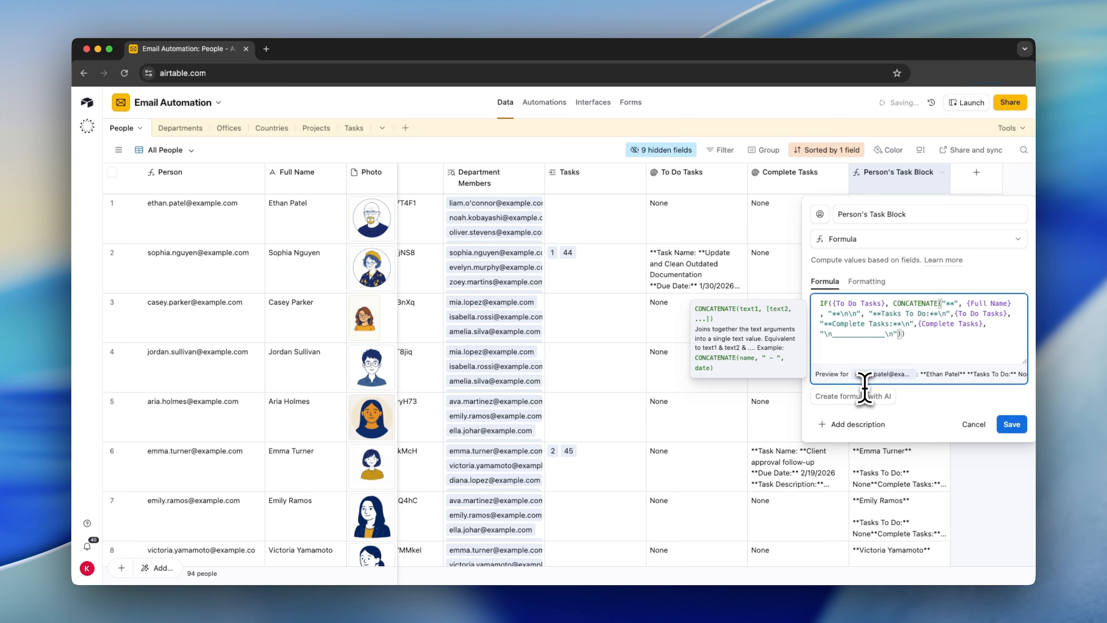
text(\n)
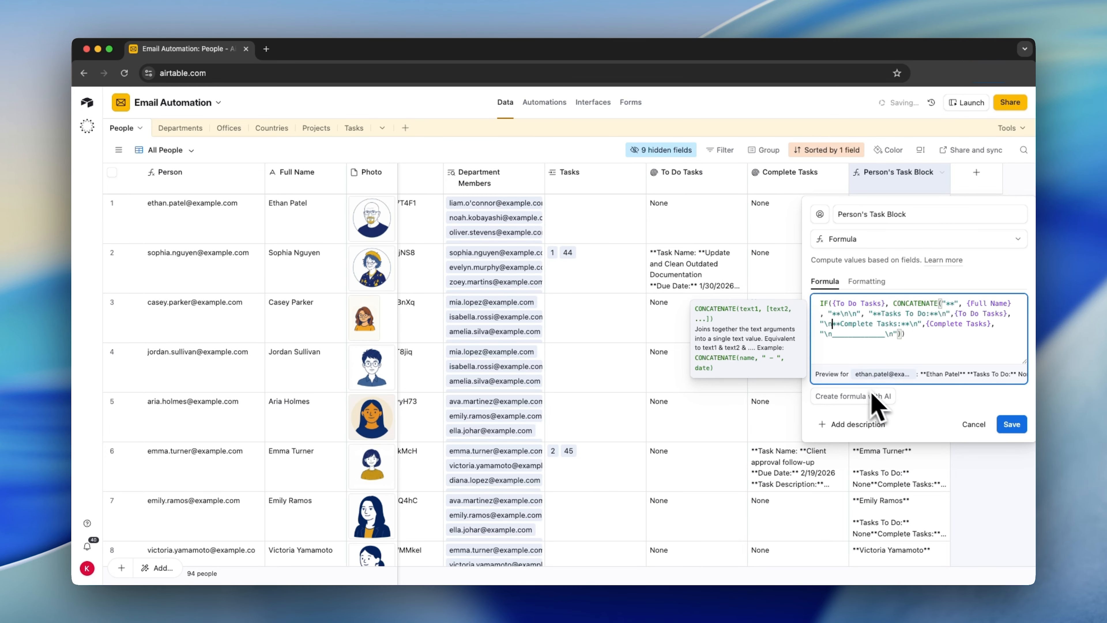
click(1004, 427)
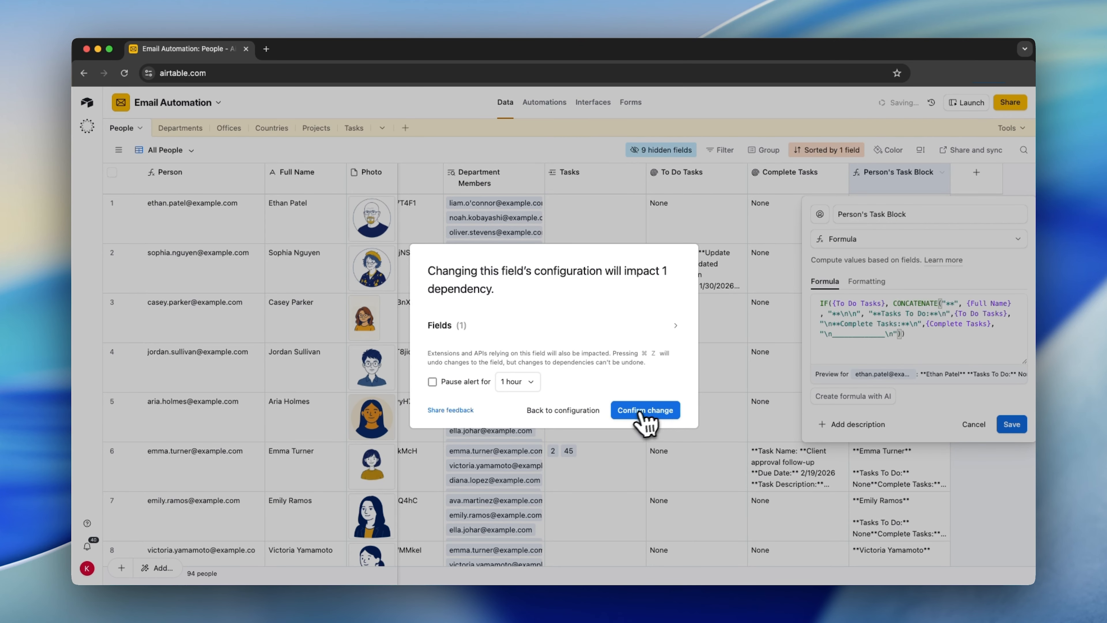
click(640, 414)
- Rerun the test of the Weekly Report's Find records action and close the found records
click(544, 104)
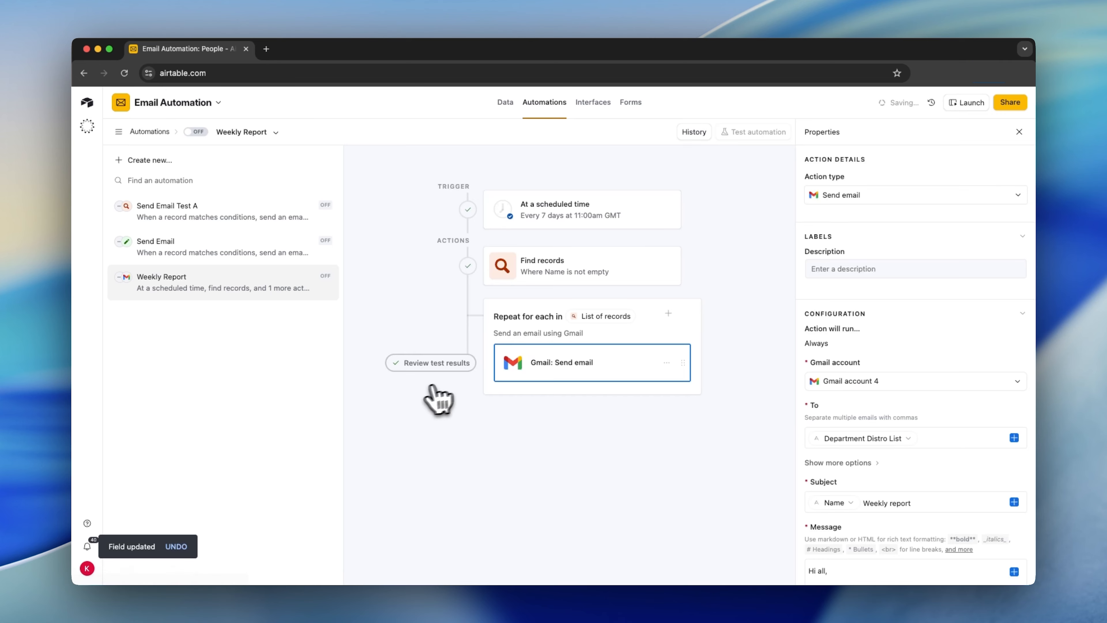
scroll(877, 481, down, 5)
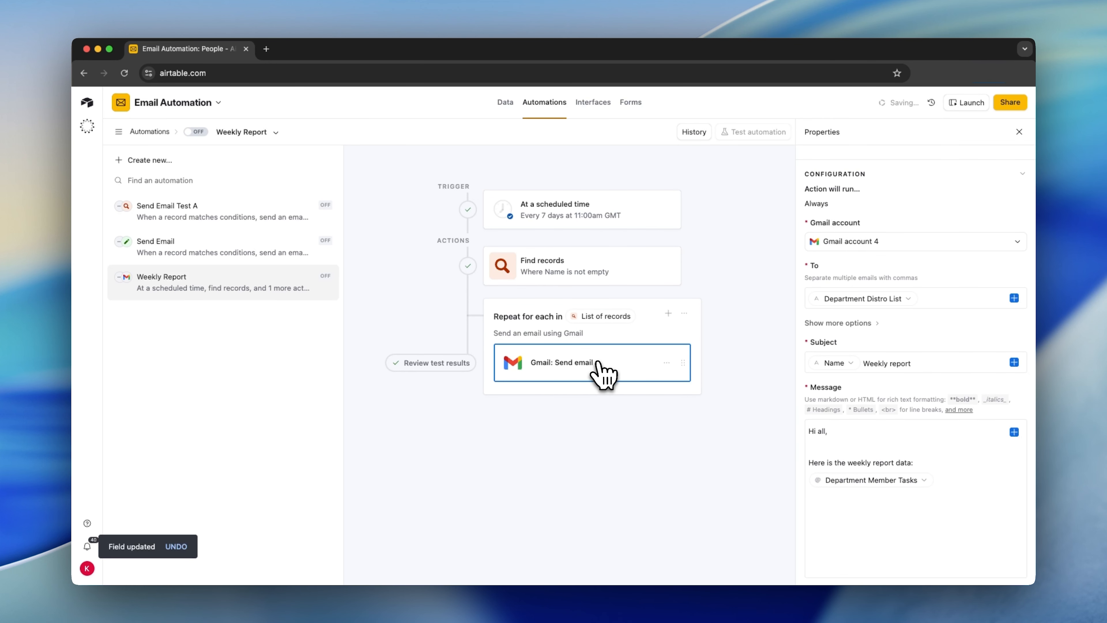
scroll(877, 470, down, 4)
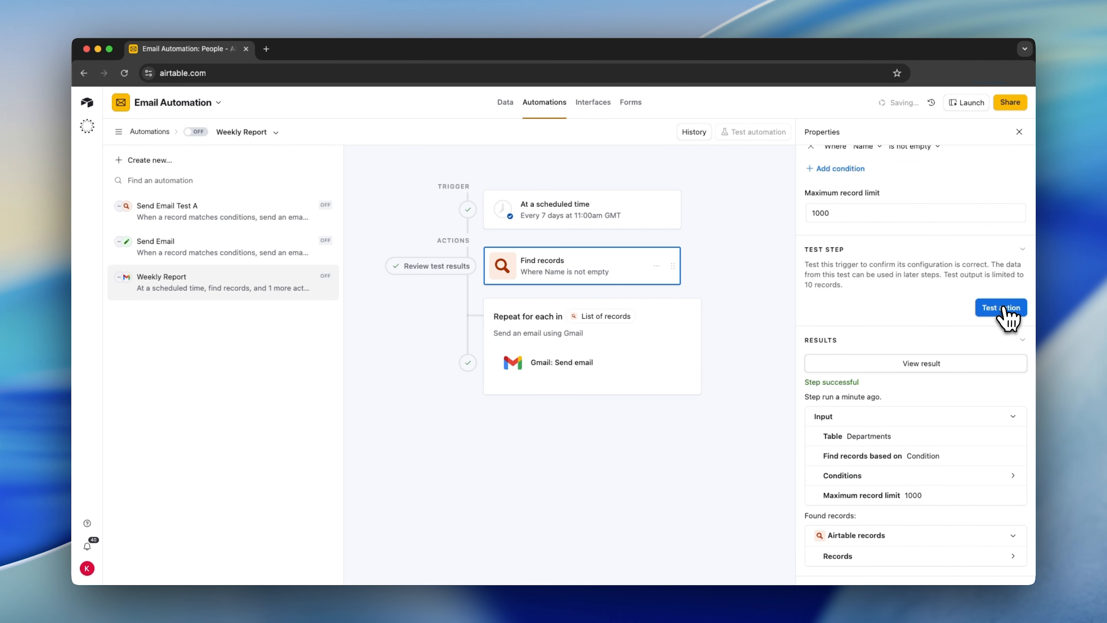
click(1001, 310)
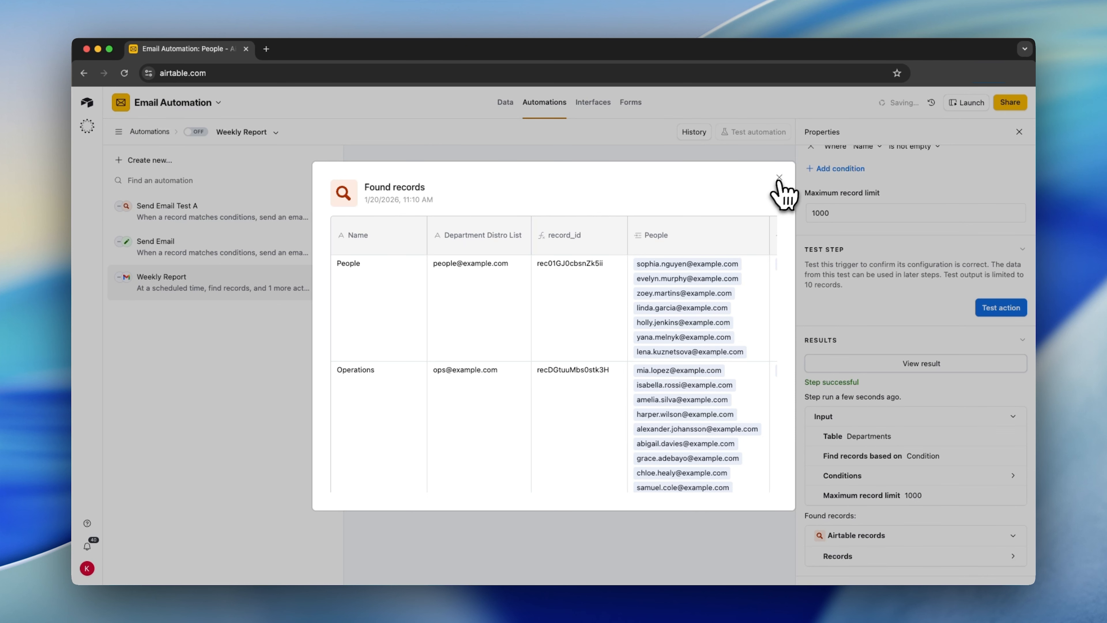
click(779, 177)
- Regenerate the Gmail email preview with the updated department task data
click(572, 371)
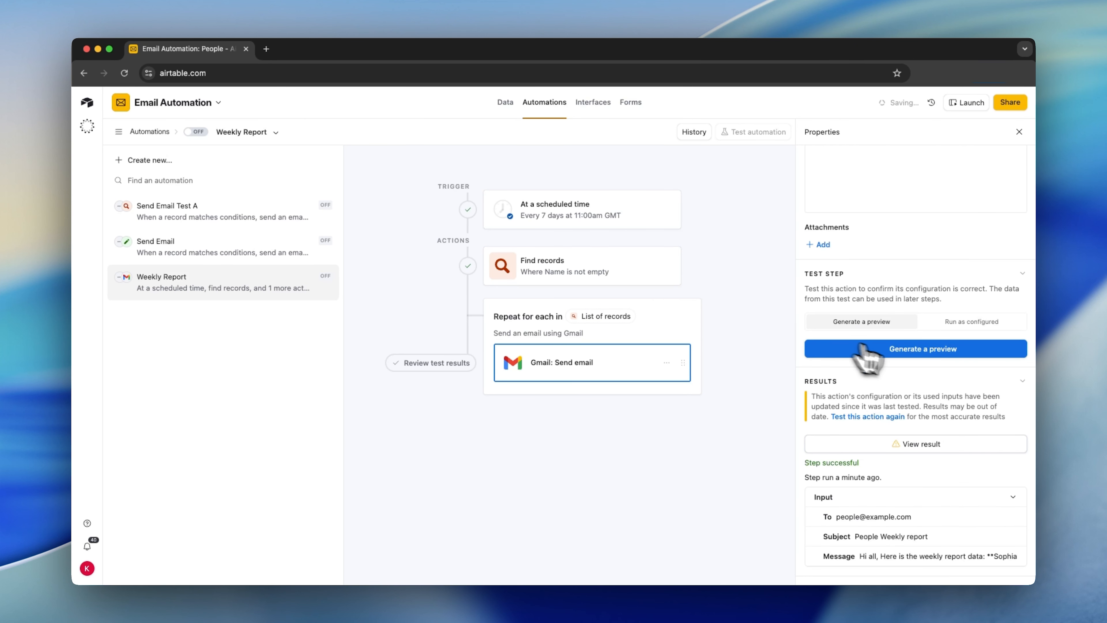
click(871, 351)
click(682, 409)
- Check in the regenerated email preview how each person's Tasks To Do and Complete Tasks sections are separated
scroll(484, 341, down, 10)
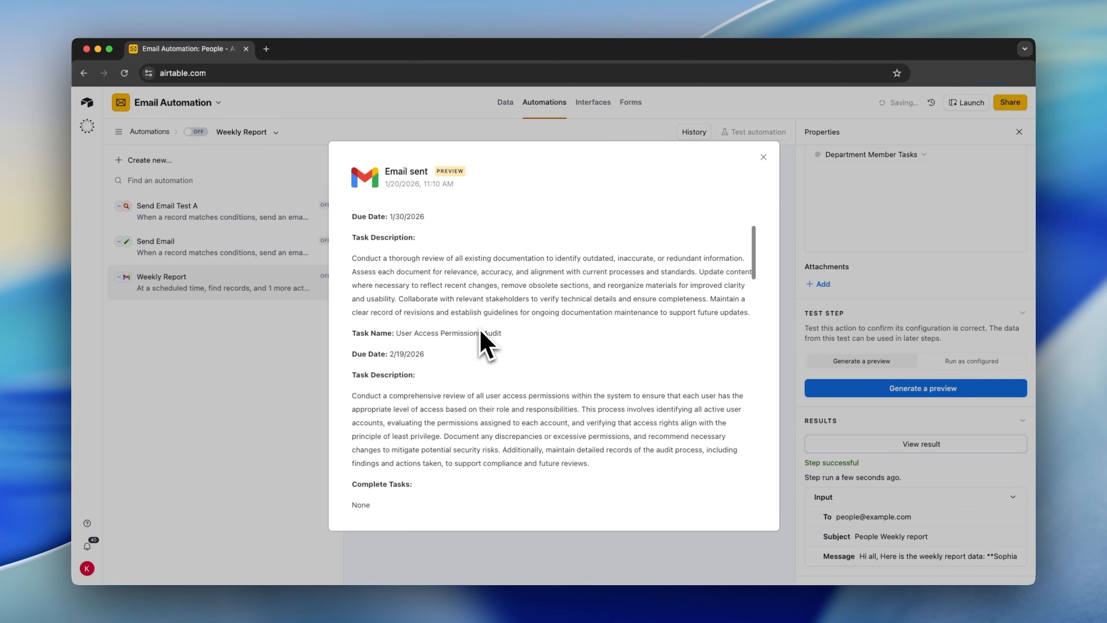
scroll(432, 313, down, 6)
scroll(432, 313, up, 5)
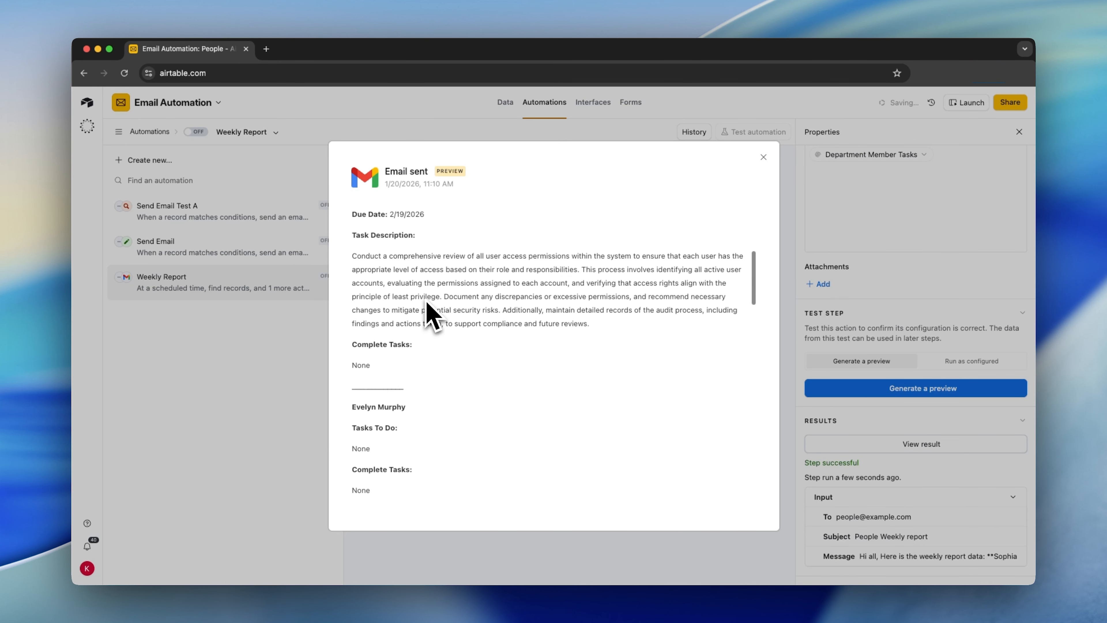
scroll(429, 310, down, 2)
drag(413, 412, 363, 301)
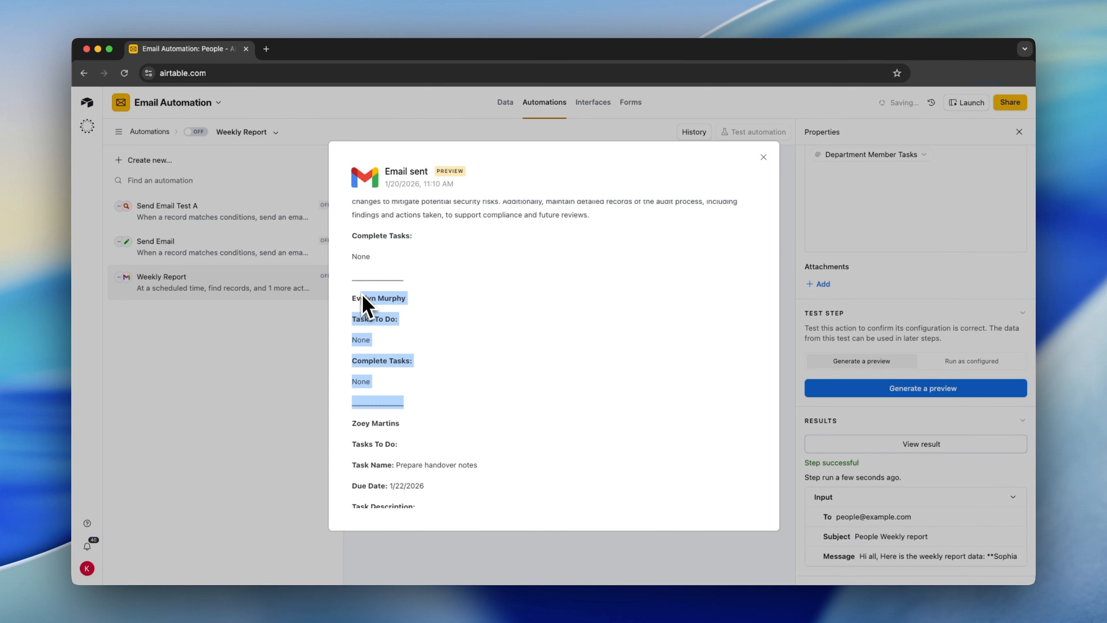
click(491, 340)
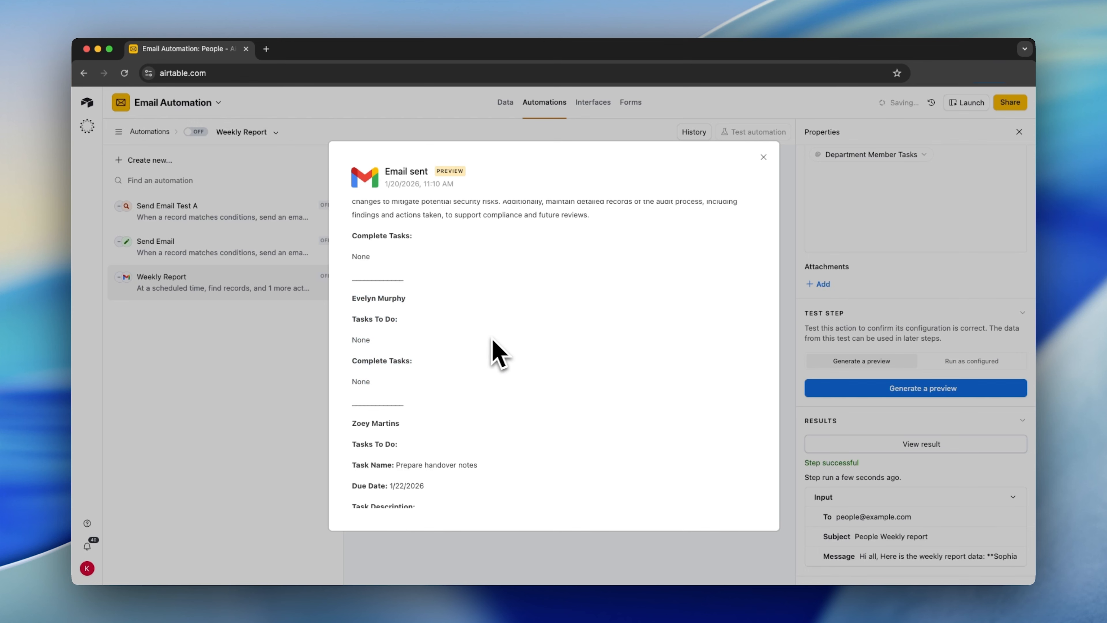
scroll(558, 353, down, 3)
key(Escape)
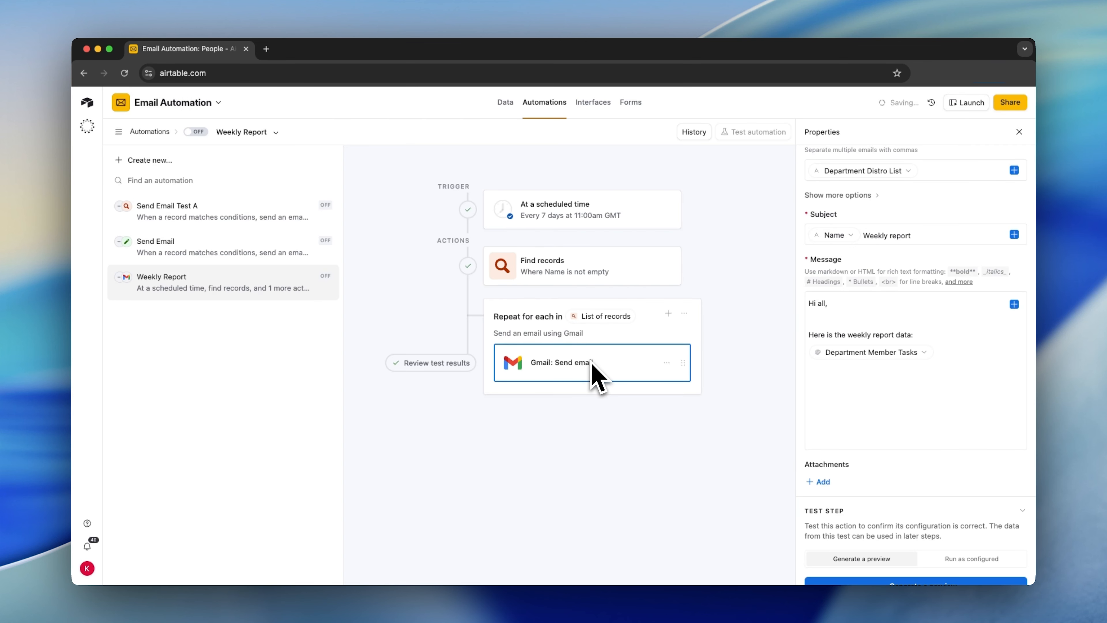